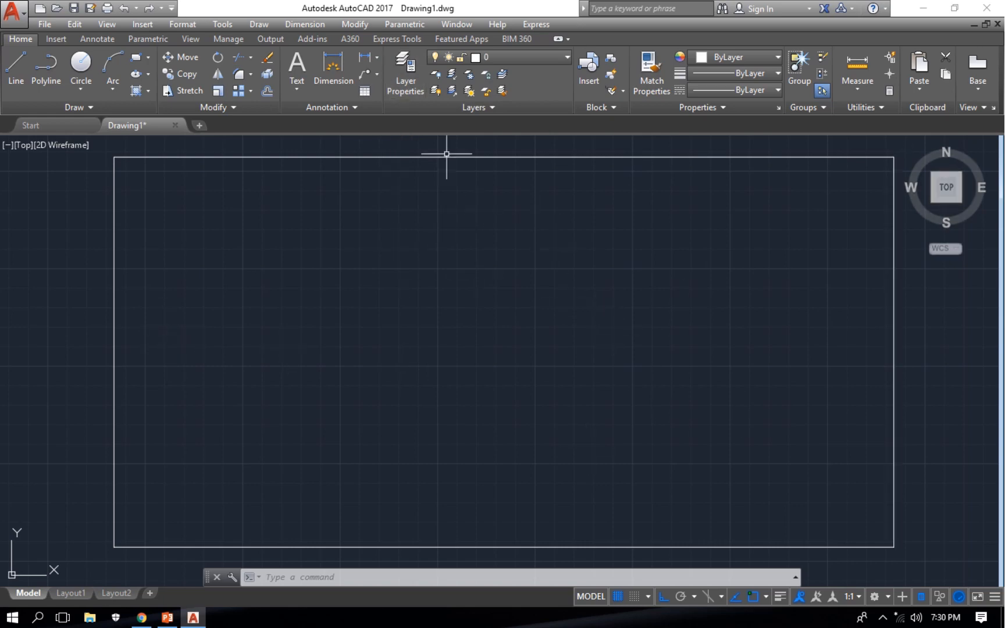
Open the layer manager and create a new layer named boundary
left_click(411, 87)
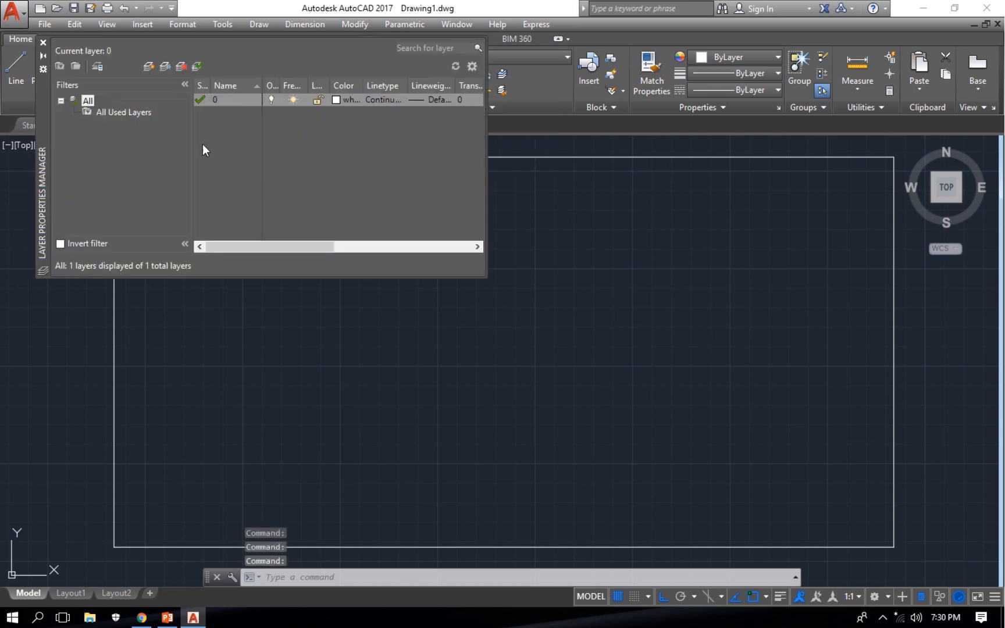
left_click(152, 65)
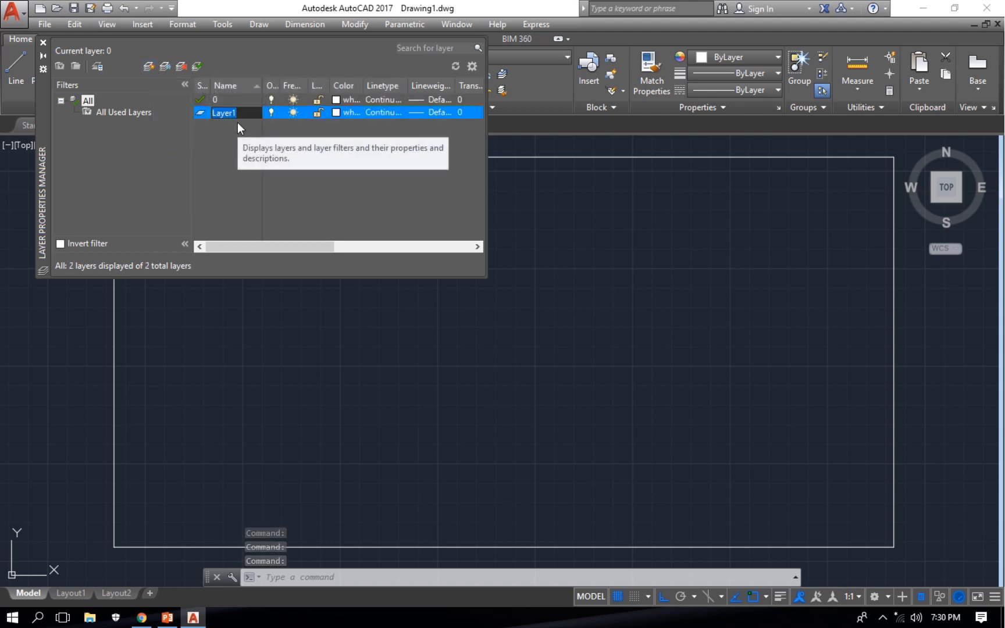
key("BackSpace")
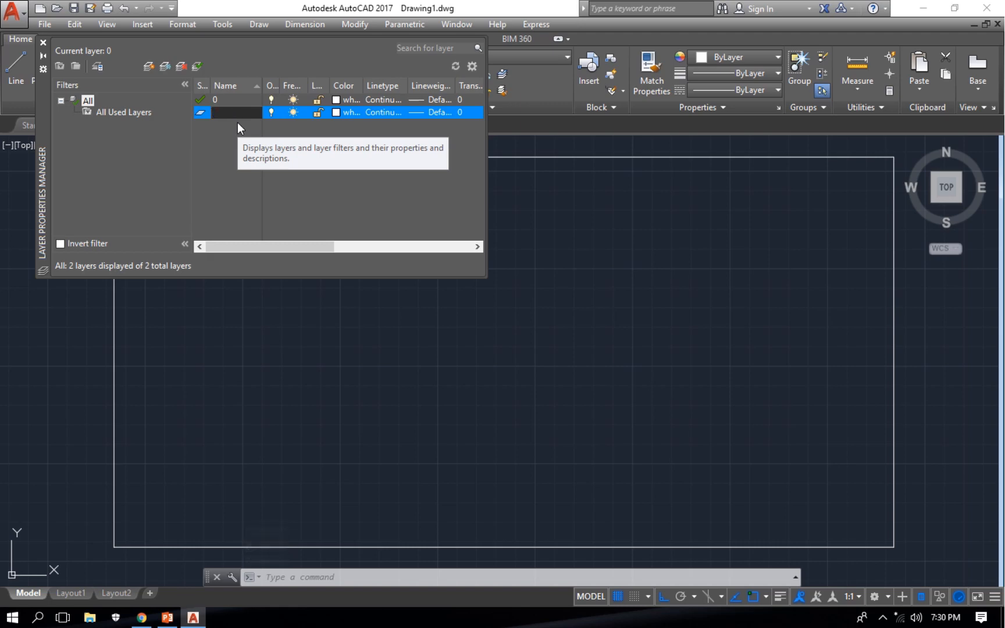
type("boundary")
key("Return")
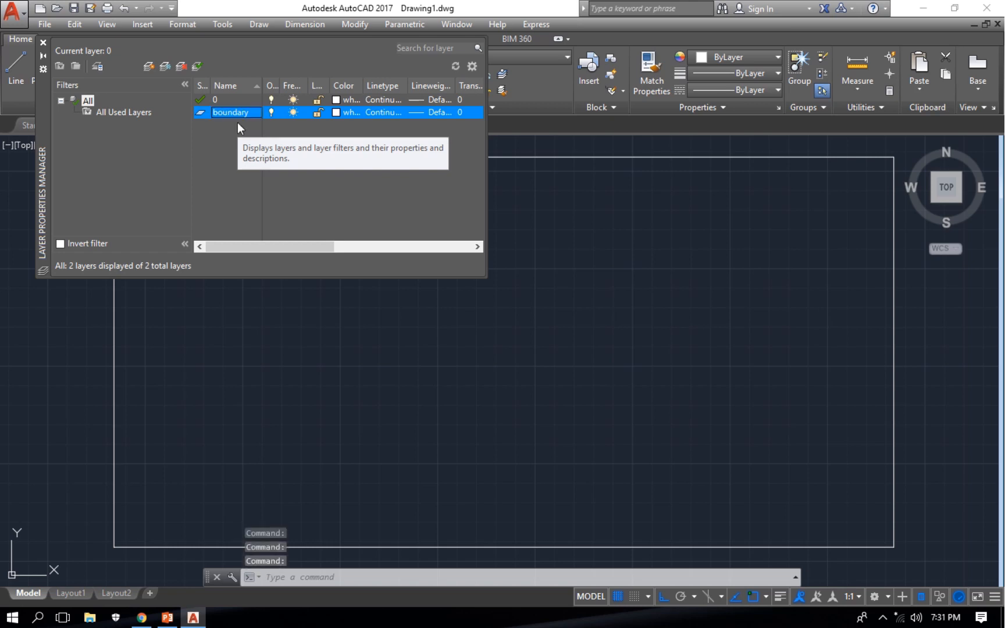
Create two more layers named roads and facilities
left_click(147, 66)
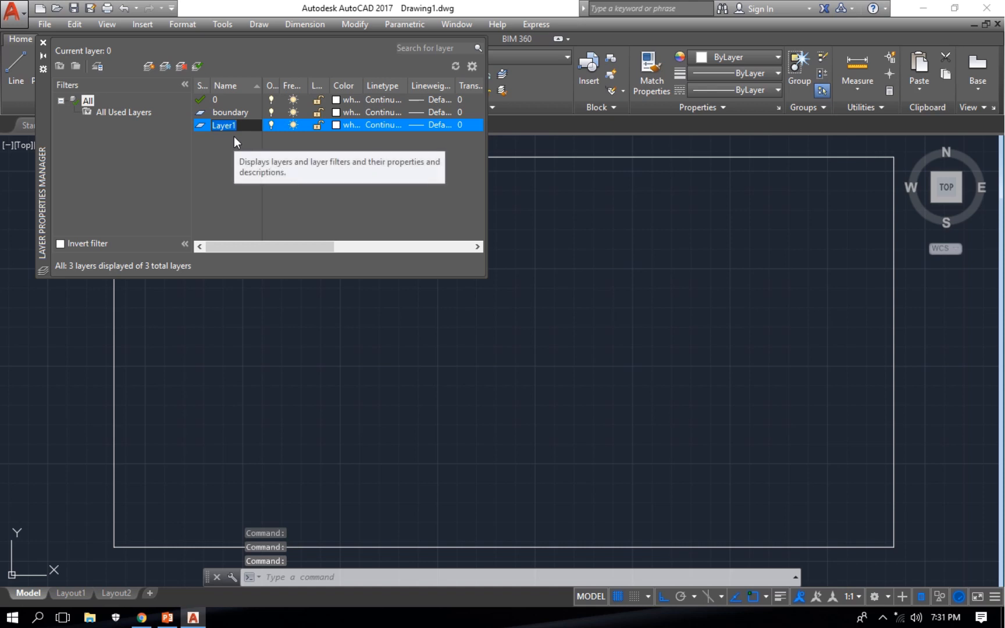
type("roa")
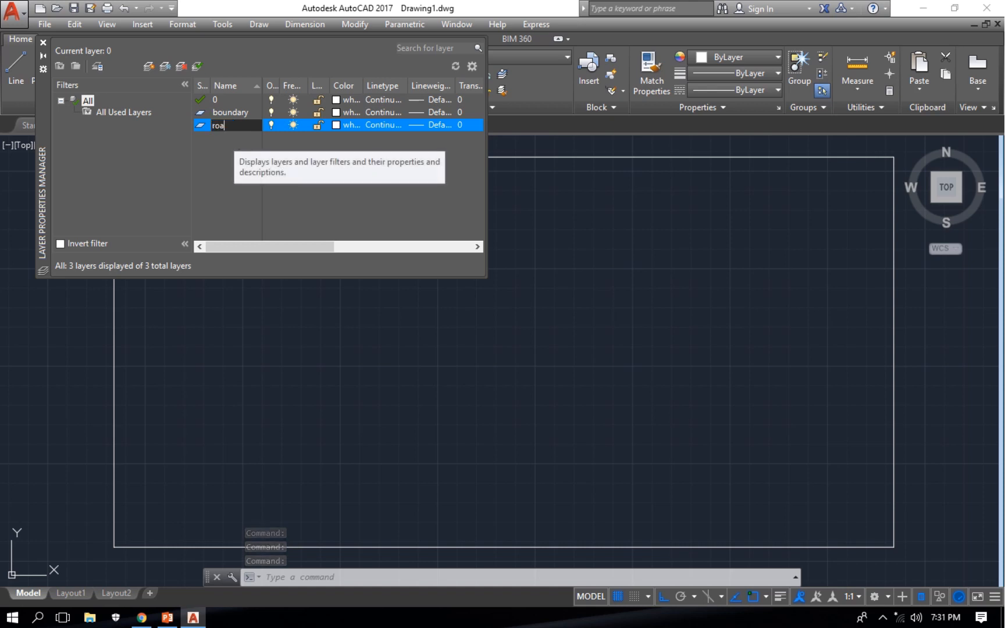
type("ds")
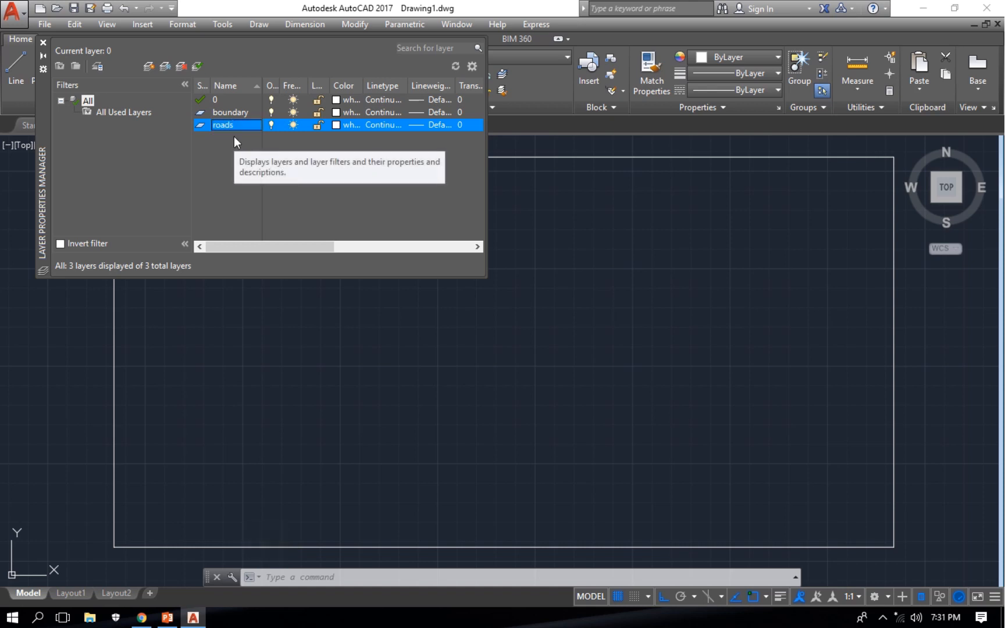
left_click(149, 67)
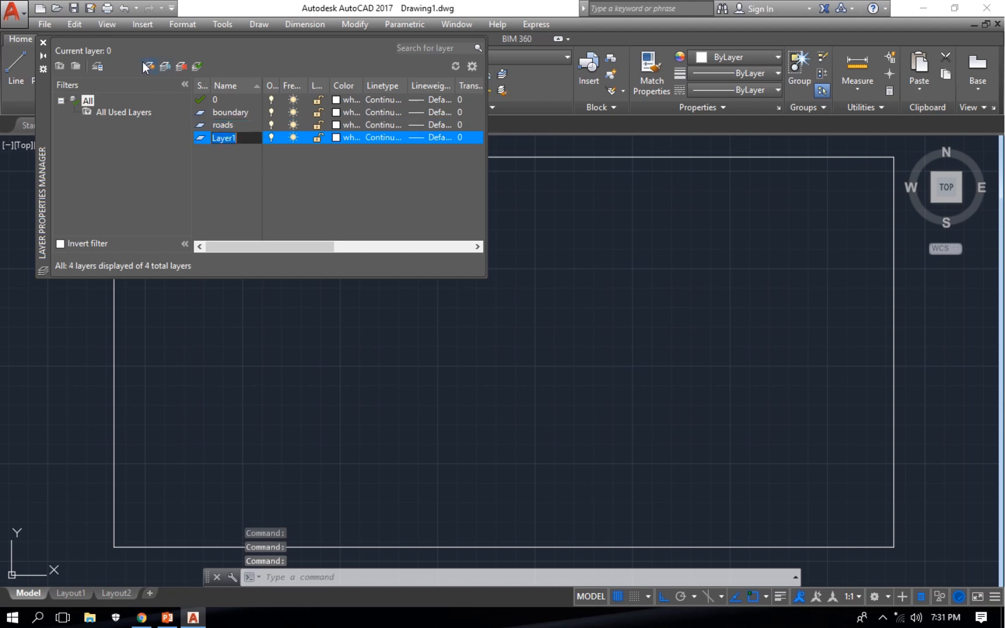
type("fa")
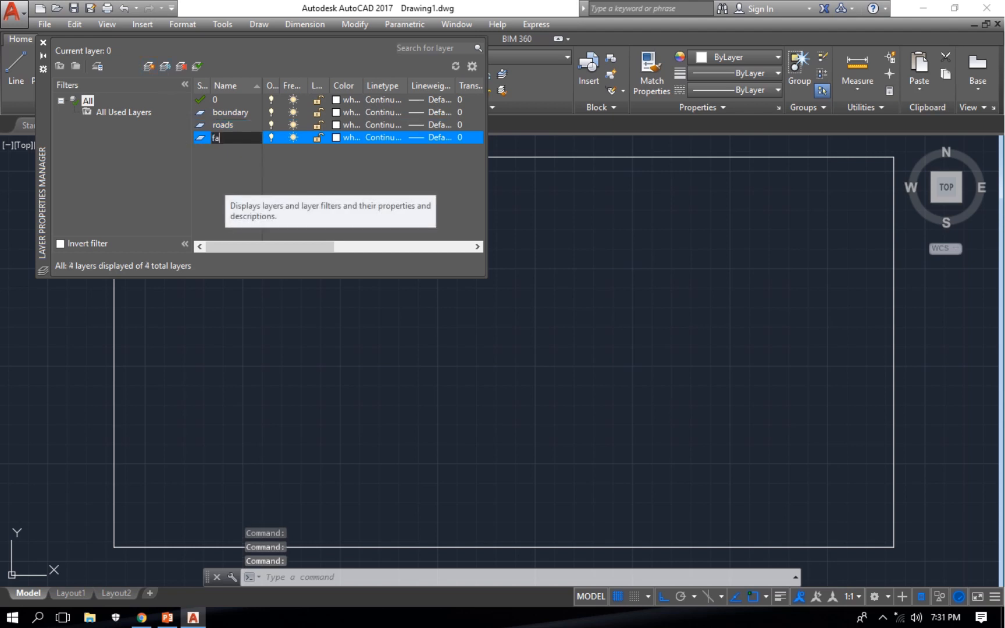
type("cilities")
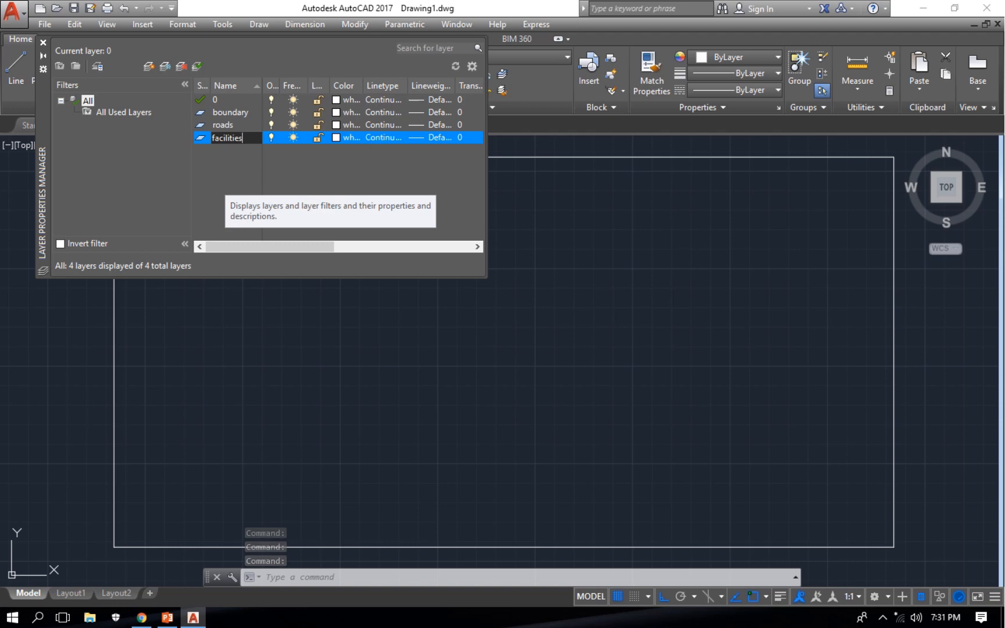
key("Return")
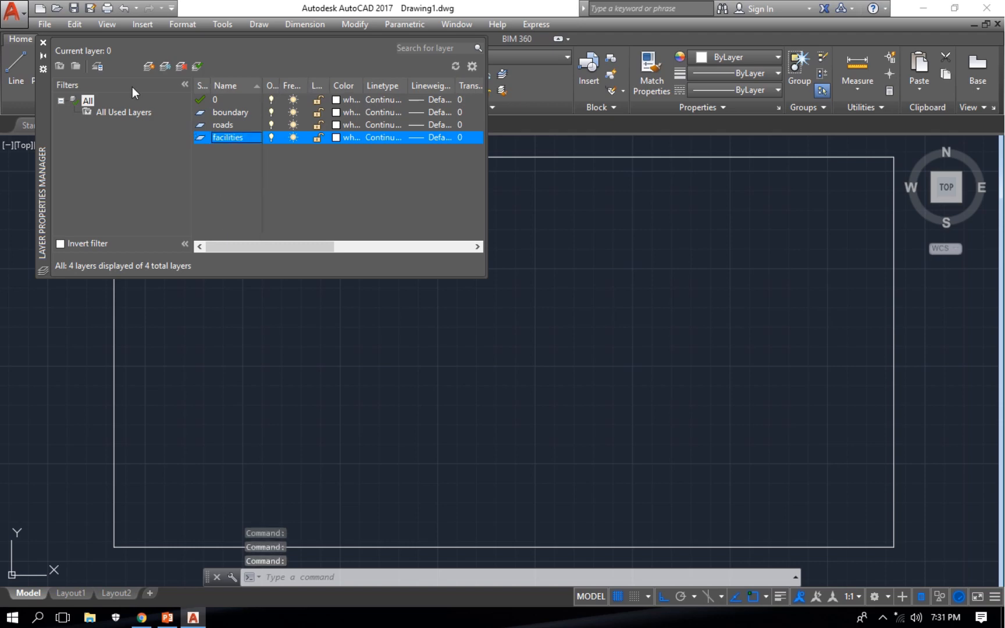
Create another layer named plots
left_click(151, 64)
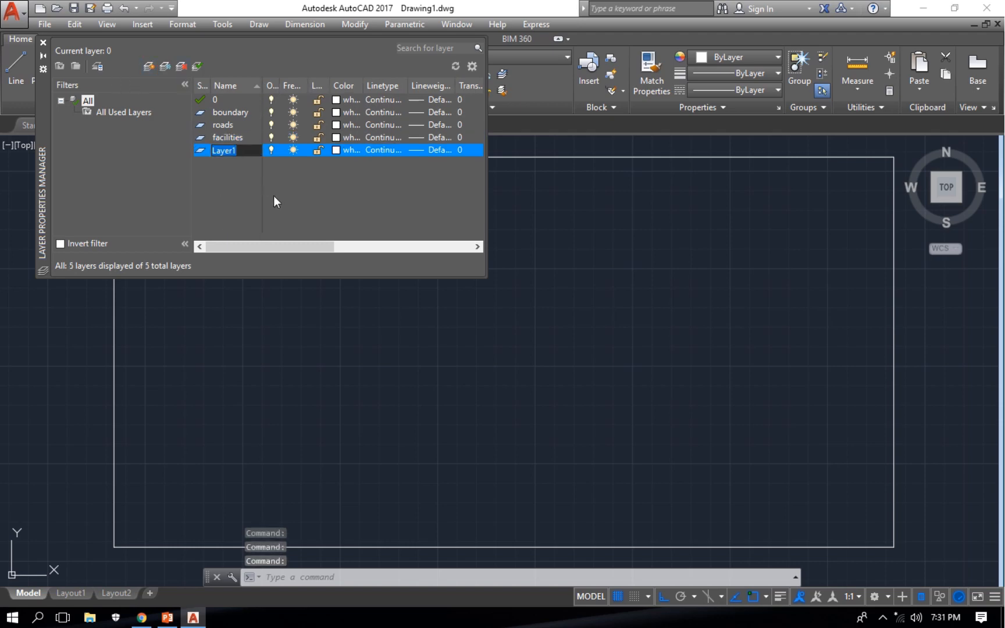
type("plot")
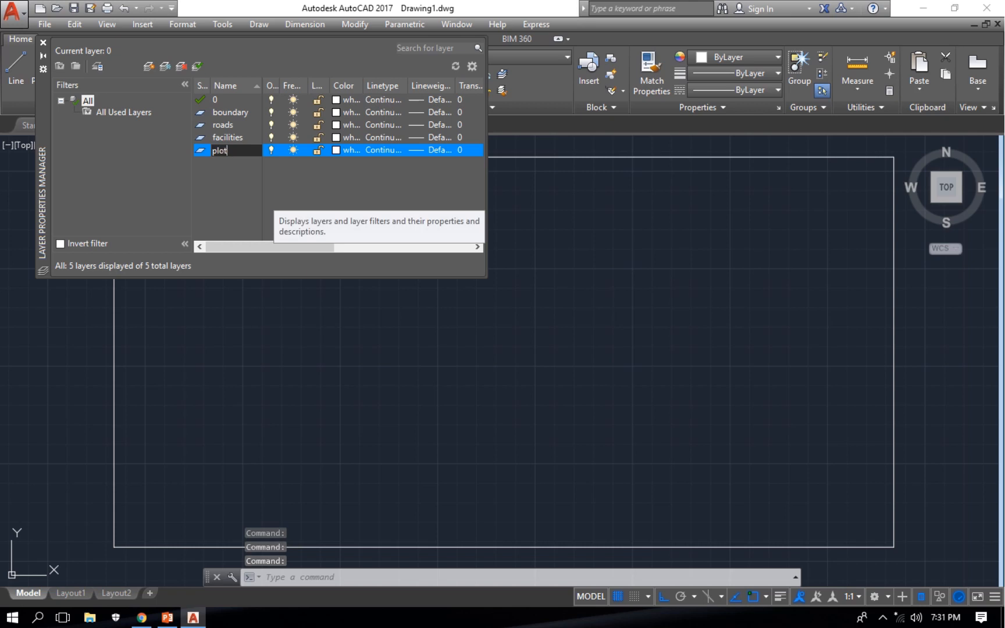
type("s")
key("Return")
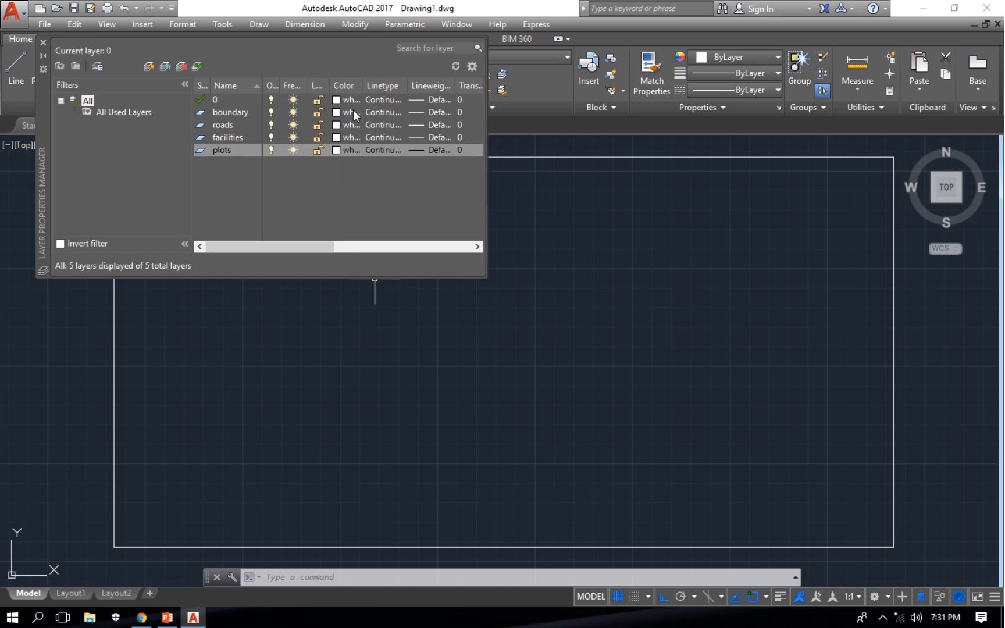
Set the boundary layer's color to red and the roads layer's color to index color 250
left_click(340, 112)
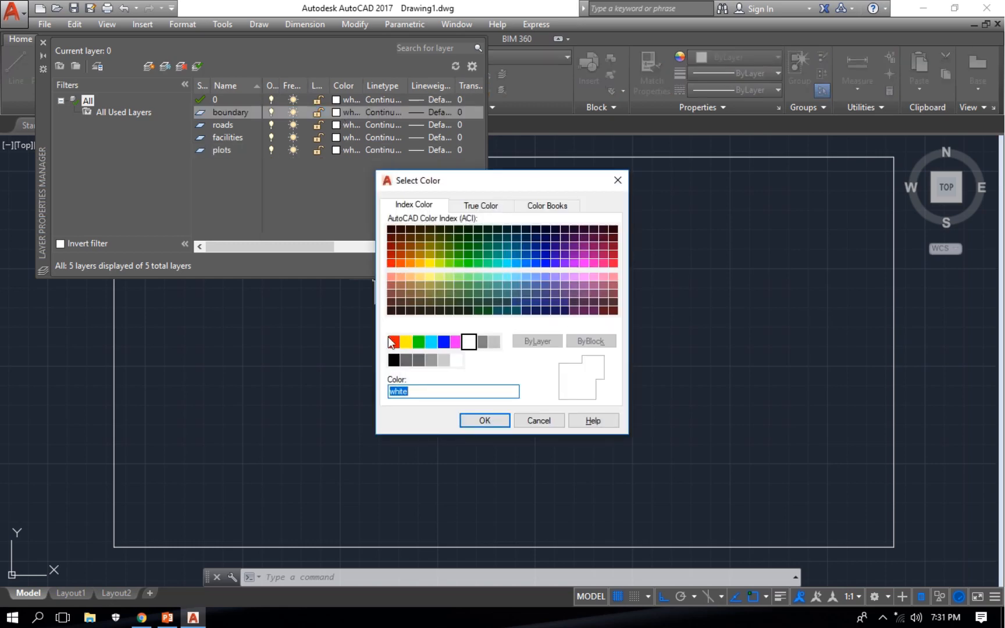
left_click(392, 342)
left_click(488, 427)
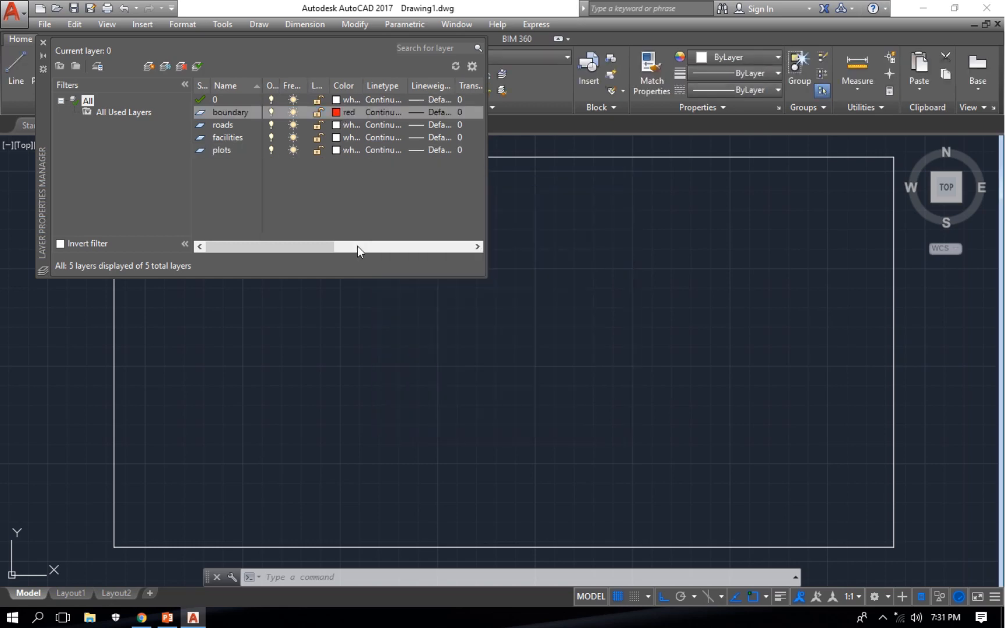
left_click(337, 125)
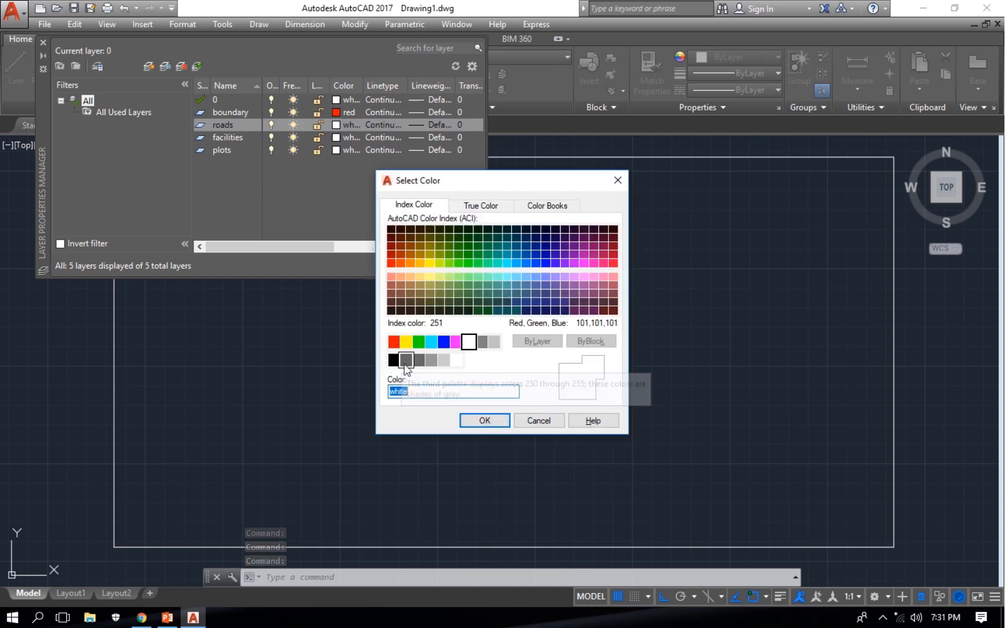
left_click(393, 362)
left_click(486, 421)
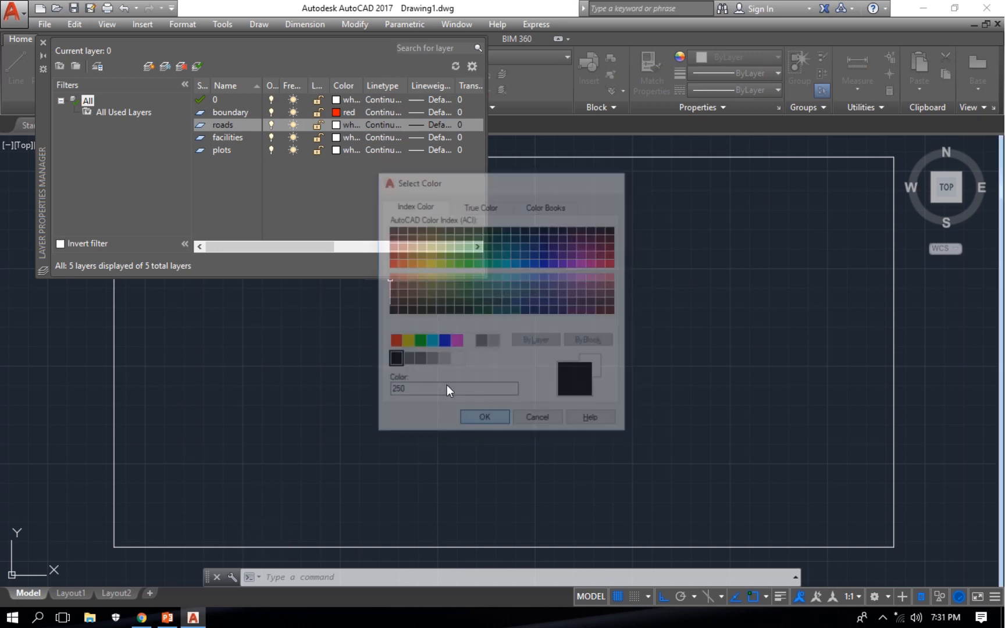
Choose white as the color of the facilities layer
left_click(336, 137)
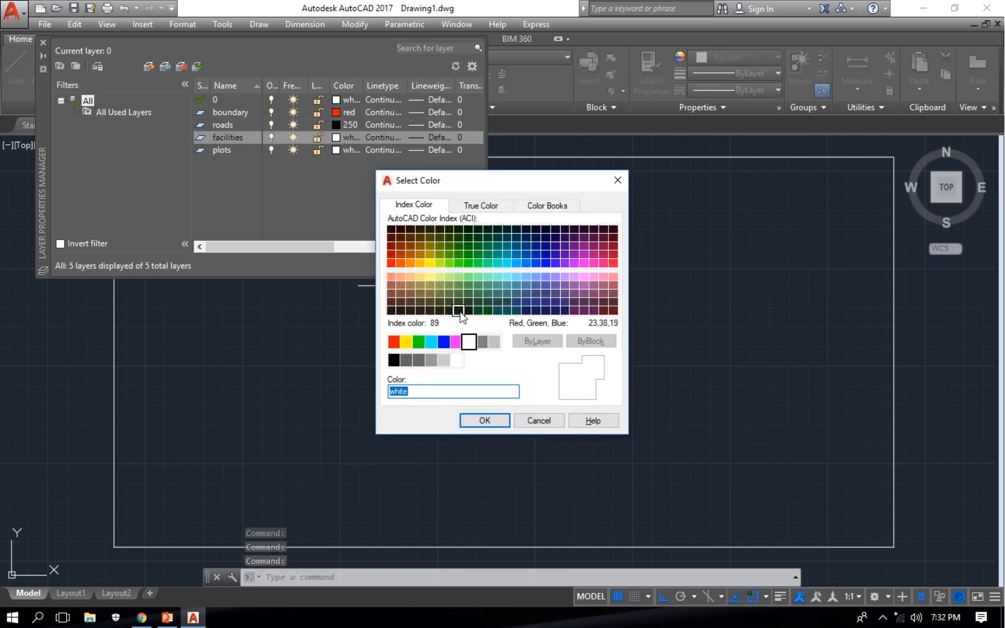
left_click(468, 346)
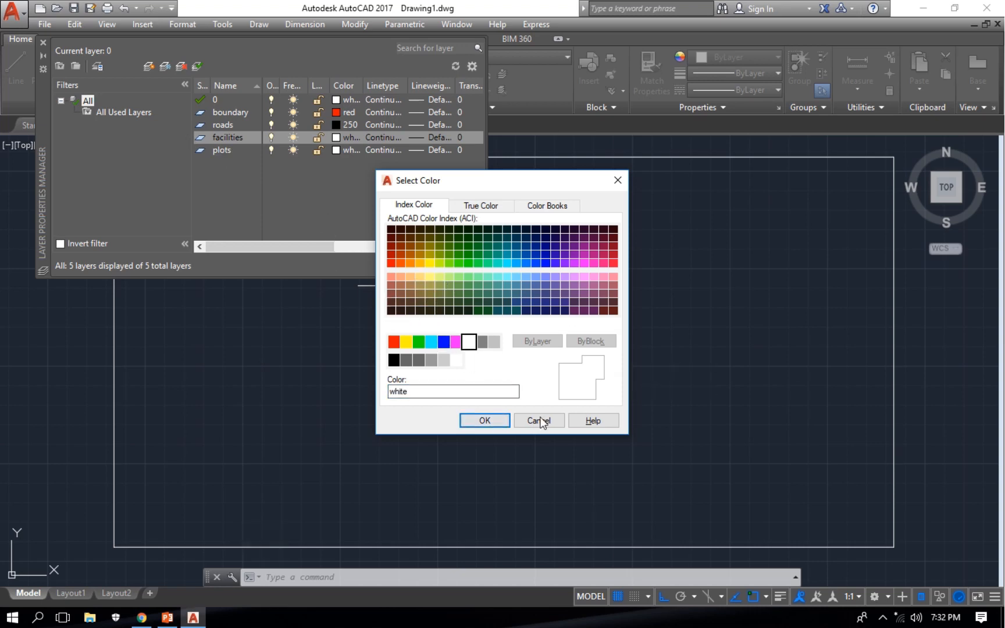
left_click(489, 418)
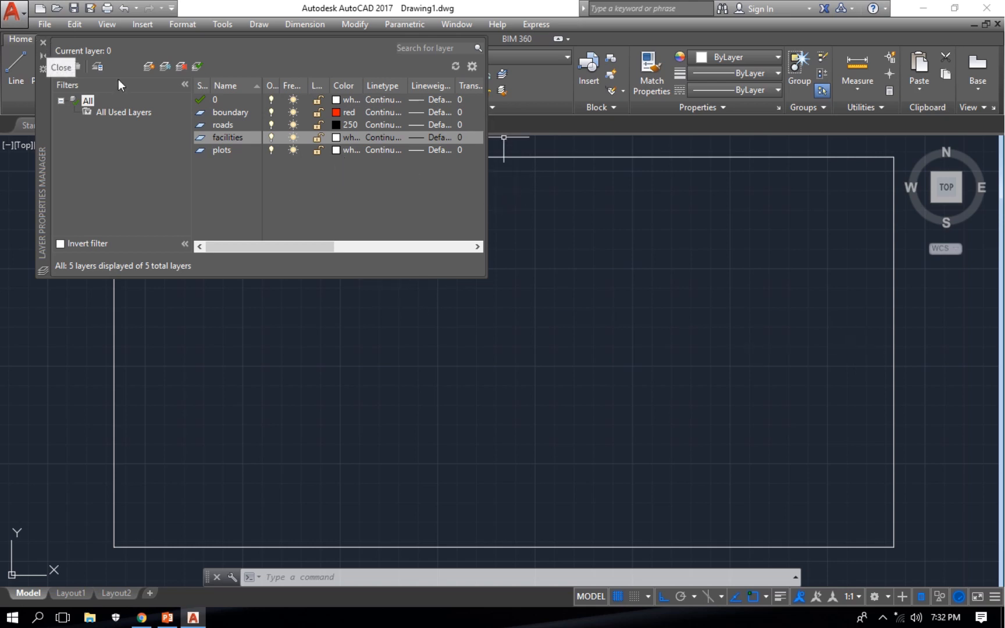
Make boundary the current layer and close the layer manager
left_click(234, 112)
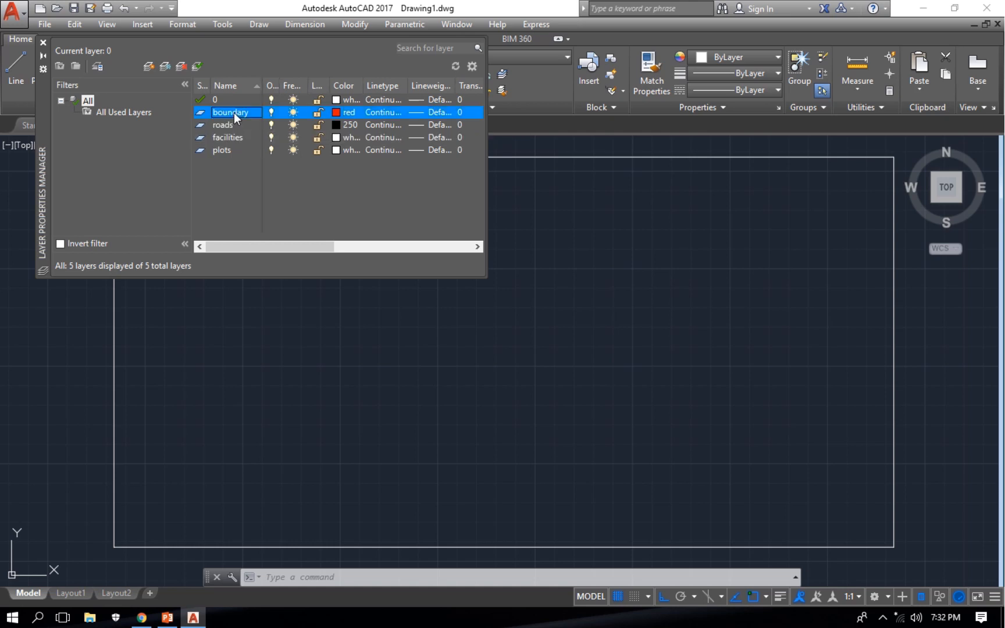
left_click(196, 66)
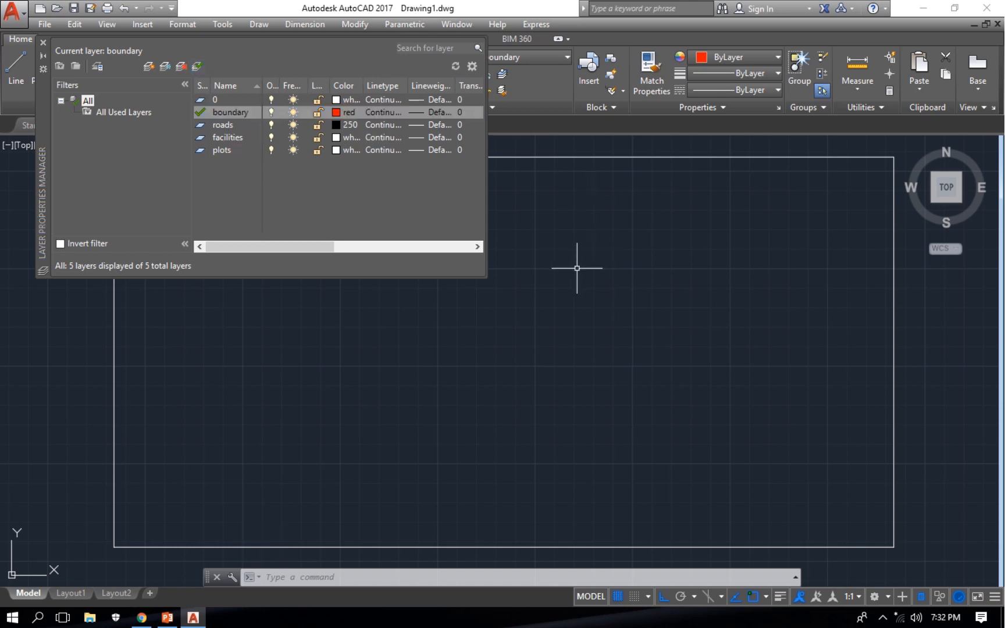
scroll(577, 269, "down", 1)
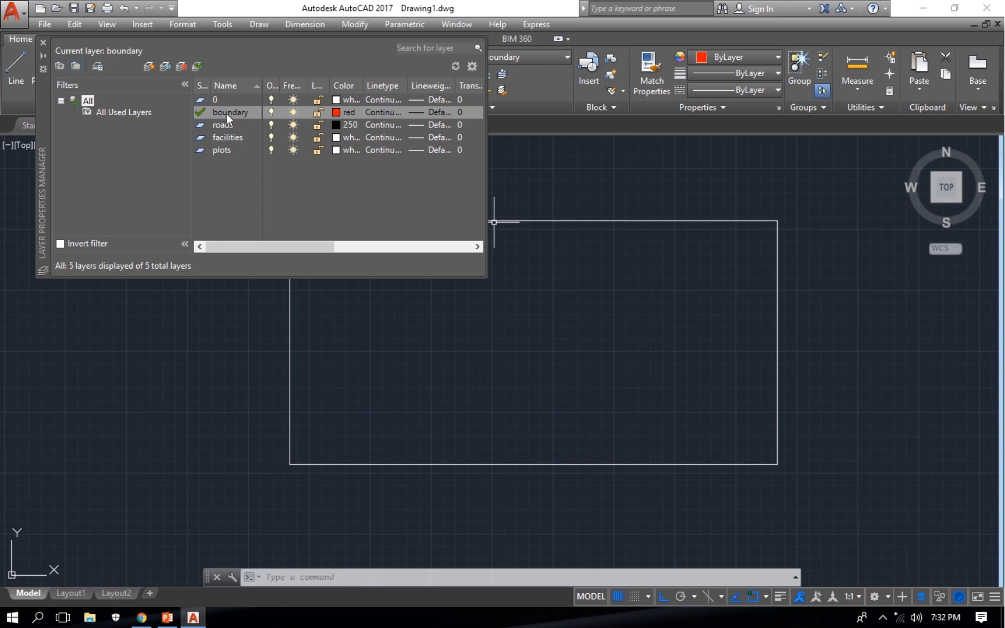
left_click(45, 43)
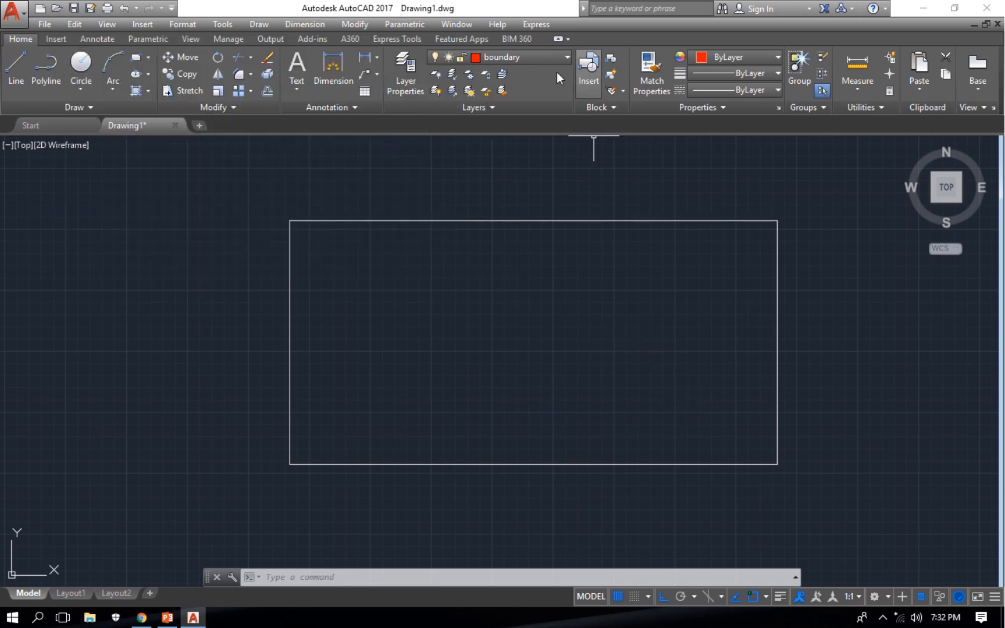
left_click(561, 56)
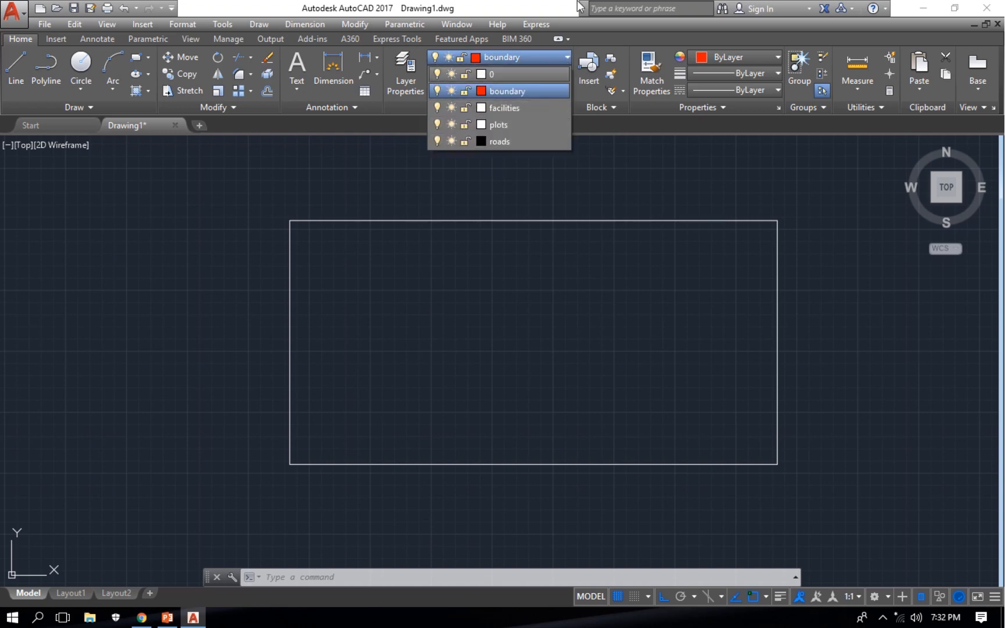
left_click(779, 192)
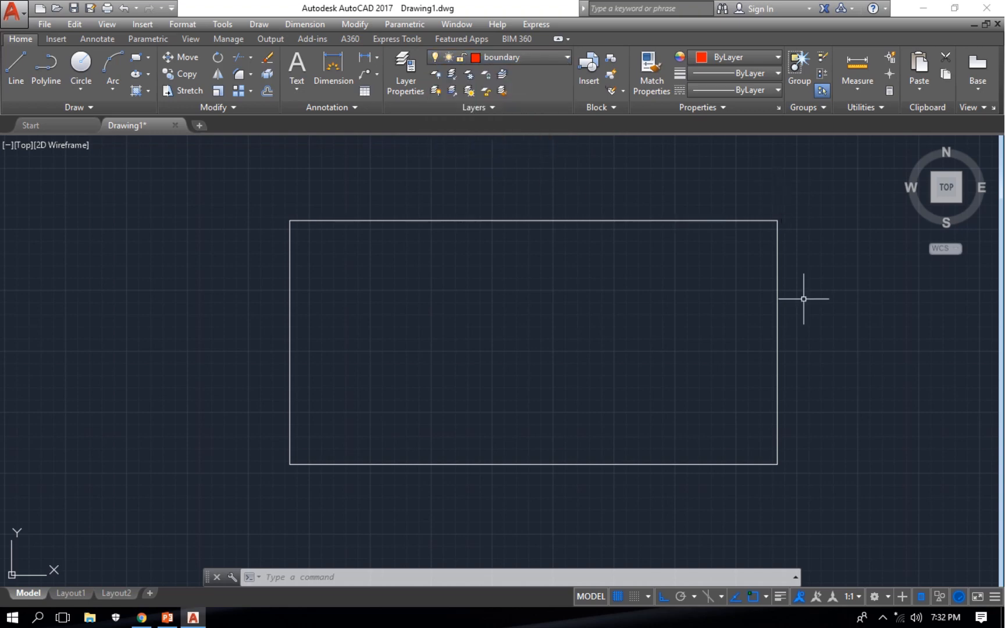
scroll(770, 465, "up", 2)
scroll(773, 464, "down", 2)
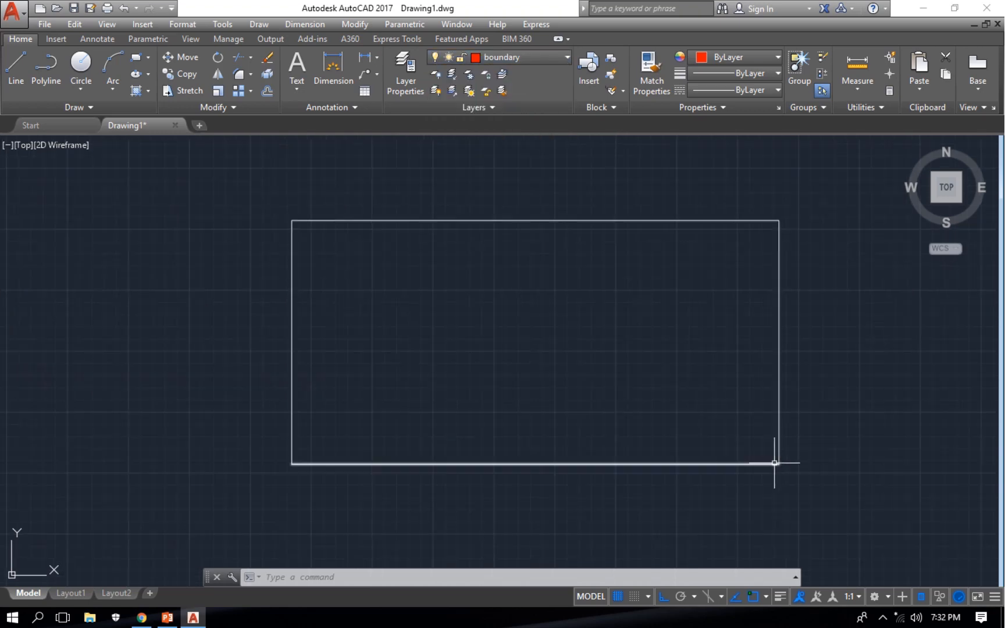
Move all four lines of the drawn rectangle from layer 0 to the boundary layer
left_click(797, 493)
left_click(269, 198)
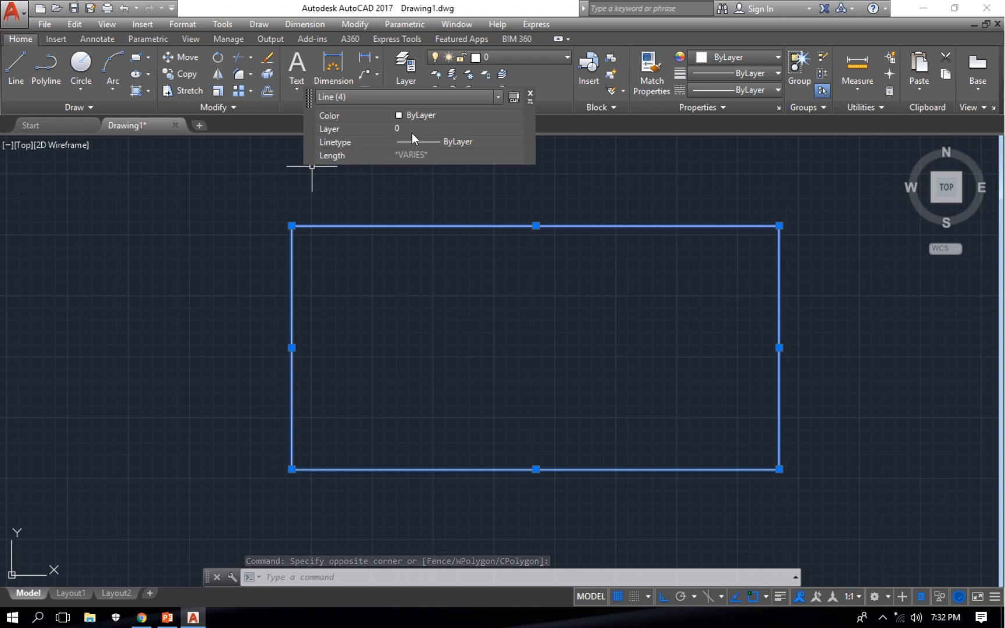
left_click(518, 130)
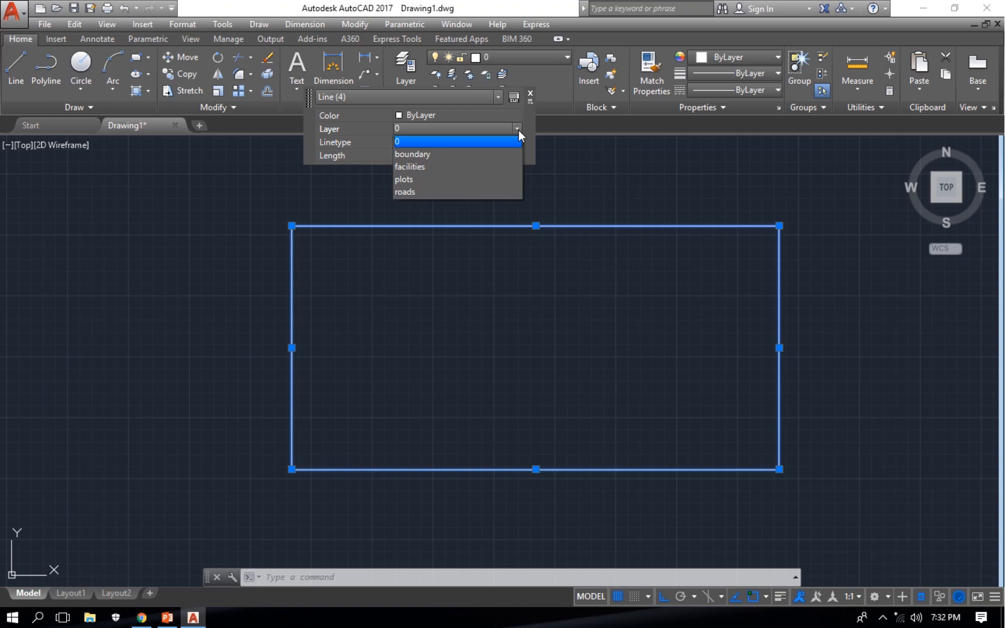
left_click(493, 155)
key("Escape")
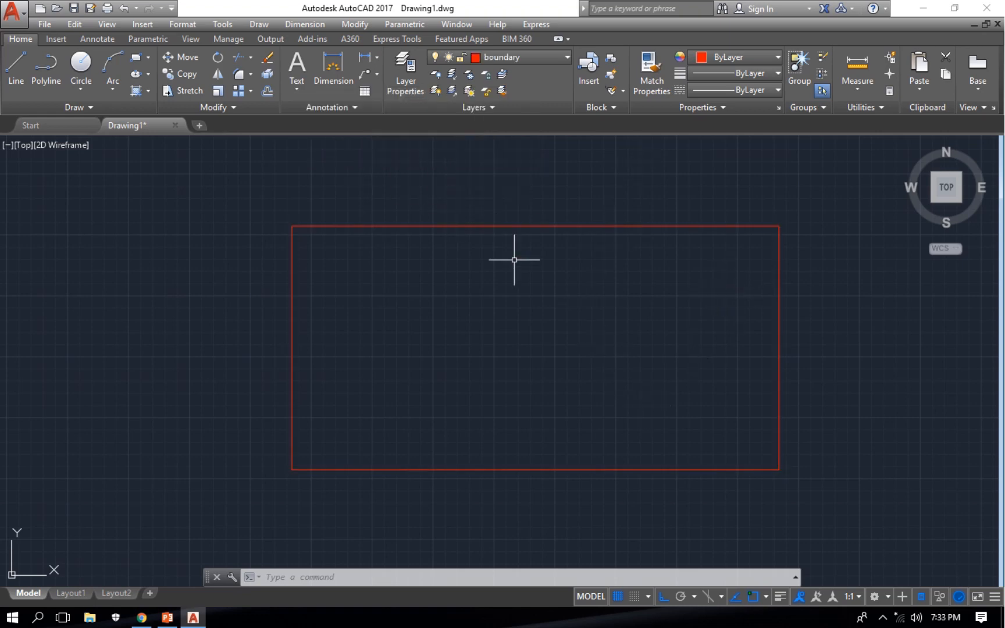
mouse_move(514, 260)
middle_mouse_down()
mouse_move(413, 267)
mouse_move(448, 281)
middle_mouse_up()
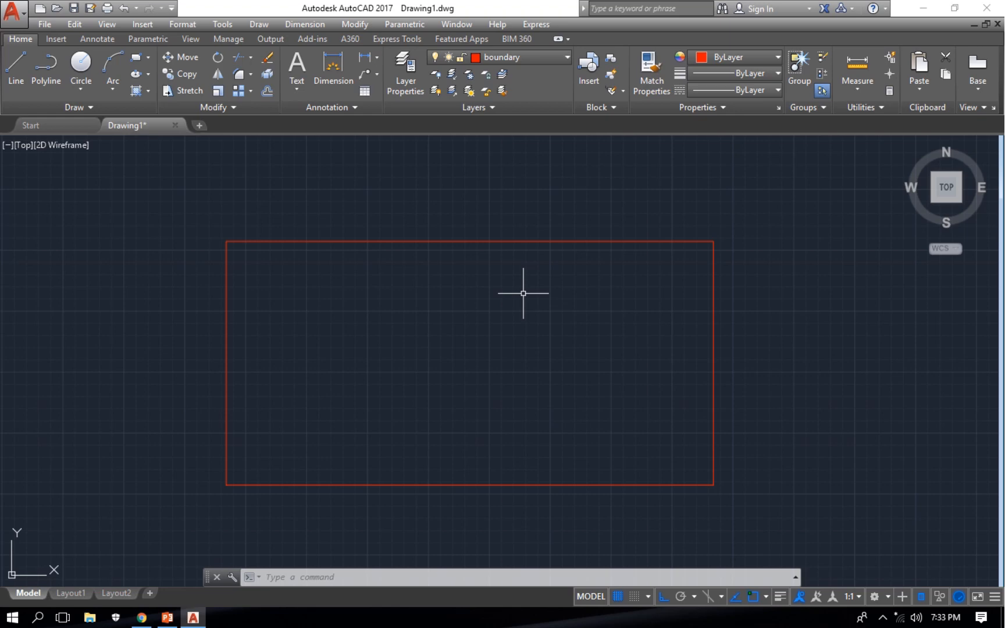
middle_click_drag(382, 325, 389, 283)
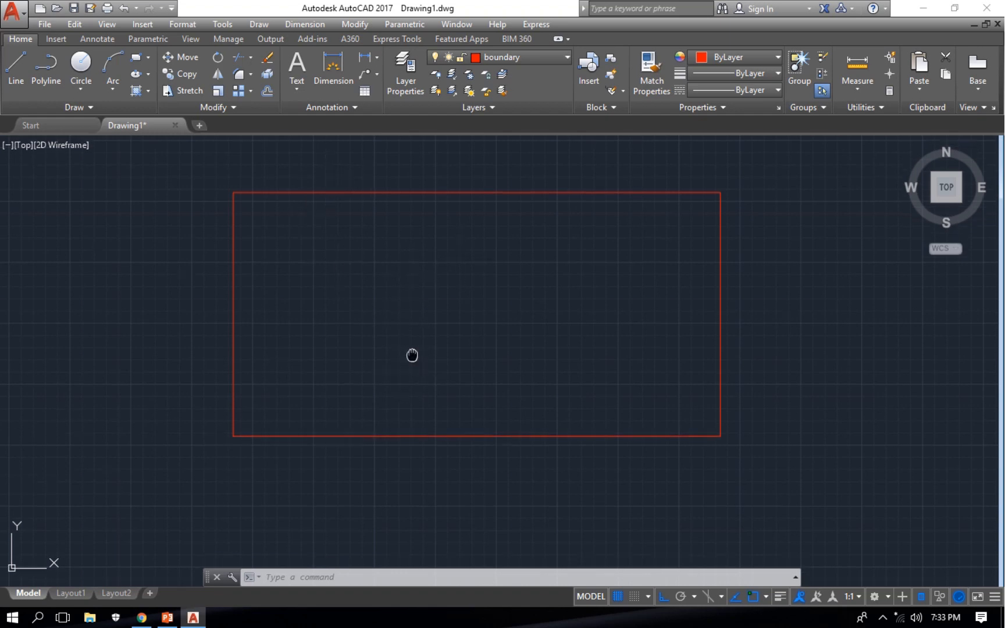
scroll(384, 311, "down", 1)
scroll(294, 422, "up", 1)
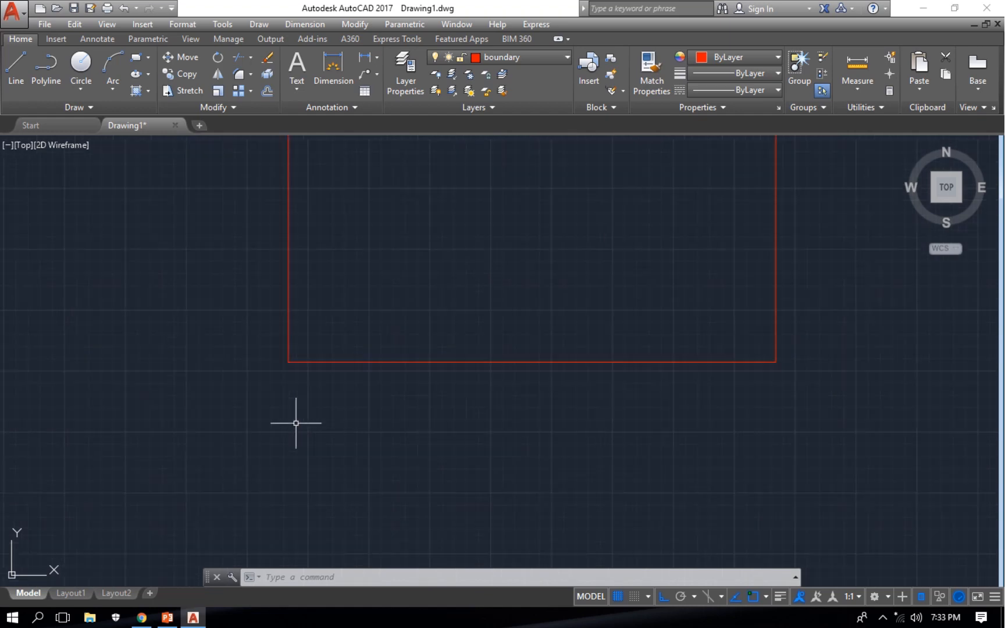
scroll(298, 422, "down", 1)
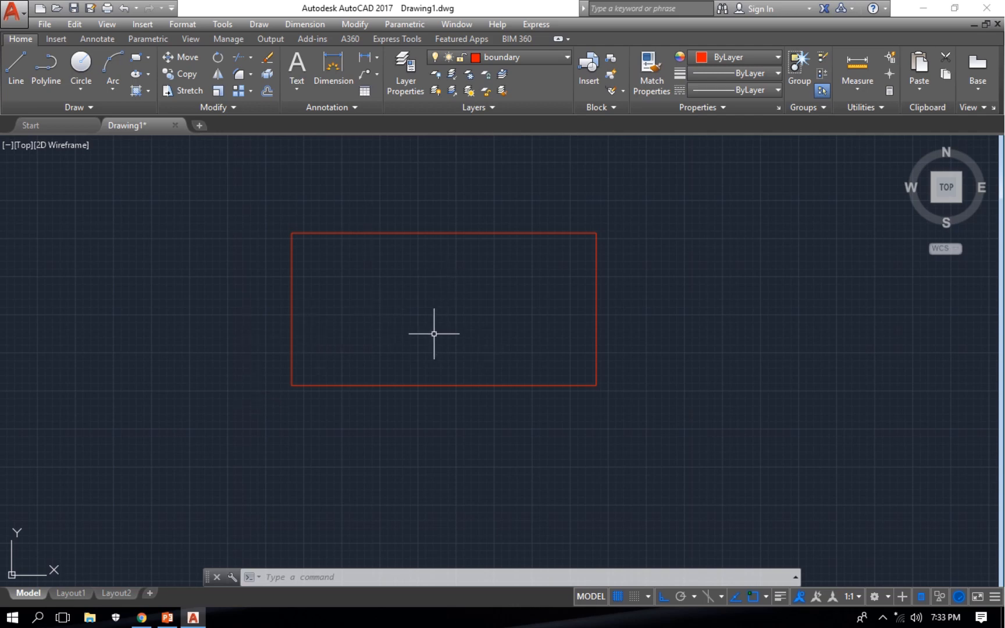
Make roads the current layer
key("Return")
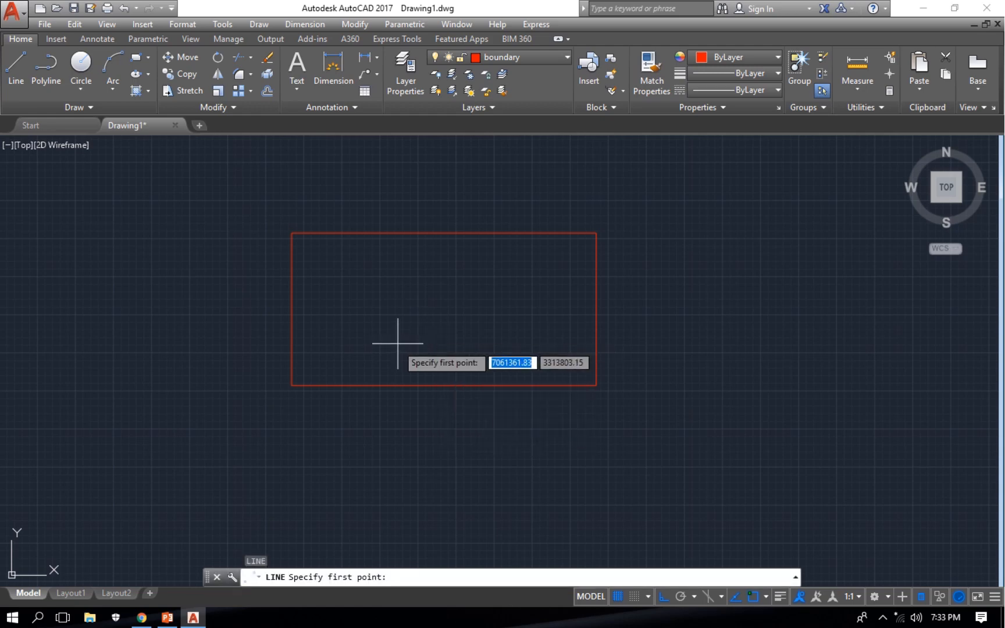
key("Escape")
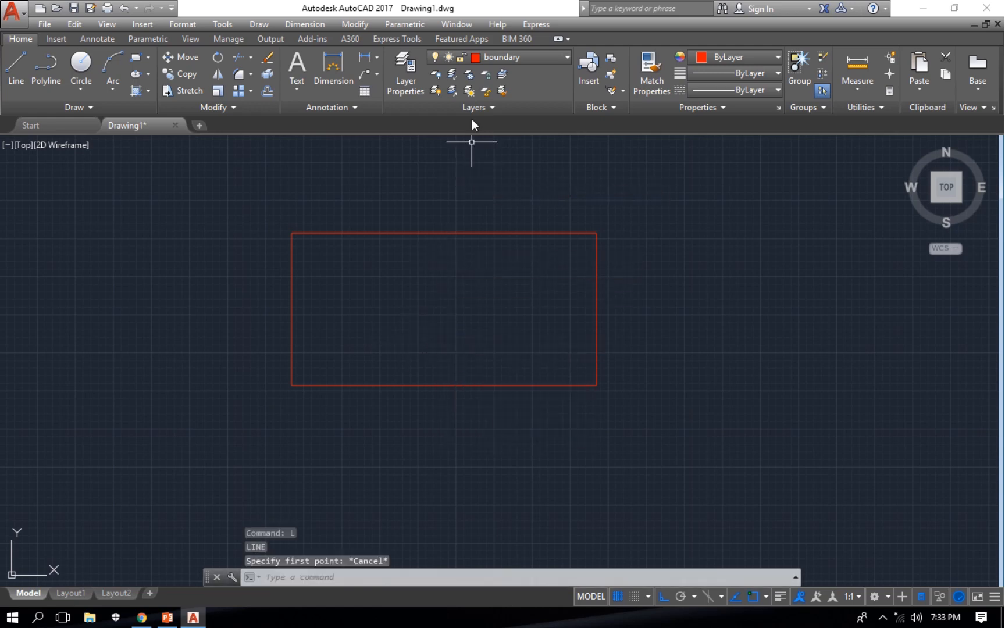
left_click(559, 58)
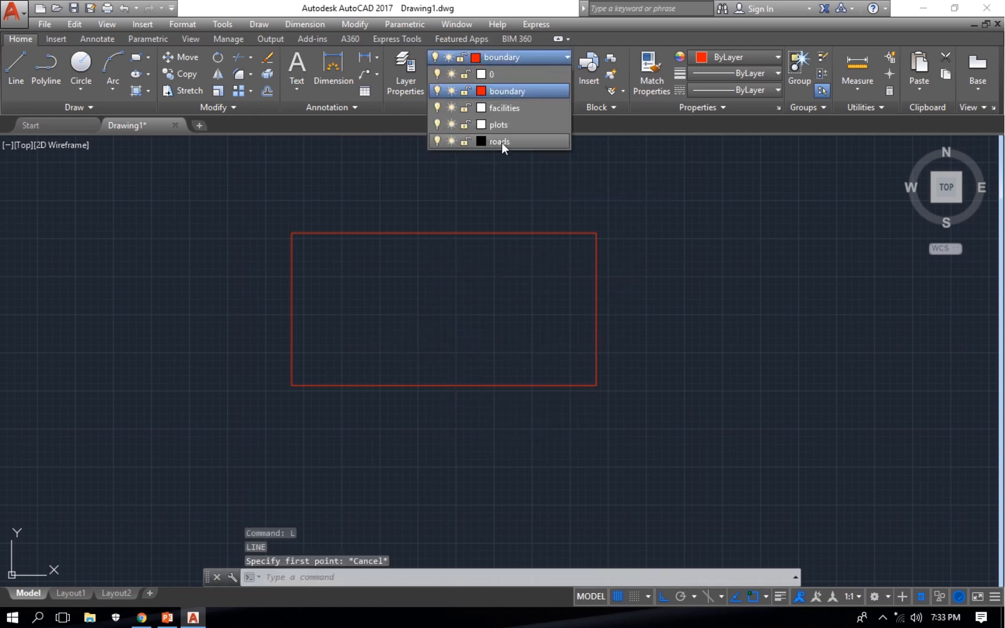
left_click(502, 145)
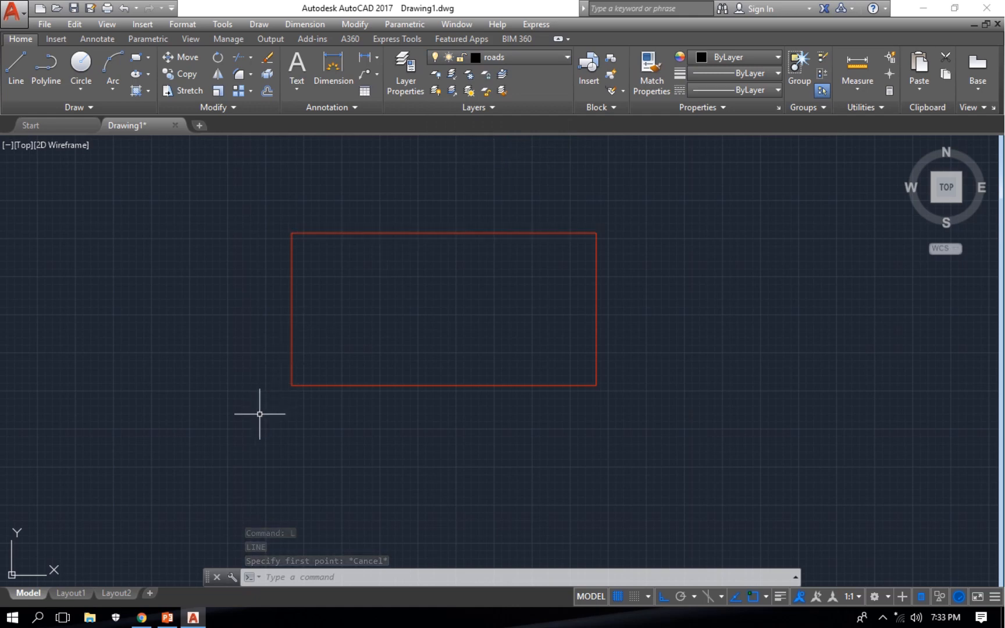
Draw a horizontal road line about 2582 units long just below the boundary rectangle, extending past both of its sides
type("l")
key("Return")
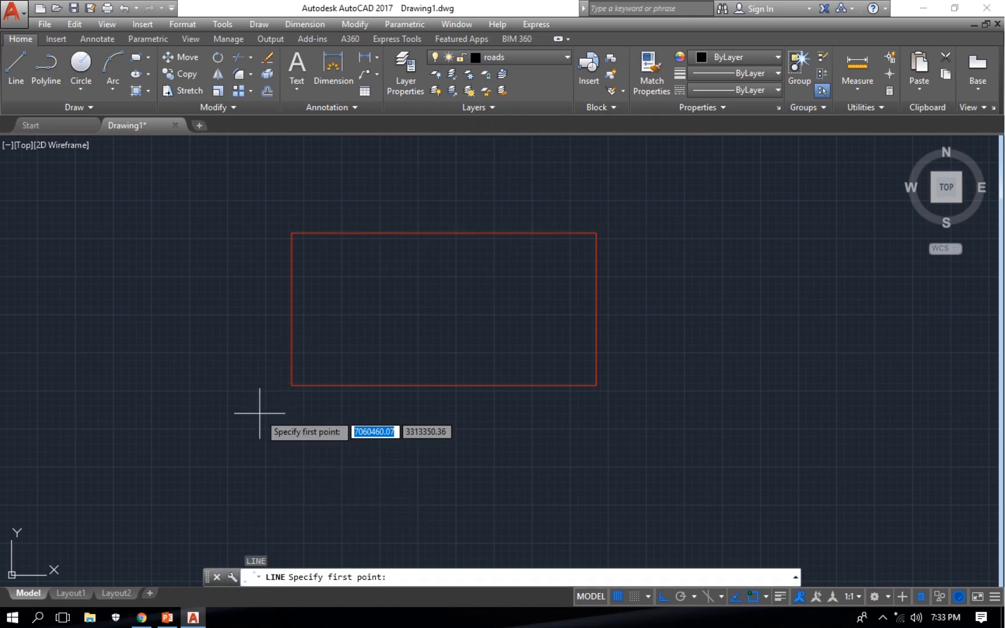
left_click(252, 406)
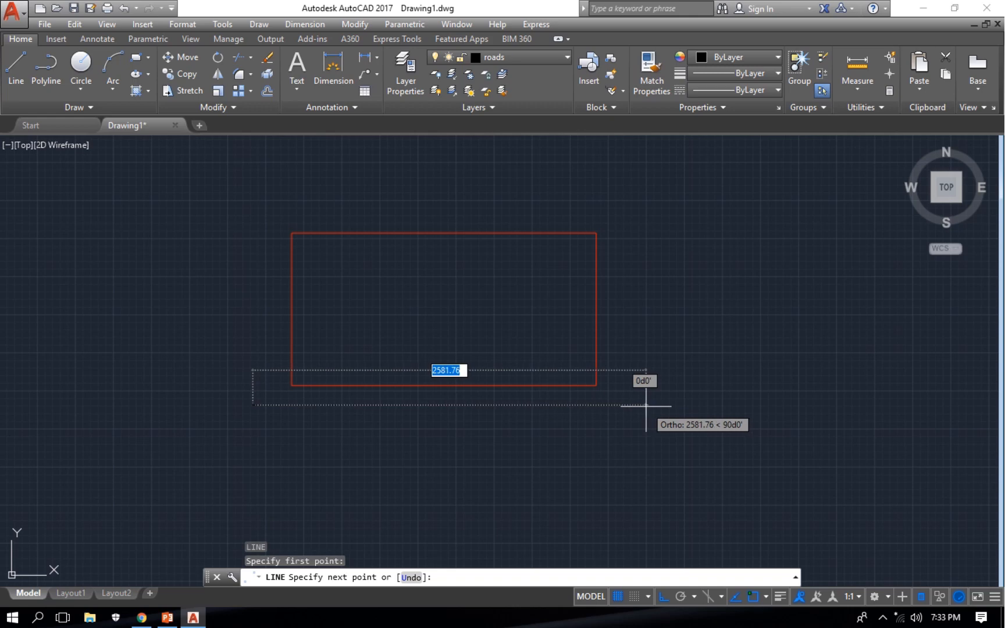
left_click(646, 405)
key("Escape")
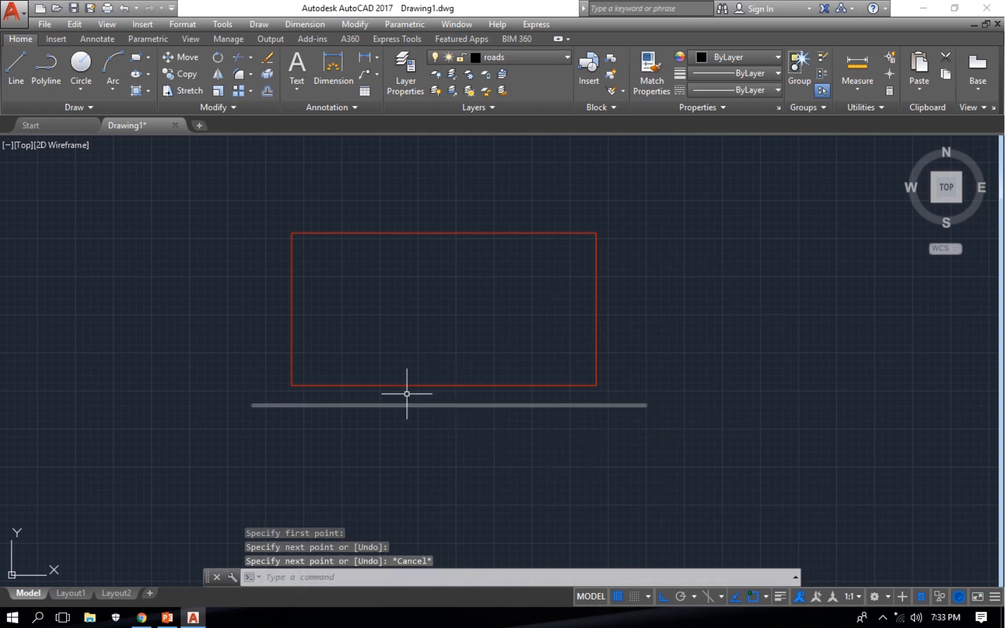
Offset the horizontal road line 24 units downward to form the main road
left_click(418, 404)
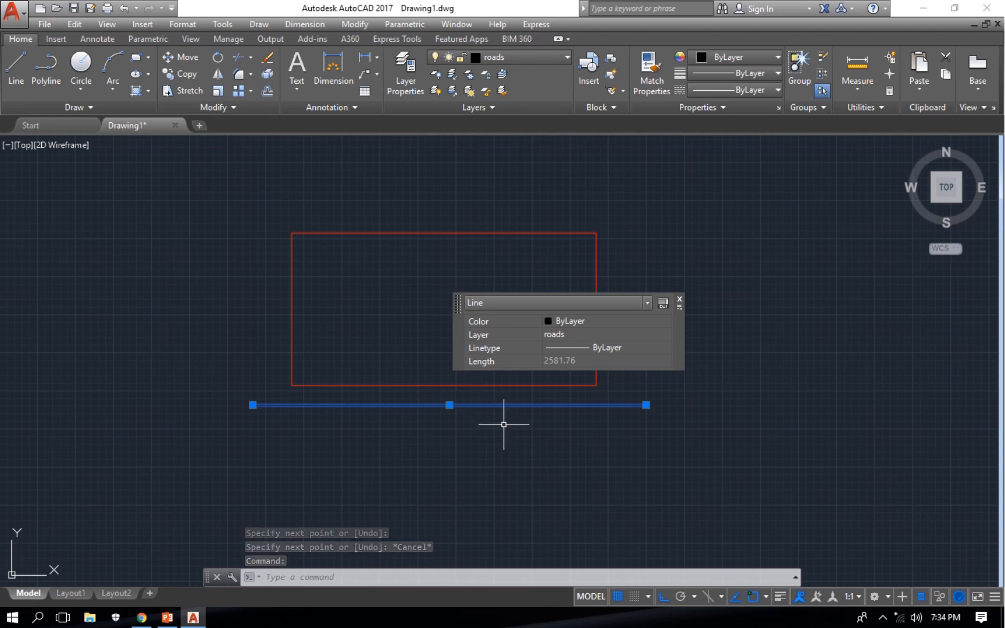
type("o")
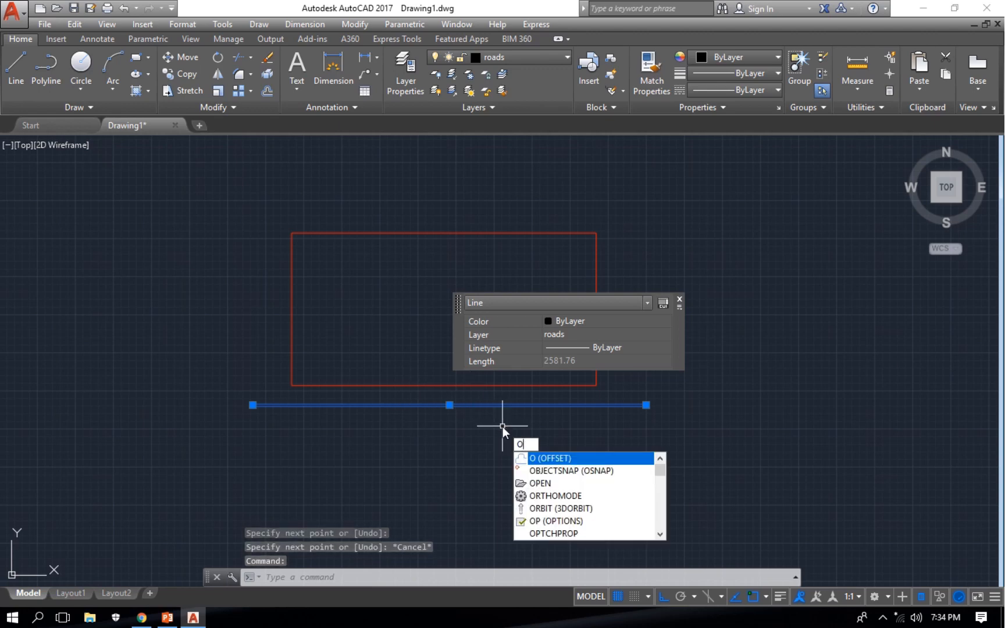
key("Return")
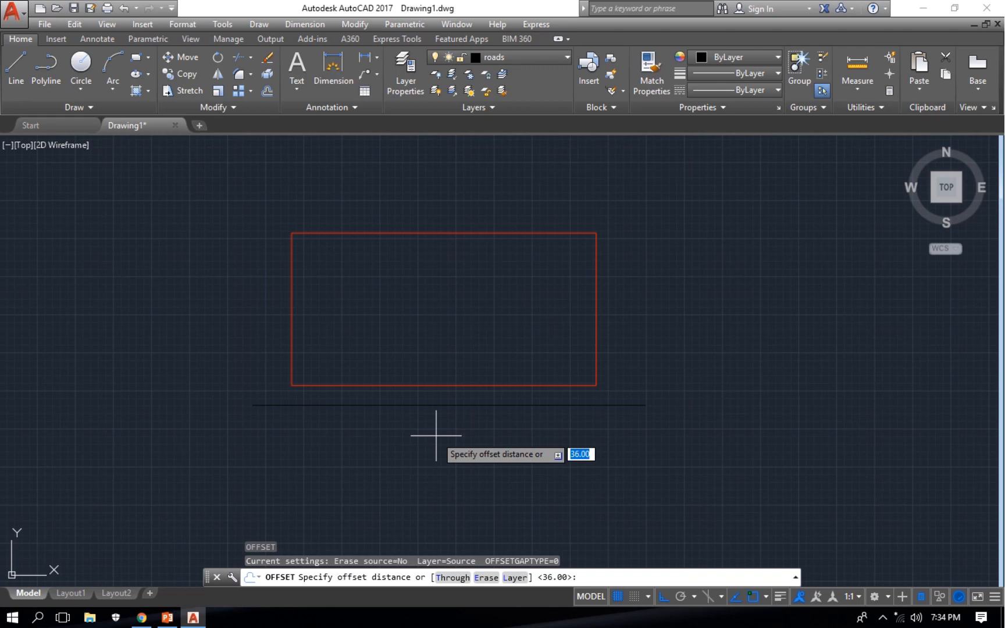
type("24")
key("Return")
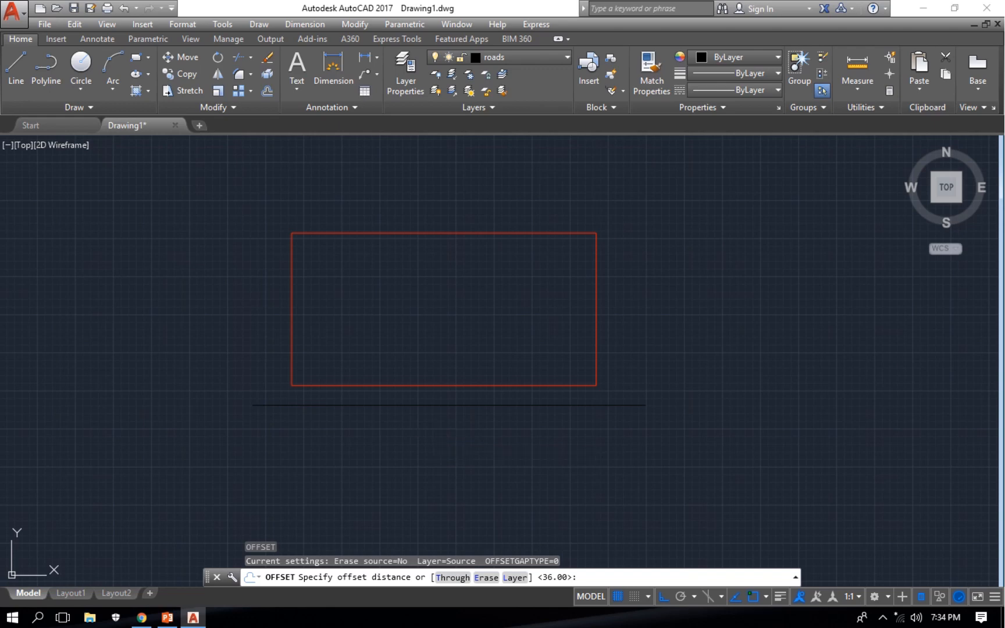
left_click(465, 405)
left_click(500, 485)
scroll(455, 410, "up", 2)
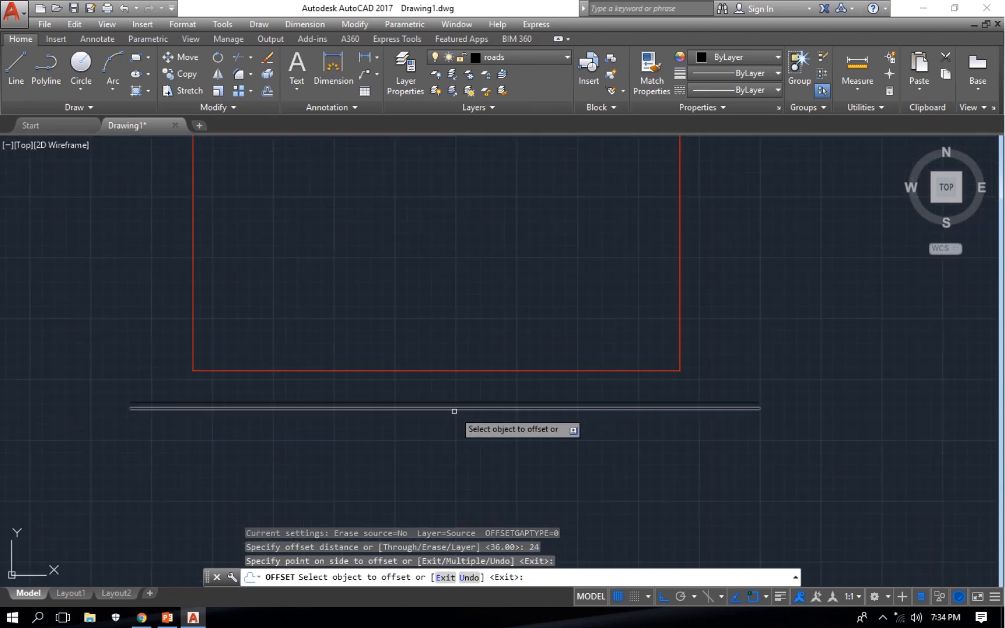
key("Escape")
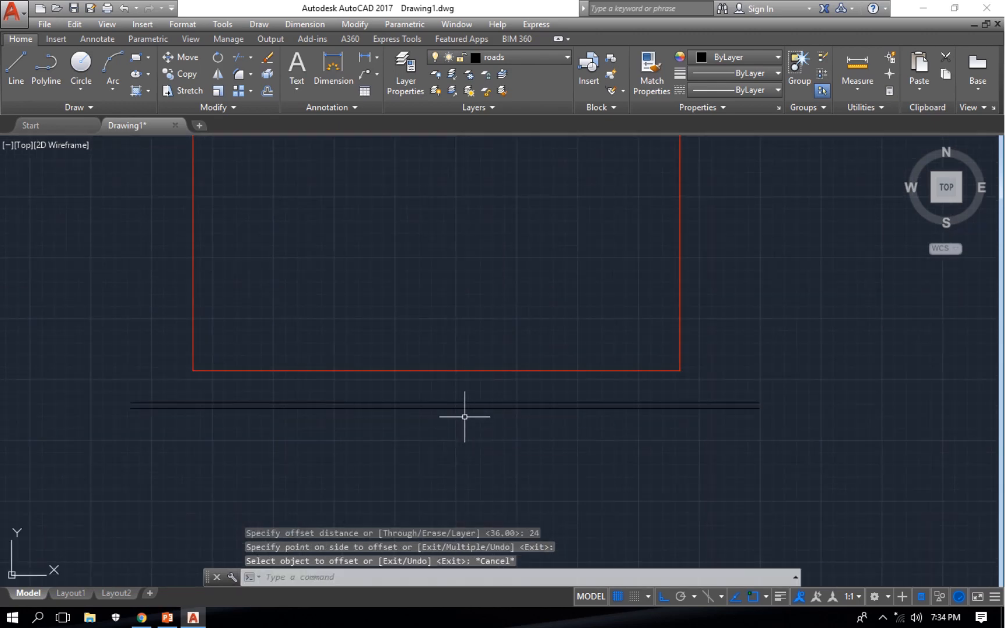
Draw a three-sided road loop from the main road's upper line into the site, about 716 units high and 1273 units wide
scroll(462, 414, "down", 2)
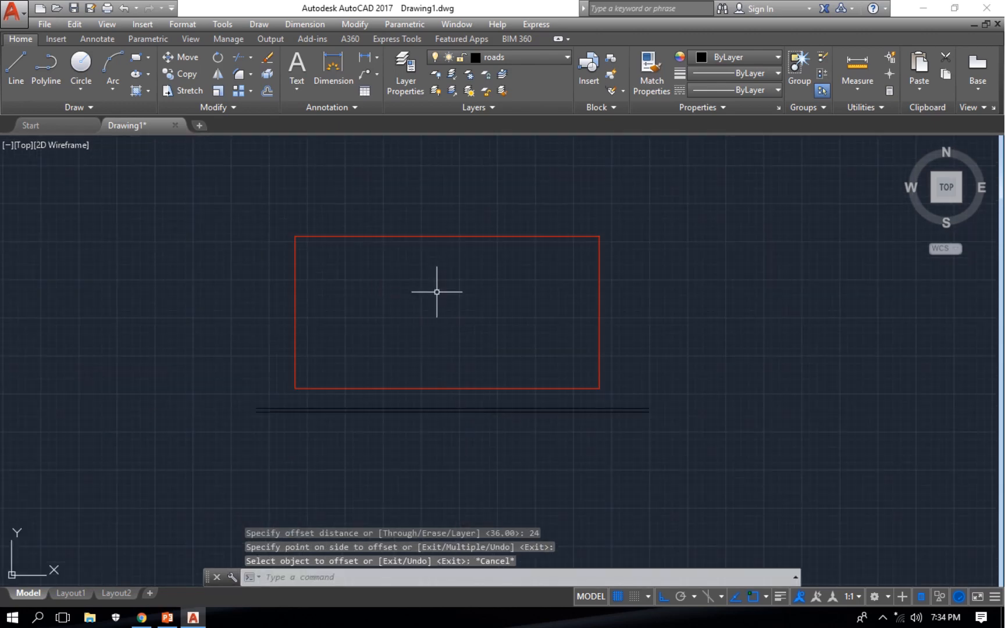
mouse_move(468, 360)
middle_mouse_down()
mouse_move(494, 384)
mouse_move(482, 415)
middle_mouse_up()
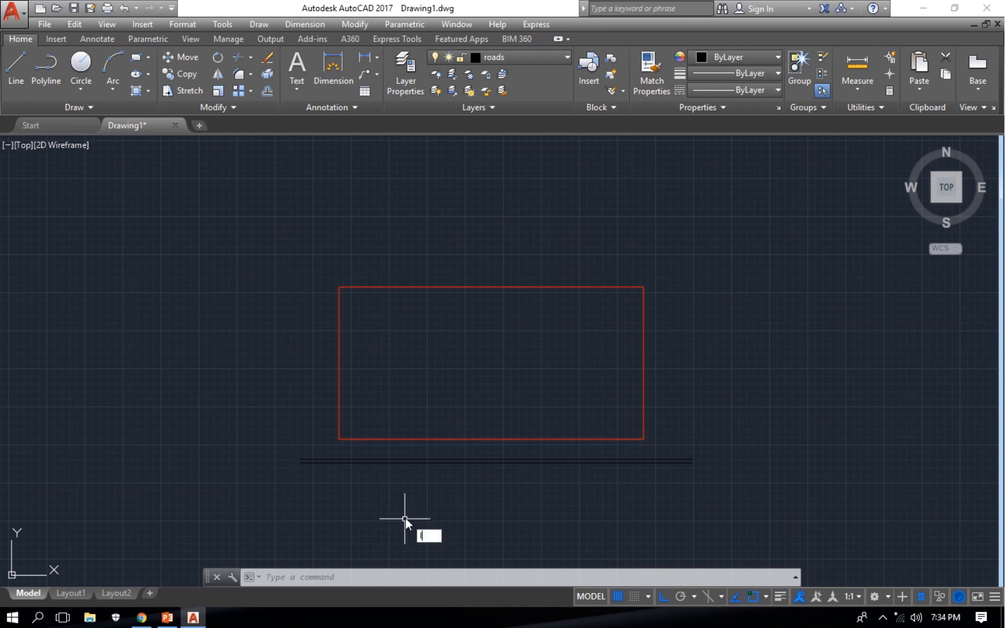
key("Return")
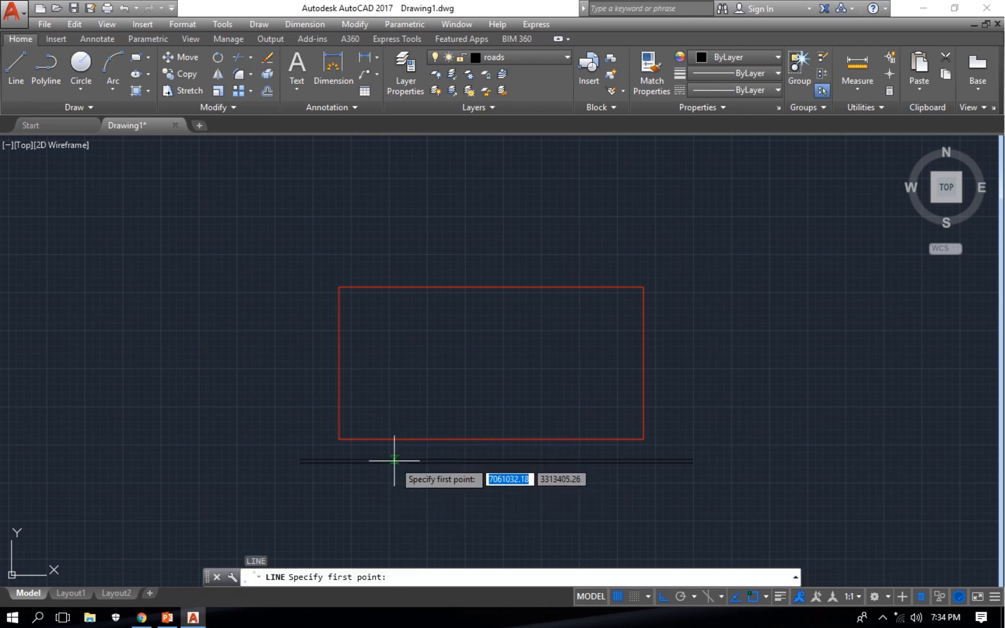
left_click(394, 460)
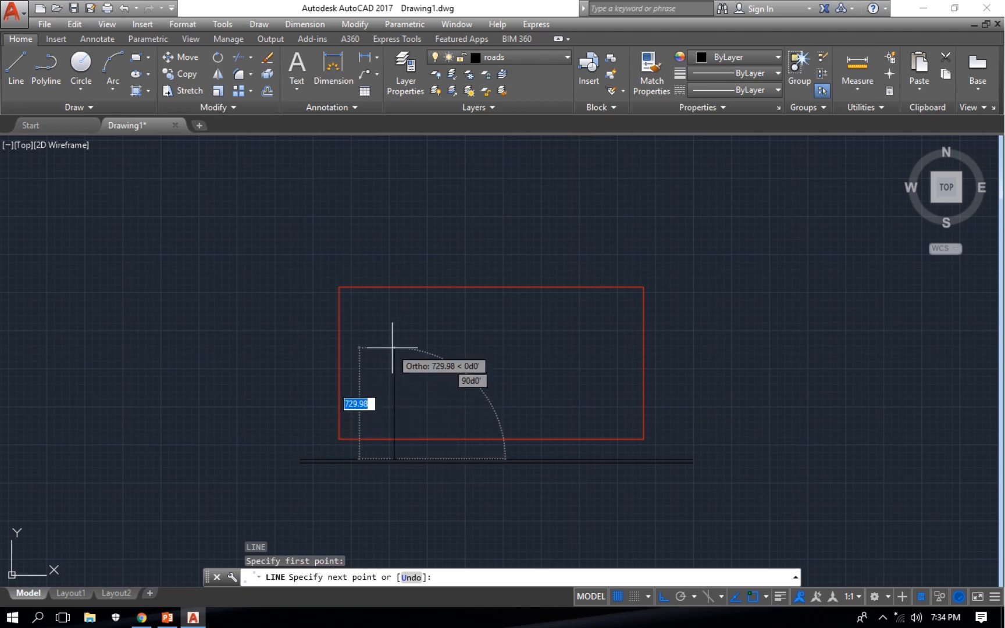
left_click(394, 349)
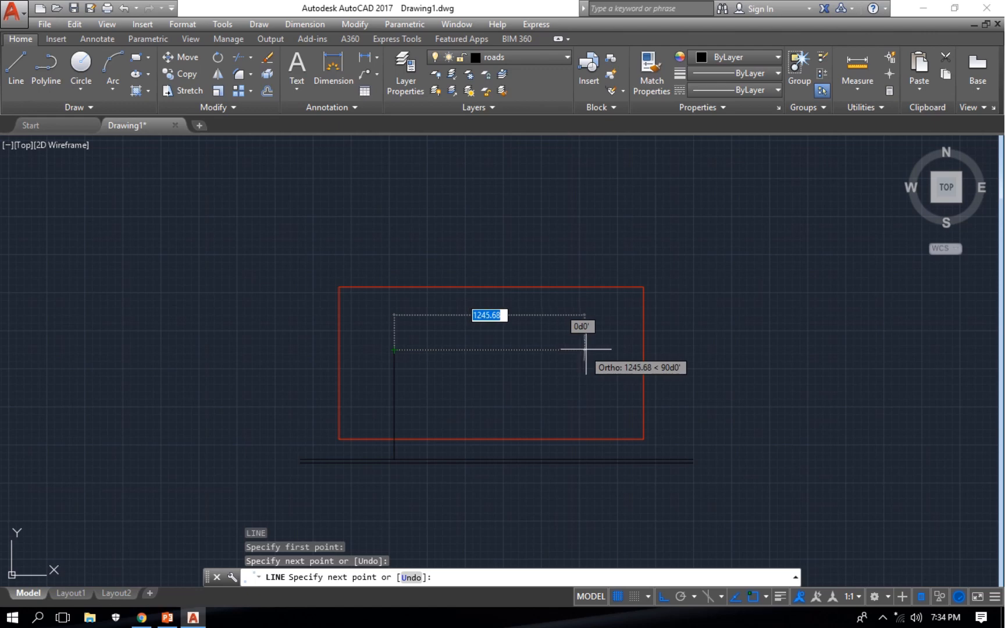
left_click(587, 349)
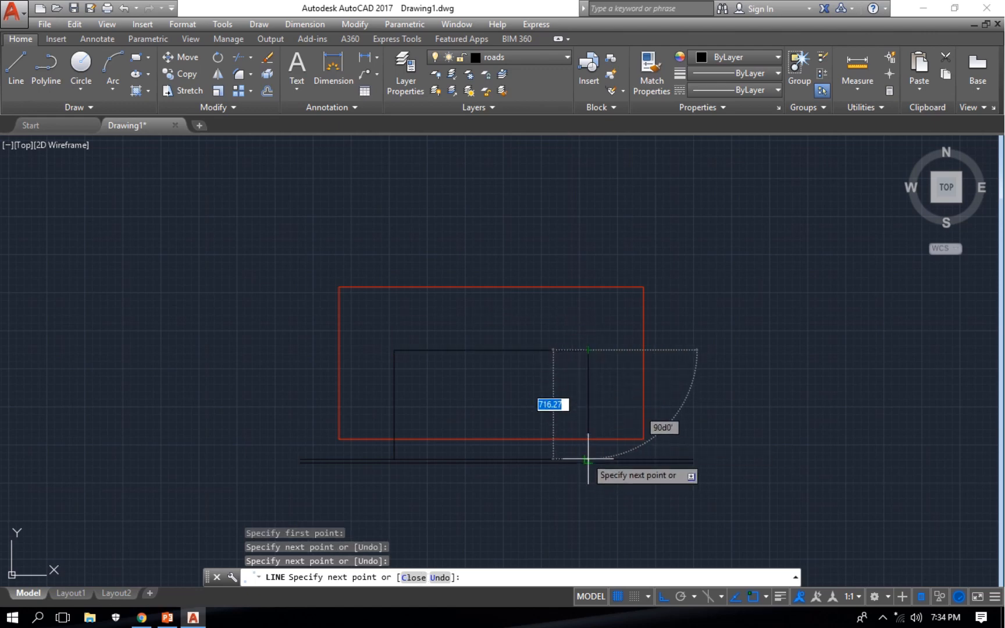
left_click(587, 460)
key("Escape")
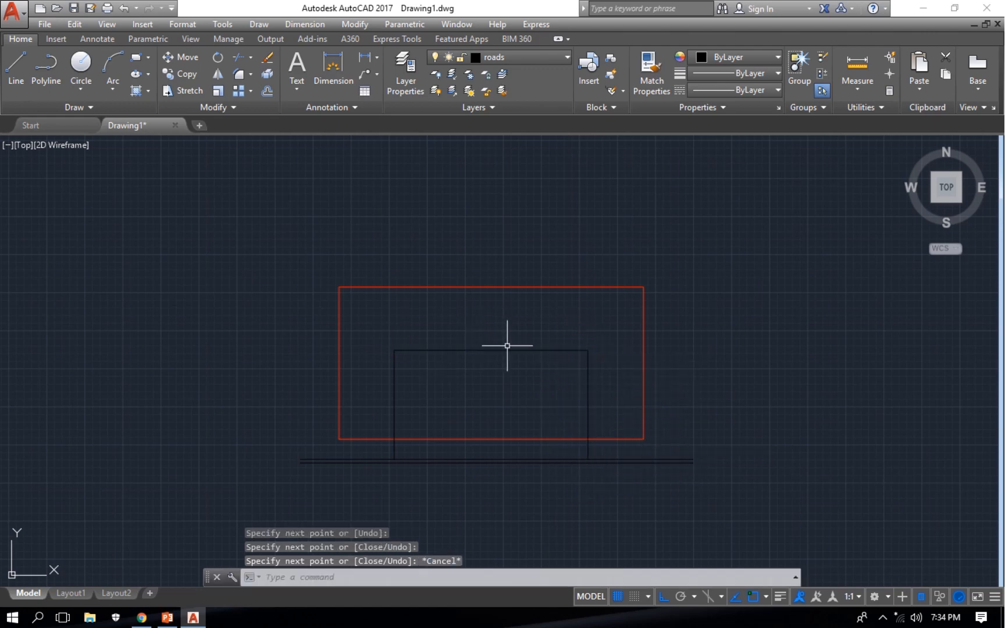
Join the three lines of the road loop into one polyline
left_click(511, 349)
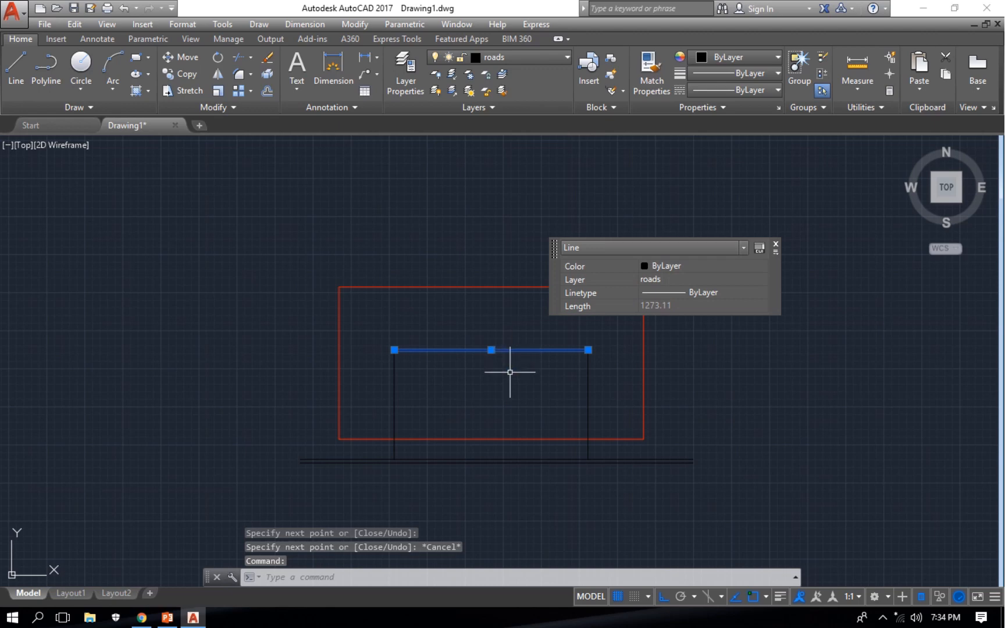
key("Escape")
left_click(607, 384)
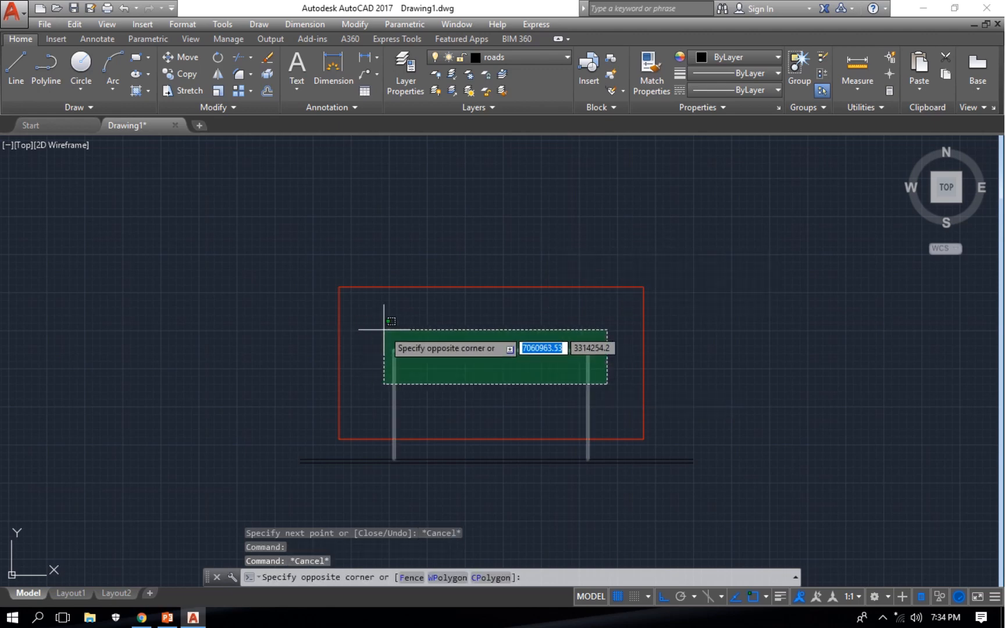
left_click(384, 330)
type("J")
key("Return")
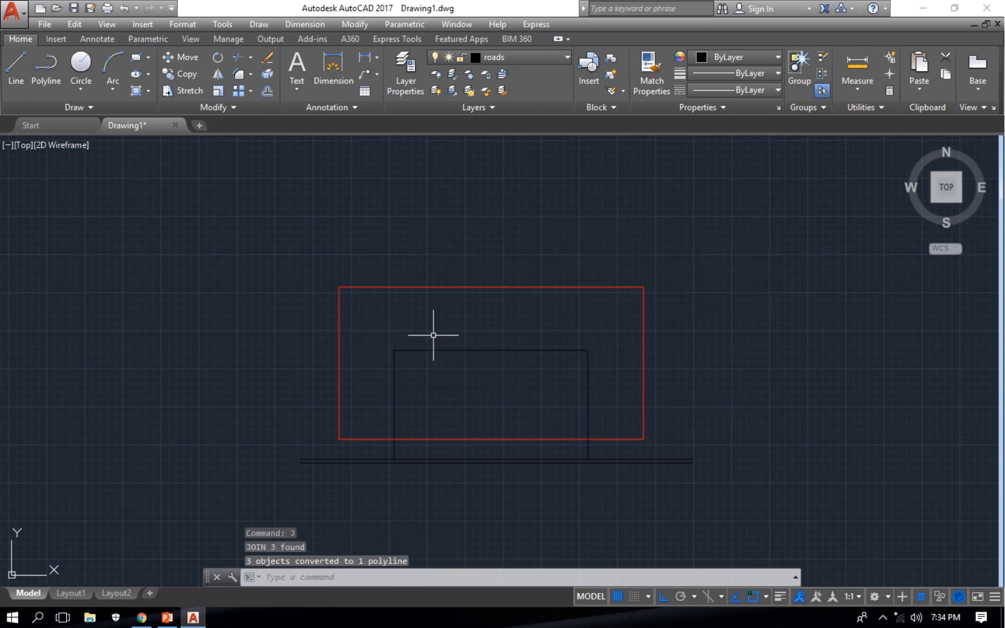
Offset the road loop polyline 18 units inward to form the inner road
left_click(458, 350)
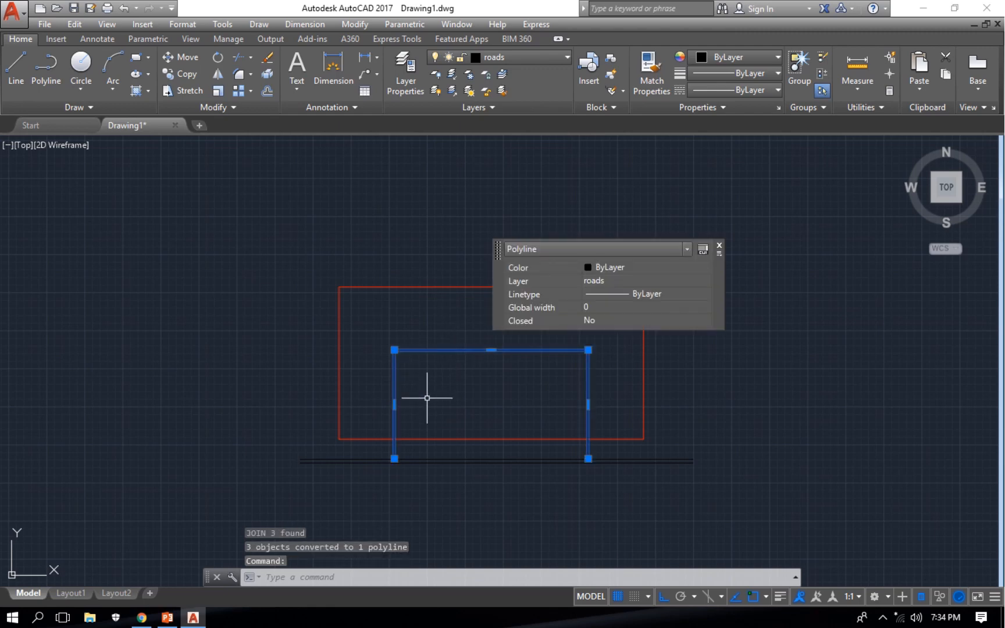
type("o9")
key("BackSpace")
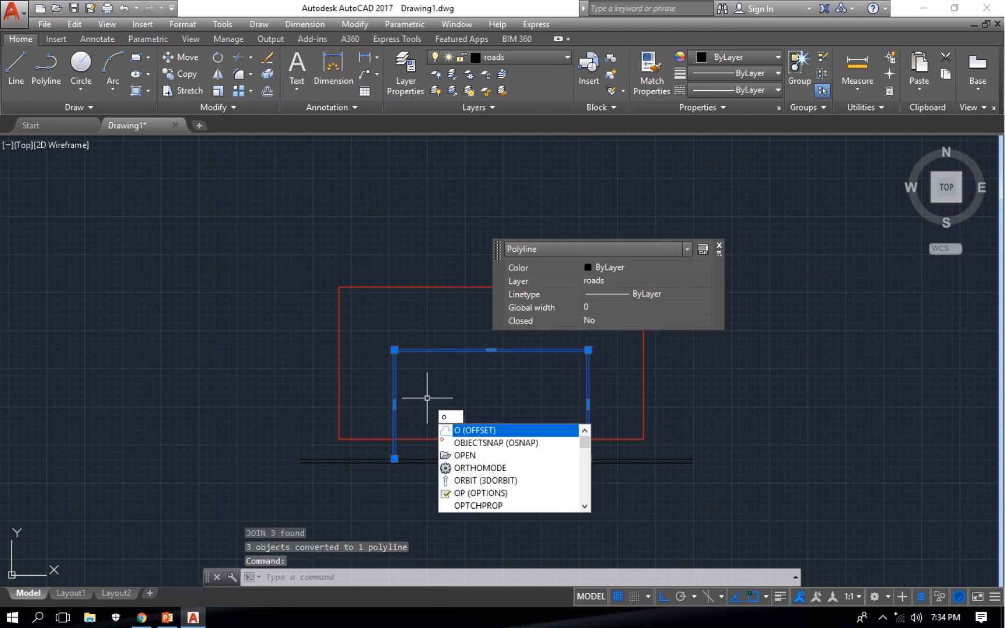
key("Return")
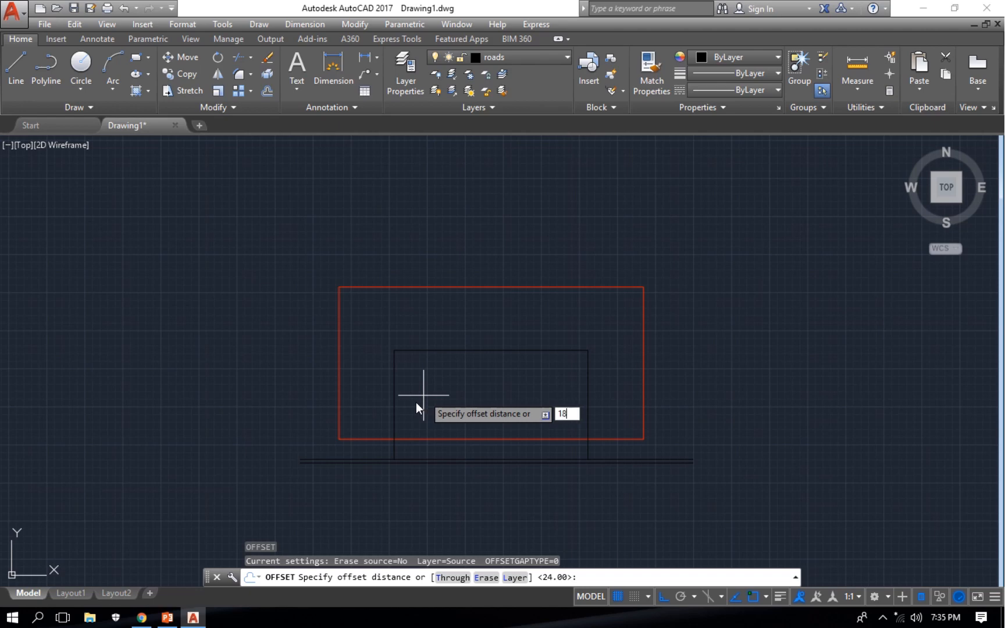
key("Return")
left_click(394, 397)
left_click(422, 395)
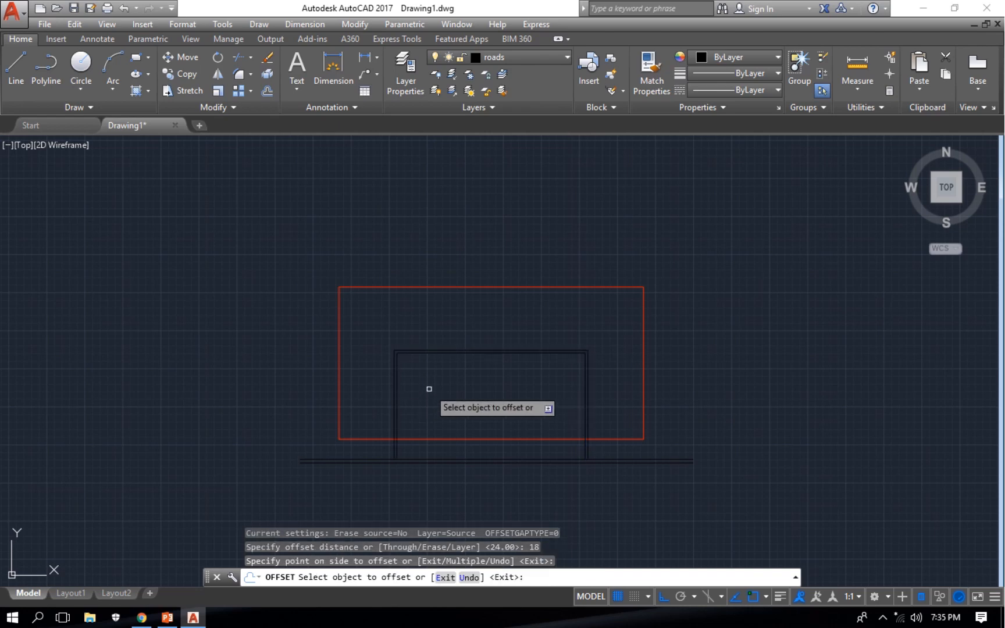
scroll(397, 465, "up", 8)
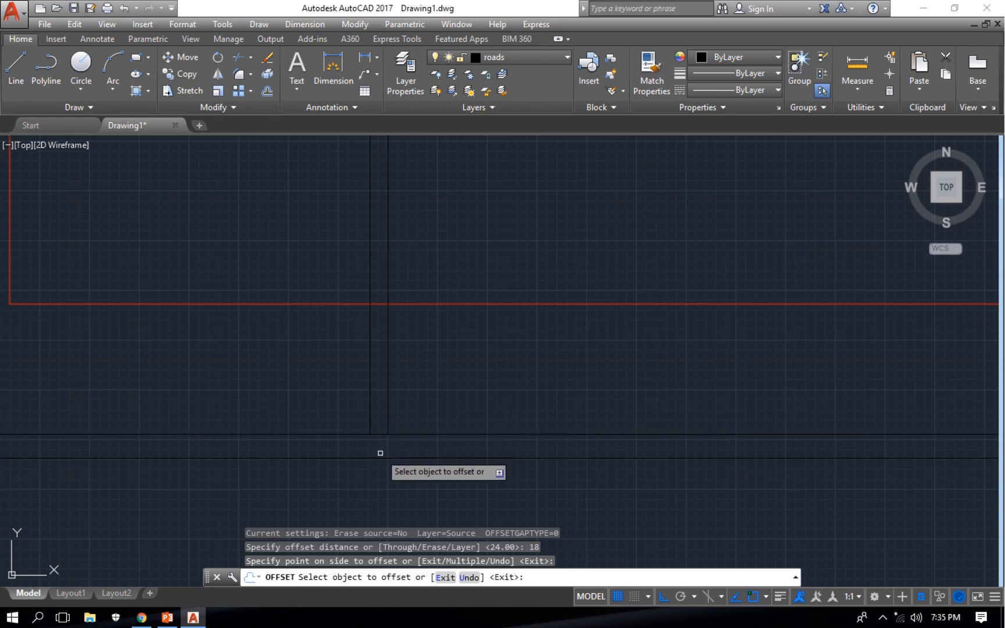
scroll(373, 401, "down", 4)
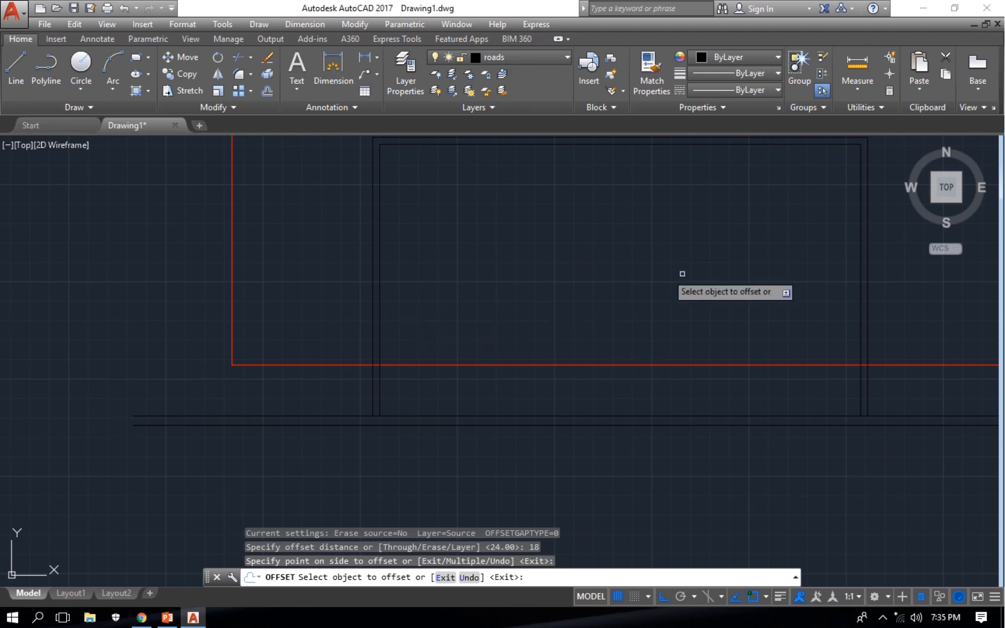
middle_click_drag(666, 218, 621, 293)
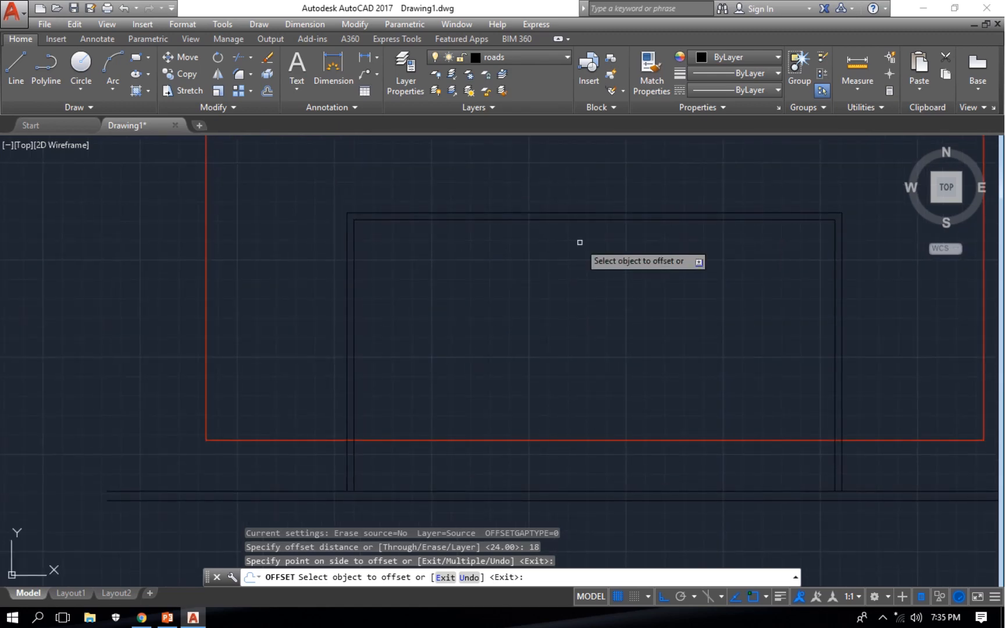
middle_click_drag(587, 354, 586, 304)
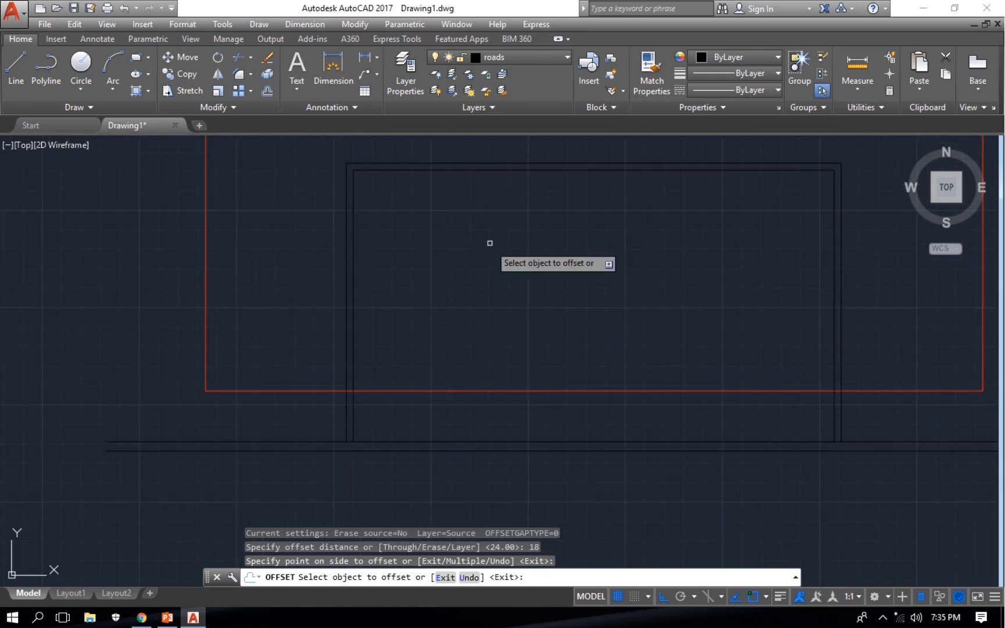
scroll(355, 296, "up", 5)
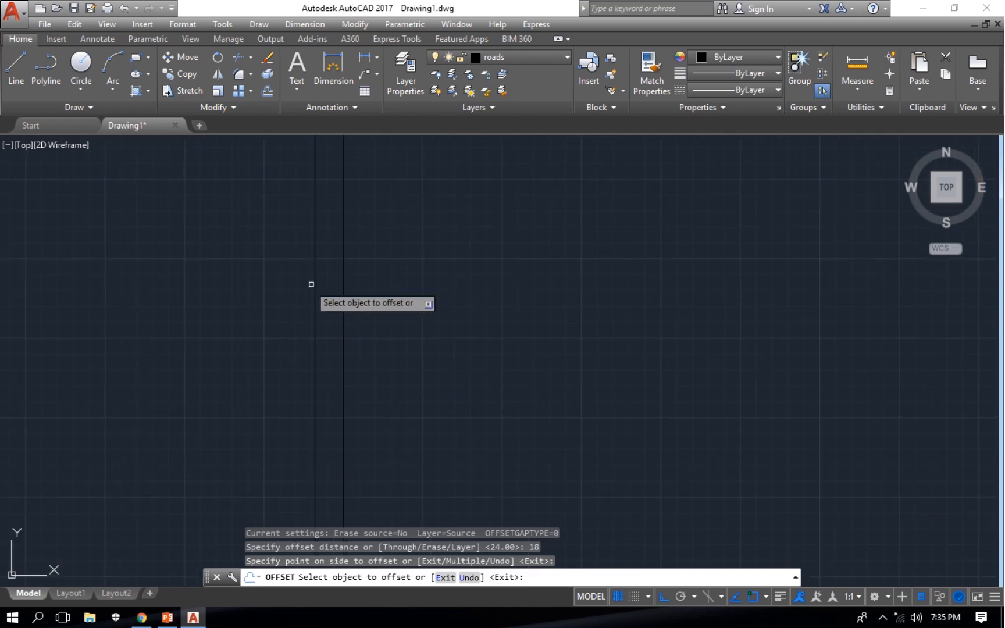
scroll(349, 305, "down", 5)
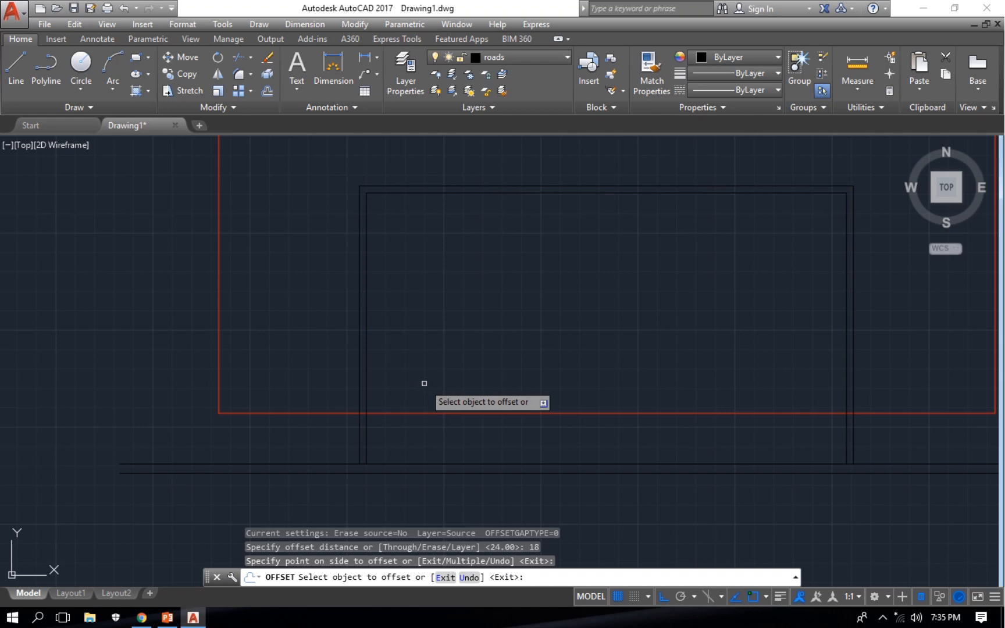
key("Return")
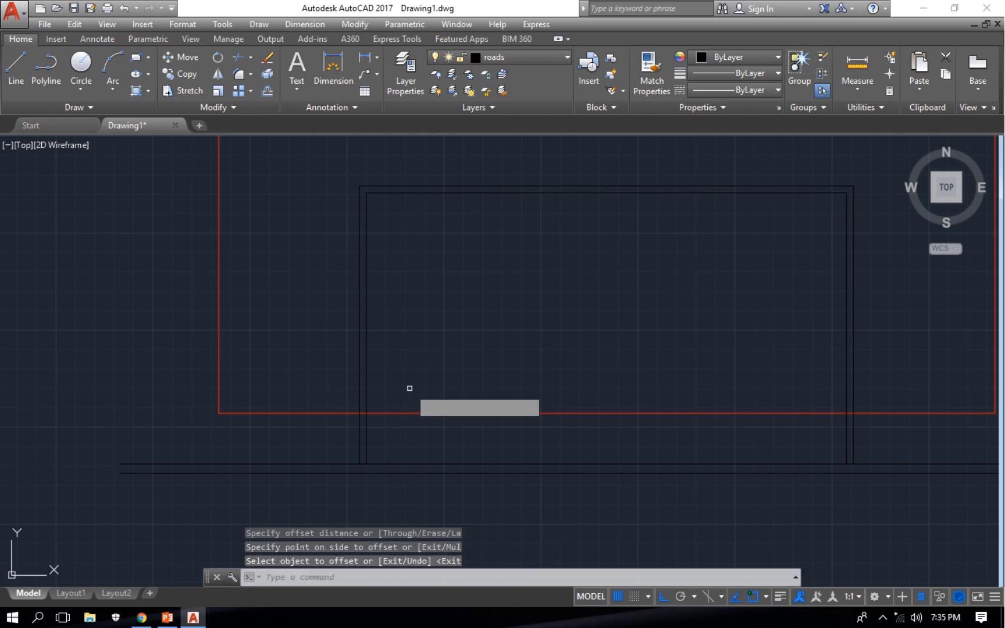
Trim the red boundary's lower line where it crosses the loop road at both the left and right legs
type("tr")
key("Return")
scroll(378, 401, "up", 5)
key("Return")
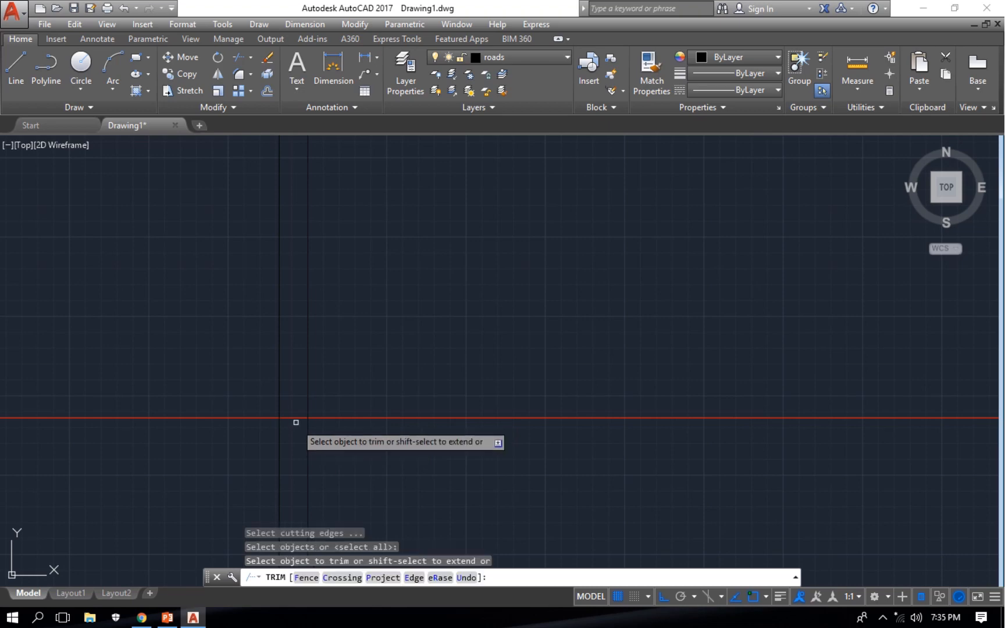
left_click(294, 418)
scroll(350, 434, "down", 5)
middle_click_drag(698, 452, 496, 448)
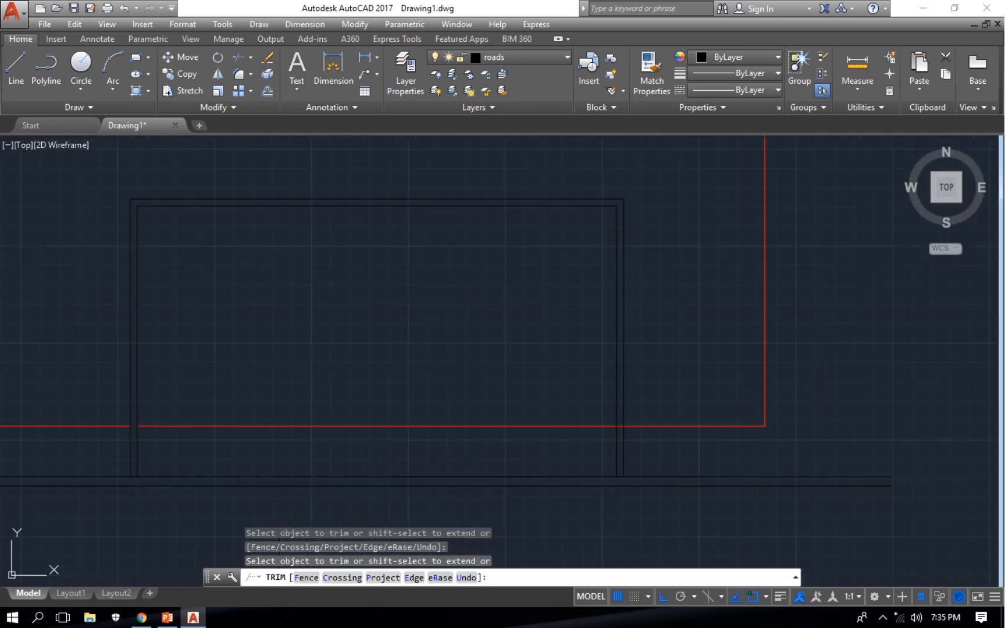
scroll(640, 421, "up", 5)
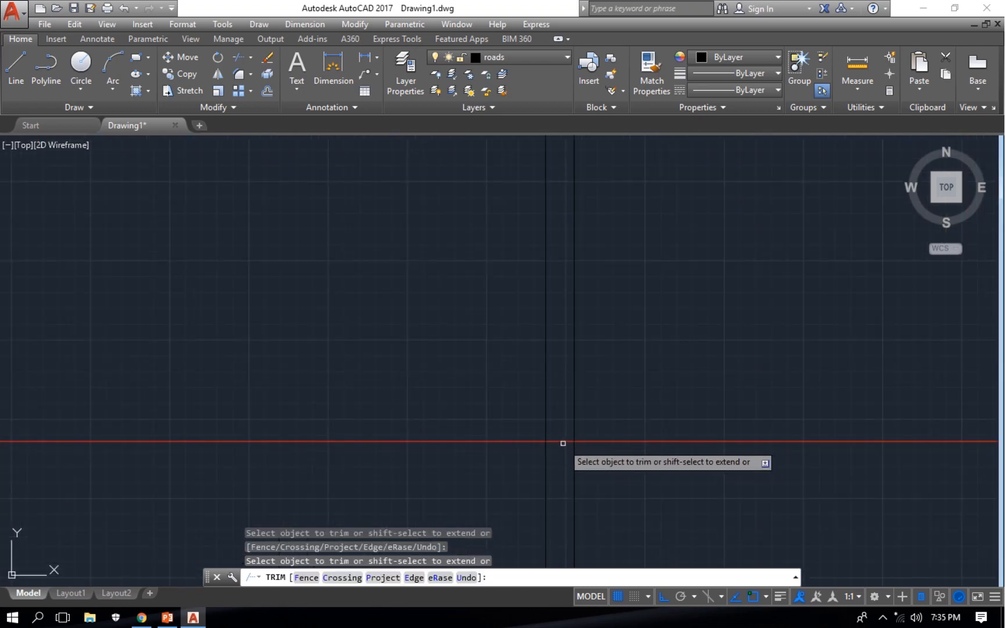
left_click(561, 442)
scroll(560, 443, "down", 5)
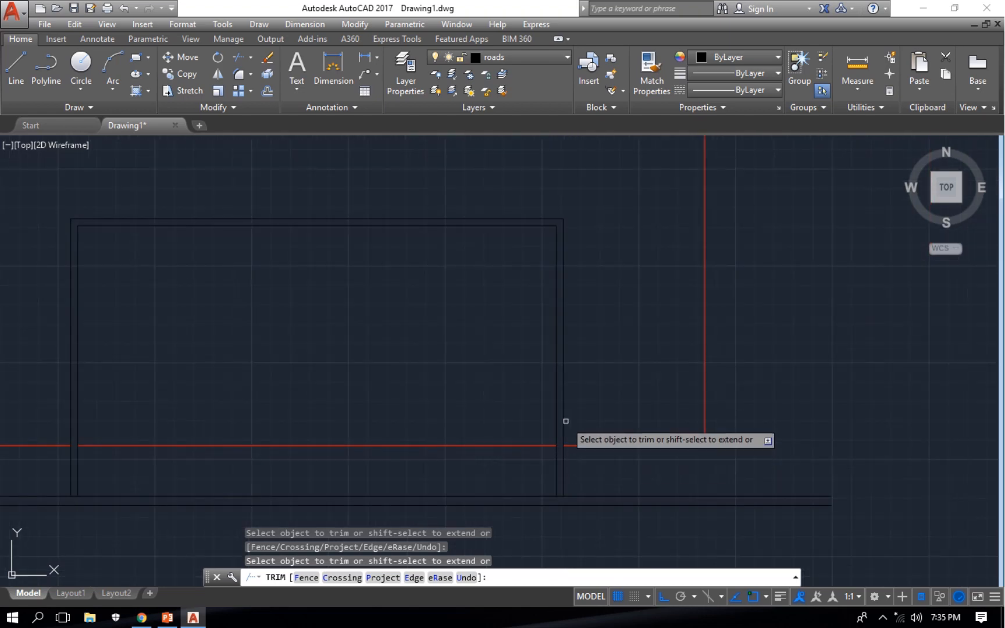
Trim the main road's upper line between the loop road's lines to open both junctions
middle_click_drag(228, 382, 364, 416)
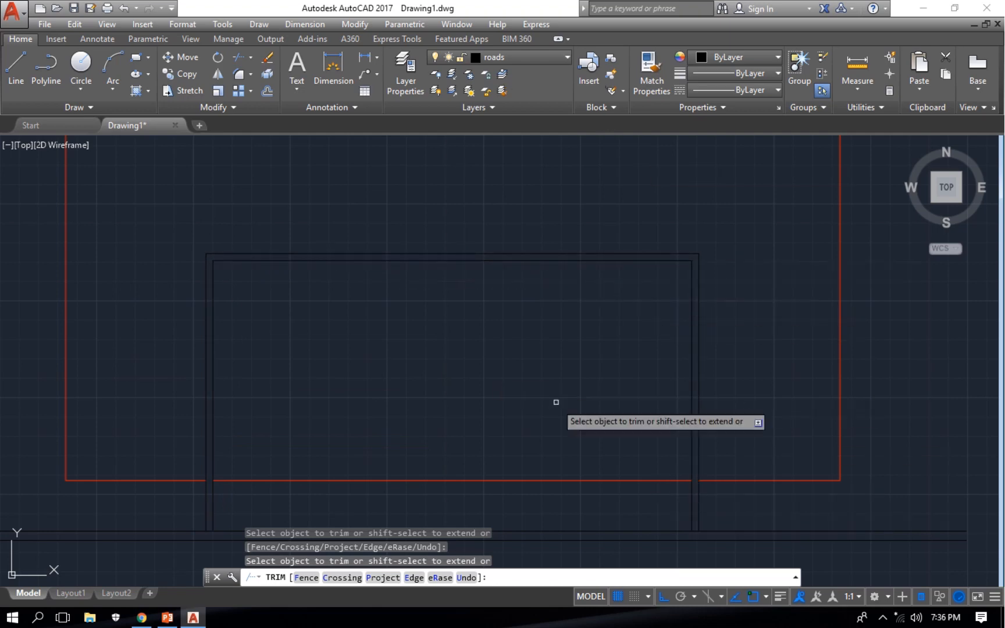
scroll(581, 430, "down", 2)
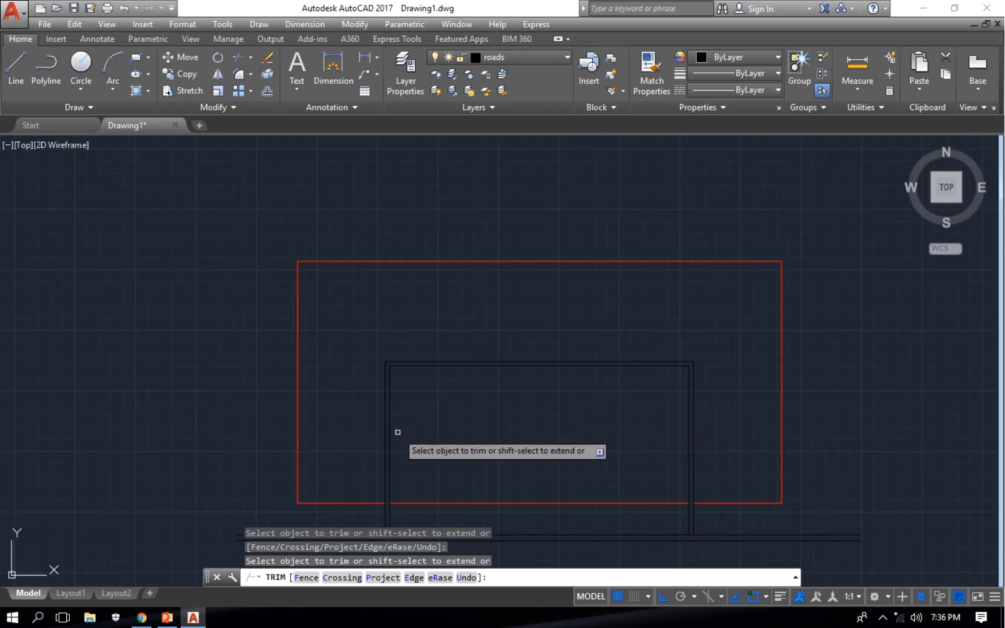
middle_click_drag(432, 415, 426, 340)
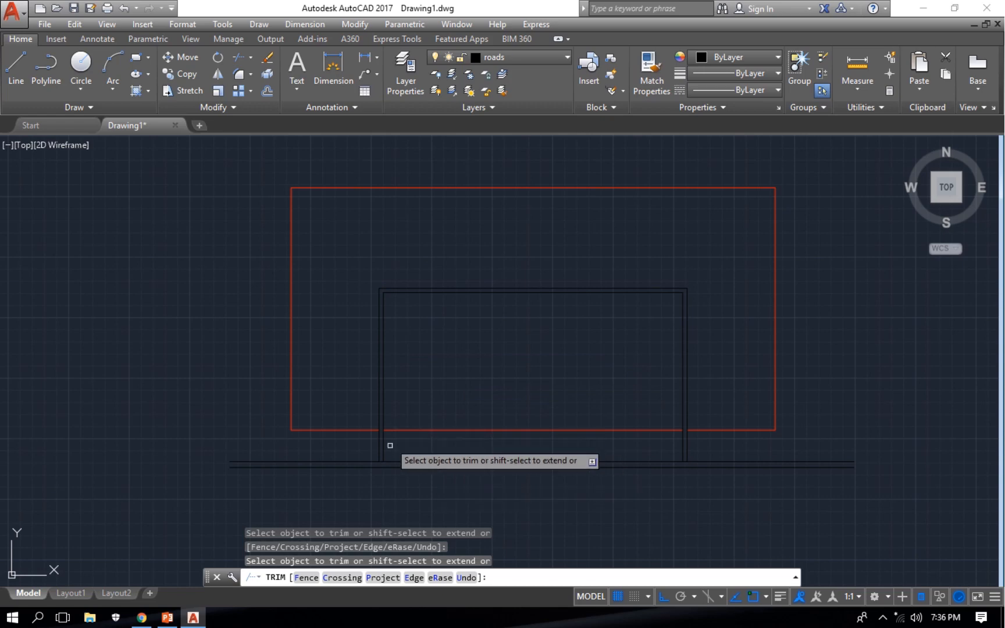
scroll(371, 477, "up", 5)
left_click(412, 414)
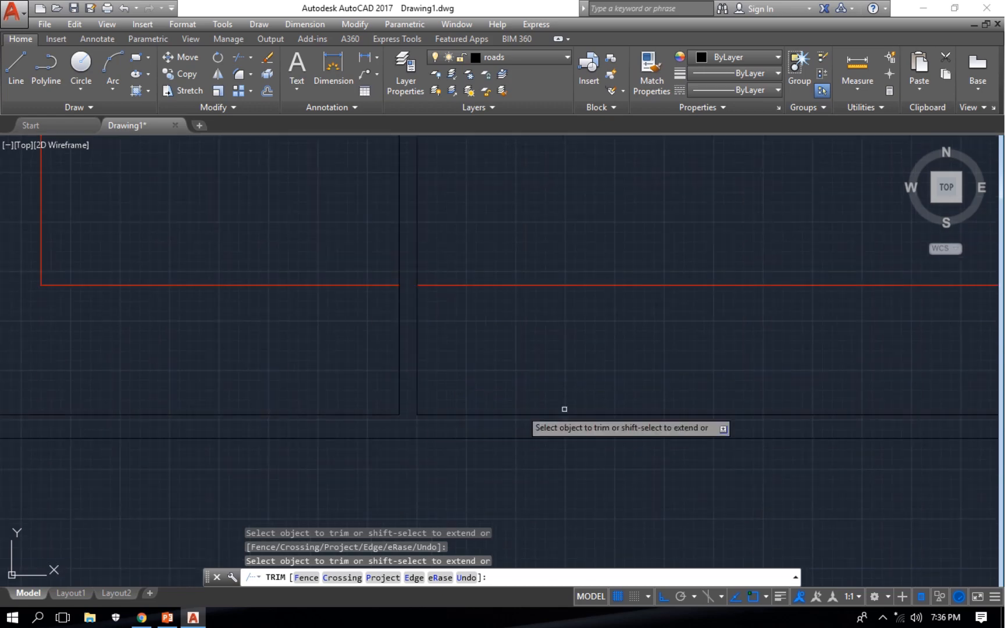
middle_click_drag(743, 393, 464, 390)
middle_click_drag(785, 402, 447, 338)
middle_click_drag(756, 343, 424, 352)
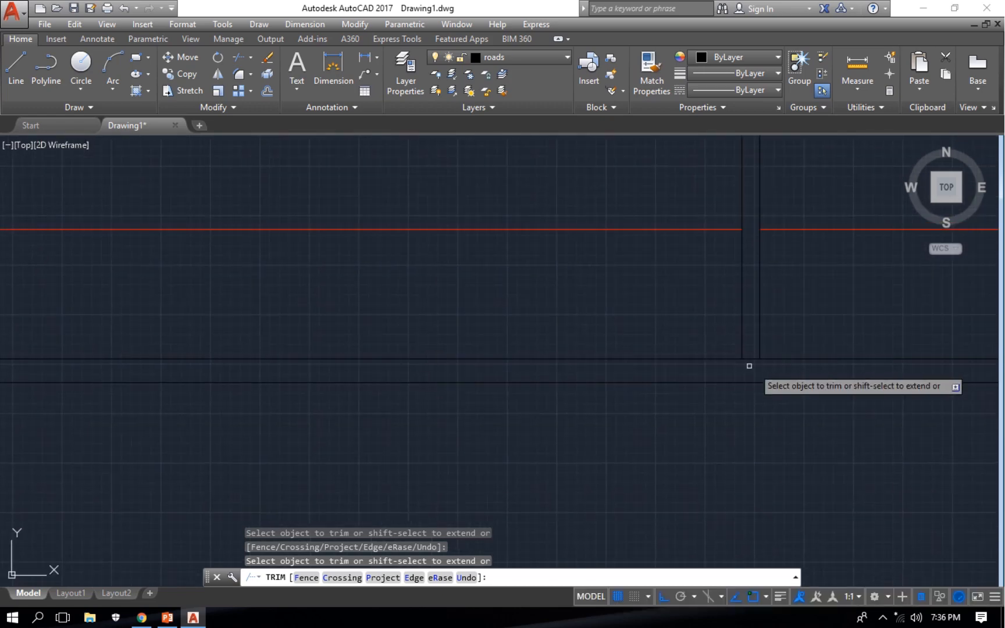
key("Escape")
Fillet the upper-left corner of the loop road's outer line with a radius of 9
scroll(541, 350, "down", 5)
middle_click_drag(541, 349, 543, 377)
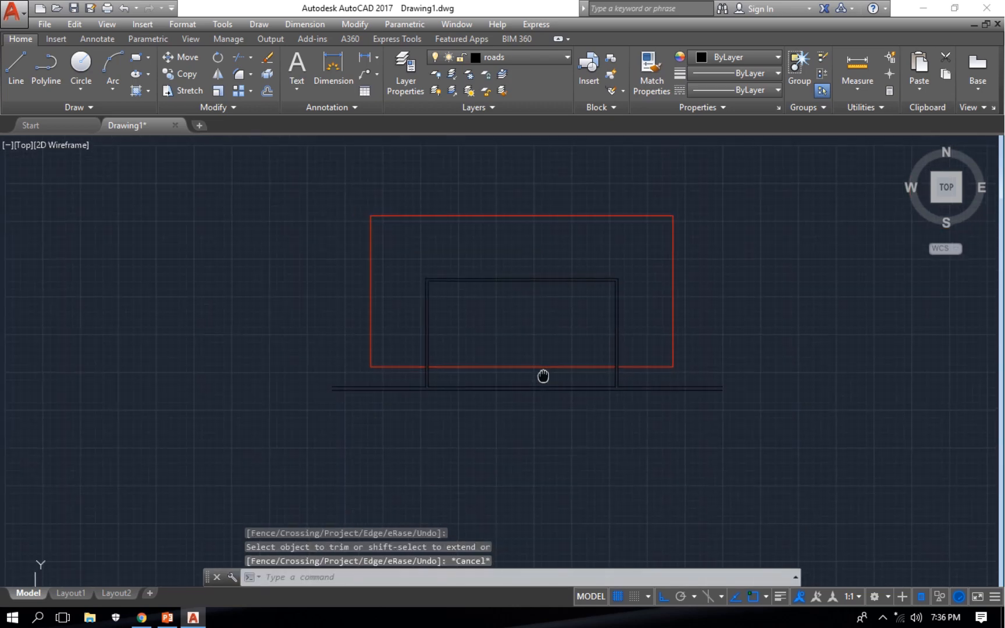
scroll(439, 268, "up", 6)
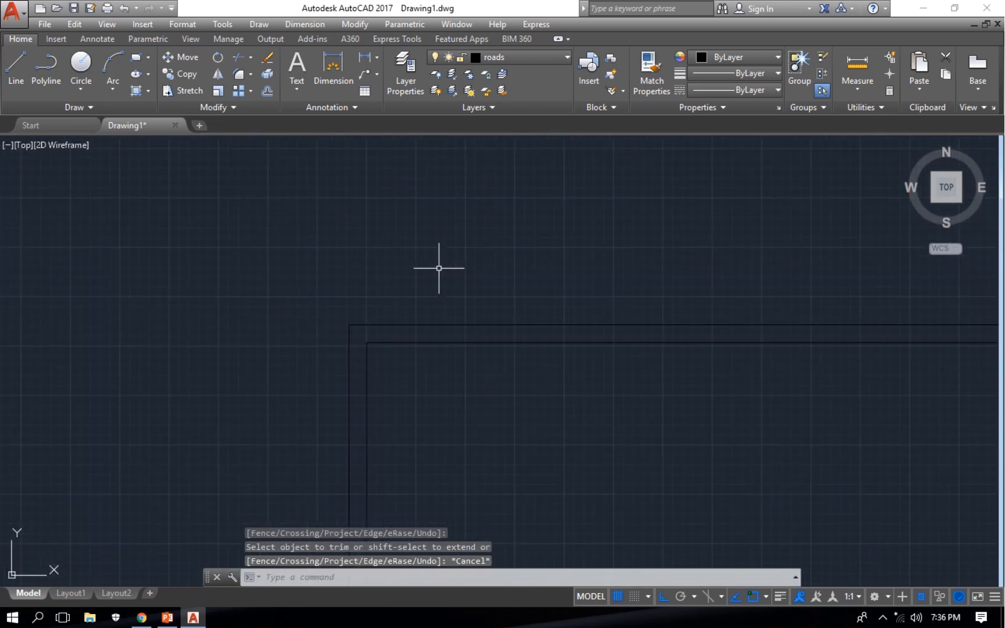
scroll(364, 329, "up", 6)
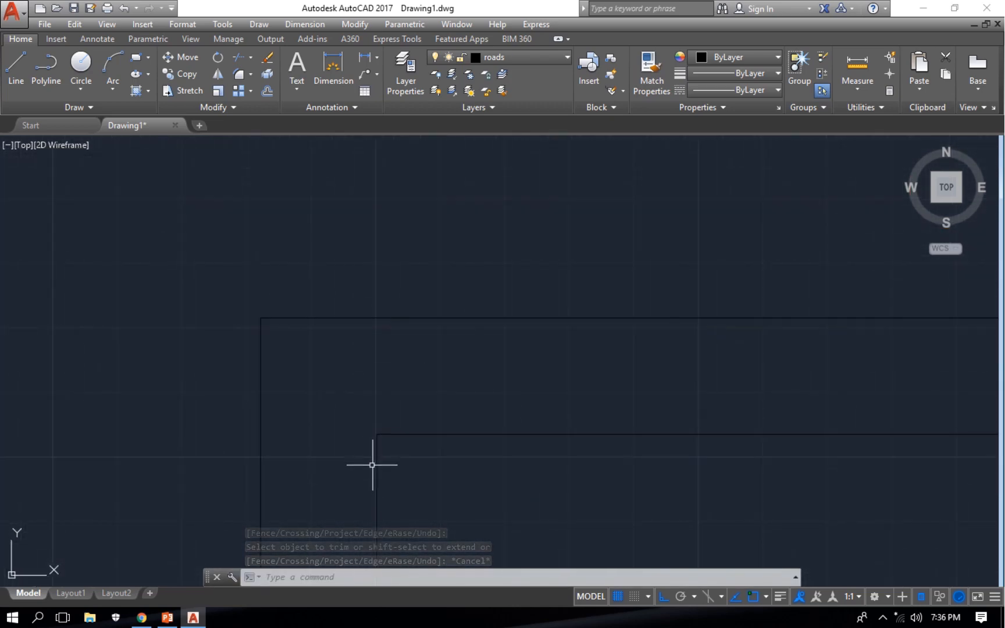
scroll(330, 395, "down", 2)
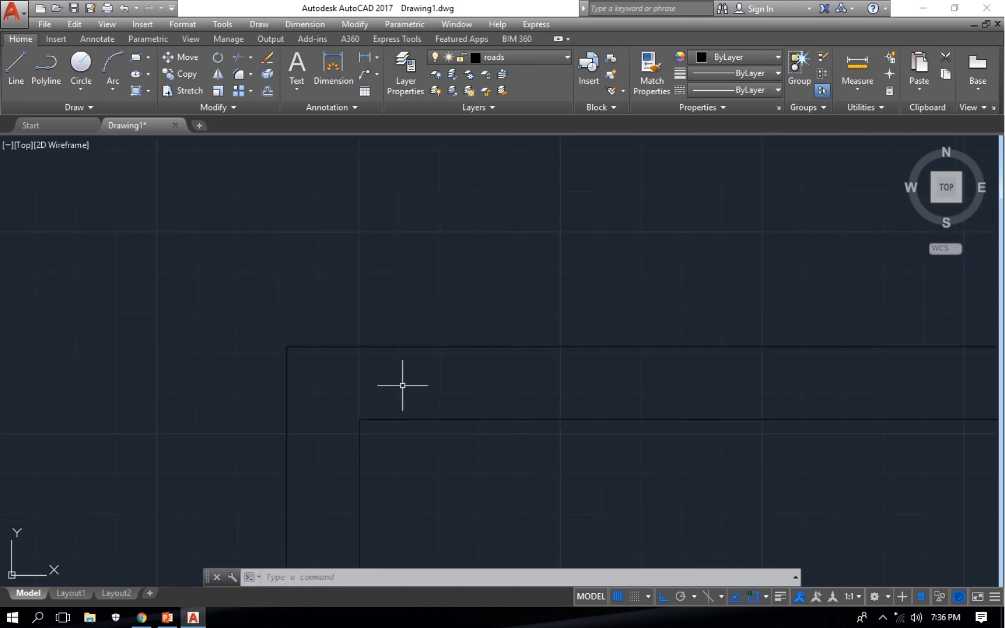
type("F")
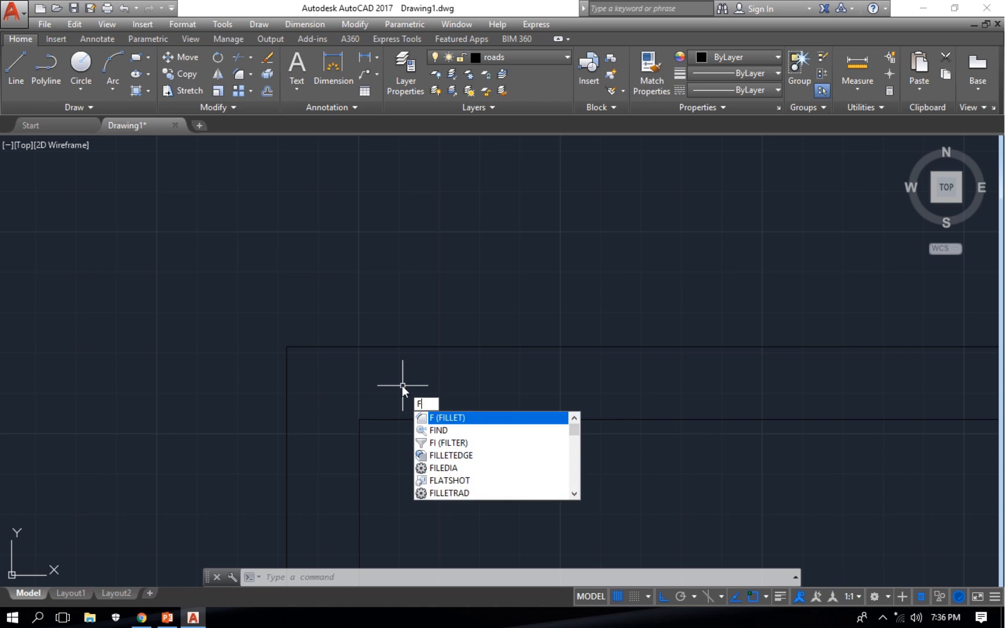
key("Return")
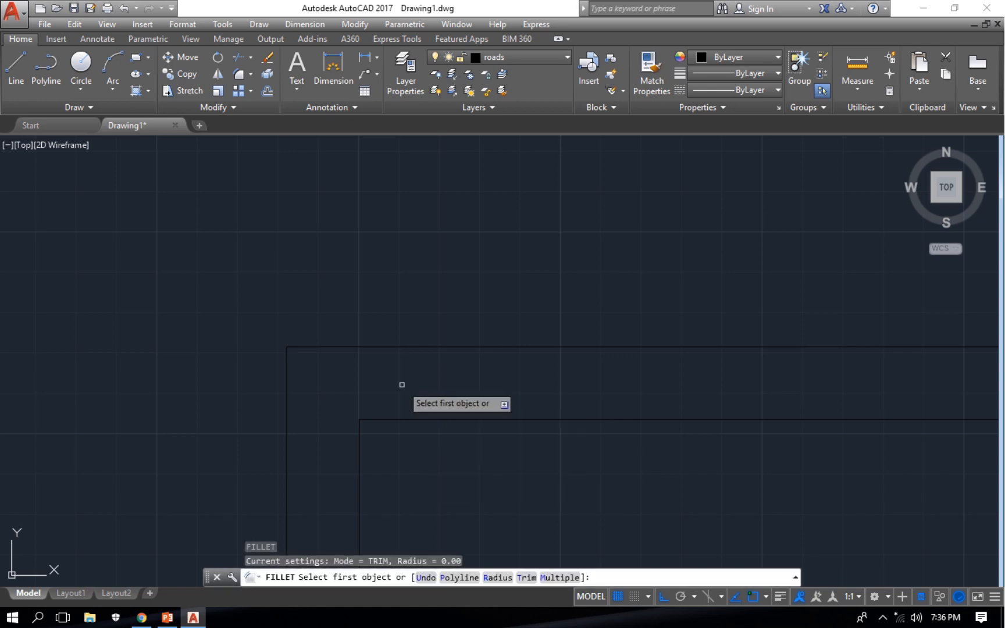
right_click(401, 385)
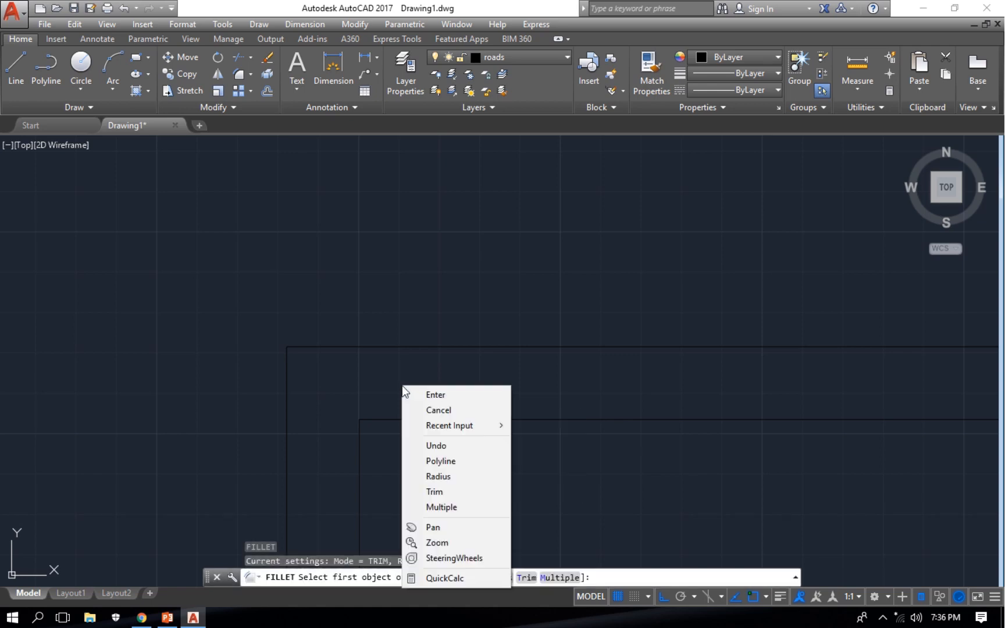
left_click(451, 474)
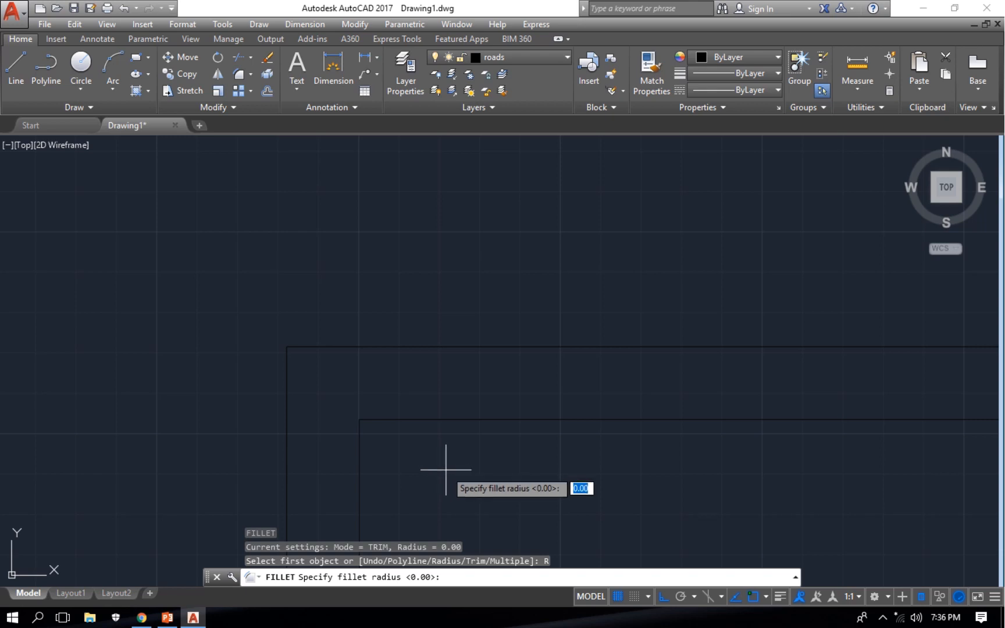
type("9")
key("Return")
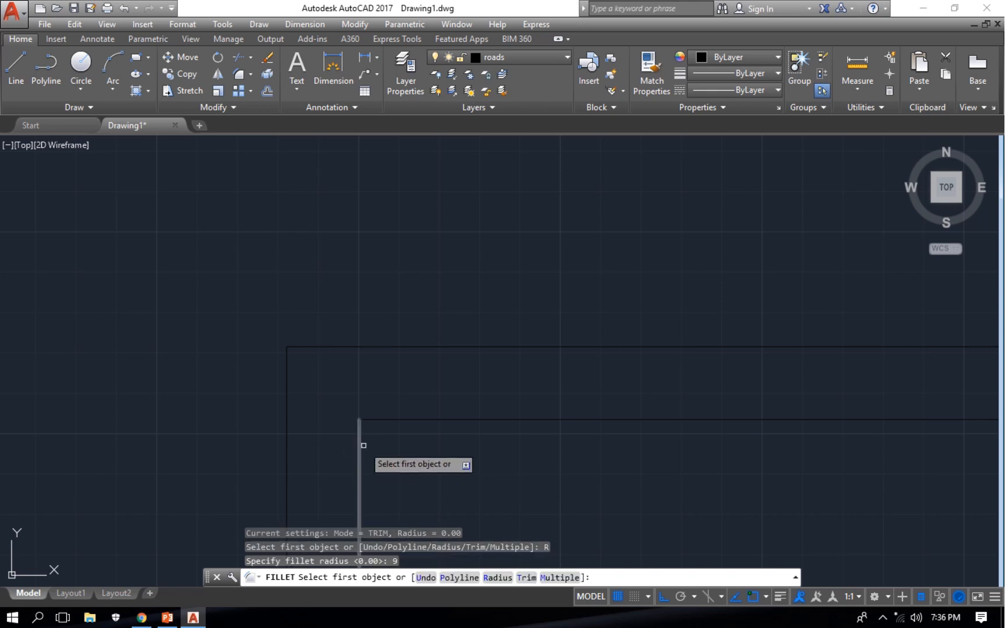
left_click(288, 393)
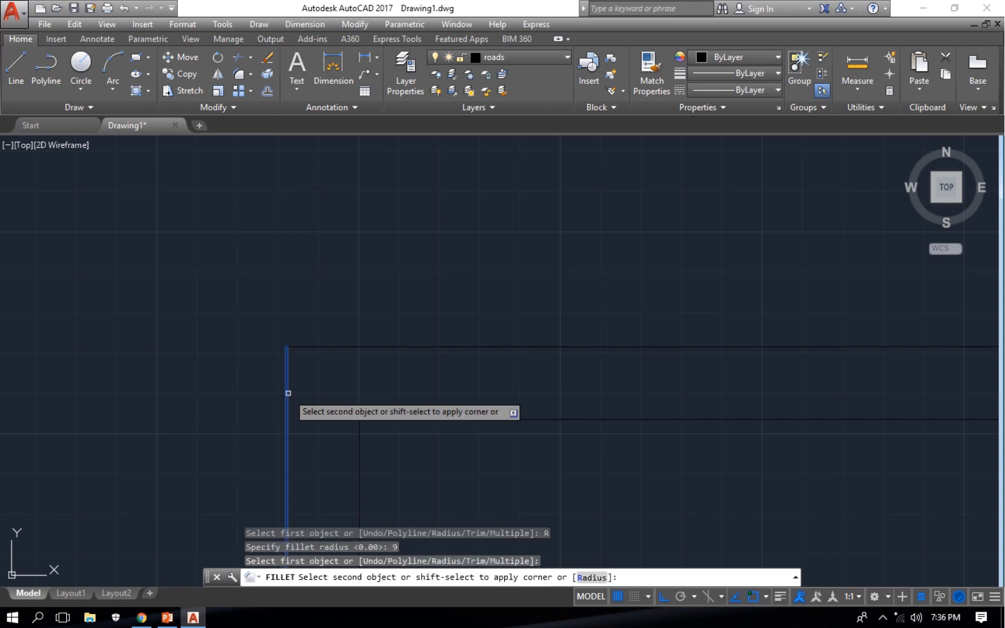
left_click(336, 344)
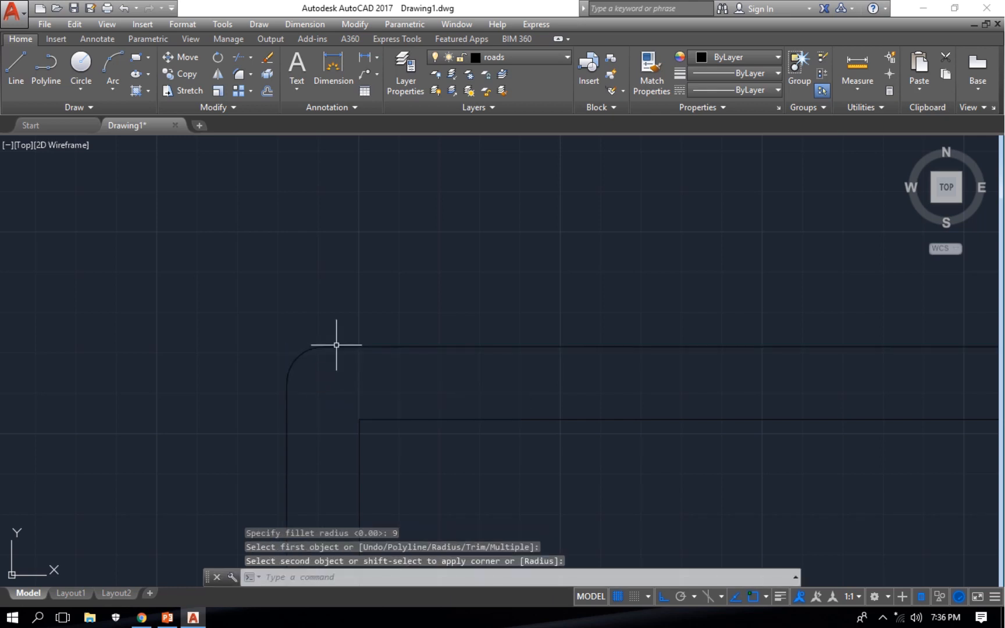
Fillet the upper-left corner of the loop road's inner line with the same radius of 9
scroll(308, 384, "up", 5)
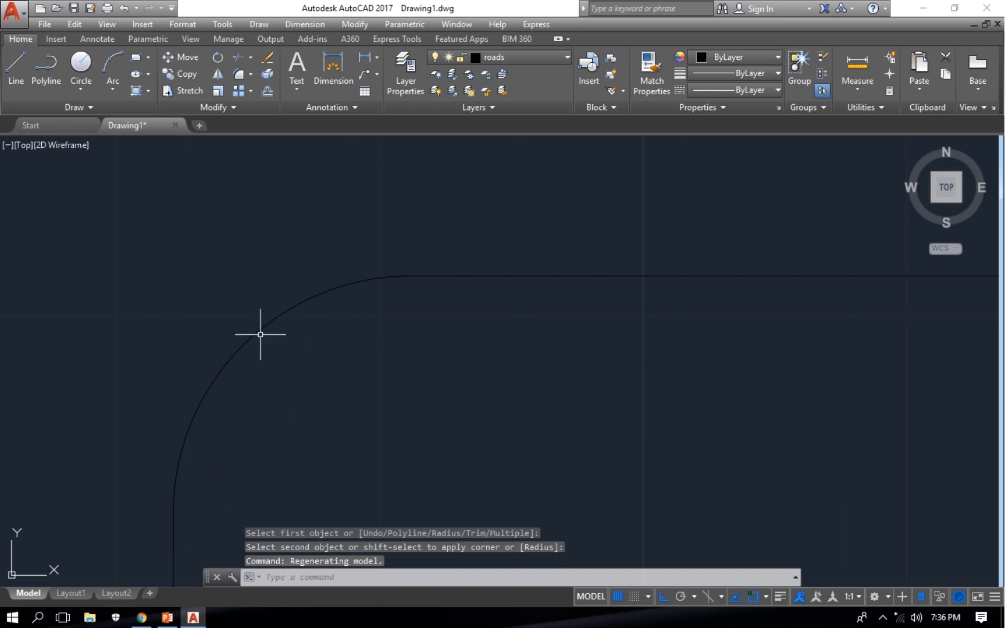
scroll(425, 378, "down", 5)
middle_click_drag(461, 424, 449, 334)
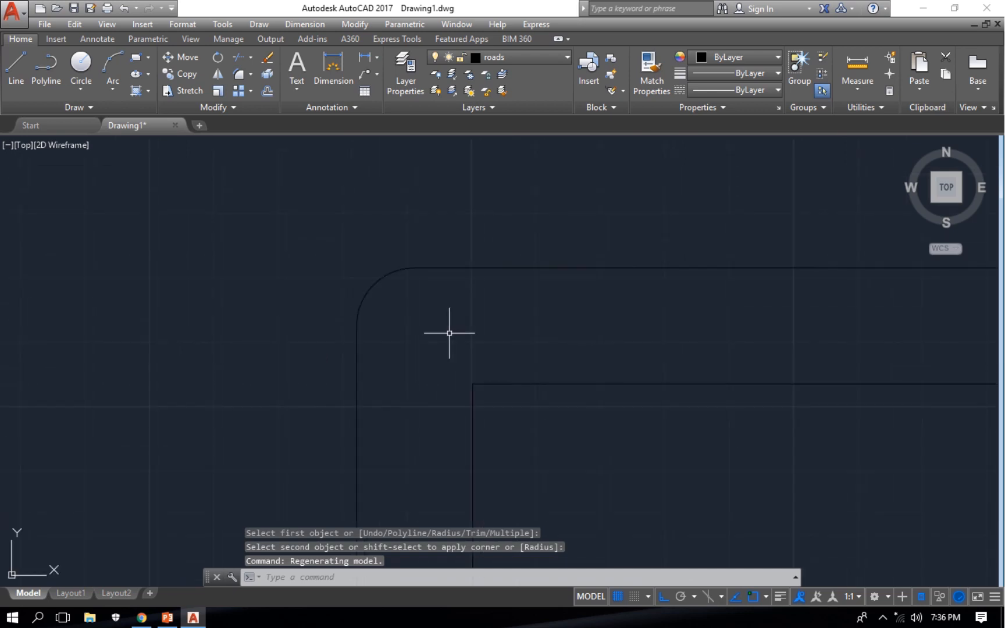
type("f")
key("Return")
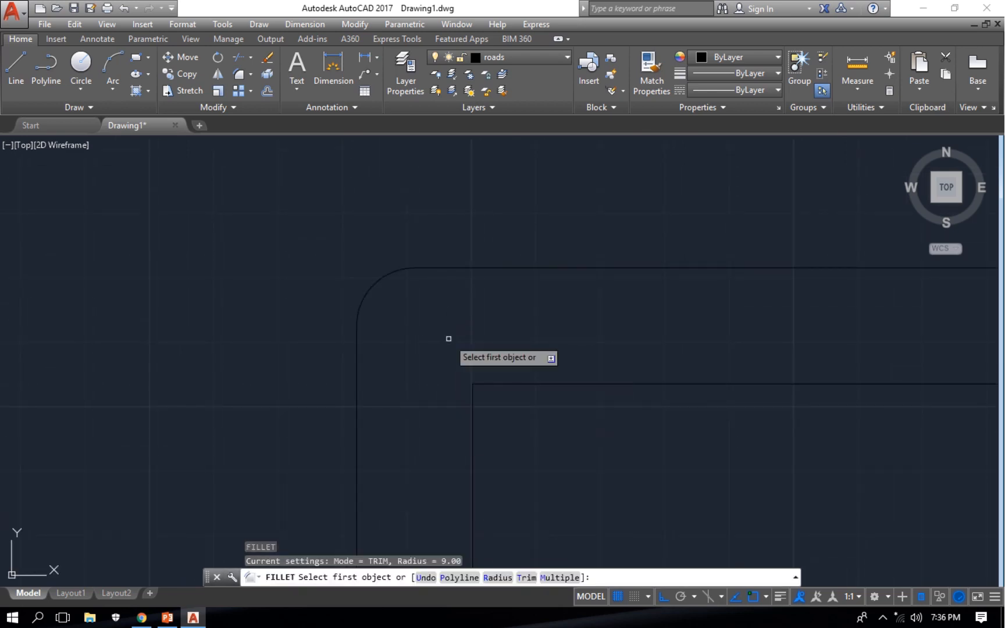
left_click(472, 433)
left_click(532, 384)
scroll(669, 427, "down", 6)
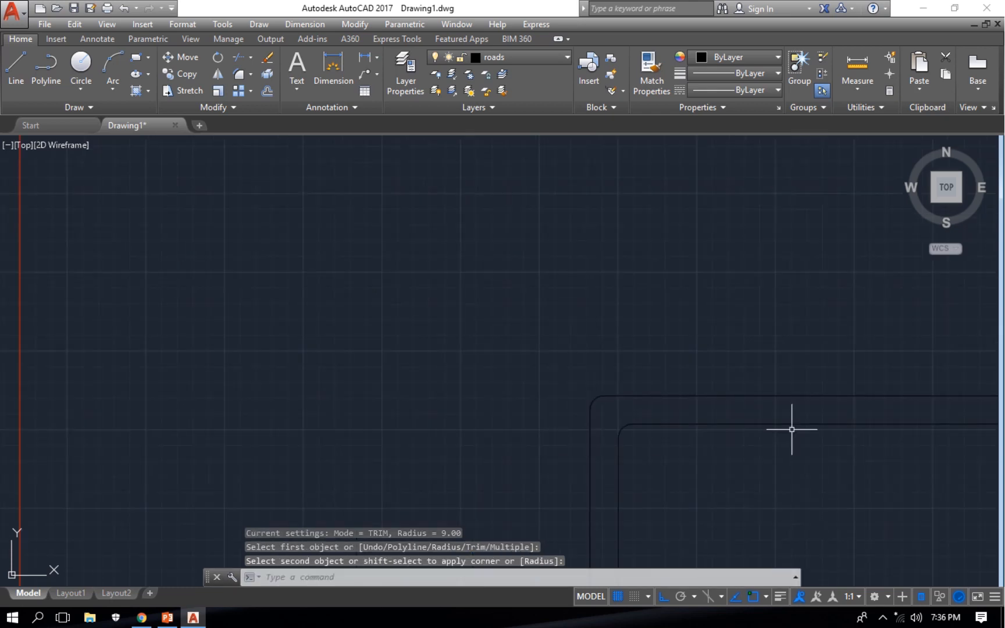
Fillet the inner and outer upper-right corners of the loop road with the same radius of 9
middle_click_drag(789, 429, 120, 388)
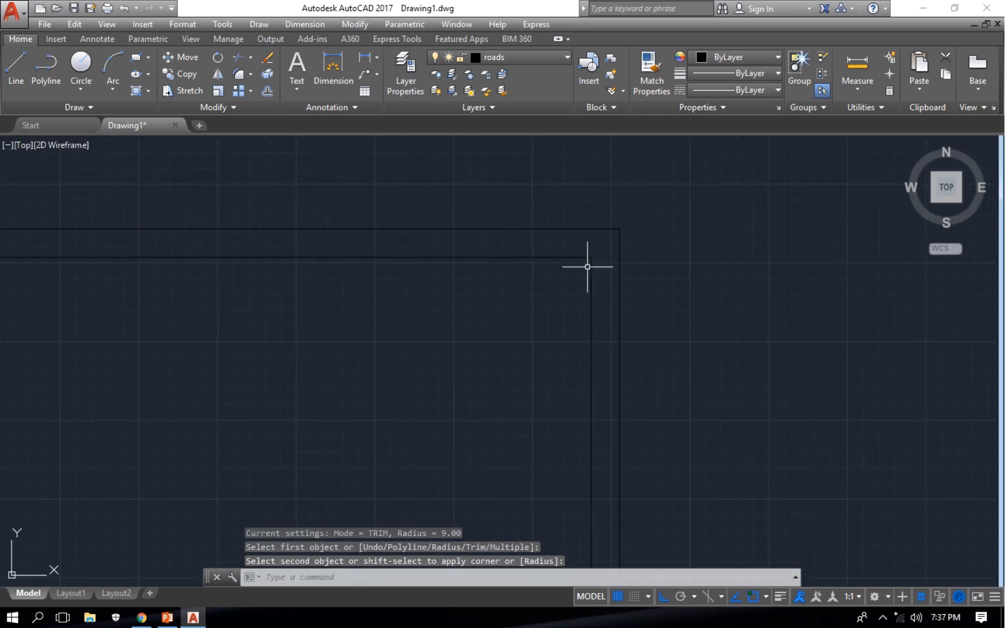
key("Return")
left_click(573, 258)
left_click(592, 298)
key("Return")
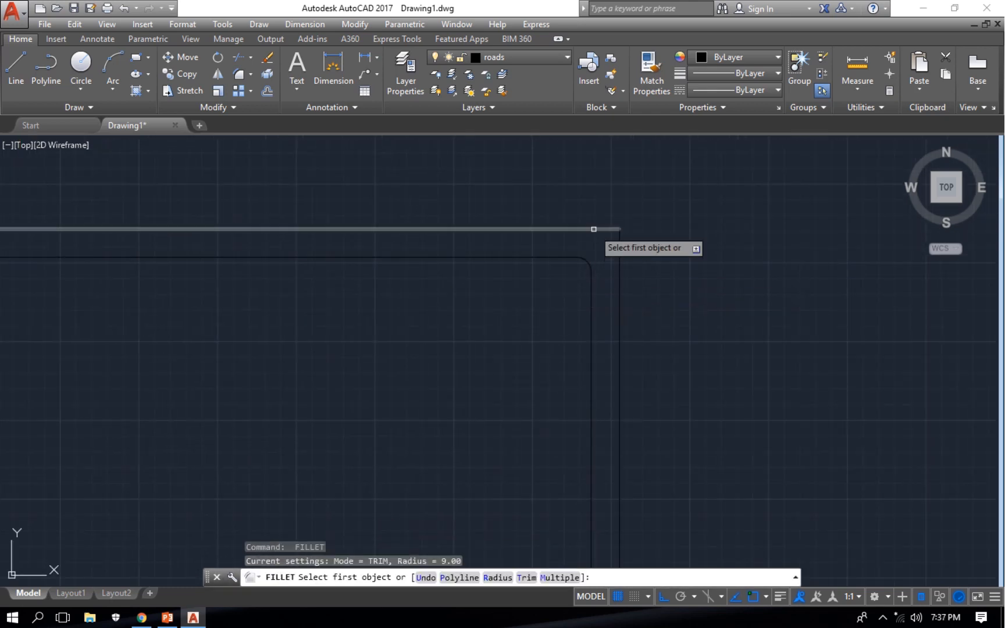
left_click(595, 228)
left_click(620, 262)
Fillet both corners where the loop road's left leg meets the main road, keeping the radius of 9
scroll(535, 450, "down", 7)
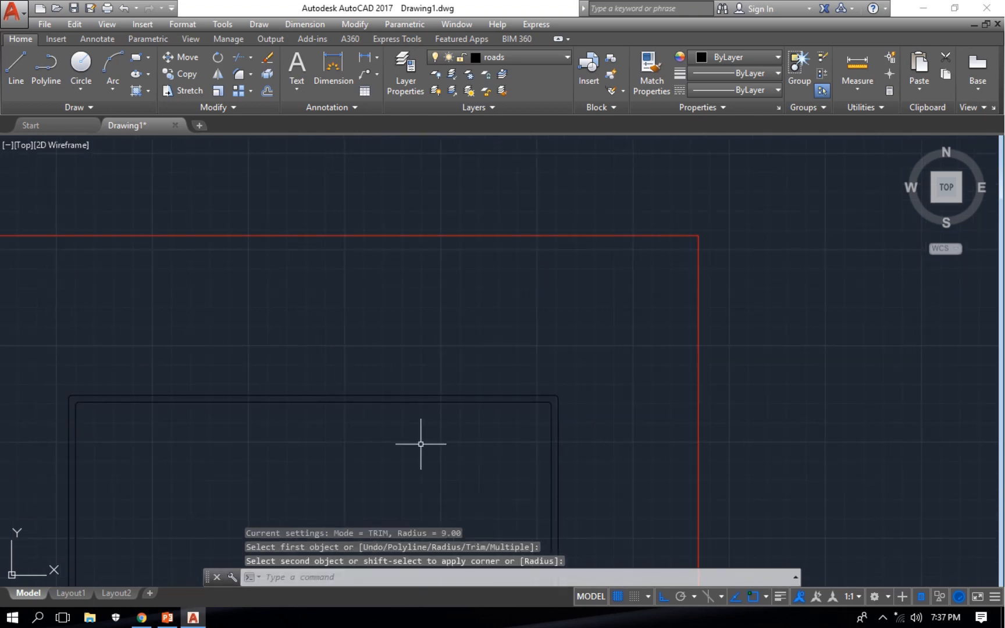
middle_click_drag(413, 451, 642, 205)
mouse_move(325, 377)
middle_mouse_down()
mouse_move(400, 384)
mouse_move(384, 397)
middle_mouse_up()
scroll(384, 397, "up", 8)
key("Return")
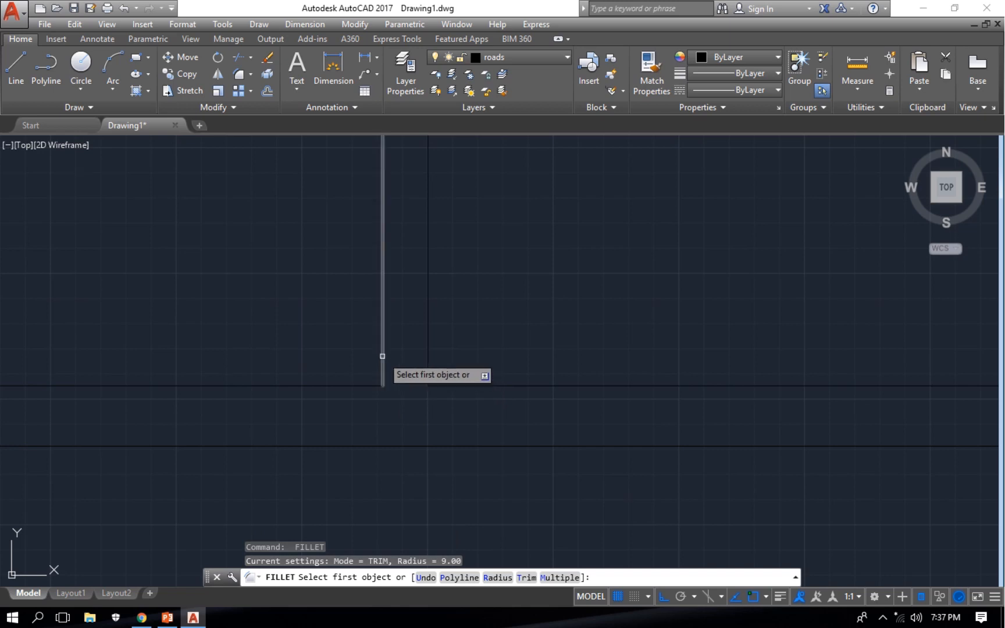
left_click(383, 359)
left_click(361, 386)
key("Return")
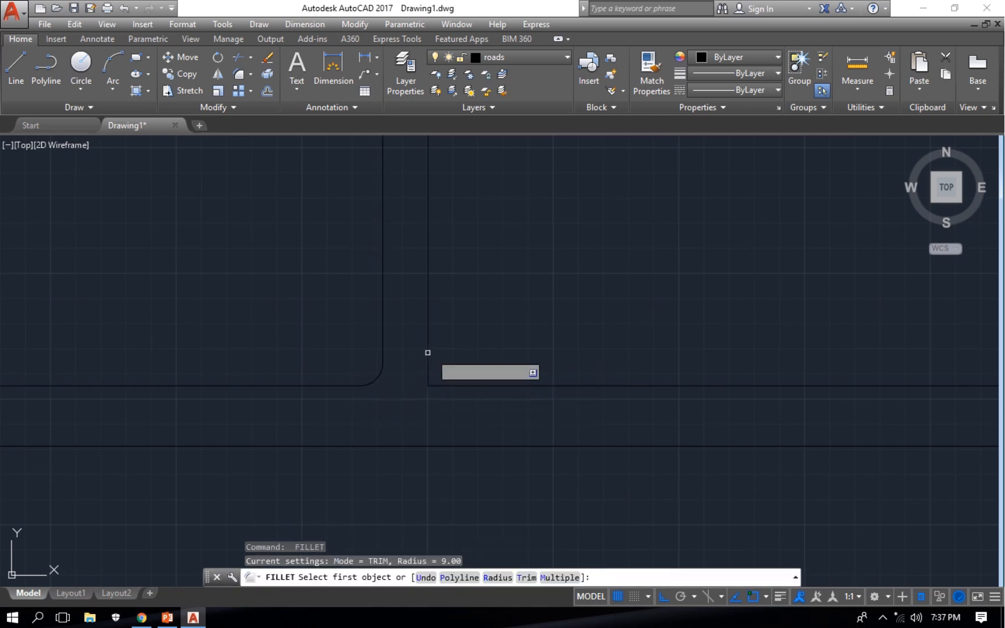
left_click(428, 348)
left_click(460, 385)
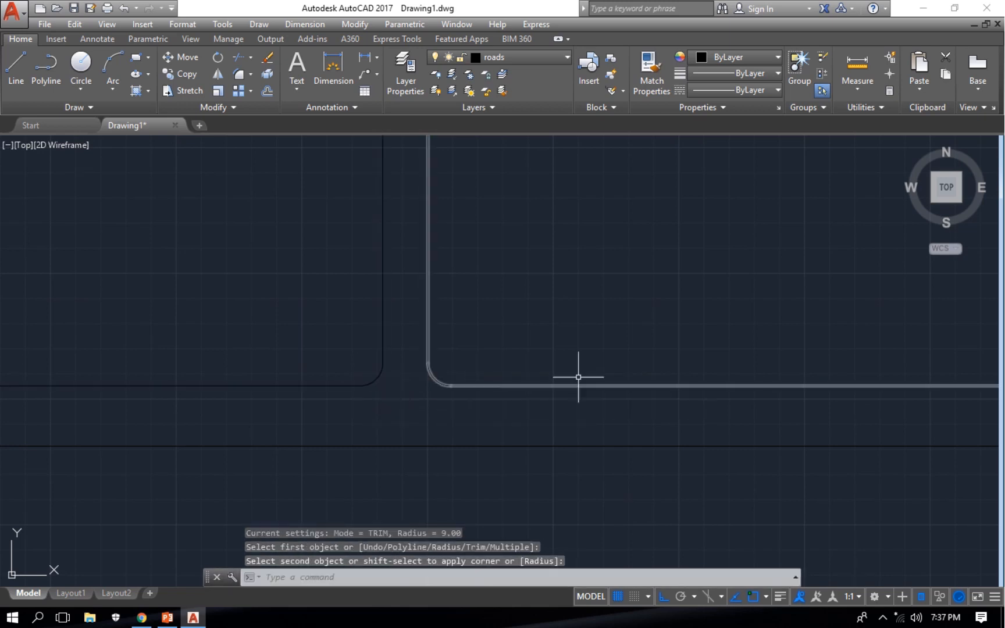
Fillet both corners where the loop road's right leg meets the main road, keeping the radius of 9
mouse_move(579, 377)
middle_mouse_down()
mouse_move(699, 366)
mouse_move(281, 370)
middle_mouse_up()
middle_click_drag(457, 364, 401, 390)
scroll(592, 405, "down", 6)
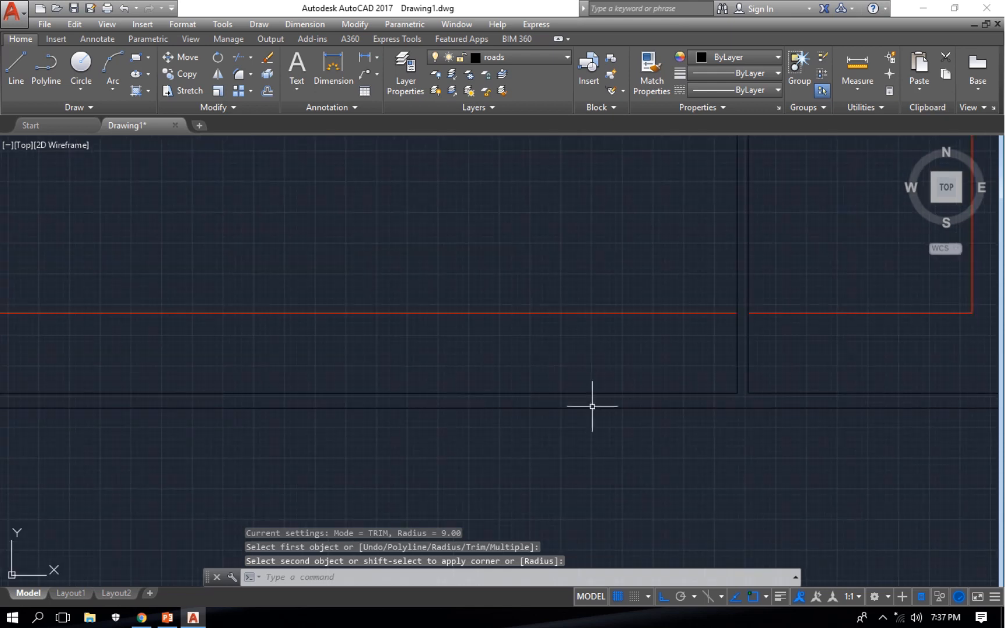
middle_click_drag(592, 406, 292, 413)
key("Return")
left_click(417, 399)
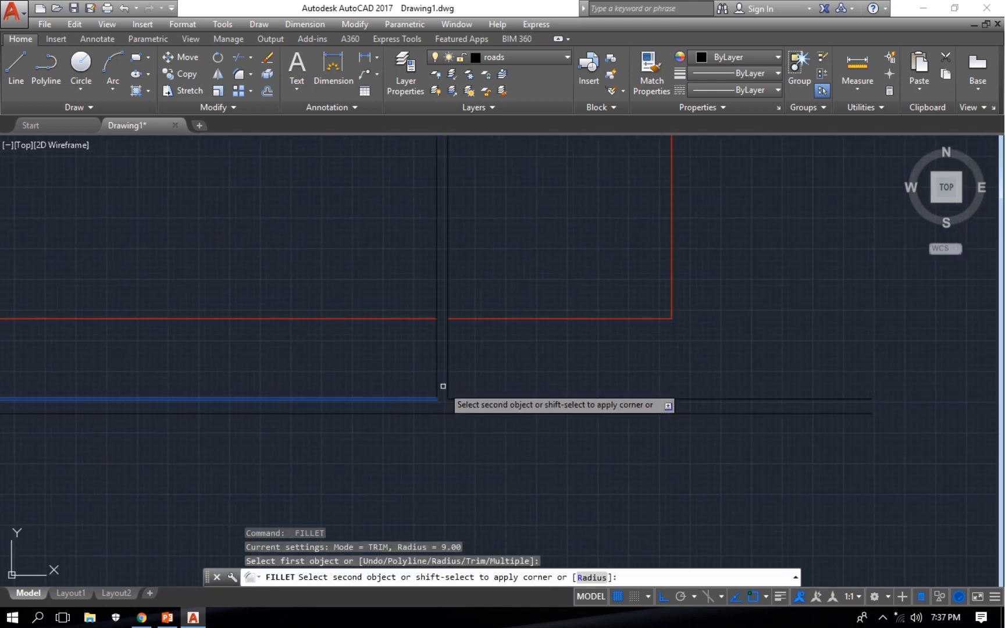
left_click(436, 384)
key("Return")
left_click(446, 394)
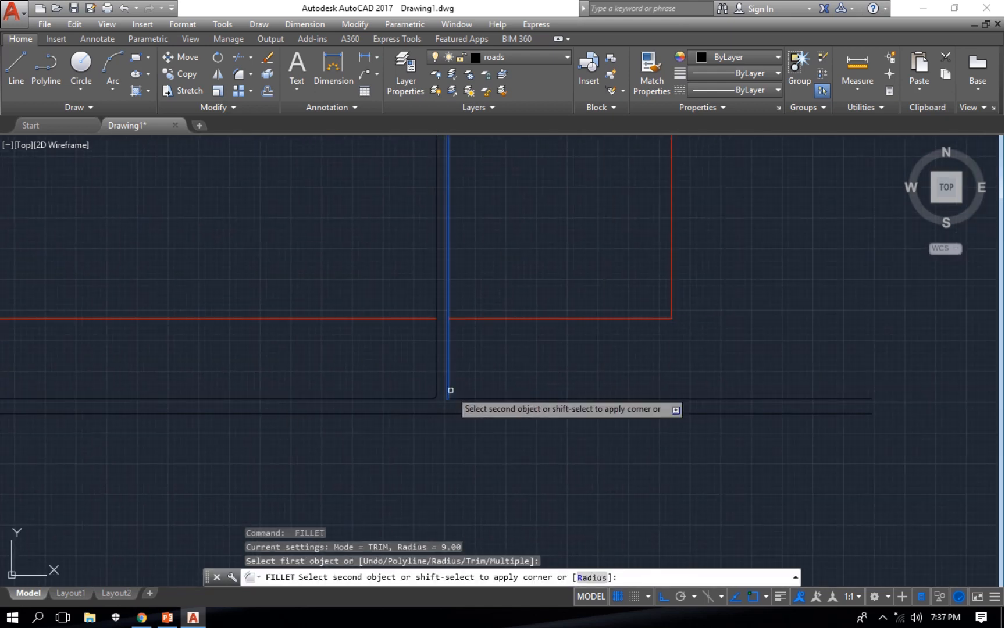
left_click(480, 400)
scroll(460, 415, "down", 8)
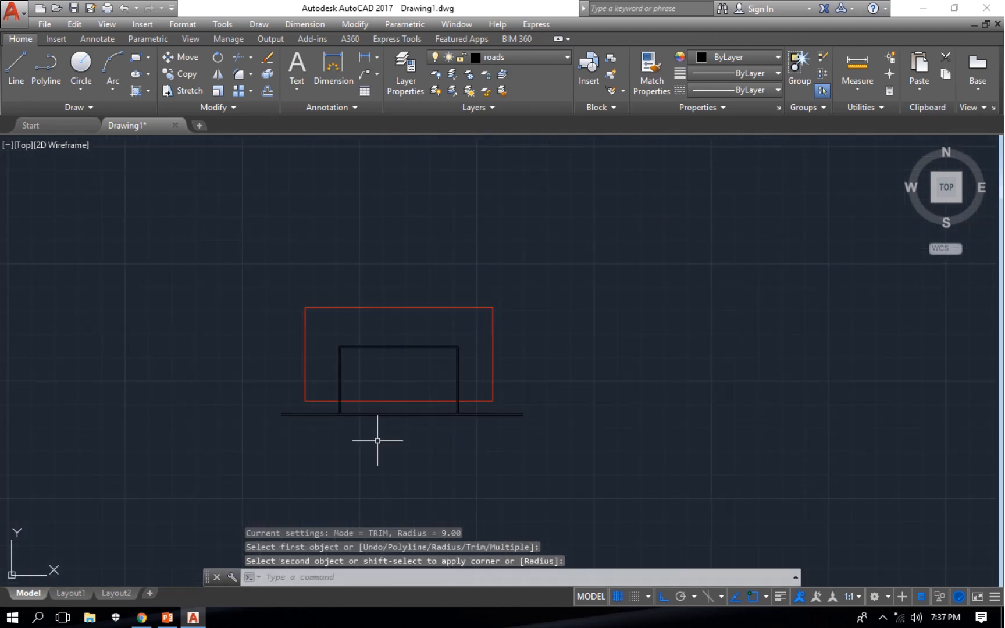
middle_click_drag(381, 442, 476, 437)
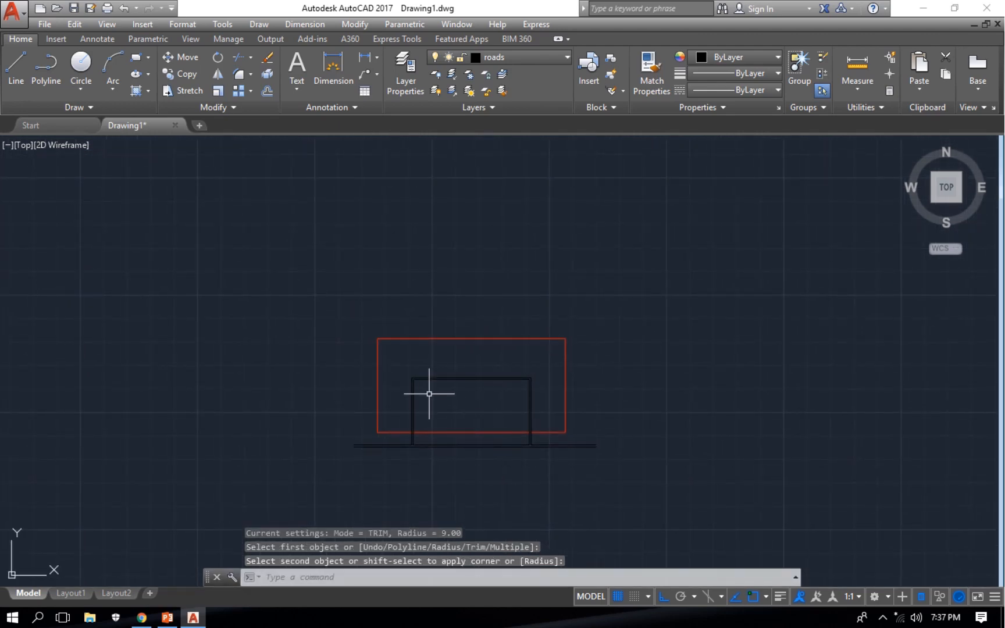
Explode the loop road's outer polyline, including its main road sections, into separate segments
scroll(429, 394, "up", 7)
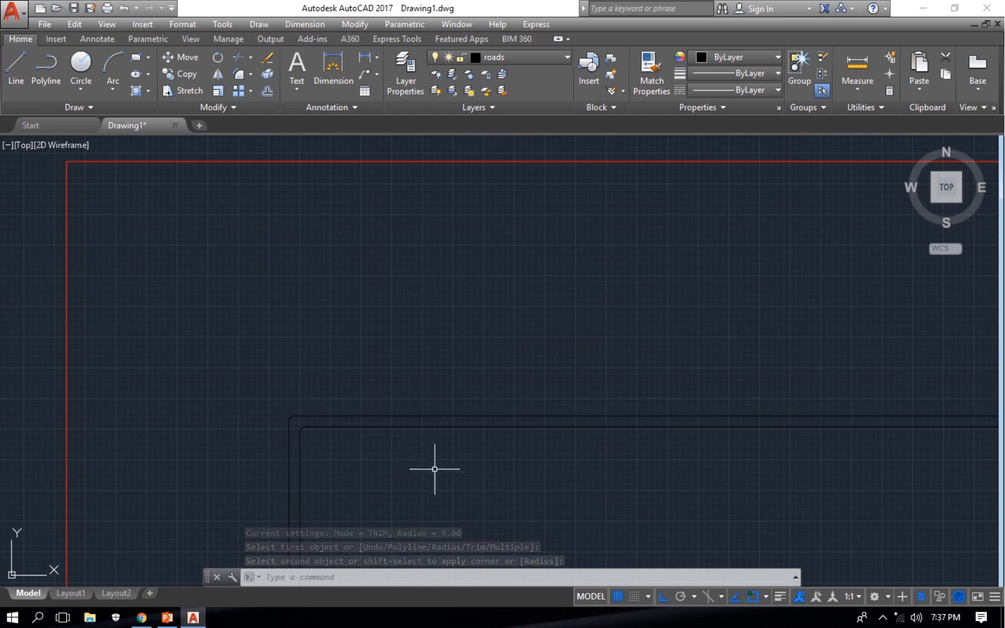
mouse_move(491, 504)
middle_mouse_down()
mouse_move(456, 395)
mouse_move(337, 287)
middle_mouse_up()
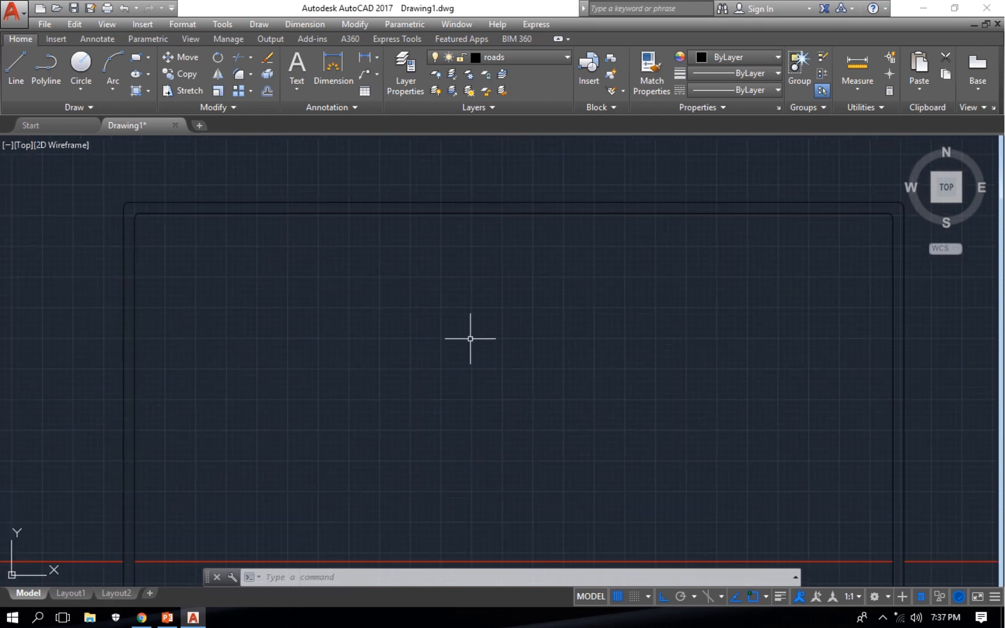
scroll(410, 377, "down", 3)
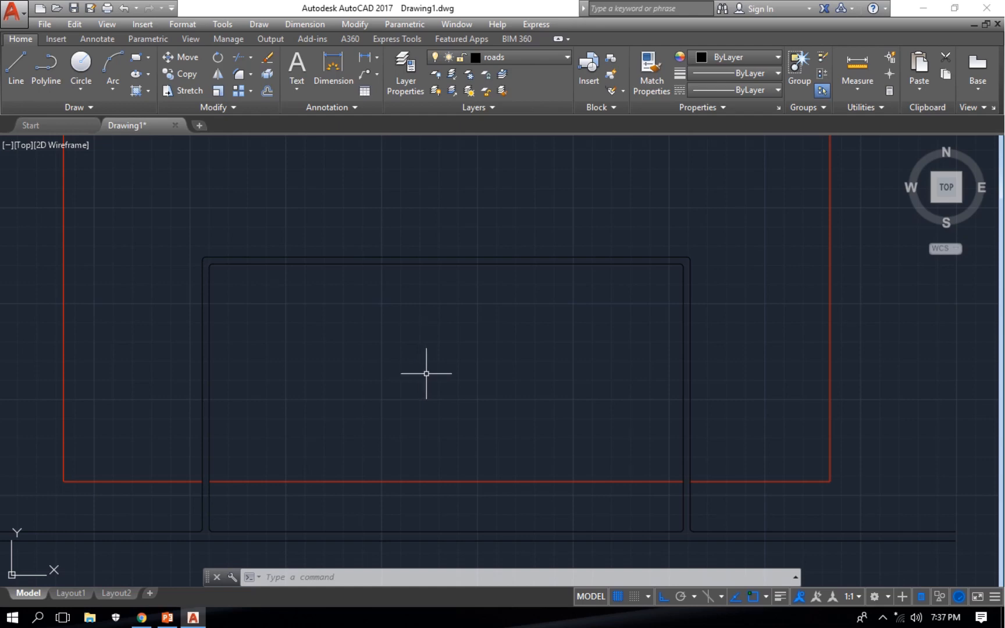
middle_click_drag(500, 367, 455, 392)
scroll(438, 403, "down", 2)
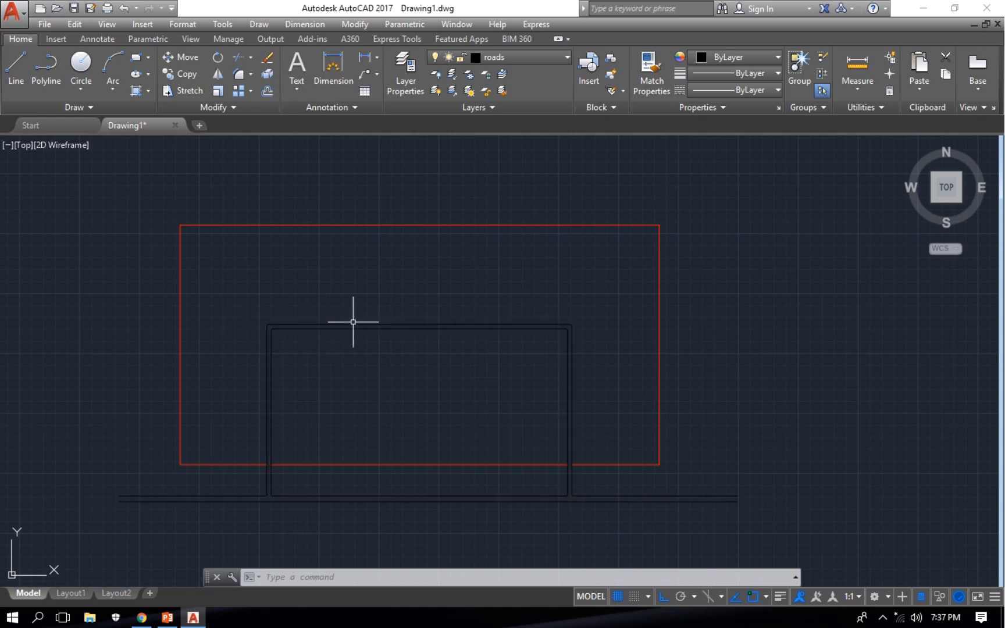
left_click(470, 324)
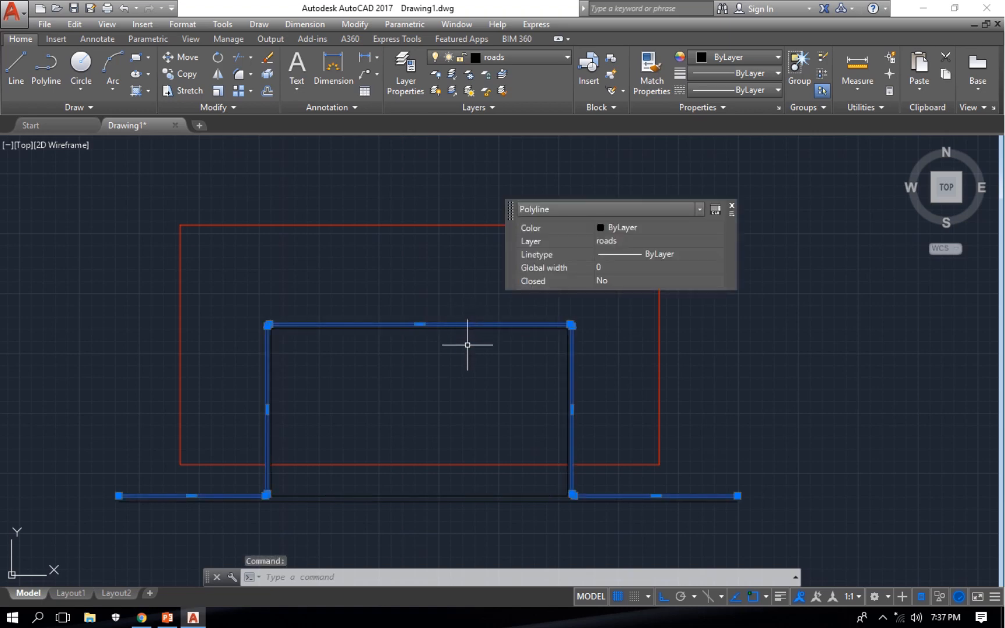
key("Return")
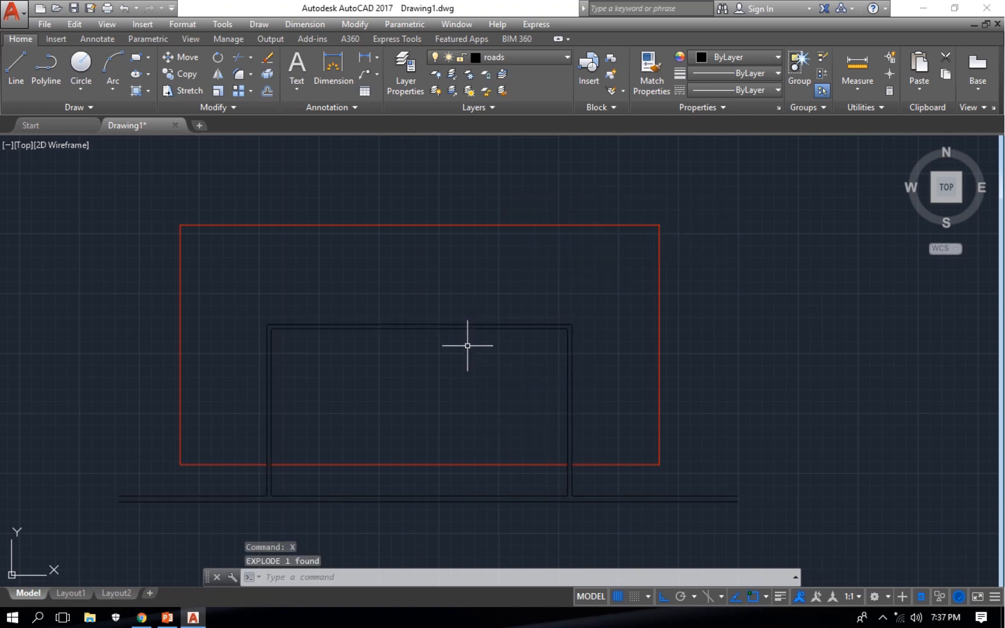
left_click(464, 329)
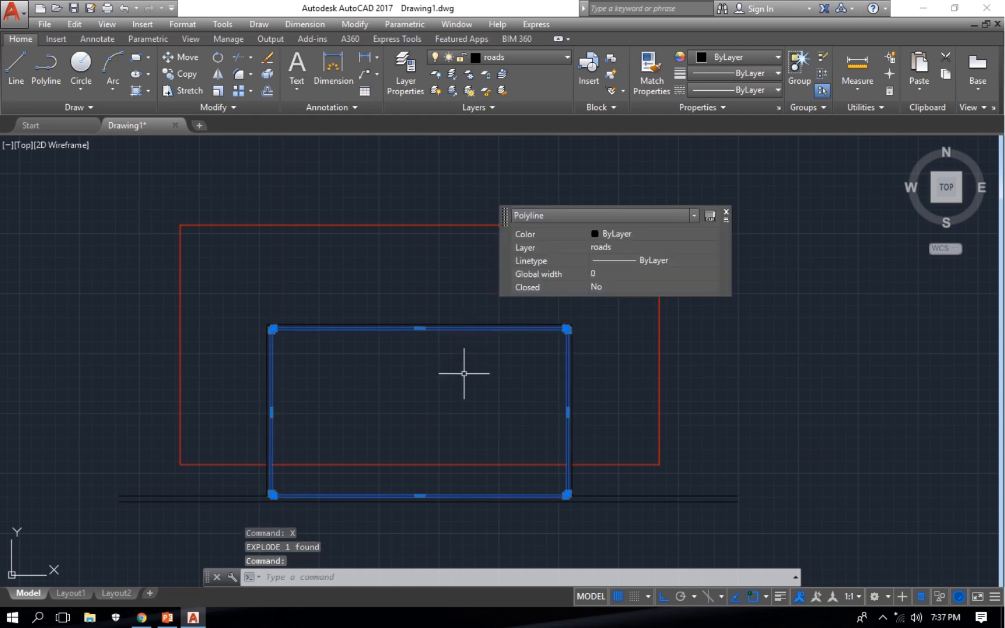
key("Escape")
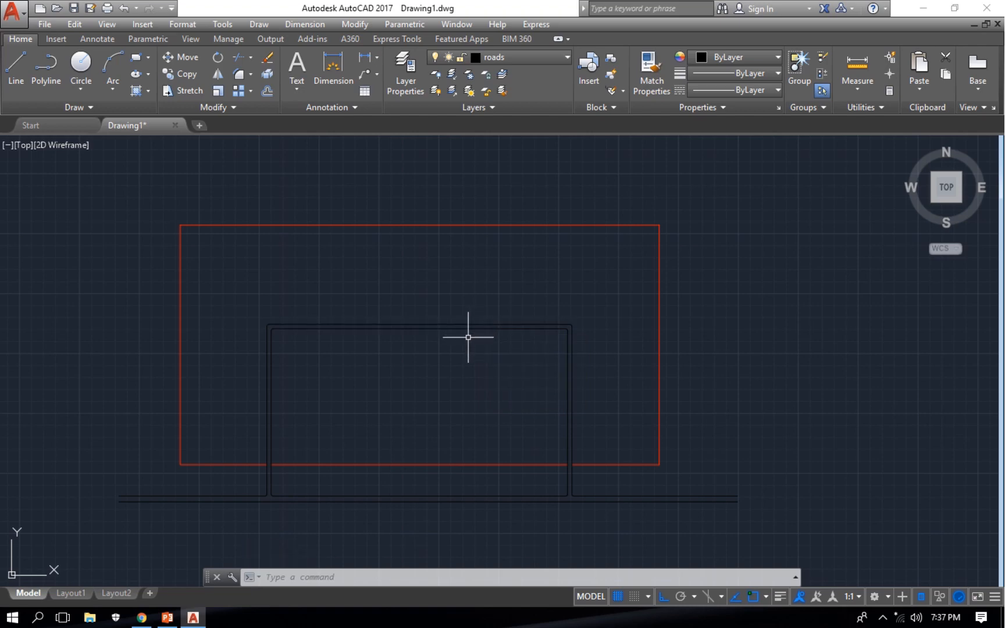
Offset the loop road's outer top line upward twice in succession at a distance of 18
middle_click_drag(500, 342, 372, 325)
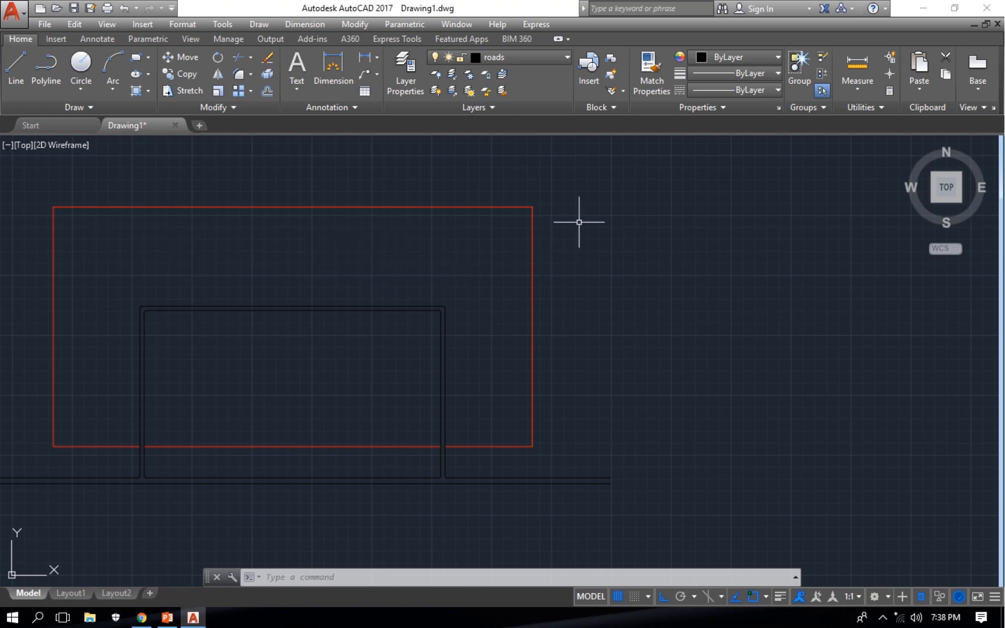
left_click(357, 307)
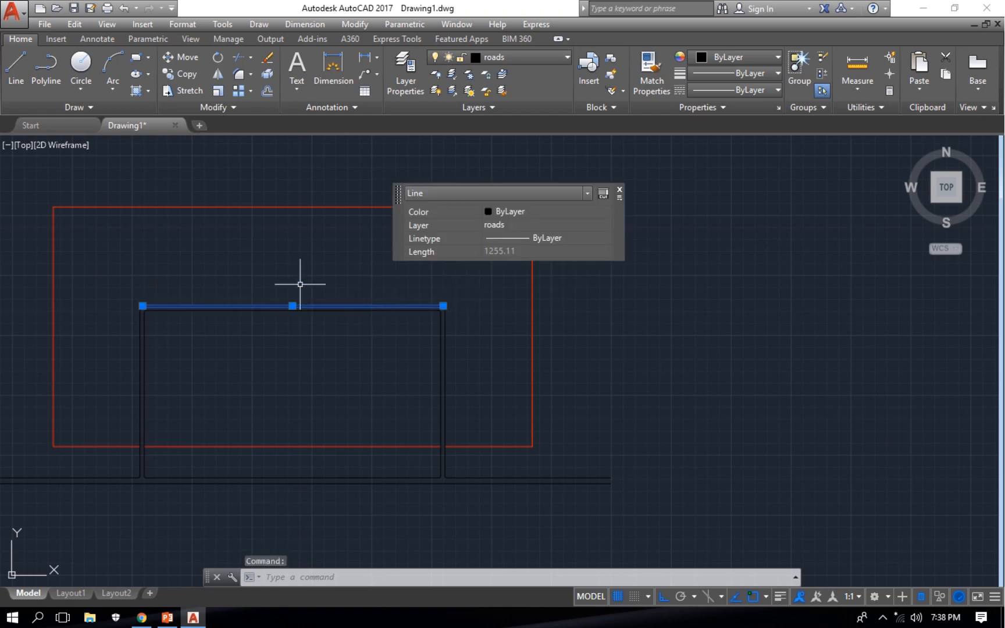
middle_click_drag(298, 280, 466, 361)
scroll(471, 298, "up", 4)
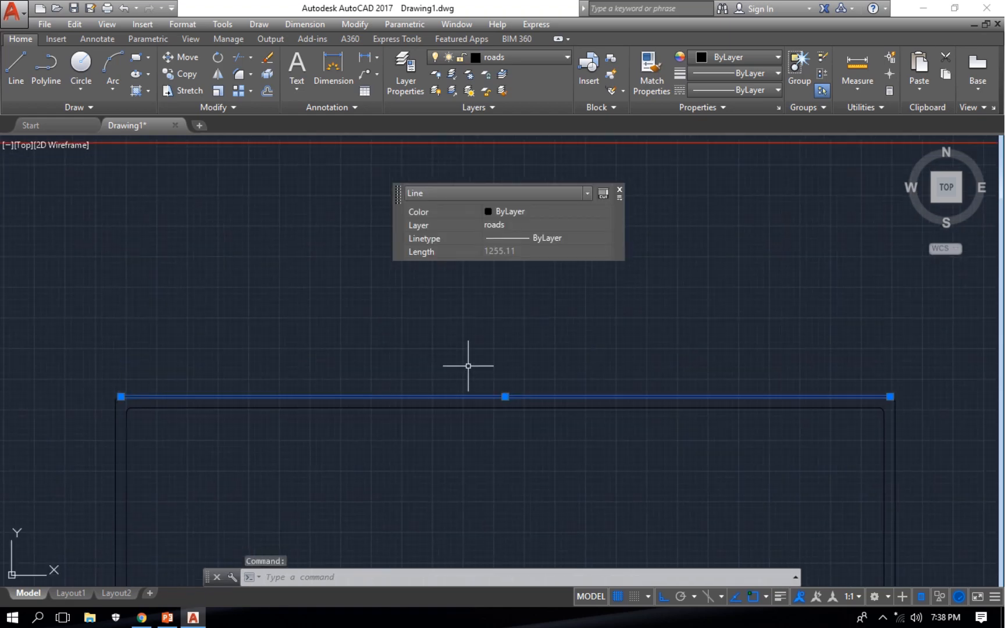
scroll(468, 363, "down", 2)
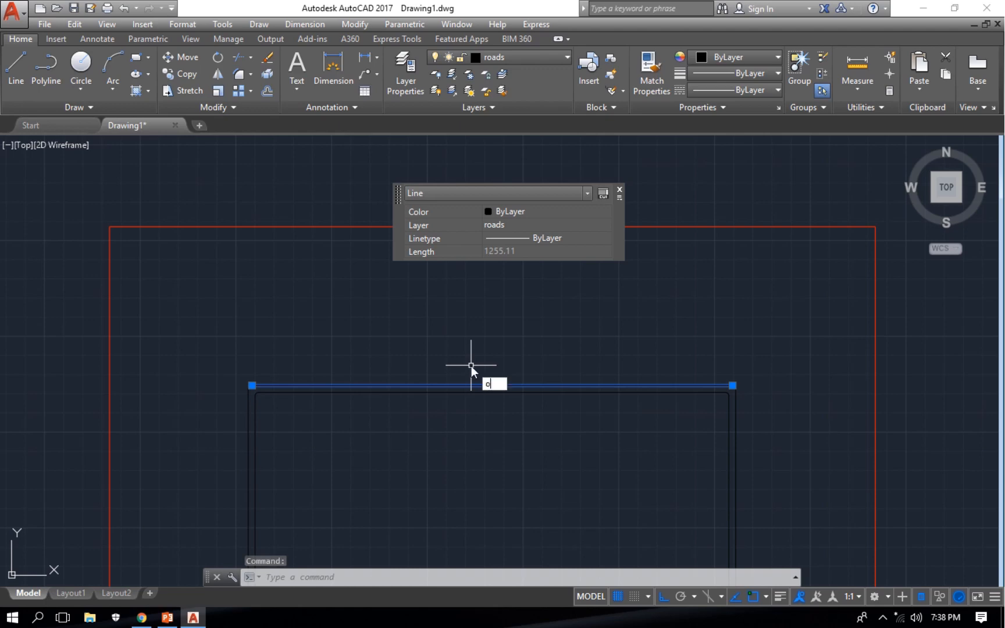
key("Return")
key("Return")
left_click(476, 386)
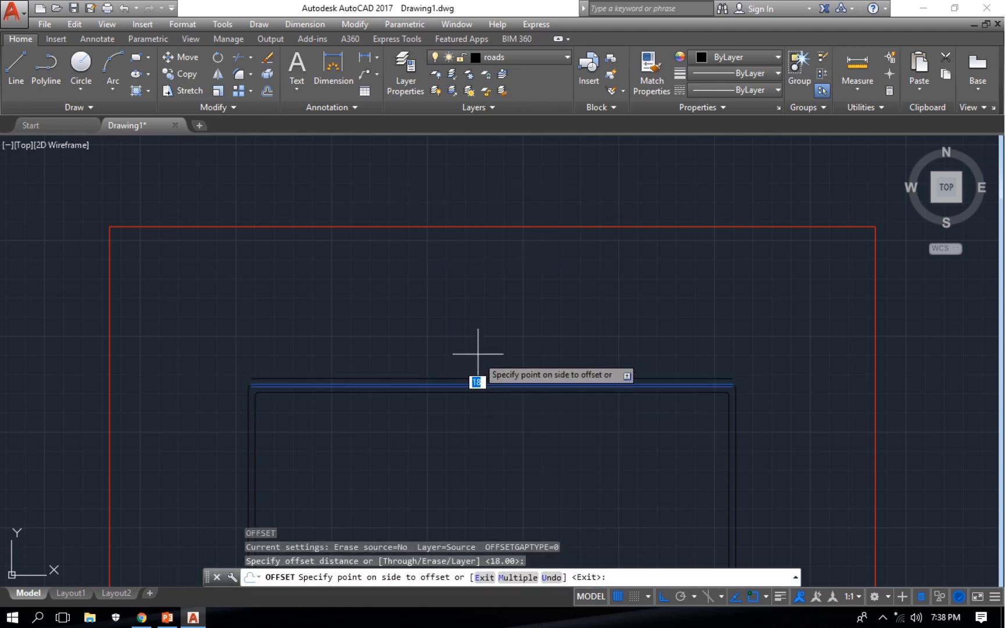
left_click(473, 352)
left_click(479, 378)
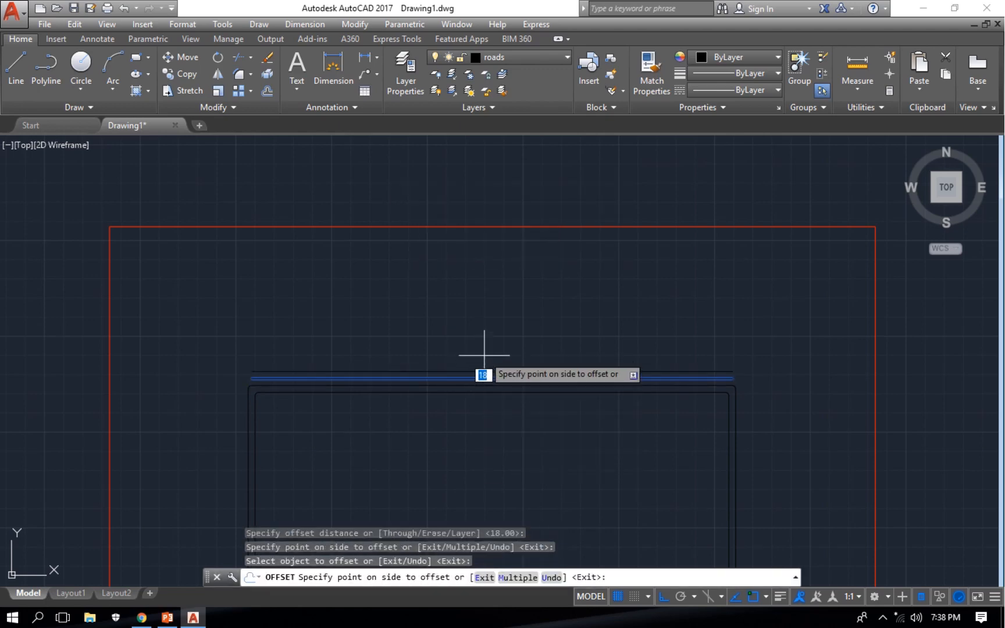
left_click(477, 353)
scroll(450, 377, "up", 2)
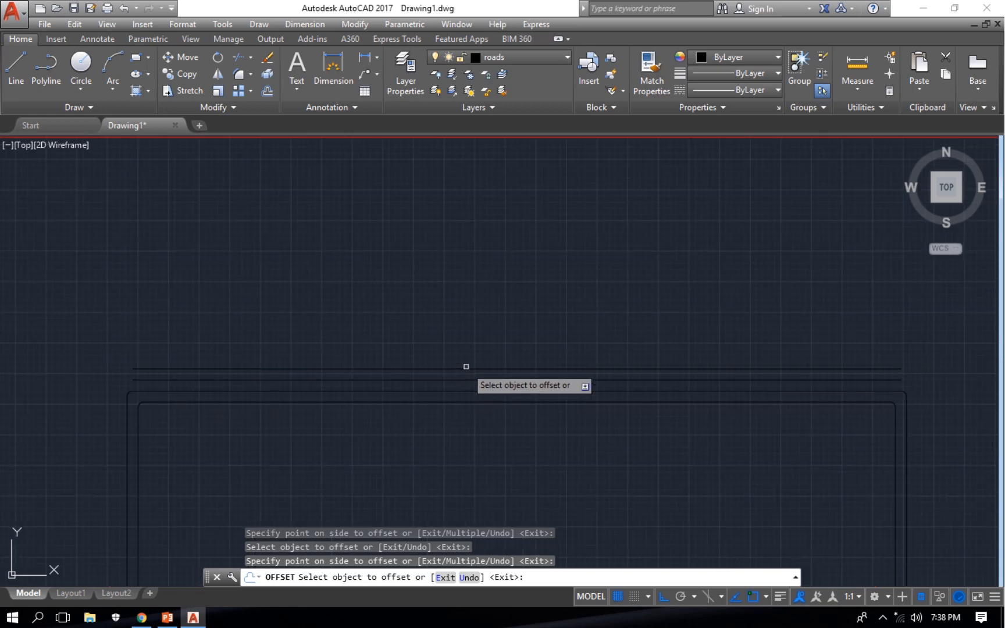
left_click(465, 368)
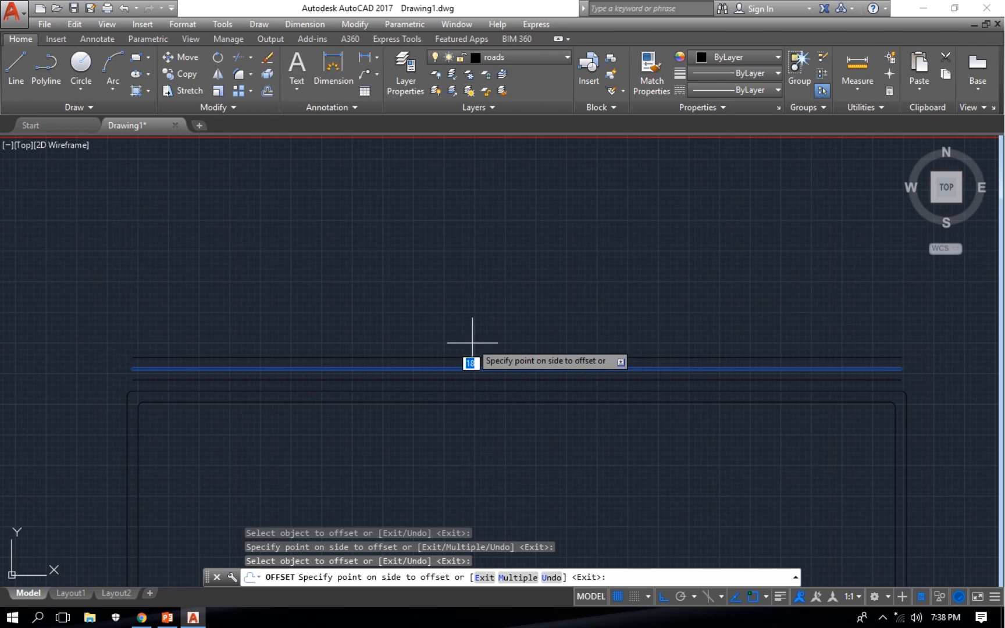
key("Escape")
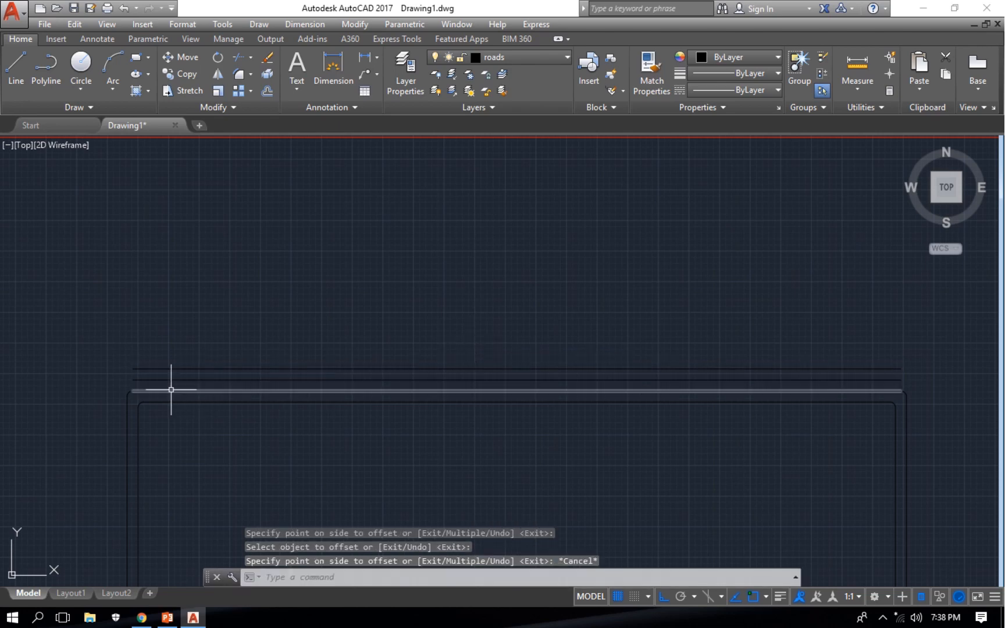
Delete both 18-unit offset lines above the loop road's top edge
scroll(158, 382, "up", 2)
scroll(391, 396, "down", 1)
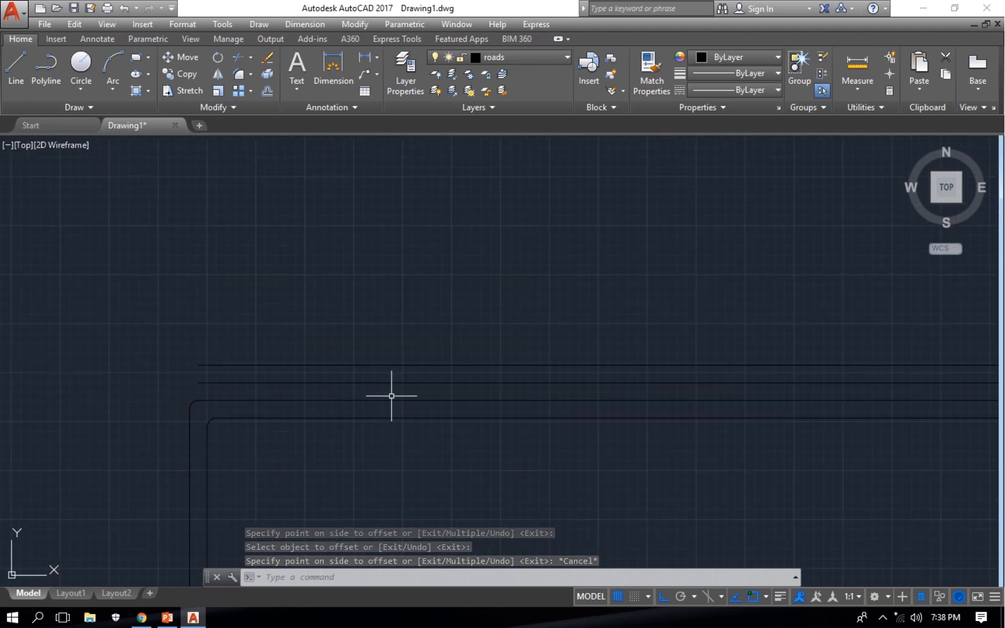
middle_click_drag(553, 367, 312, 393)
left_click(449, 371)
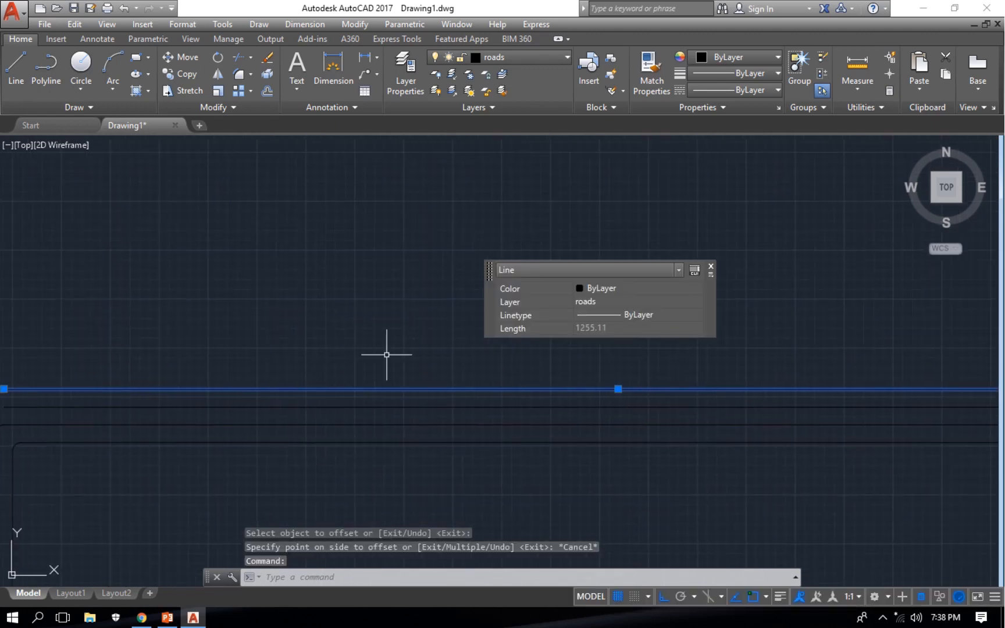
type("o")
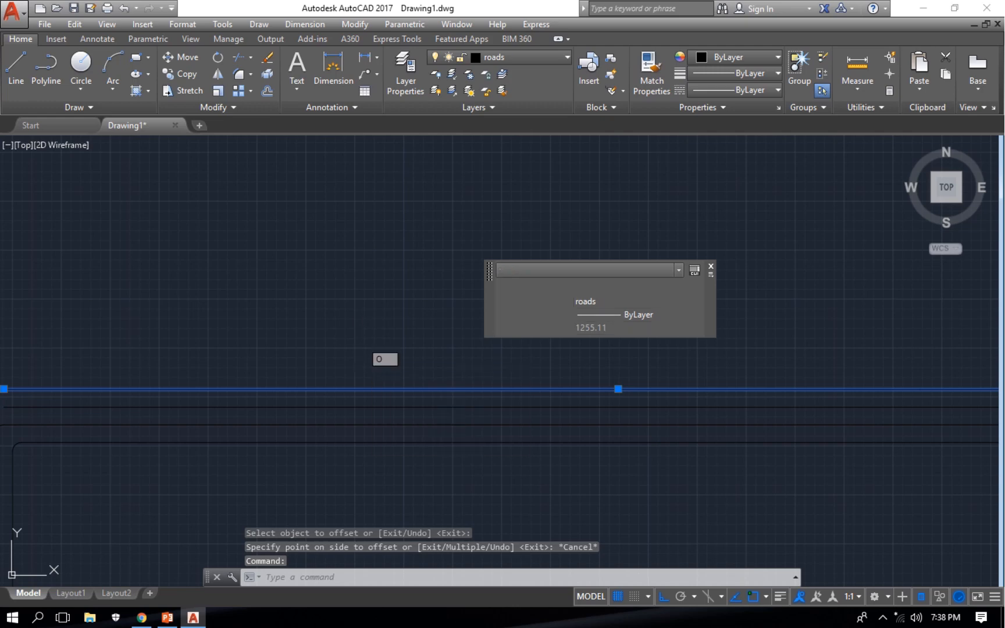
key("Escape")
left_click(395, 406)
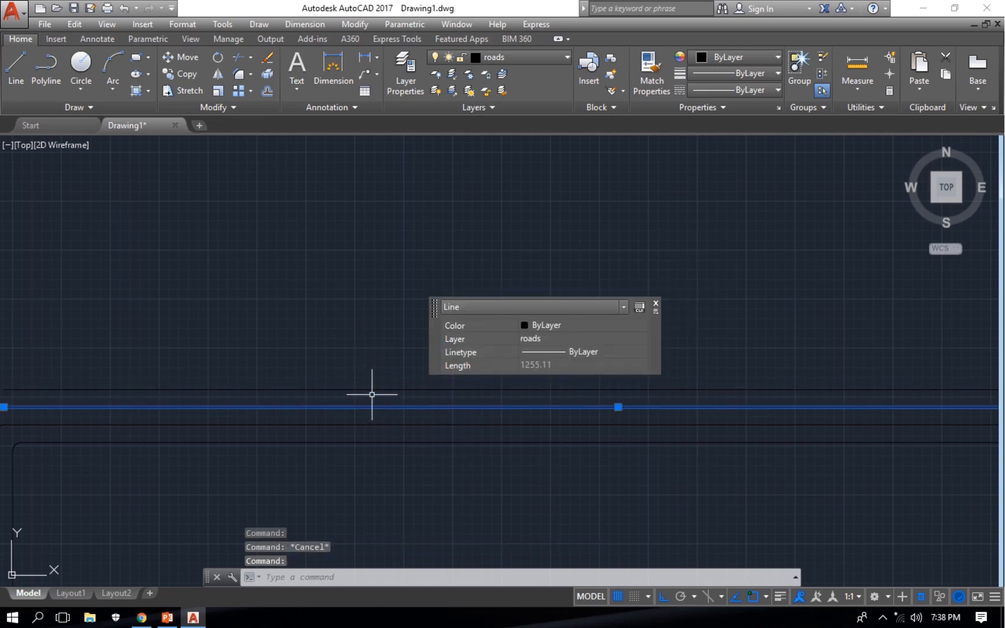
scroll(384, 380, "down", 4)
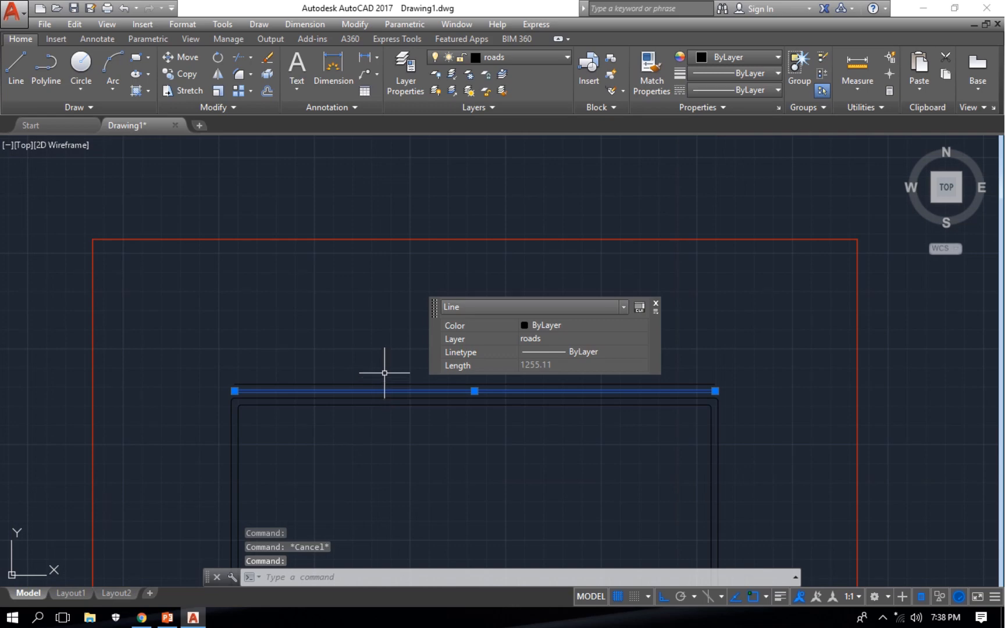
key("Delete")
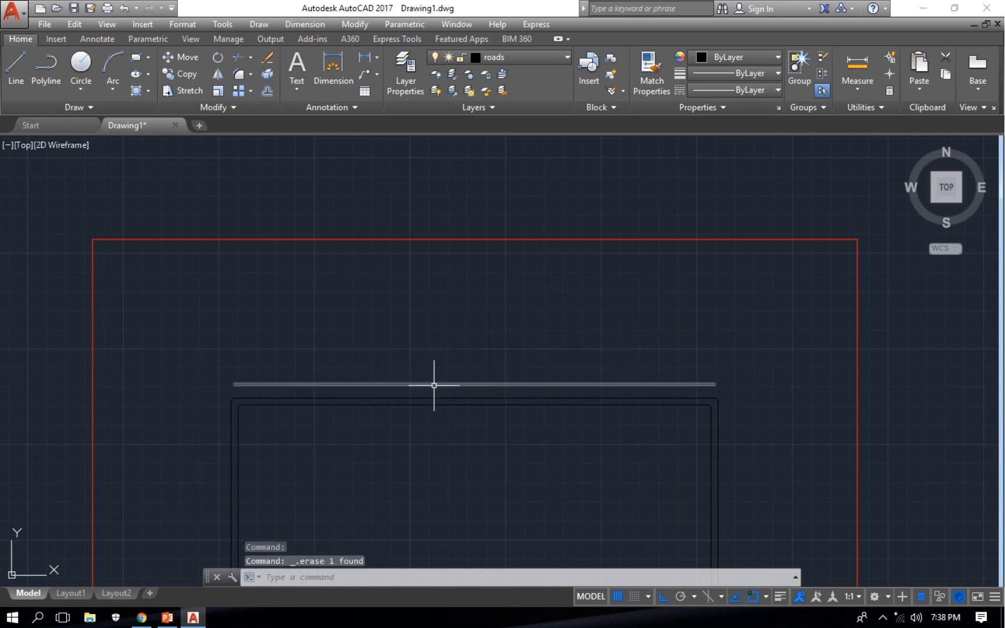
Offset the loop road's outer top line upward by 72
left_click(444, 398)
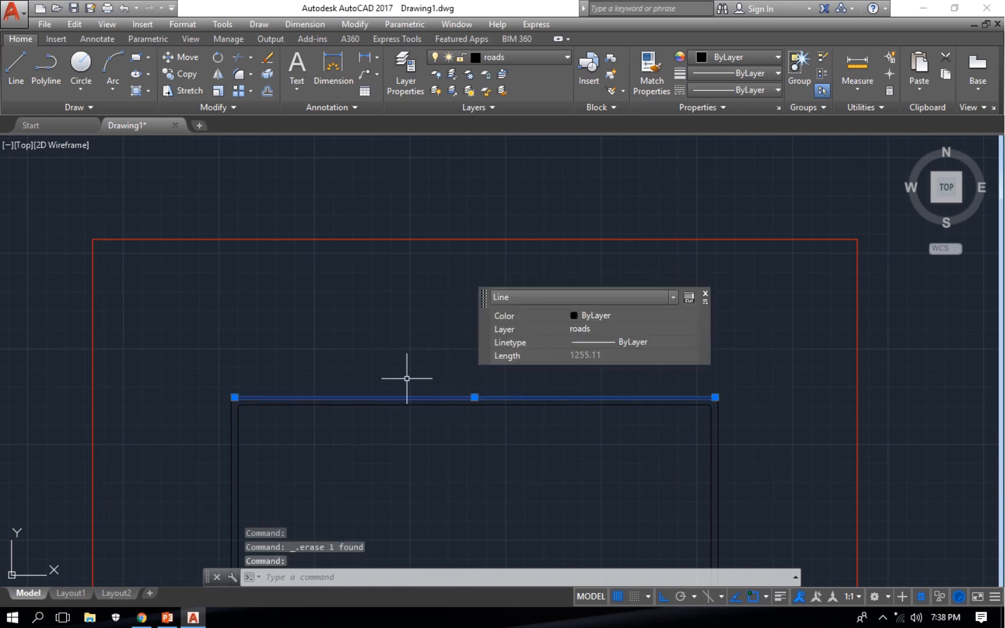
middle_click_drag(406, 374, 337, 402)
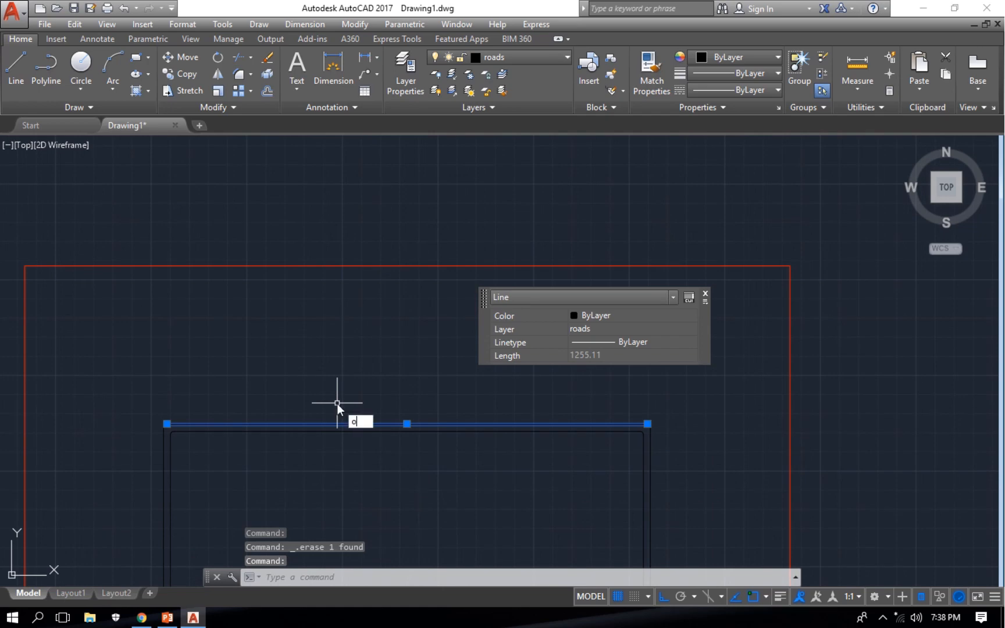
key("Return")
type("7")
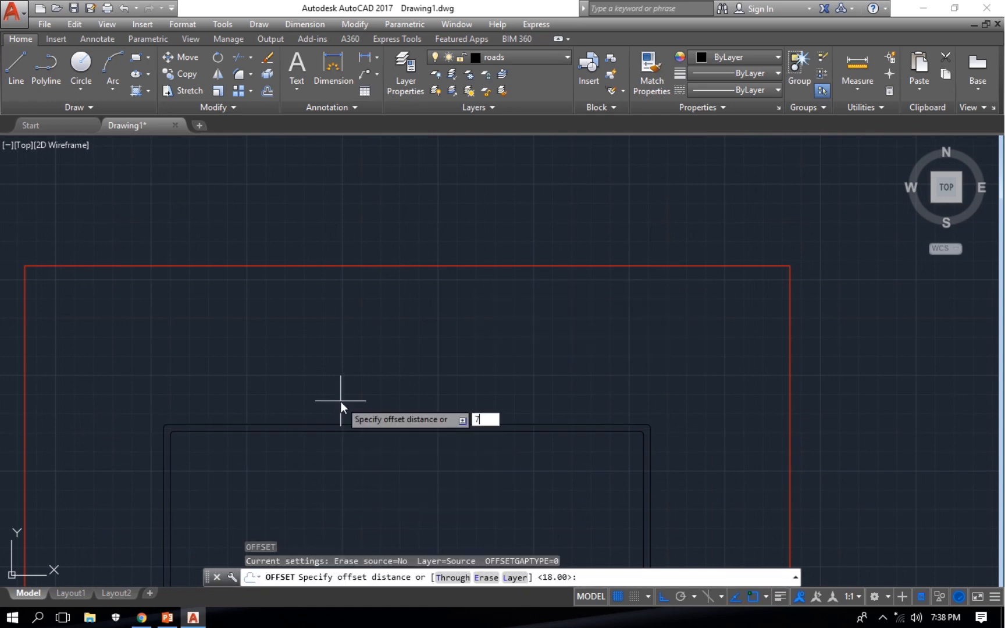
type("2")
key("Return")
left_click(349, 426)
left_click(364, 388)
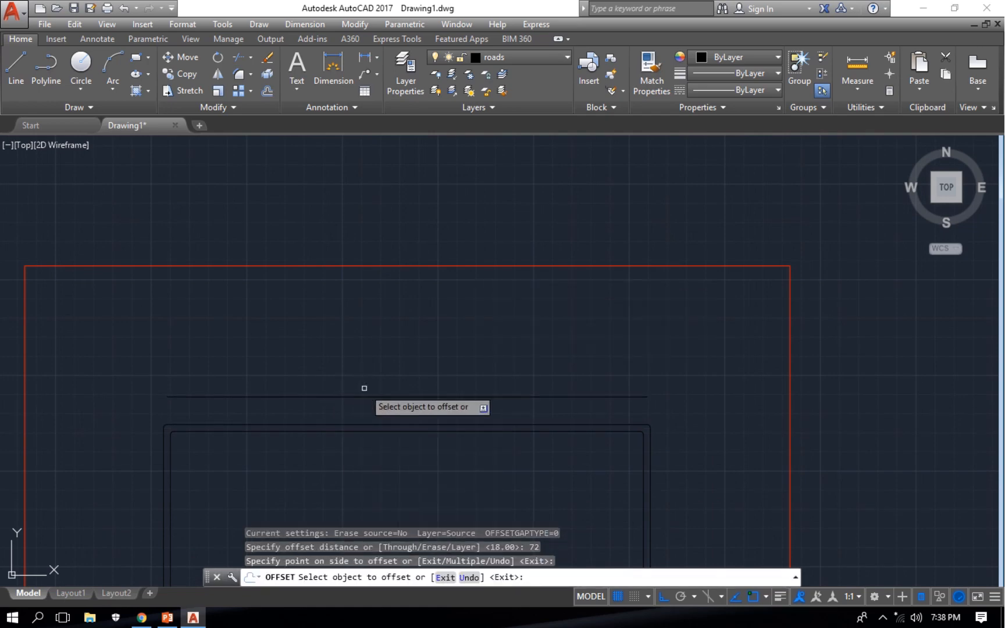
Offset the single line above the loop road upward by 12 to form a narrow strip
left_click(374, 396)
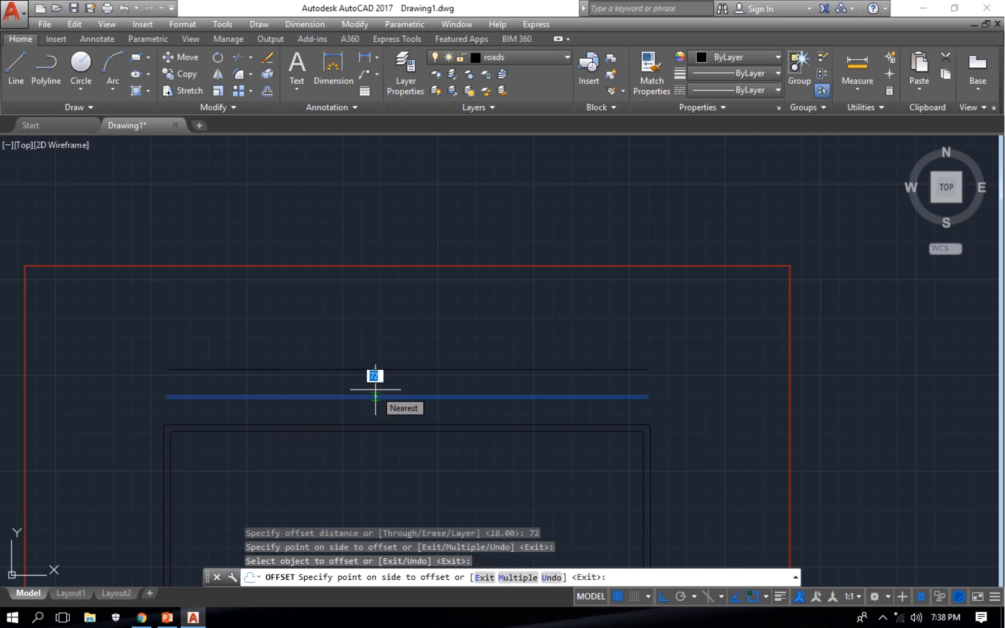
type("1")
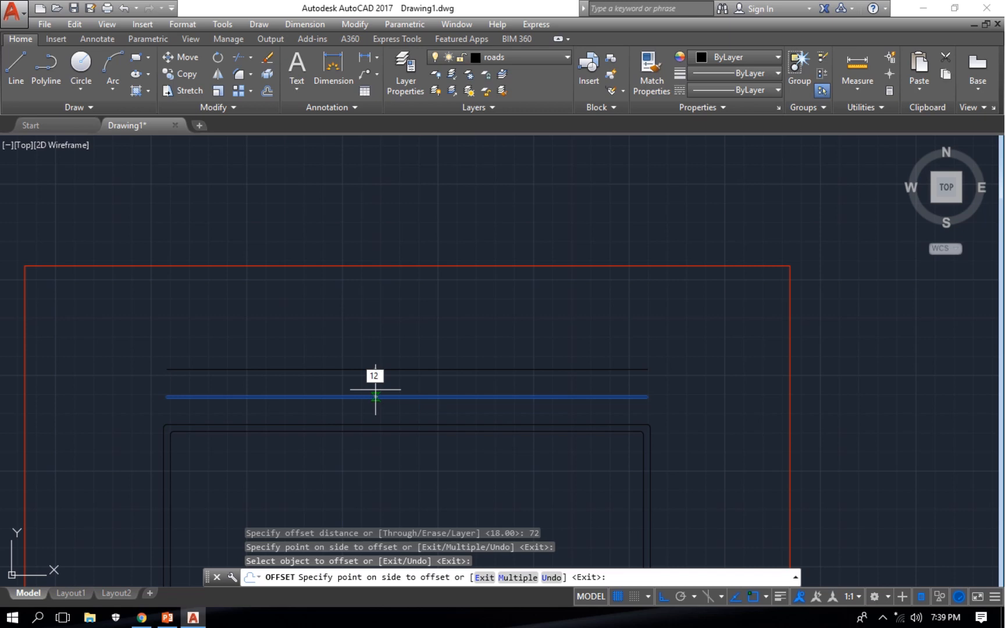
type("2")
key("Return")
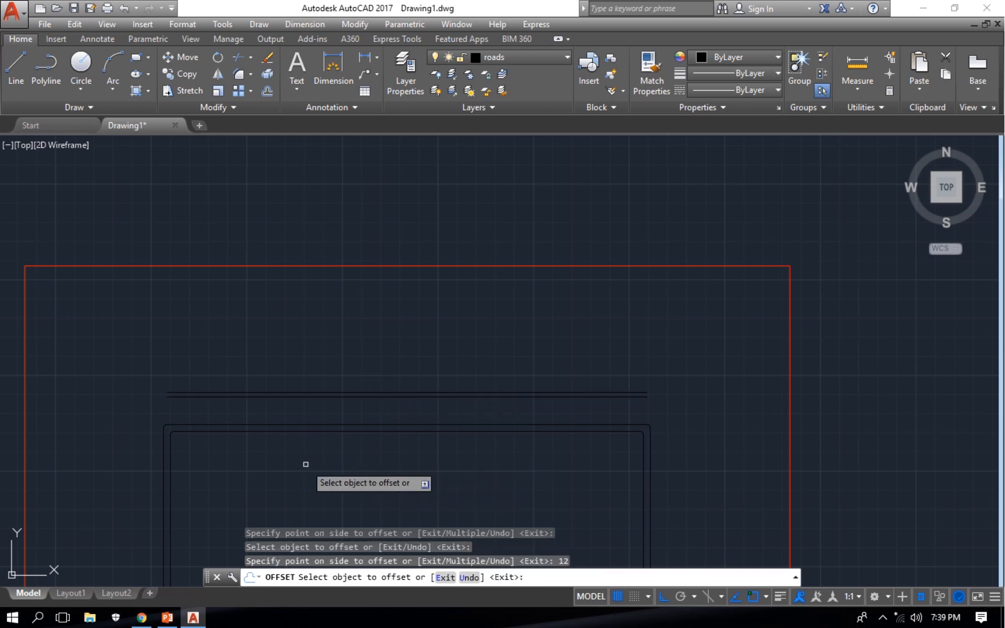
key("Escape")
Offset the lower line of the narrow strip 36 downward, toward the loop road
scroll(256, 440, "up", 2)
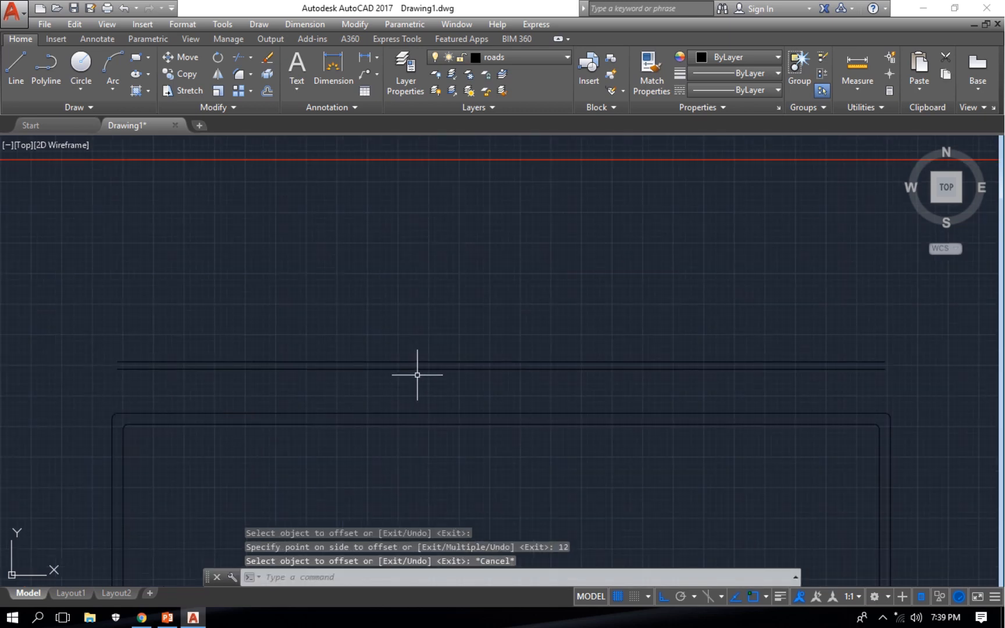
left_click(445, 368)
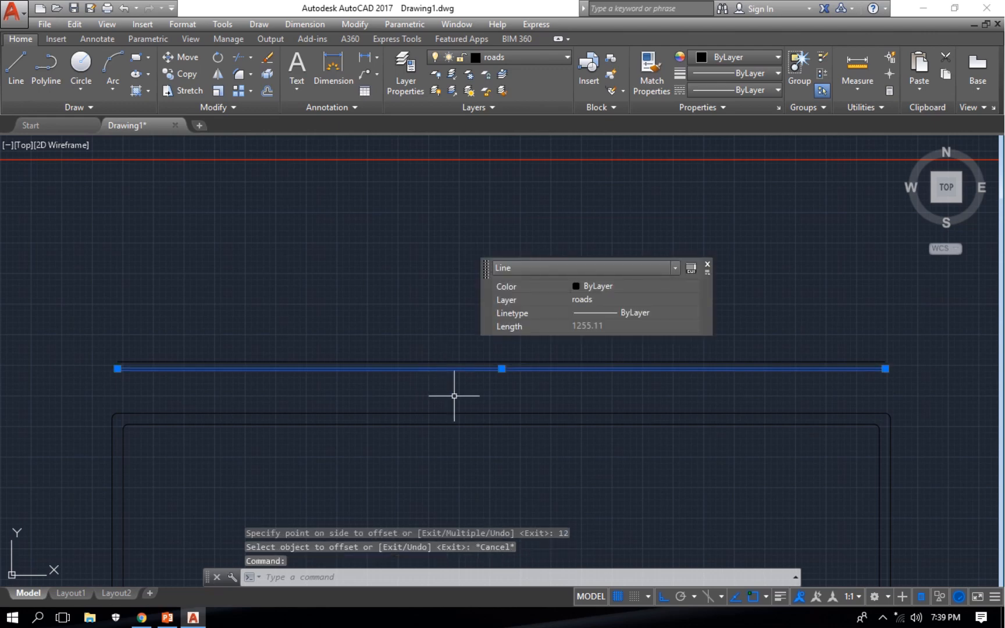
type("O")
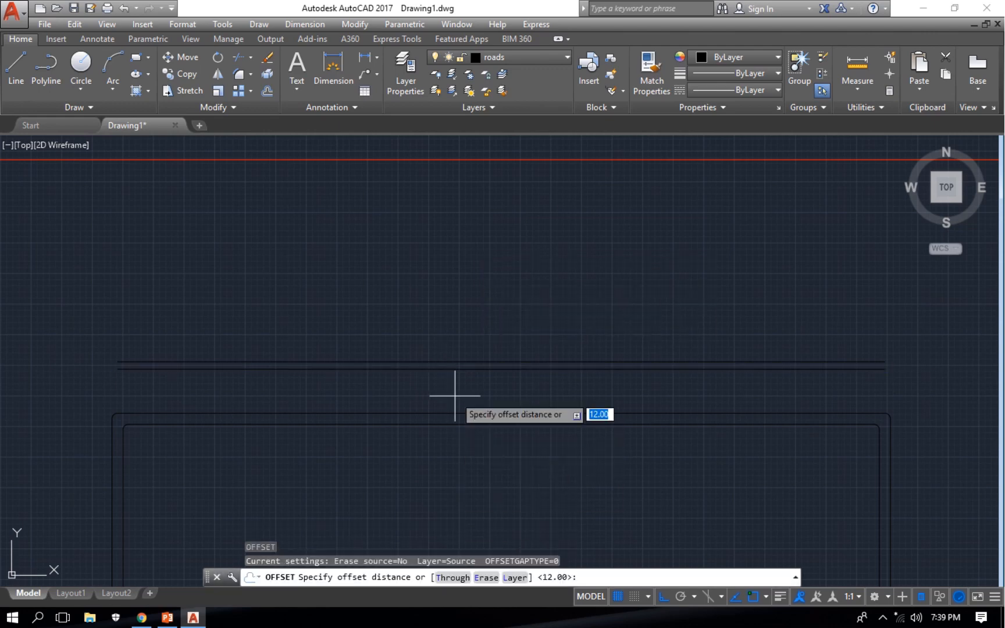
type("6")
key("Return")
left_click(449, 396)
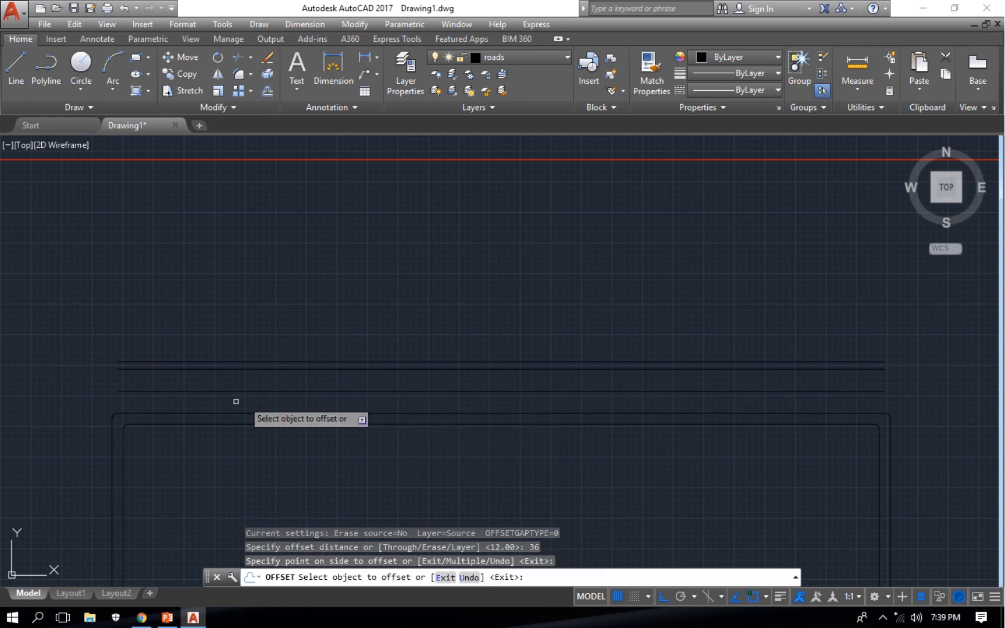
scroll(291, 395, "up", 4)
key("Escape")
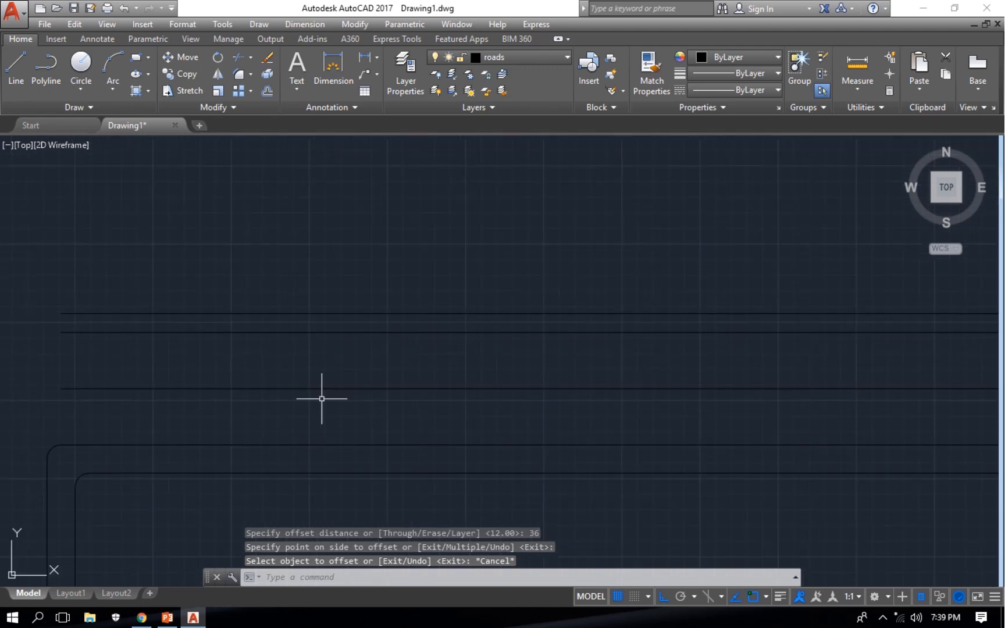
Draw a vertical line from the narrow strip's lower line down to the loop road's outer top line, near the row's west end
key("Return")
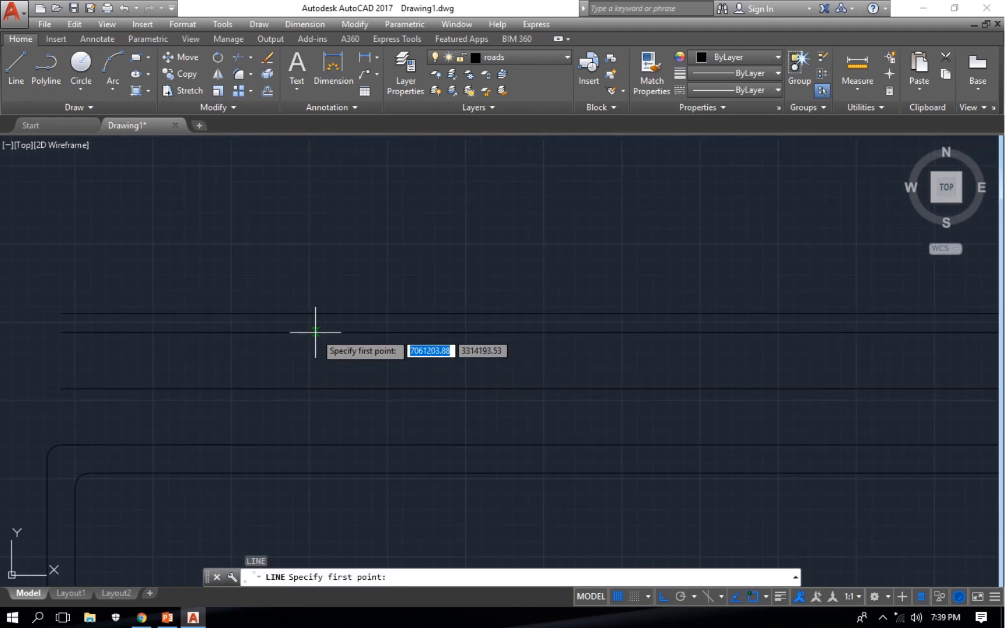
left_click(314, 332)
left_click(318, 447)
key("Escape")
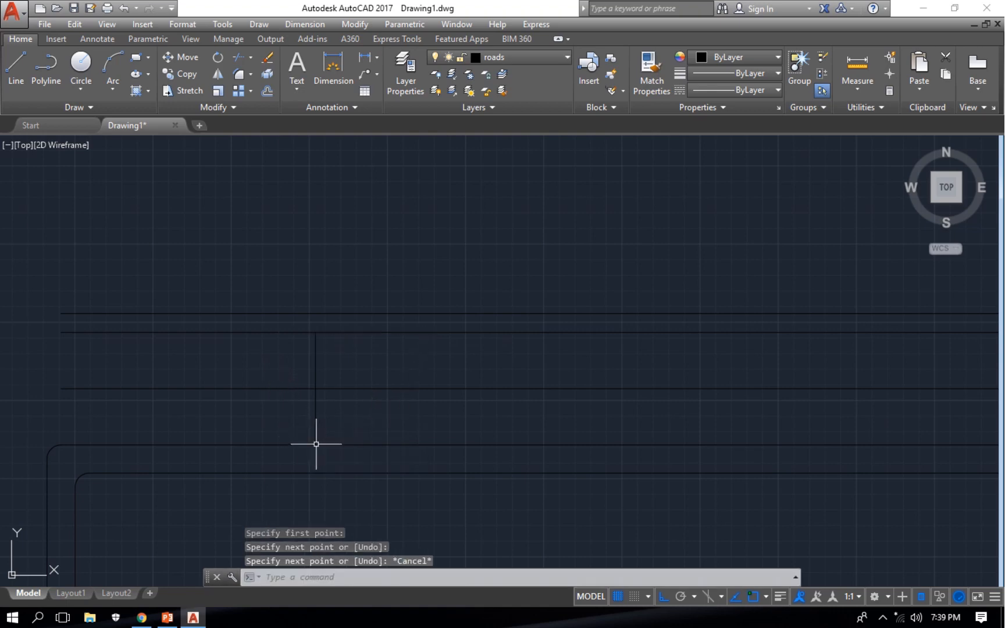
Offset the short vertical line 18 to the east to mark the width of a plot
left_click(316, 370)
type("o")
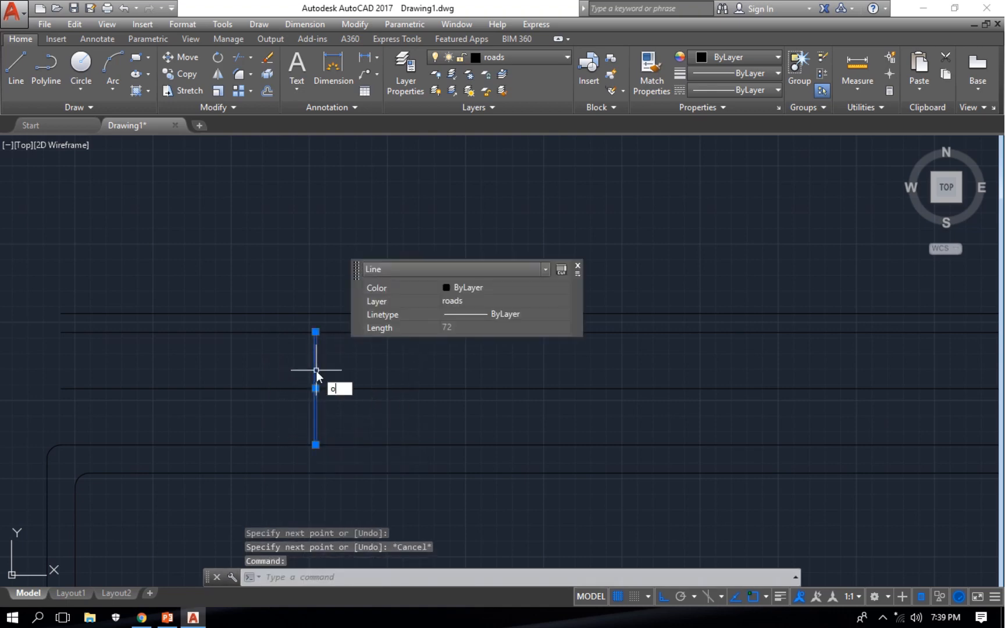
key("Return")
type("1")
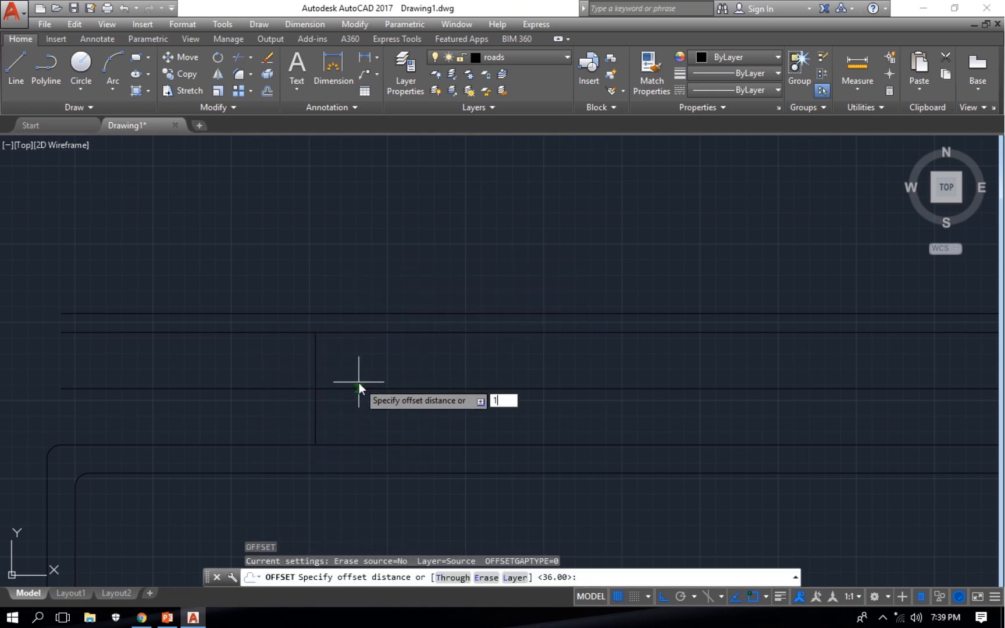
type("8")
key("Return")
left_click(357, 385)
key("Escape")
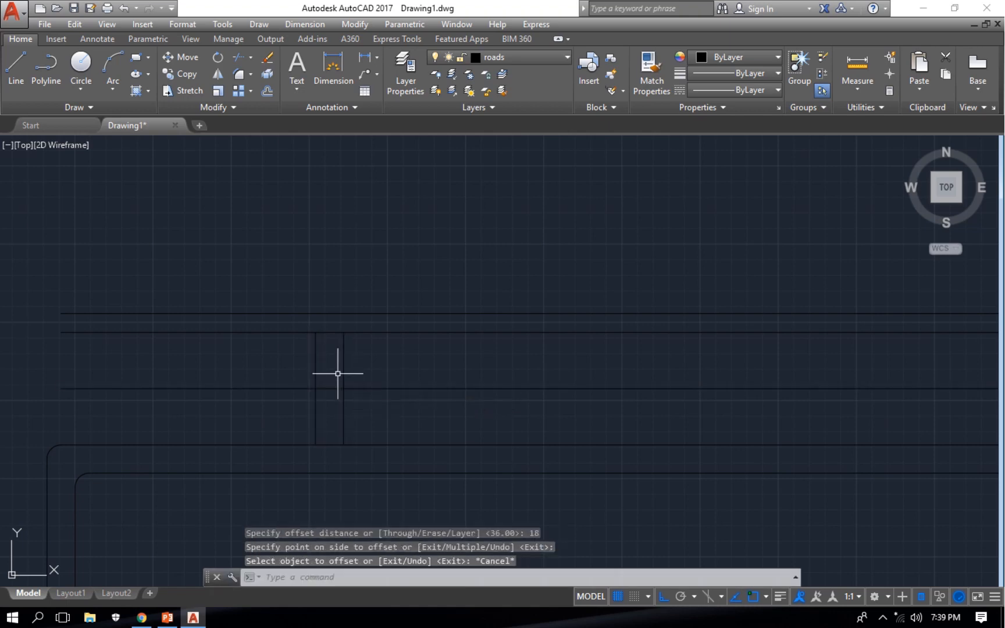
Examine the narrow plot between the two short vertical lines and its position within the rows above the loop road
scroll(338, 373, "up", 4)
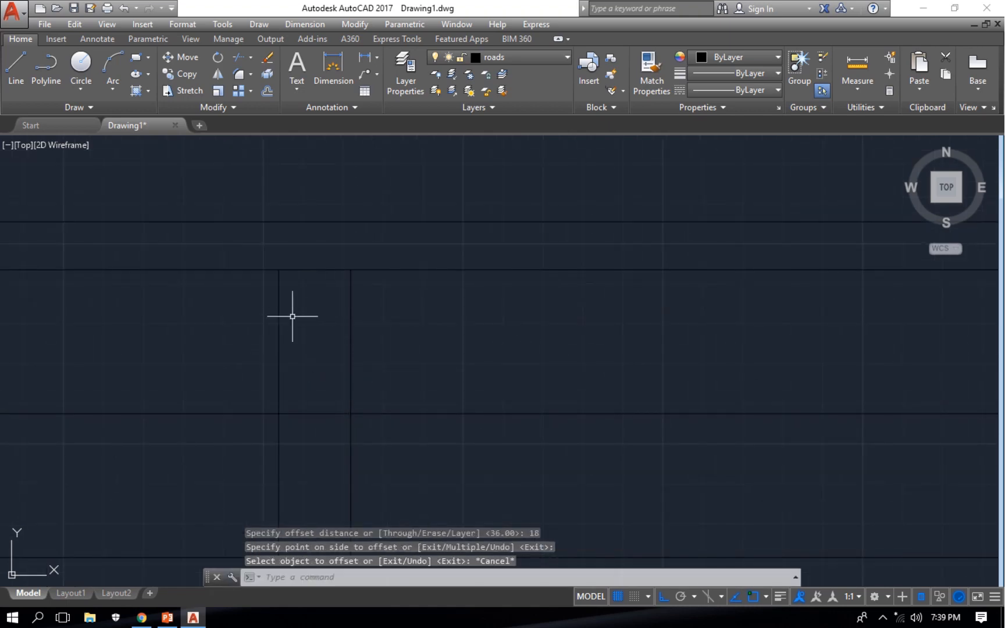
middle_click_drag(297, 421, 303, 281)
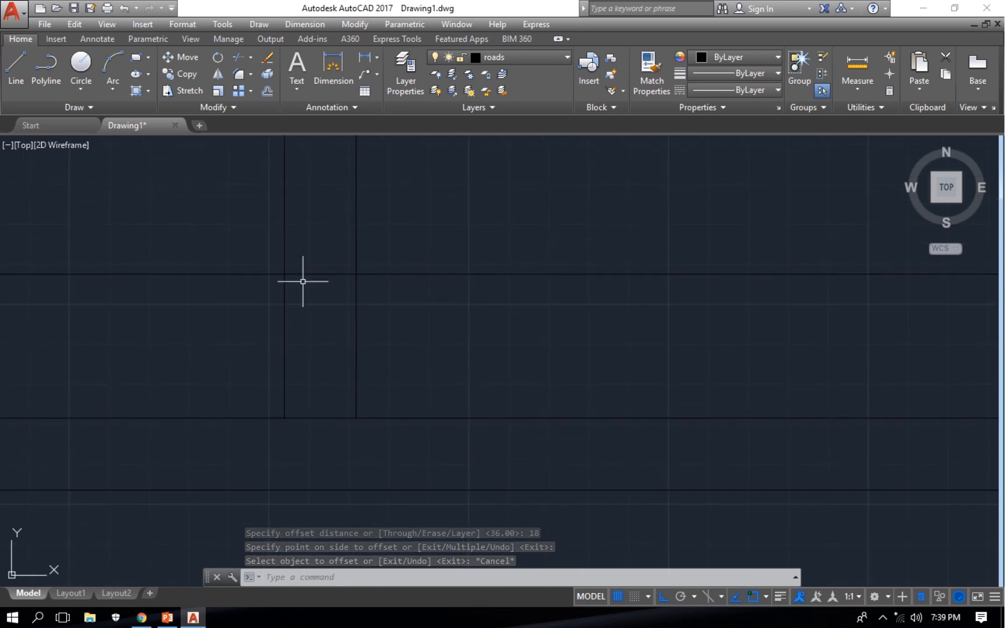
middle_click_drag(311, 366, 331, 403)
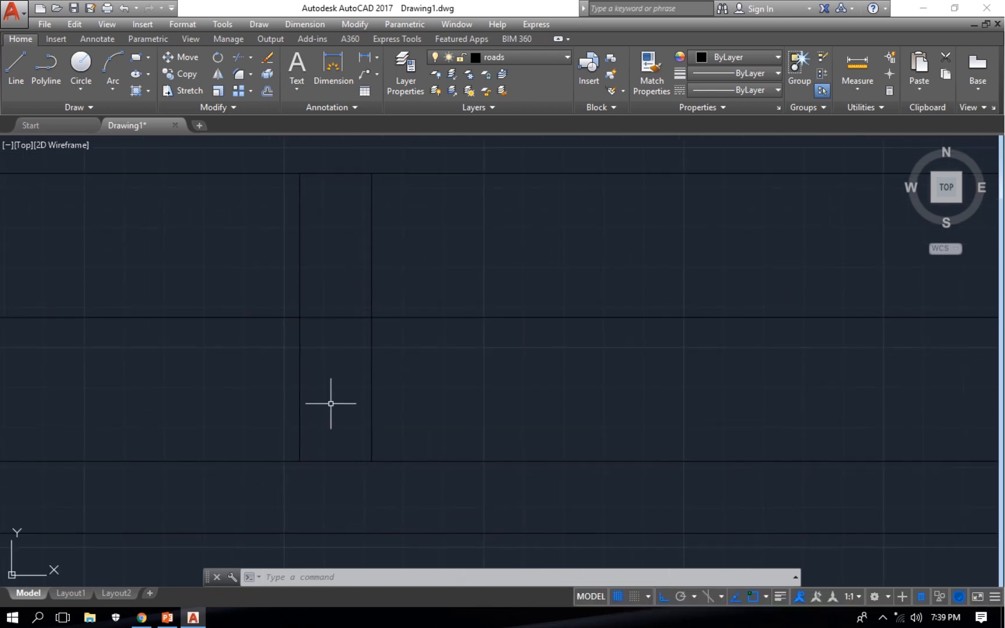
scroll(330, 403, "down", 2)
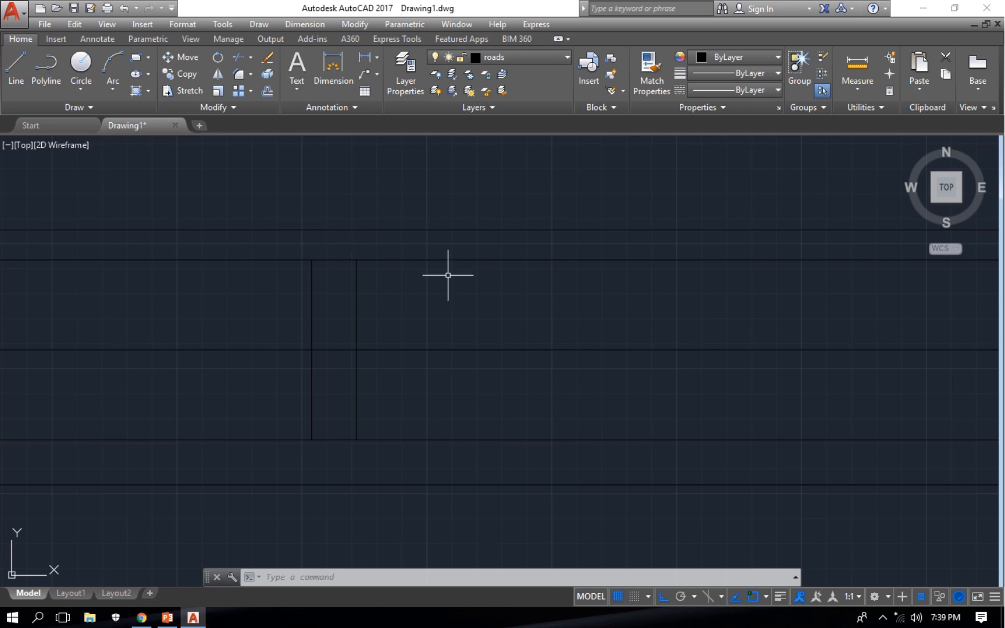
scroll(468, 292, "down", 4)
mouse_move(469, 299)
middle_mouse_down()
mouse_move(377, 316)
mouse_move(395, 334)
middle_mouse_up()
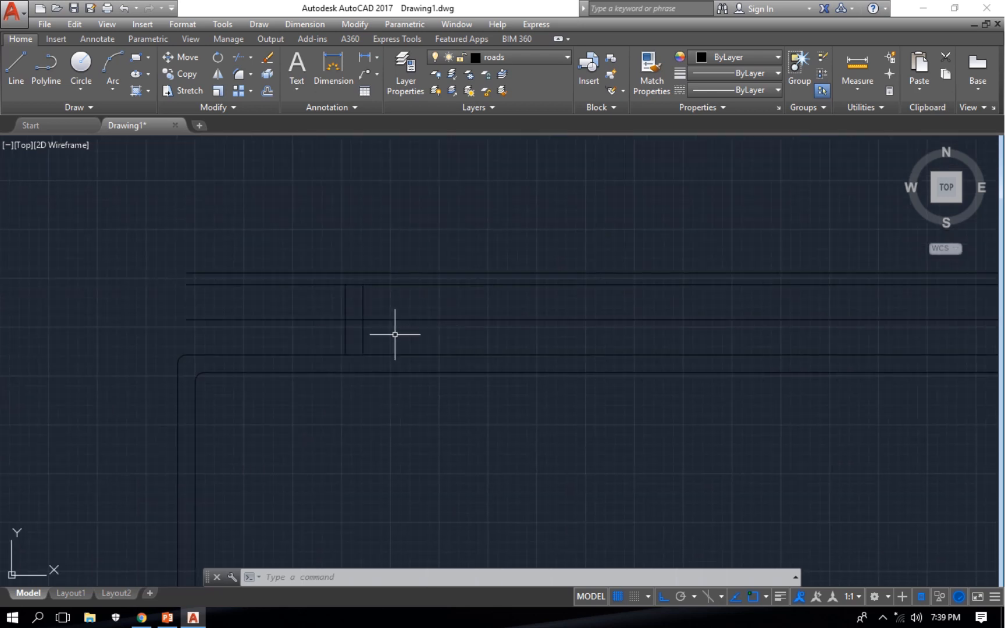
middle_click_drag(536, 370, 507, 377)
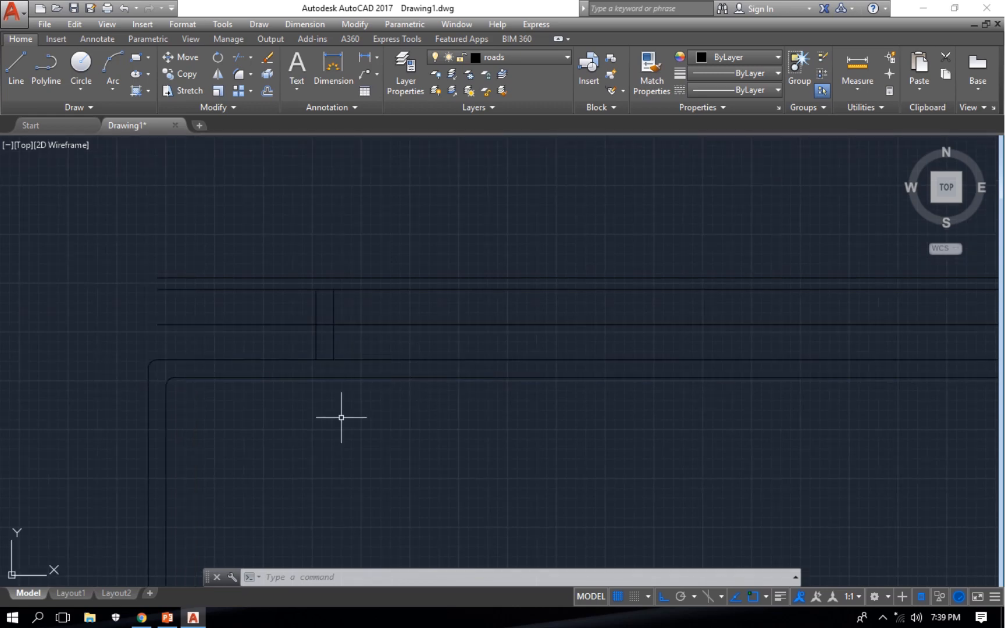
scroll(342, 416, "down", 3)
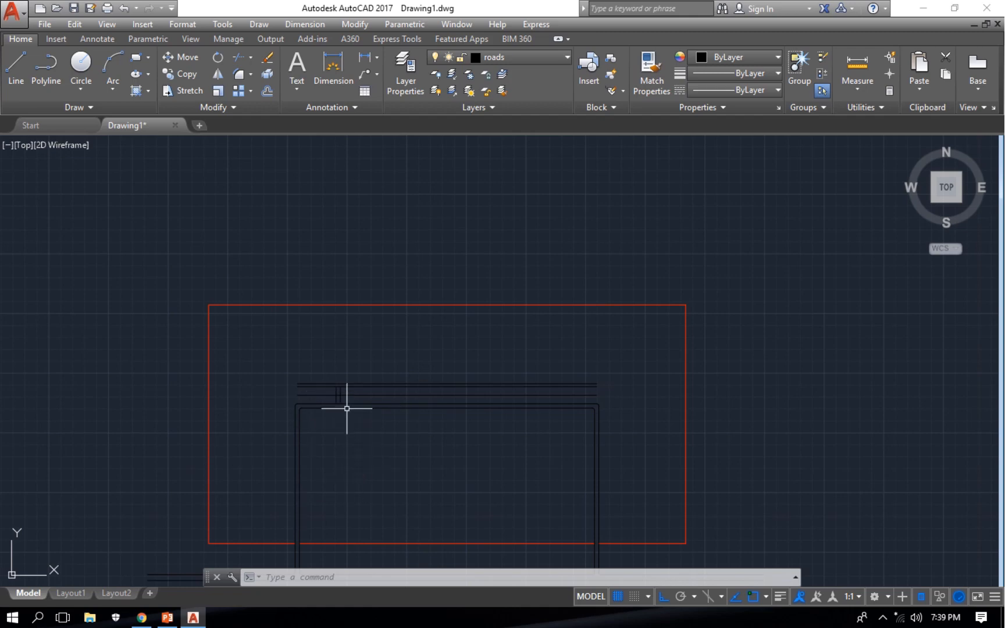
scroll(346, 395, "up", 5)
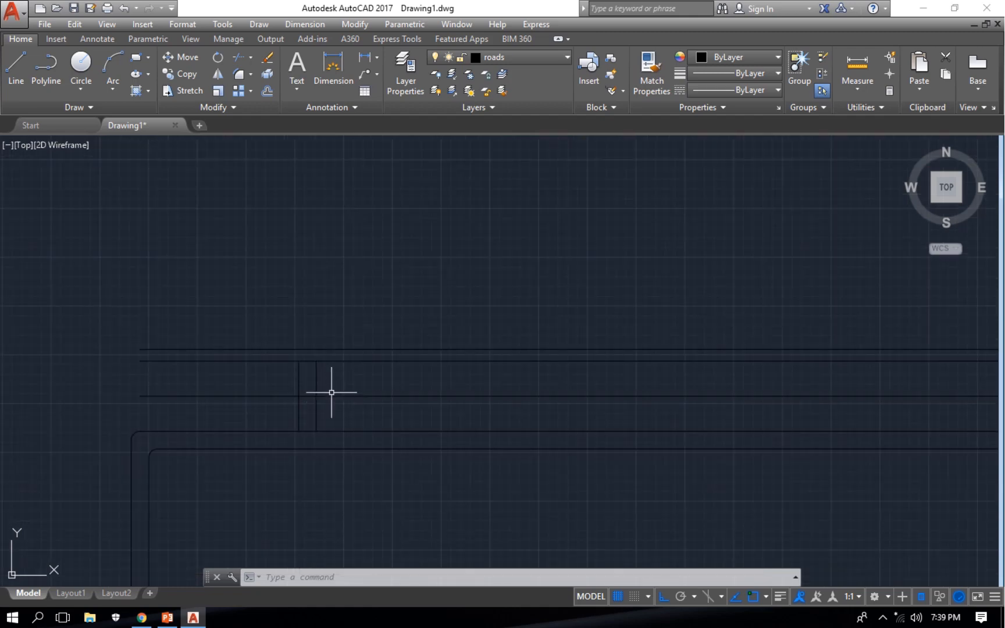
scroll(307, 354, "up", 4)
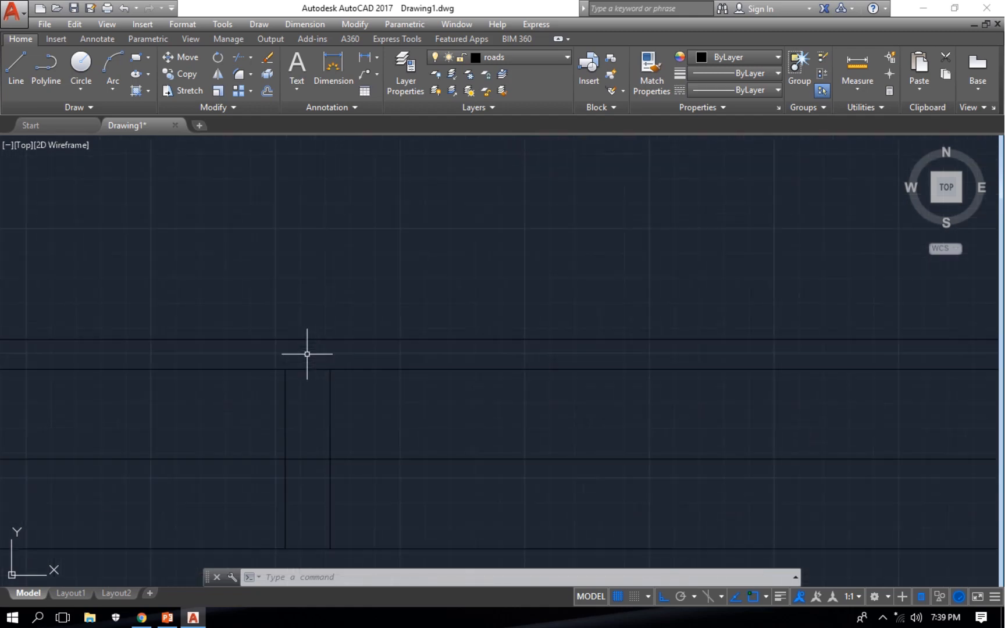
scroll(307, 362, "down", 4)
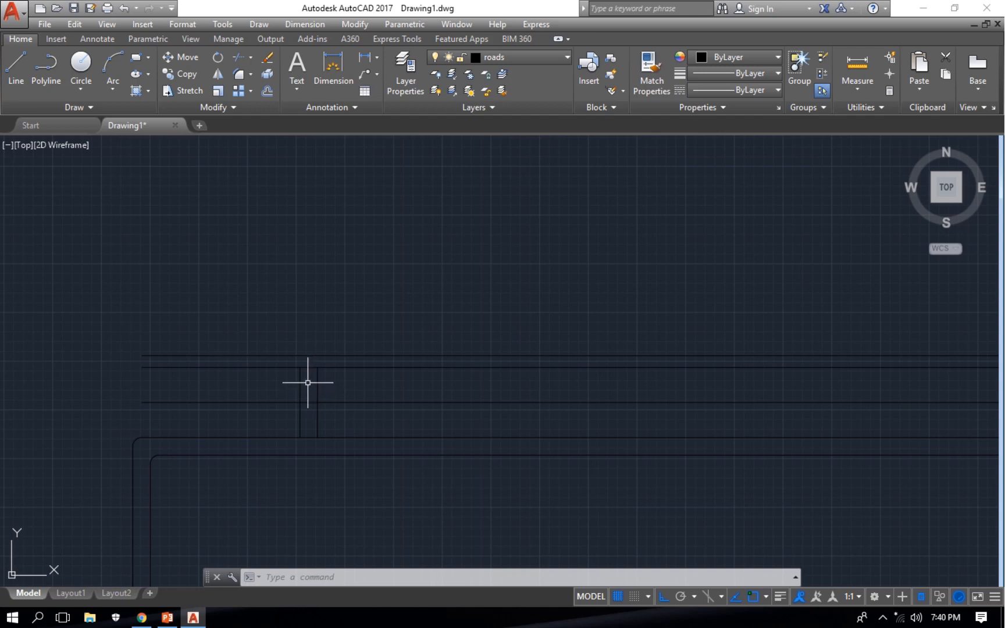
scroll(309, 383, "up", 4)
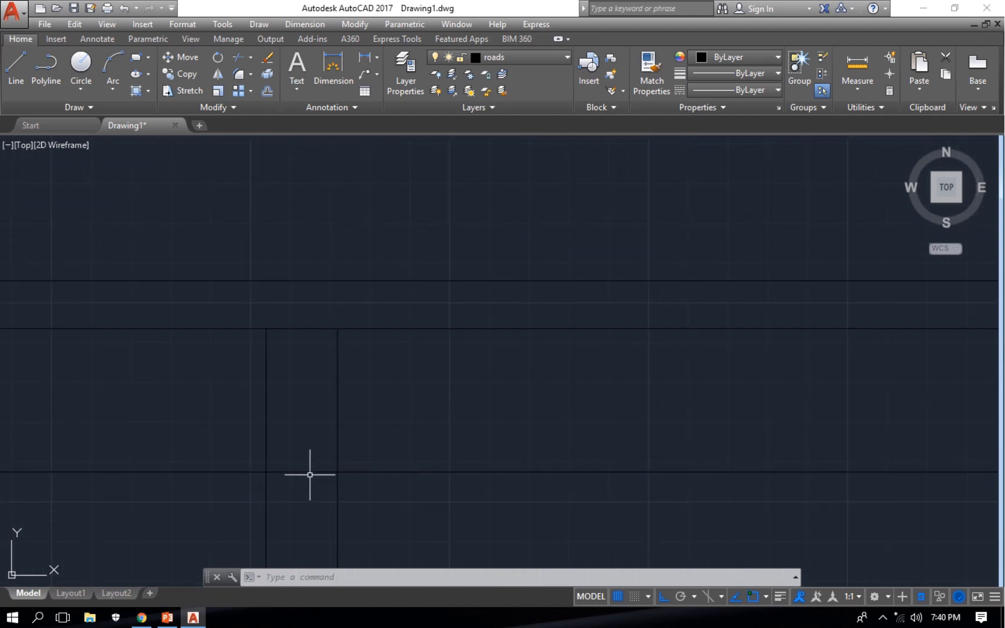
middle_click_drag(309, 475, 321, 292)
scroll(321, 292, "down", 1)
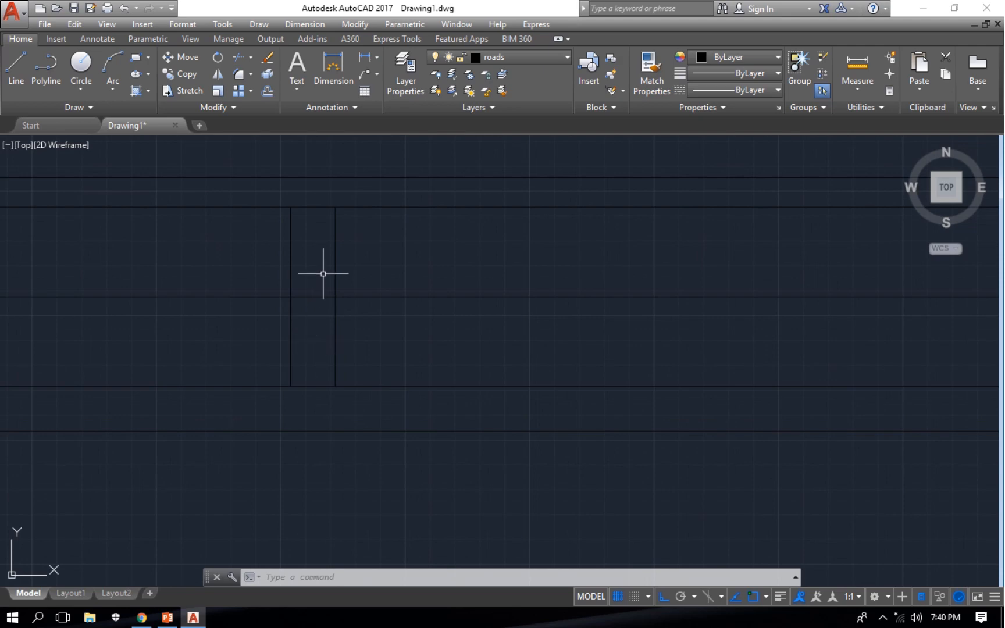
left_click(321, 359)
key("Escape")
left_click(304, 408)
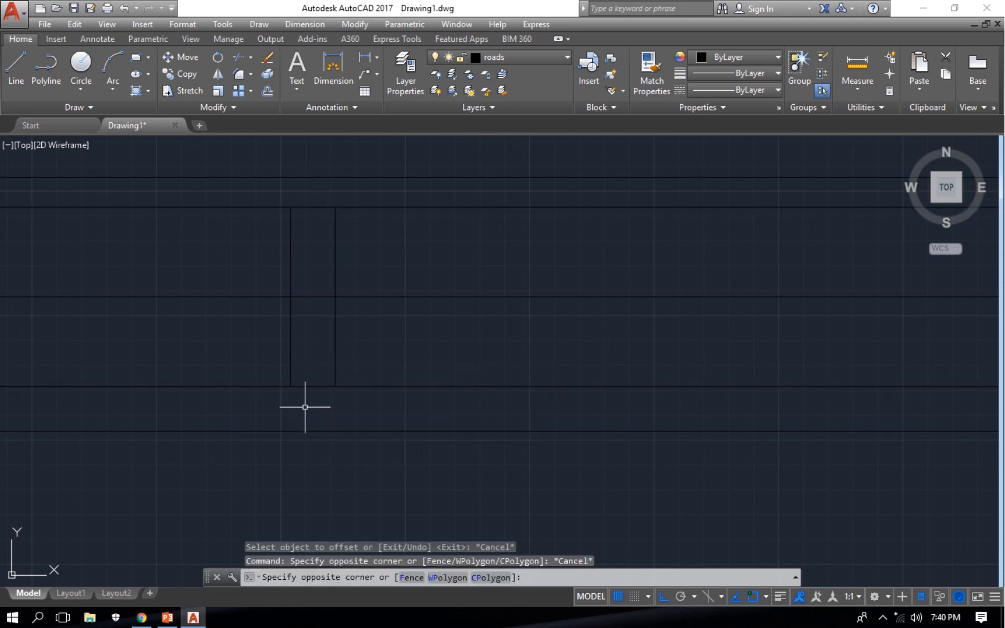
key("Escape")
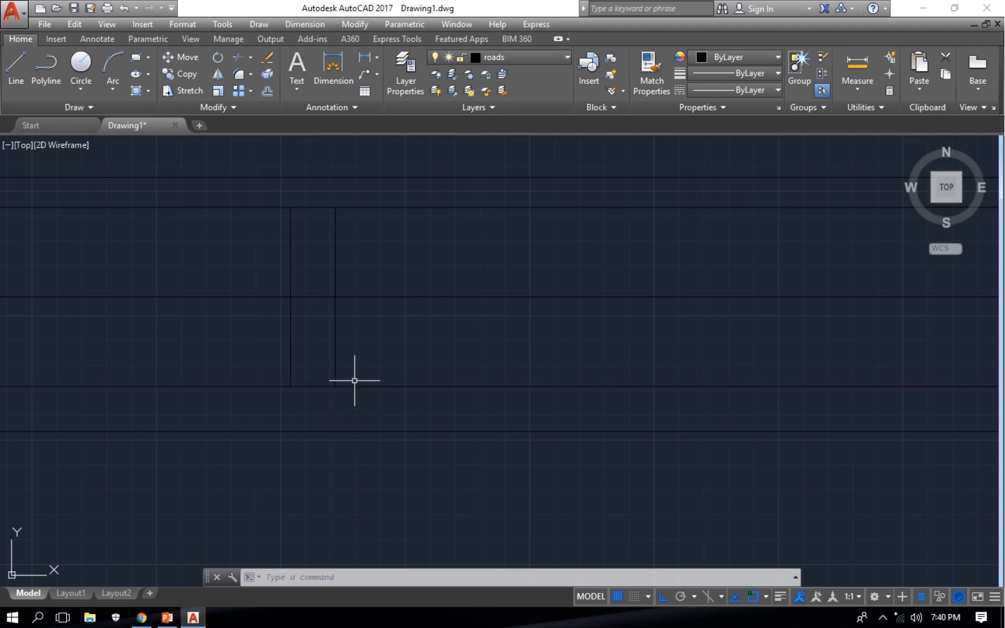
middle_click_drag(377, 352, 385, 401)
scroll(394, 398, "down", 2)
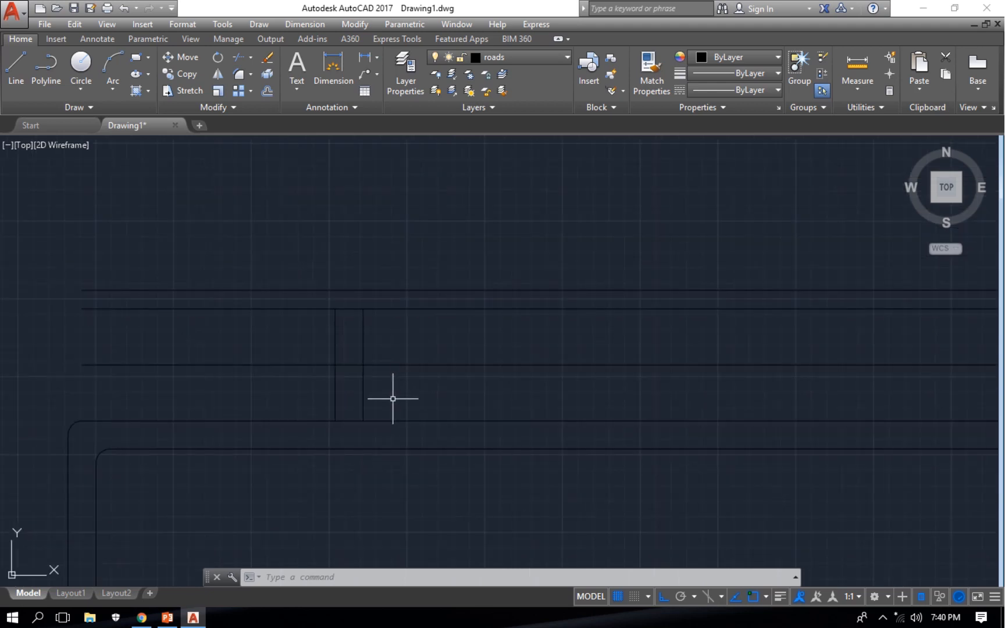
scroll(393, 399, "up", 2)
scroll(444, 408, "down", 4)
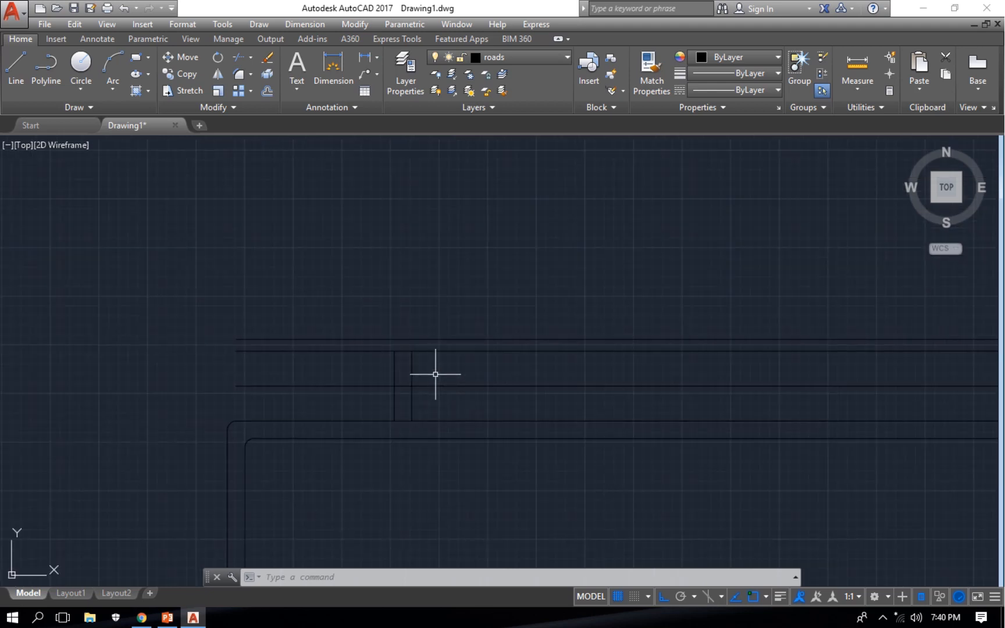
mouse_move(434, 374)
middle_mouse_down()
mouse_move(444, 373)
mouse_move(319, 358)
mouse_move(261, 365)
middle_mouse_up()
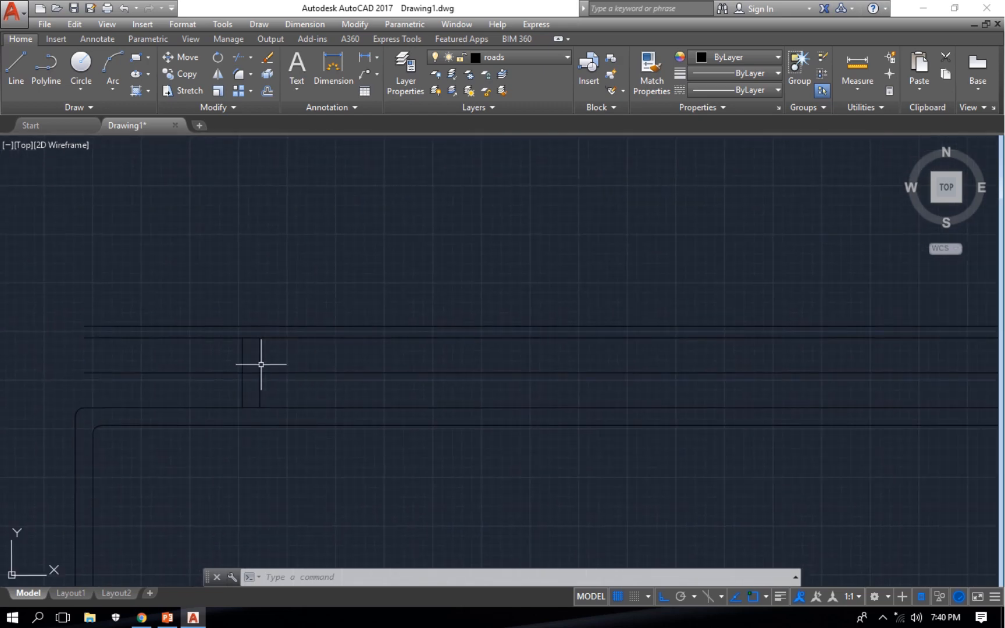
scroll(336, 381, "up", 1)
scroll(442, 386, "down", 4)
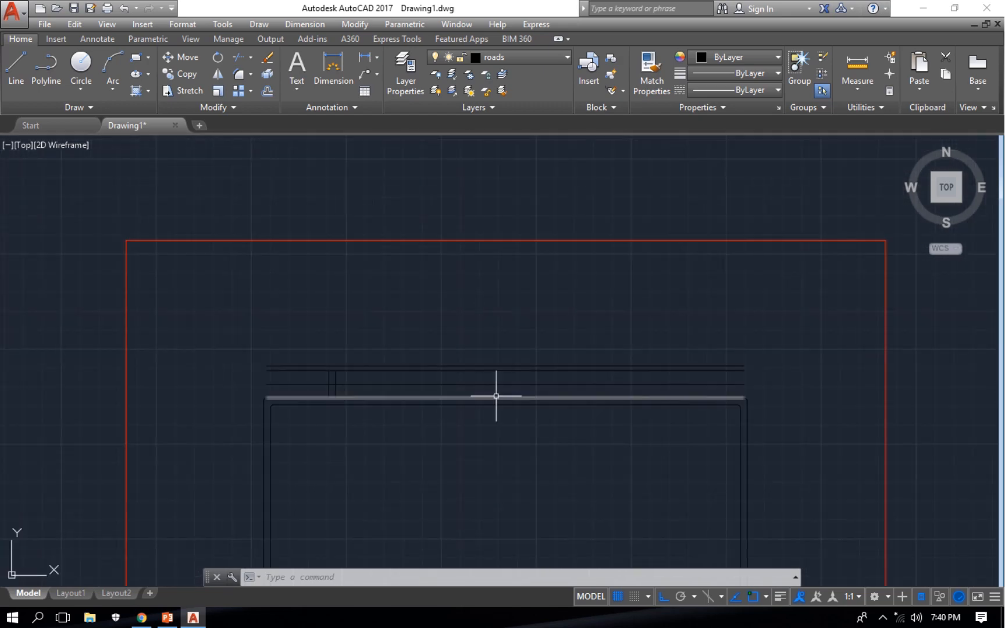
middle_click_drag(496, 396, 460, 396)
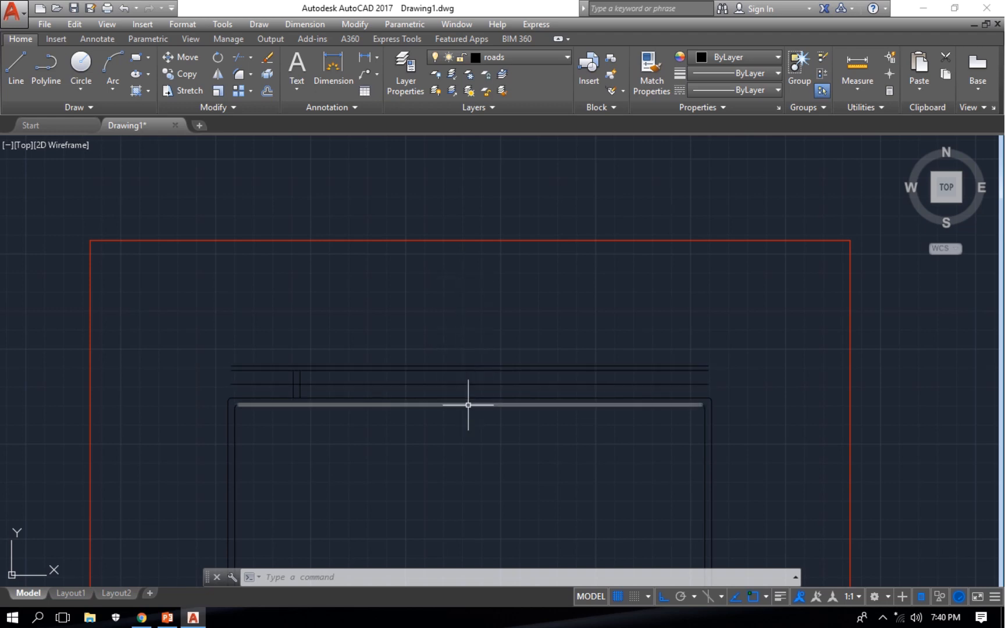
Draw a vertical line from the loop road's outer top line up across the narrow strip, ending just below the red boundary
type("l")
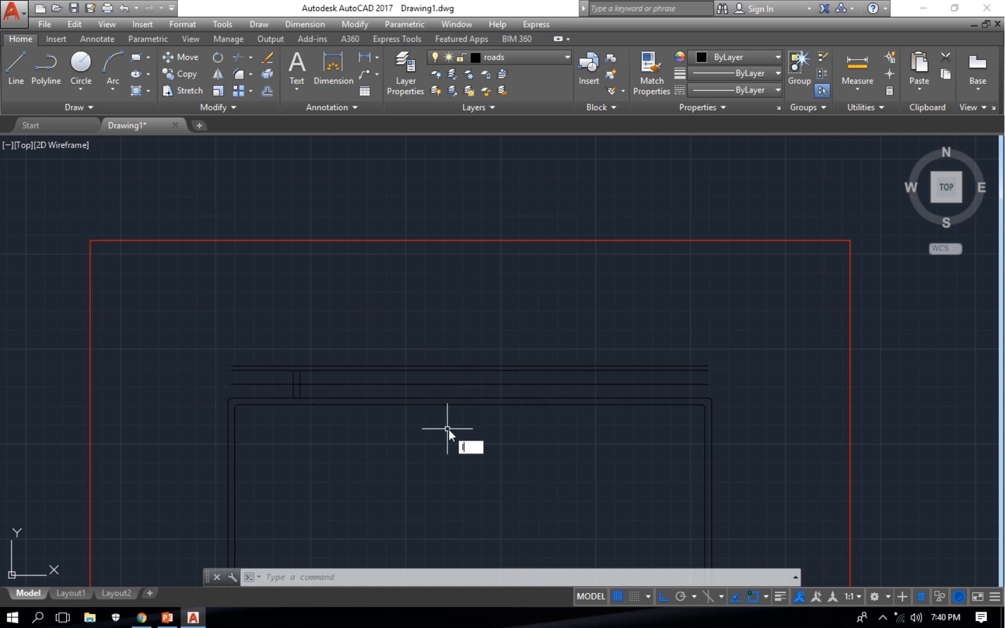
key("Return")
scroll(428, 404, "up", 2)
left_click(434, 395)
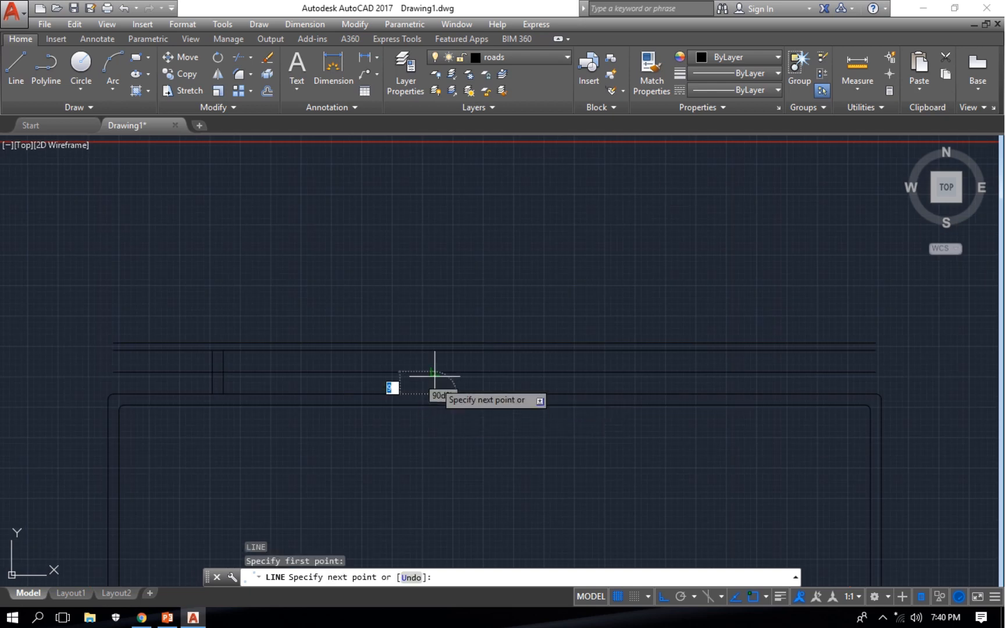
left_click(437, 167)
key("Escape")
Offset the long vertical line 12 to the east to form a crossing road
left_click(436, 221)
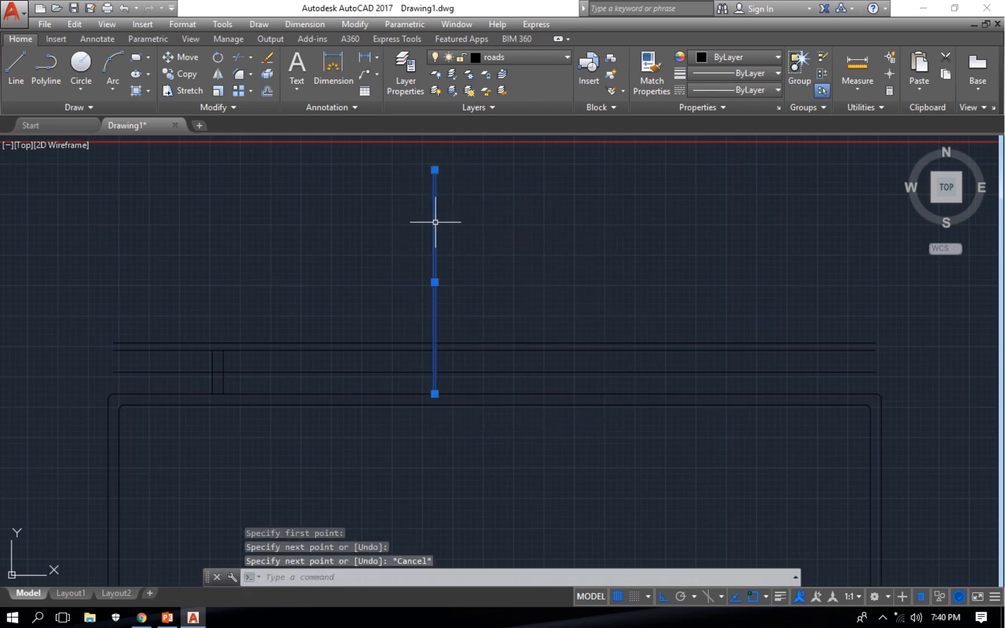
key("Return")
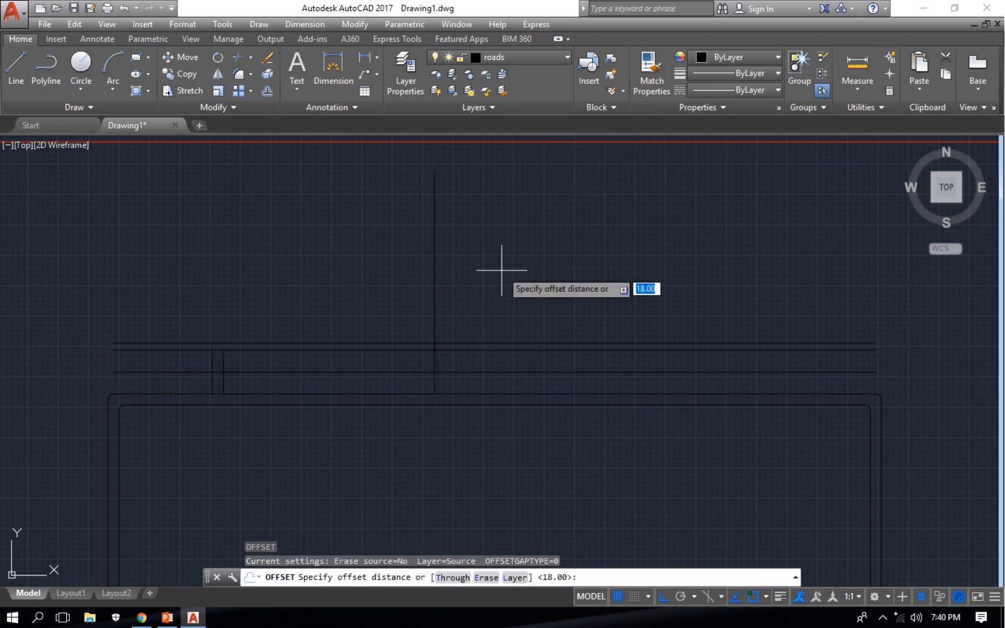
type("12")
key("Return")
left_click(437, 271)
left_click(500, 272)
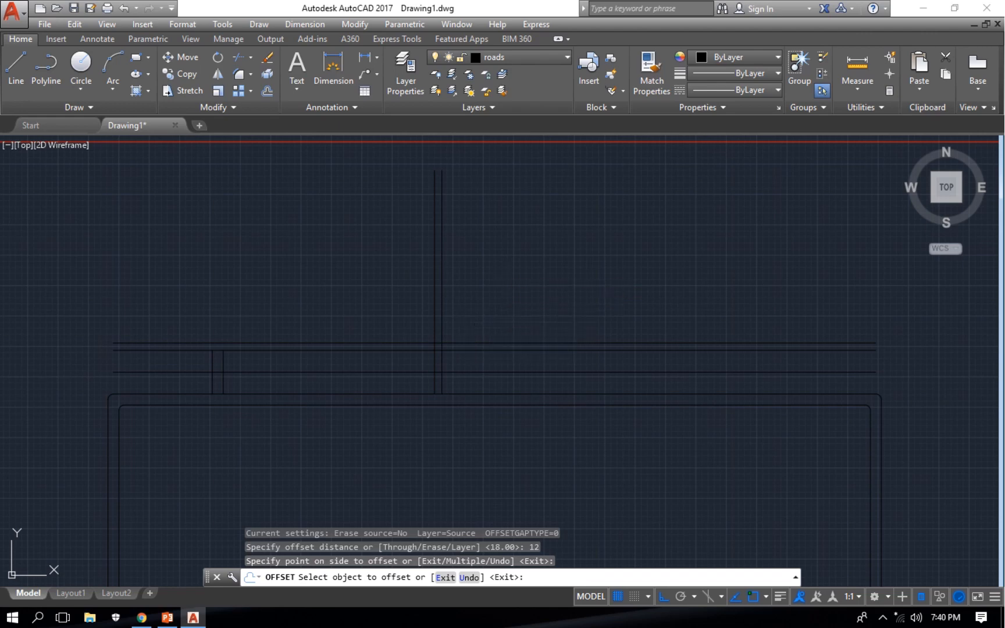
key("Escape")
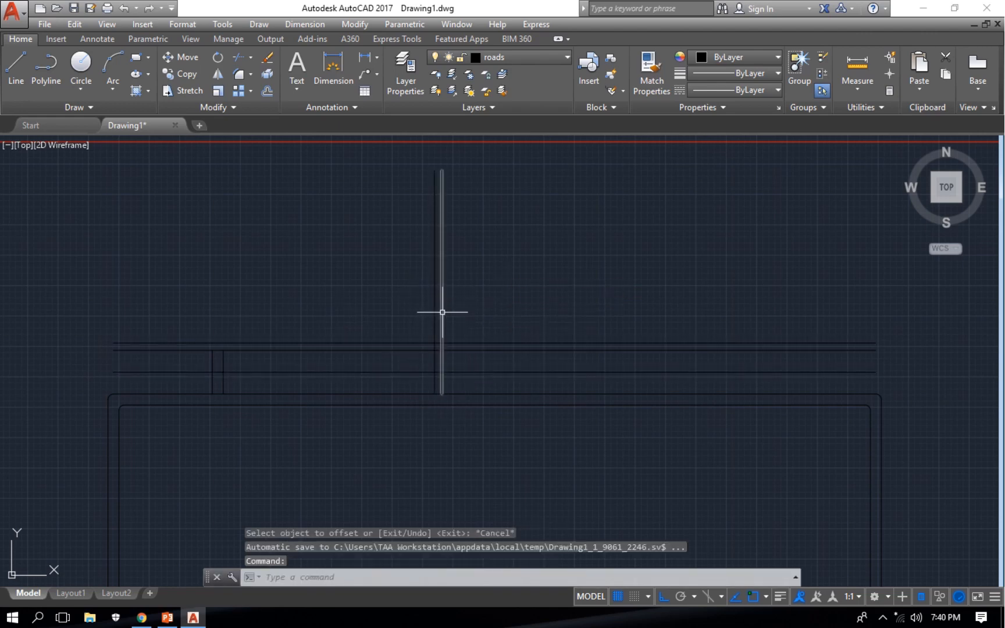
Trim the horizontal plot-row and loop road lines between the two crossing road lines to open the road
scroll(440, 393, "up", 4)
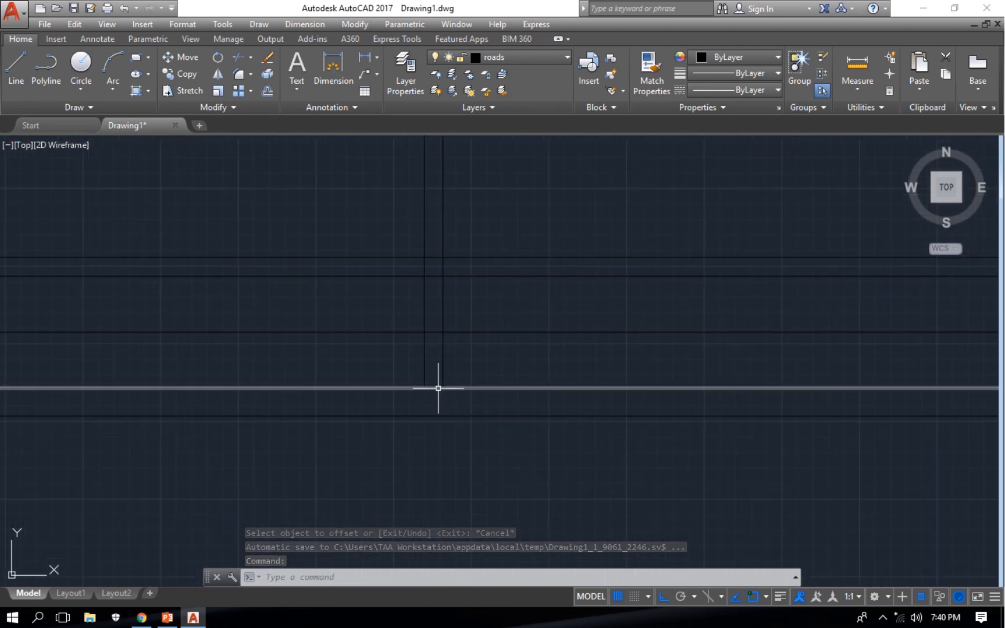
type("tr")
key("Return")
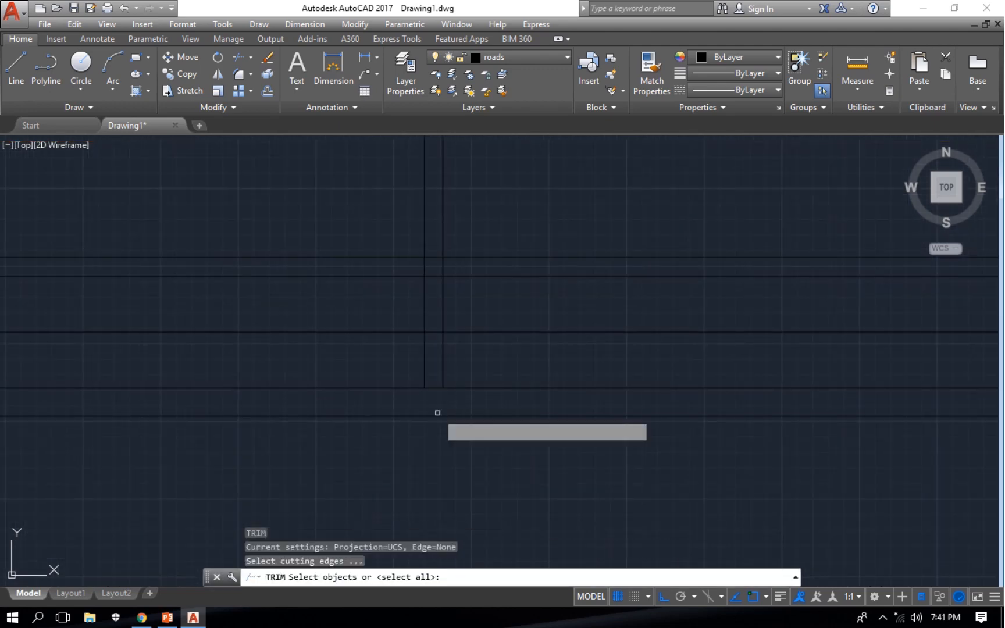
key("Return")
left_click(433, 388)
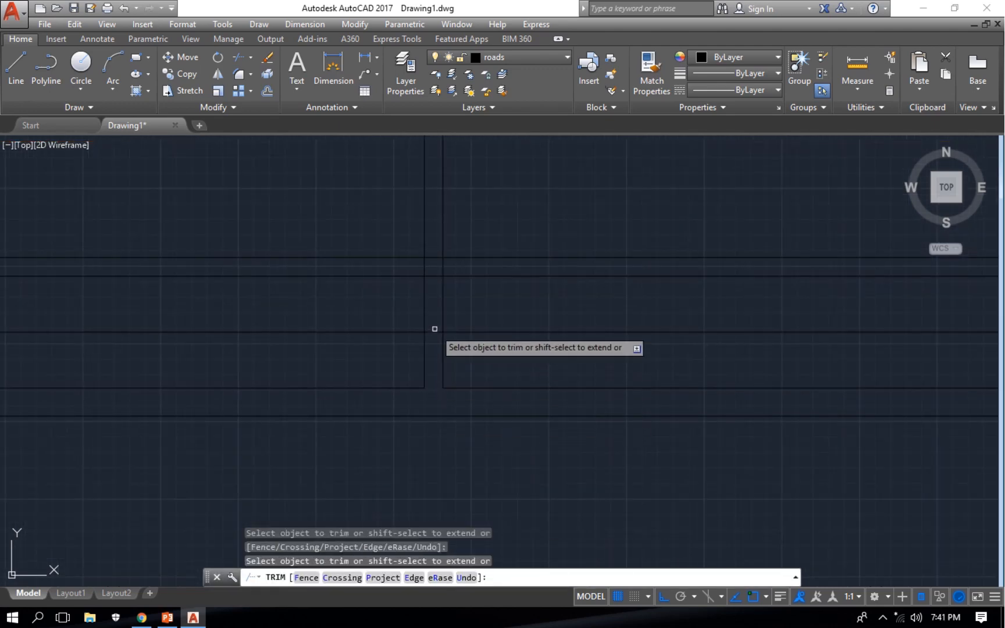
left_click(432, 332)
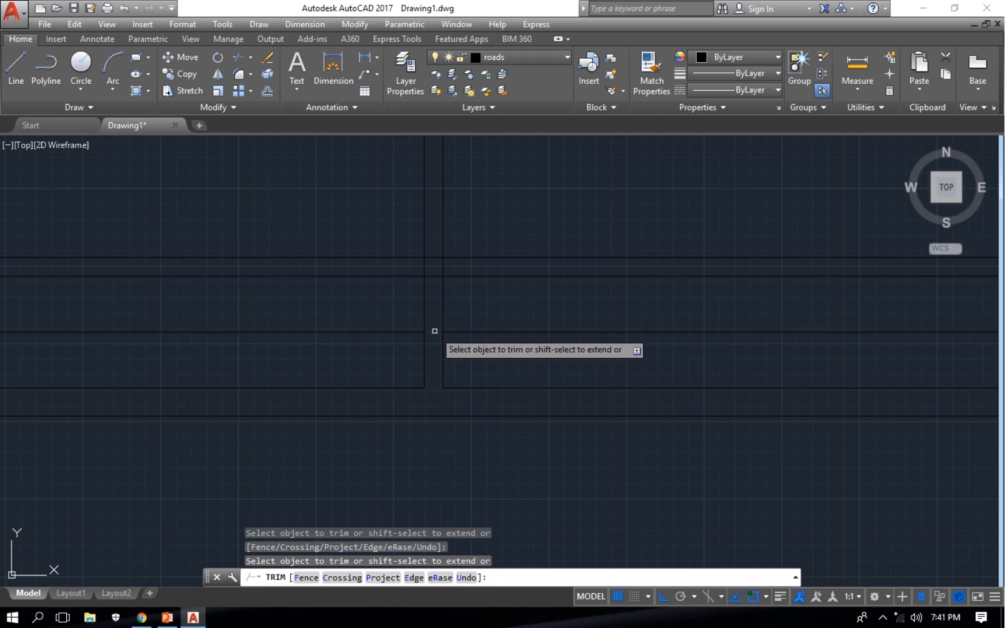
left_click(436, 263)
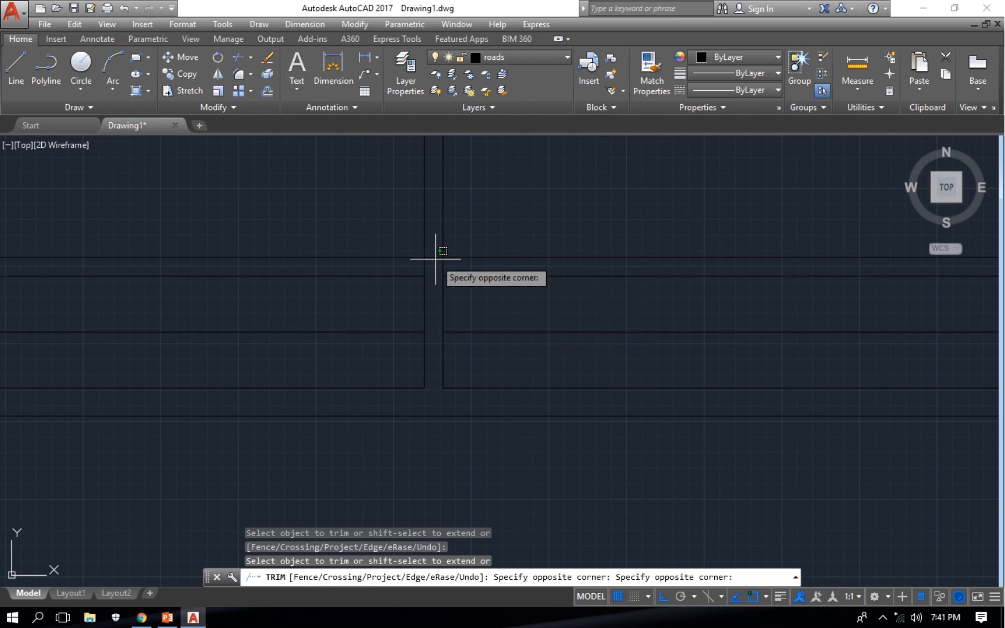
left_click(432, 264)
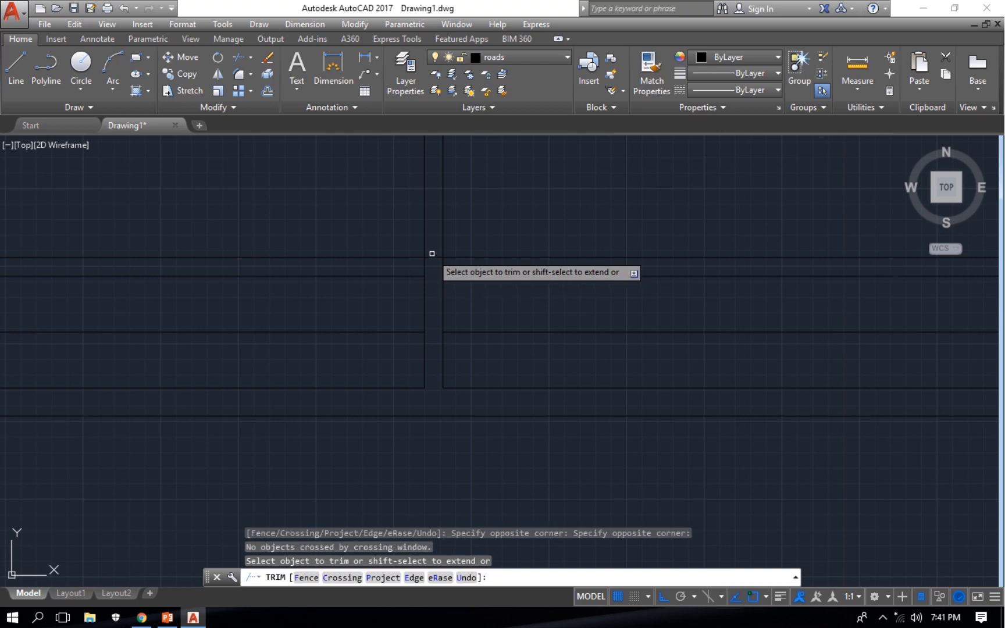
scroll(437, 320, "down", 3)
scroll(438, 326, "down", 2)
key("Escape")
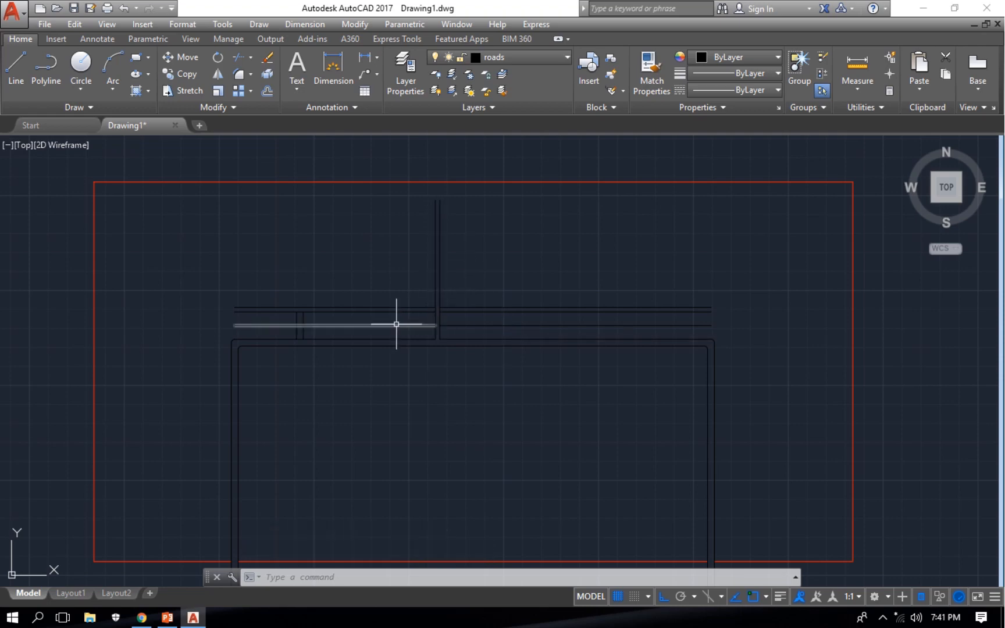
scroll(397, 324, "up", 3)
middle_click_drag(276, 333, 371, 344)
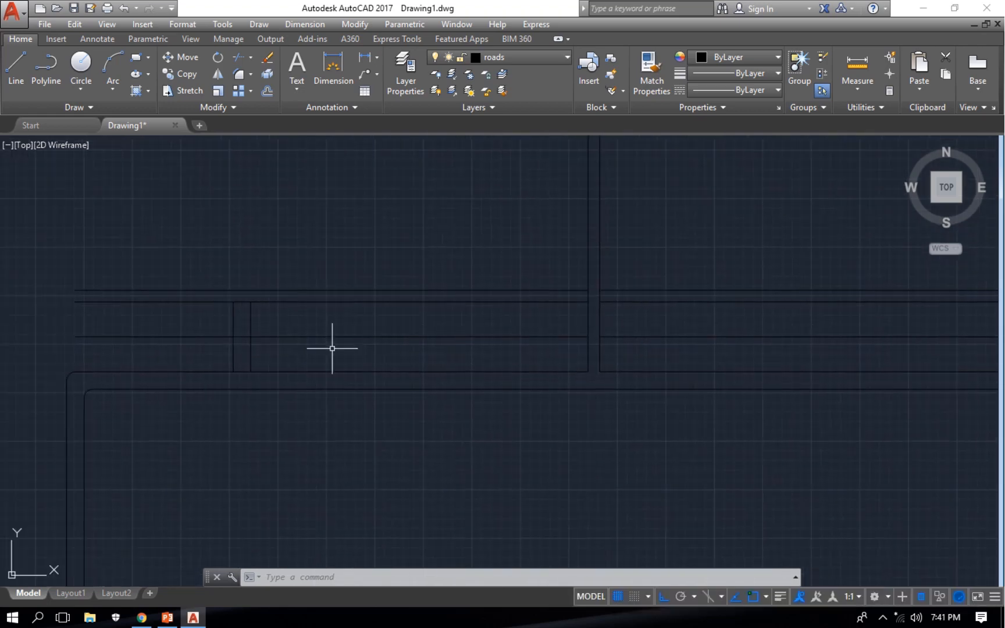
left_click(251, 349)
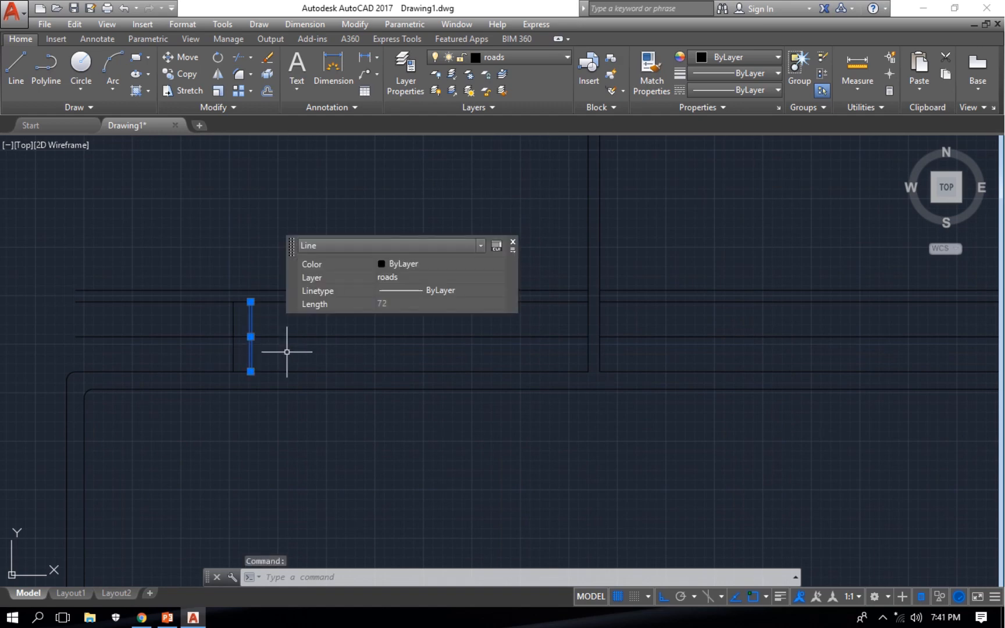
key("Escape")
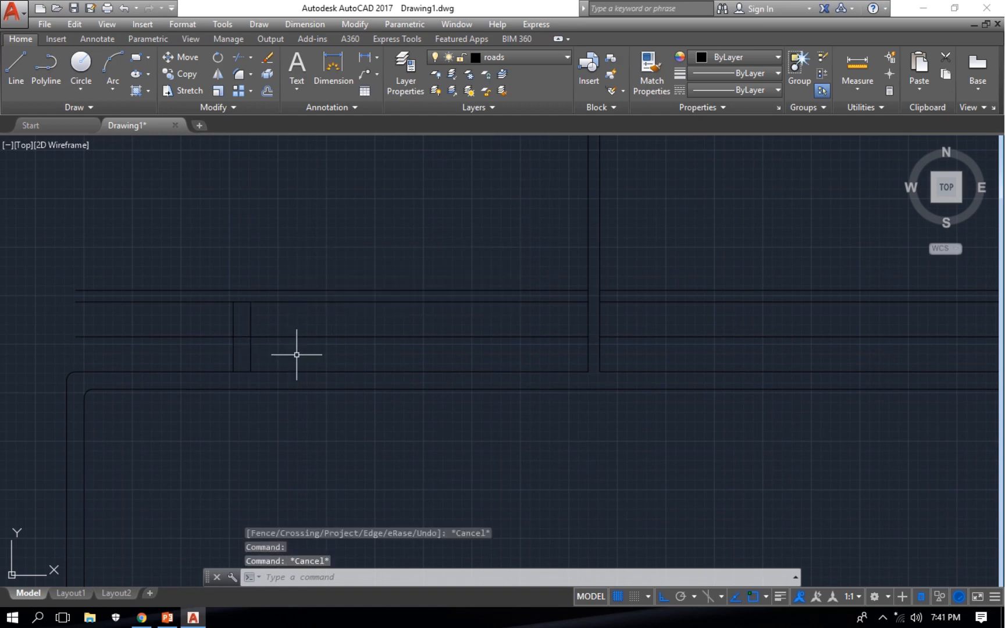
left_click(251, 340)
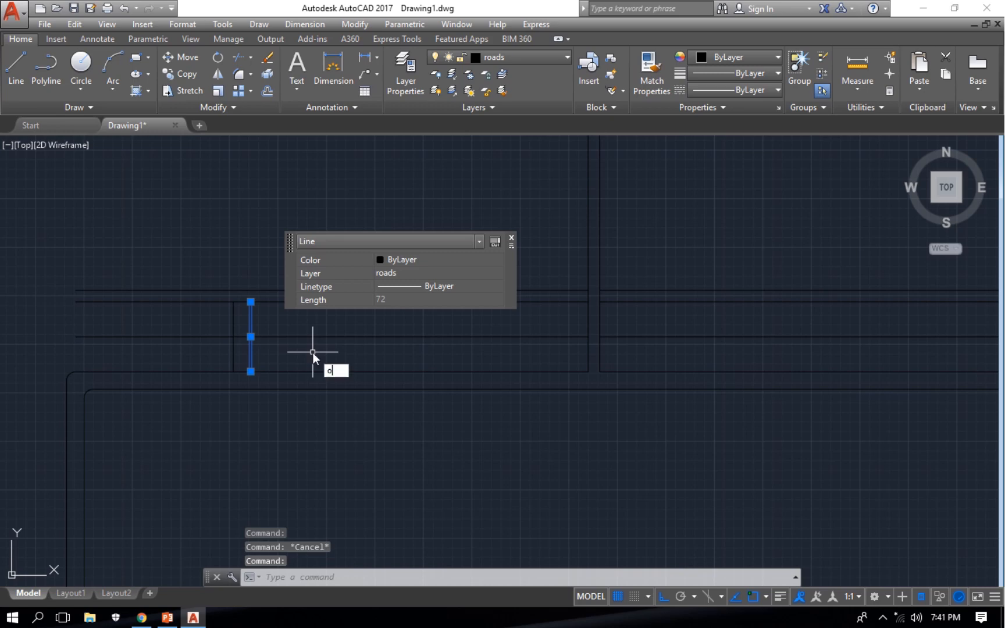
key("Escape")
key("Escape")
scroll(340, 359, "down", 3)
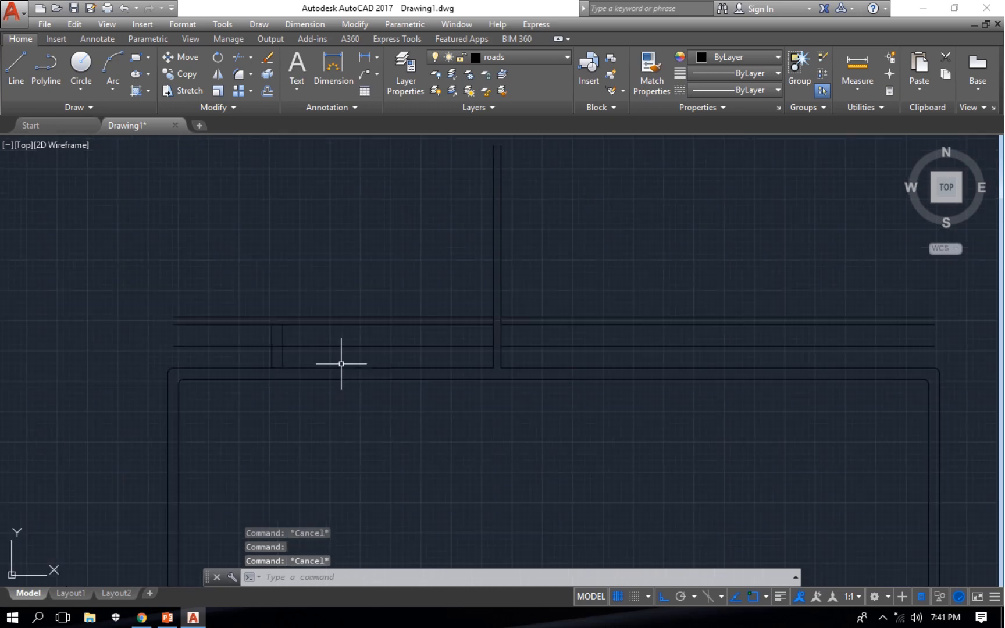
scroll(370, 369, "down", 2)
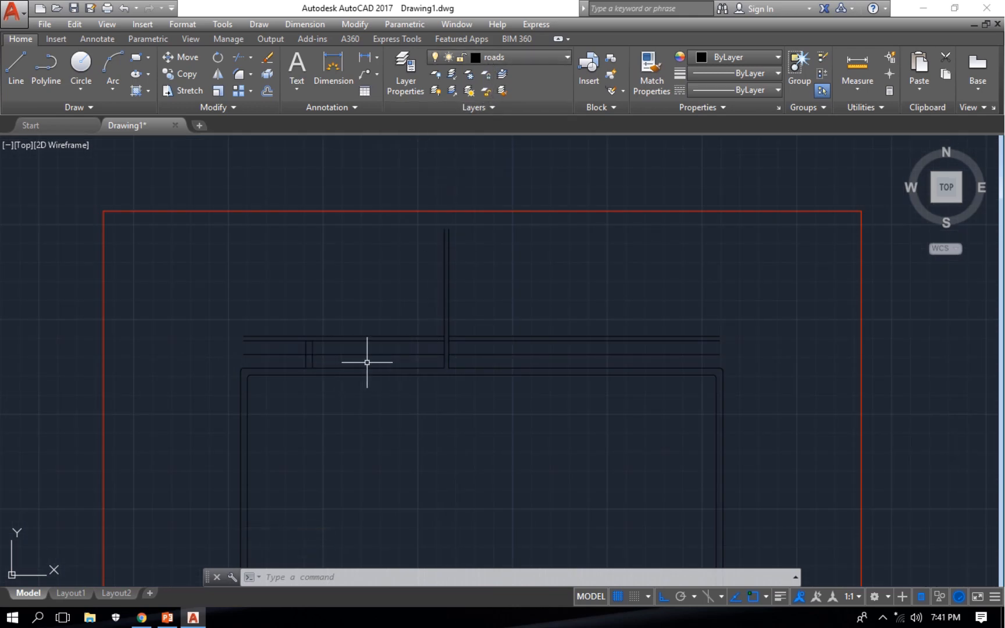
Put the two short vertical plot lines and the plot row's middle line west of the crossing road on the plots layer
left_click(311, 356)
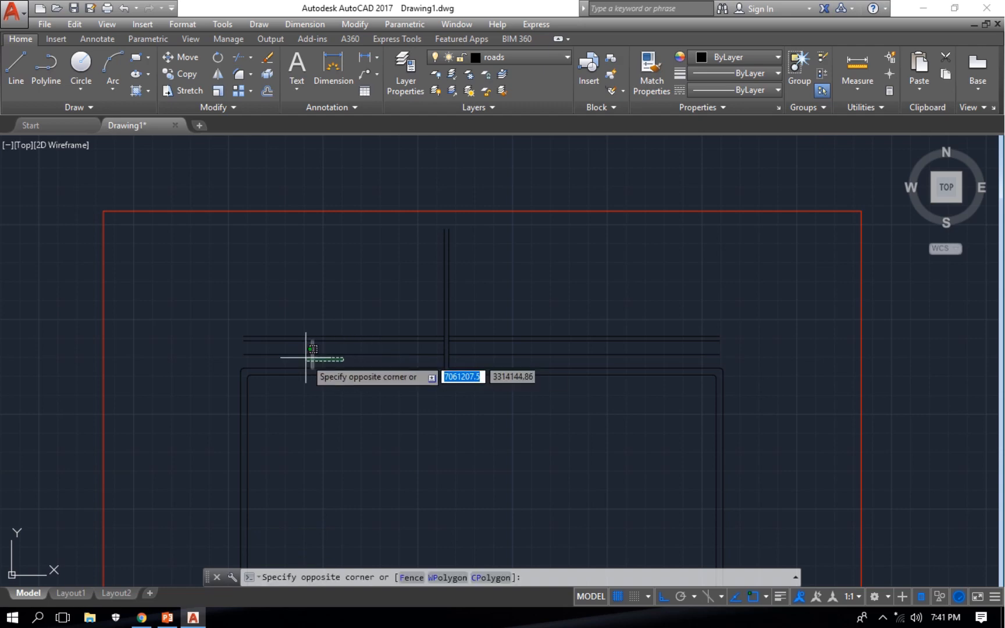
left_click(294, 348)
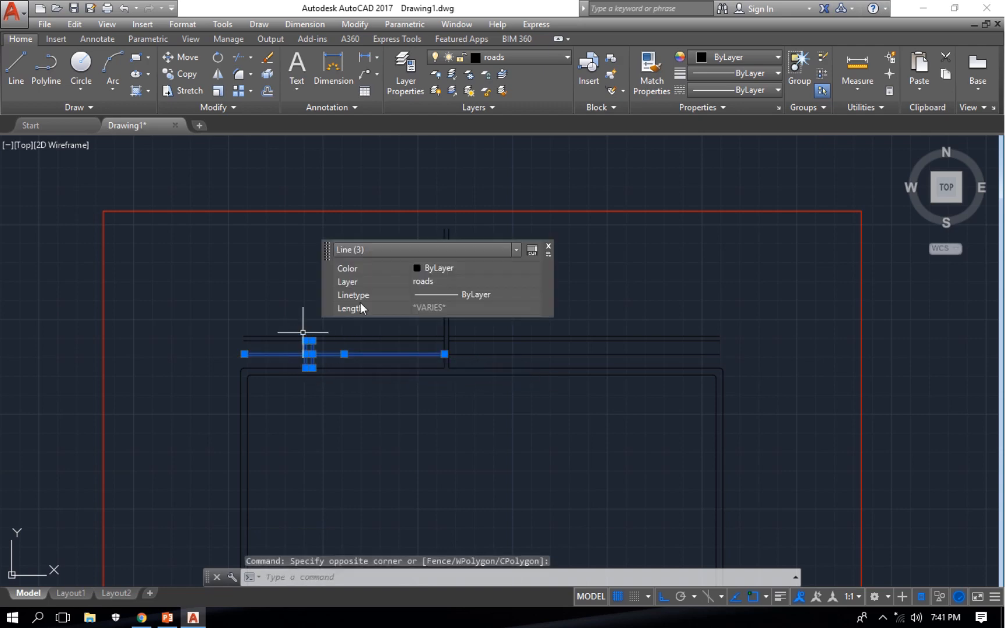
left_click(524, 56)
left_click(465, 282)
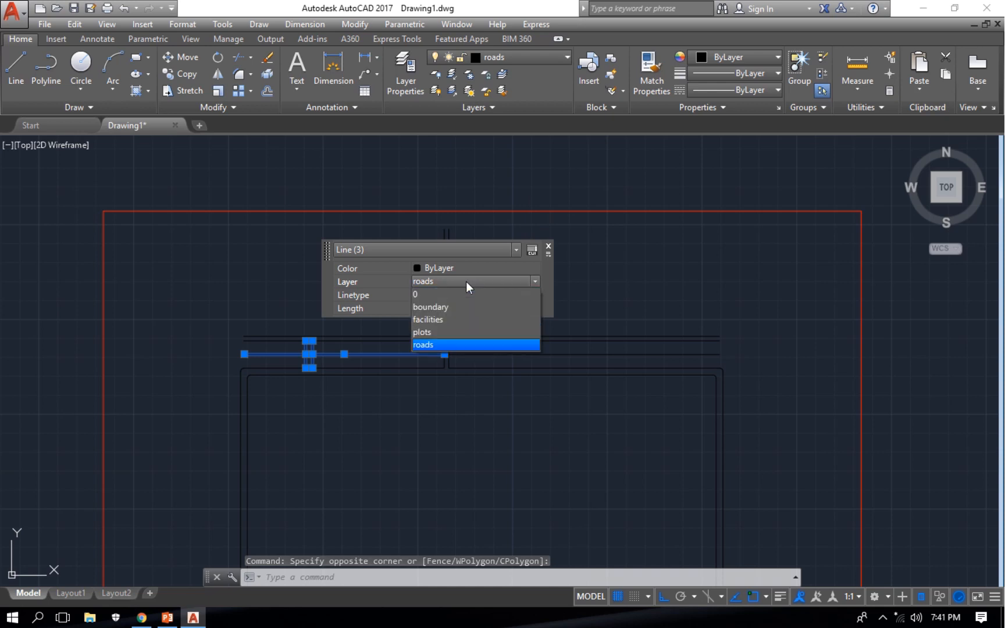
left_click(454, 330)
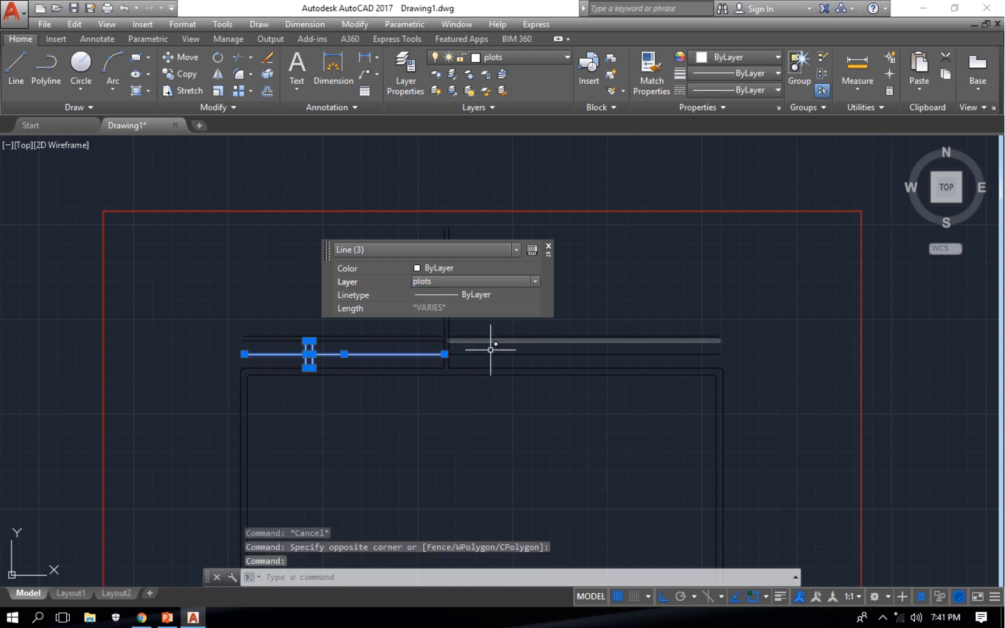
Match the properties of the middle row line west of the crossing road onto the middle line east of it
left_click(518, 354)
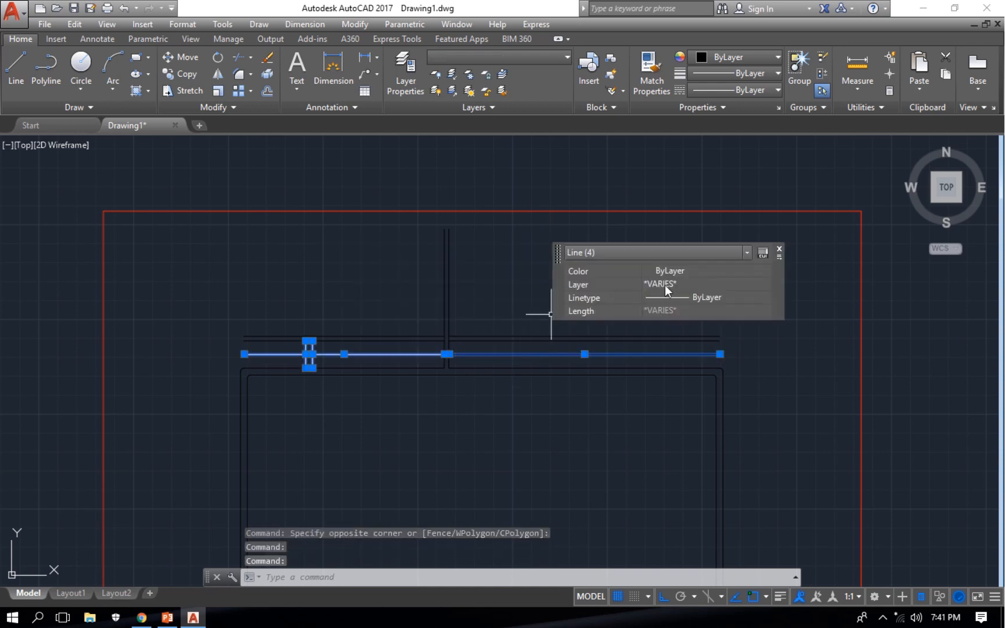
key("Escape")
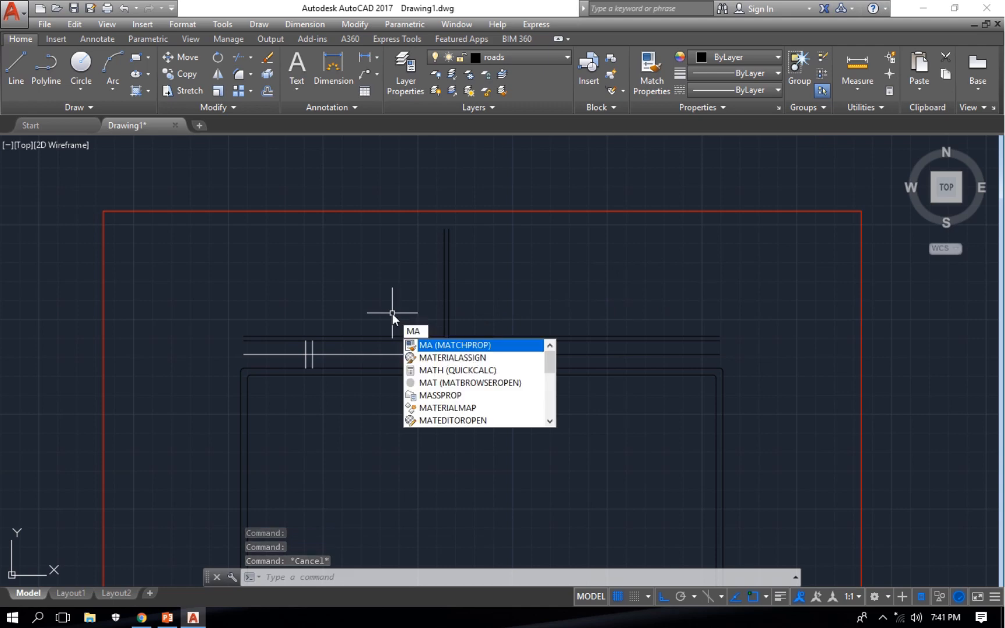
key("Return")
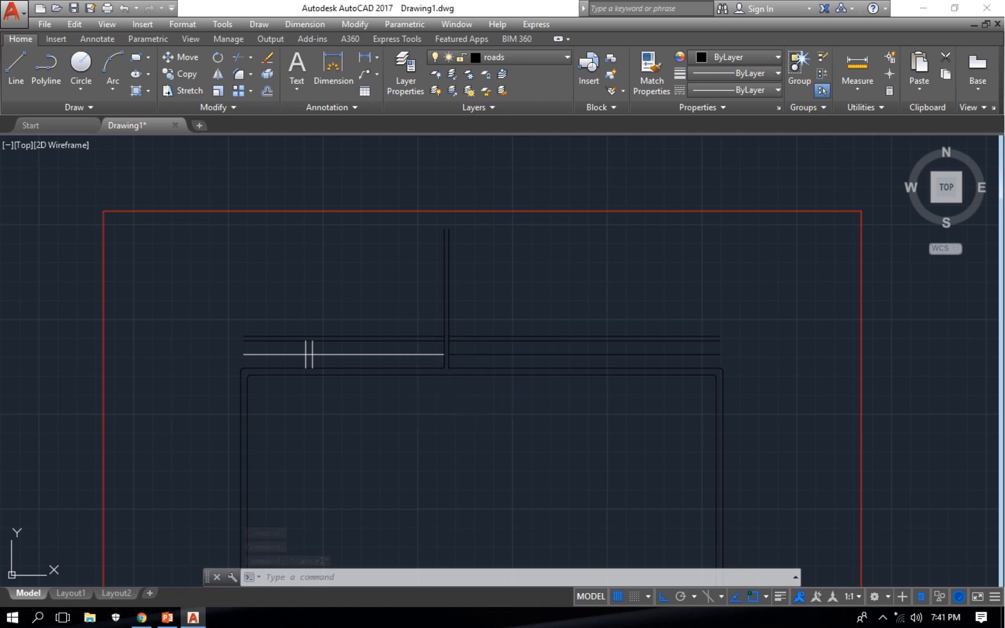
left_click(378, 353)
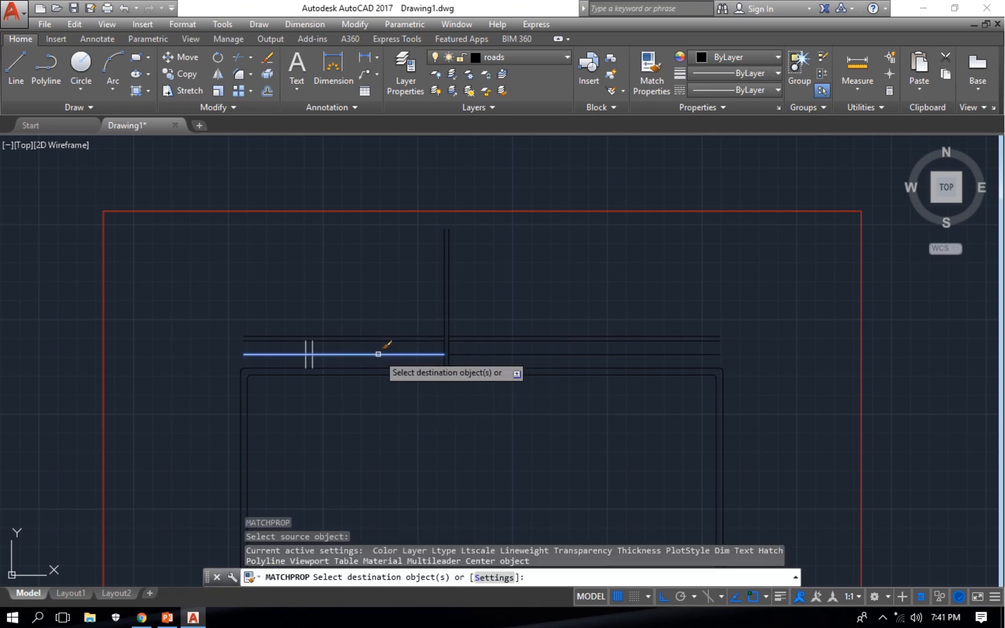
left_click(494, 354)
key("Escape")
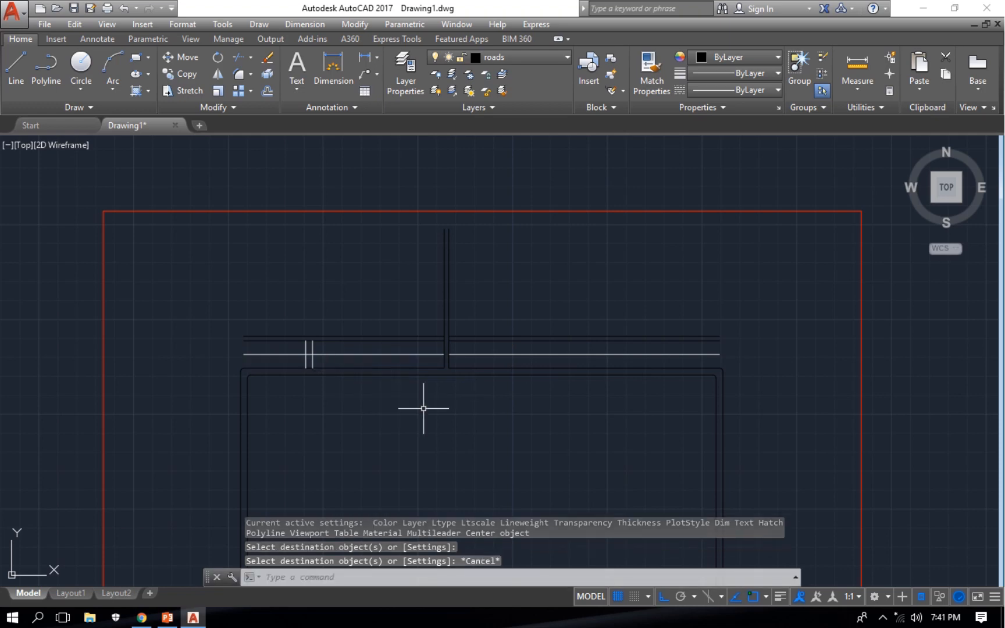
Offset the eastern short plot line repeatedly by 18 to the east, using the Multiple option, to fill the row up to the crossing road
middle_click_drag(563, 377, 550, 393)
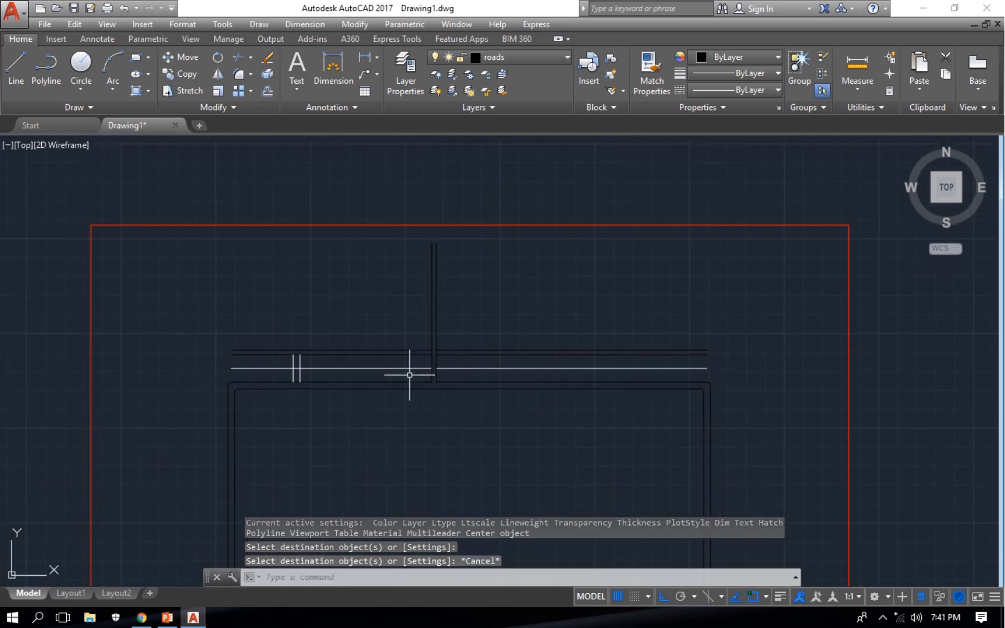
scroll(408, 377, "up", 4)
left_click(125, 365)
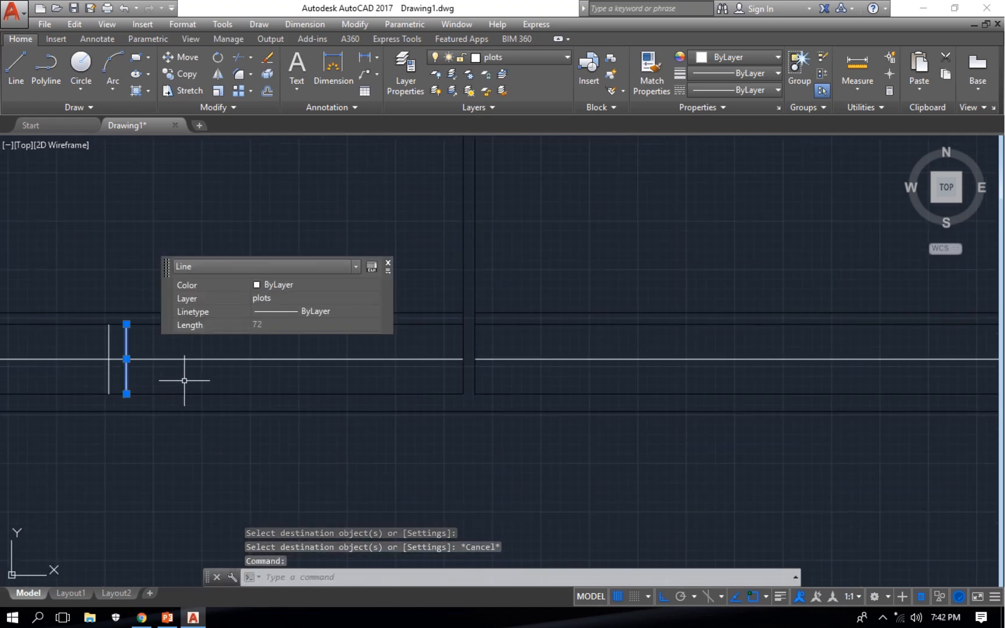
scroll(186, 381, "down", 2)
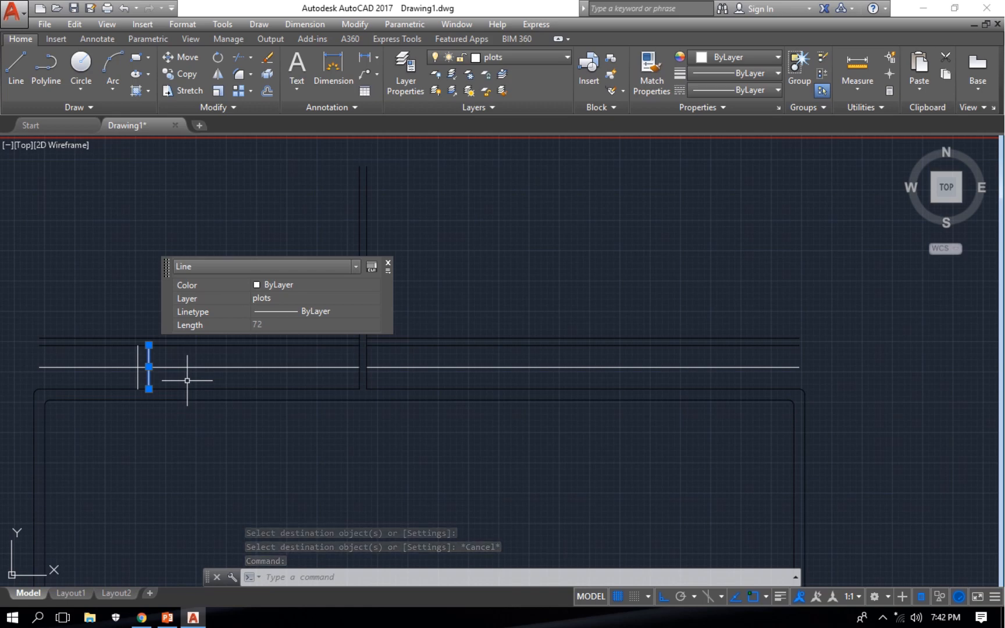
type("O")
key("Return")
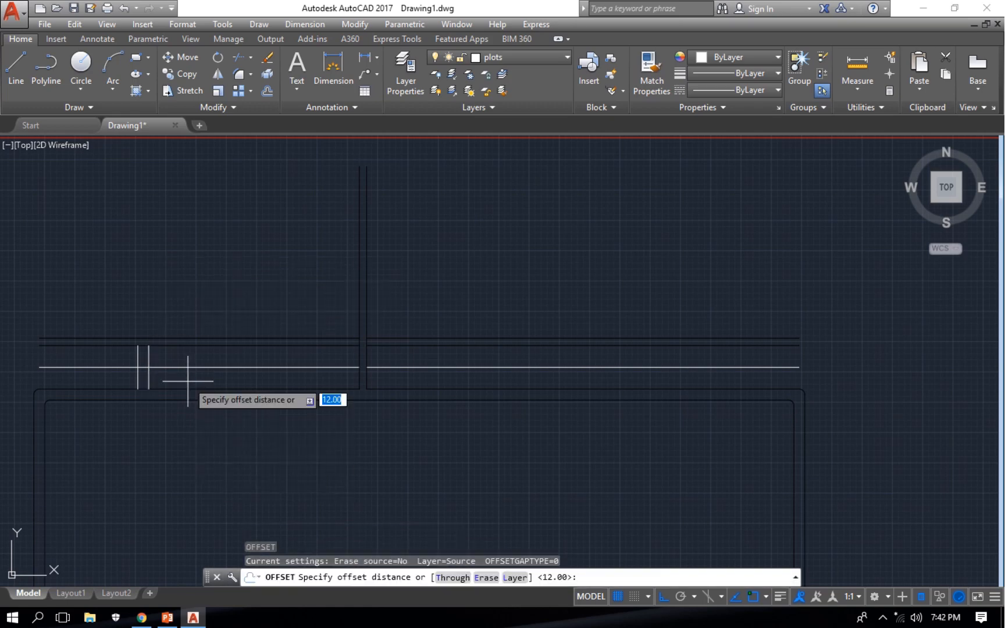
type("18")
key("Return")
right_click(187, 382)
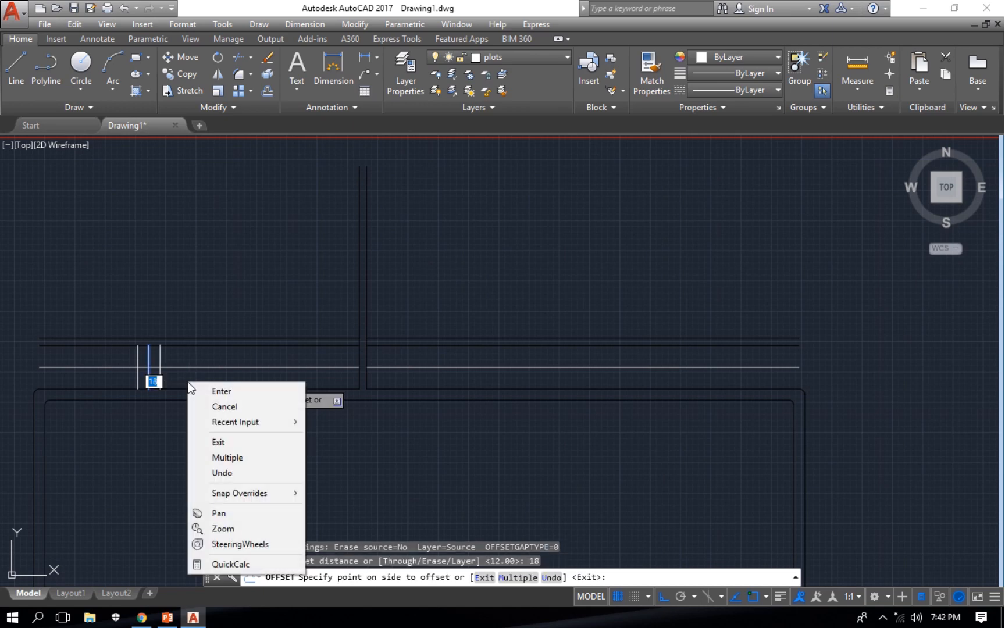
left_click(261, 457)
left_click(328, 446)
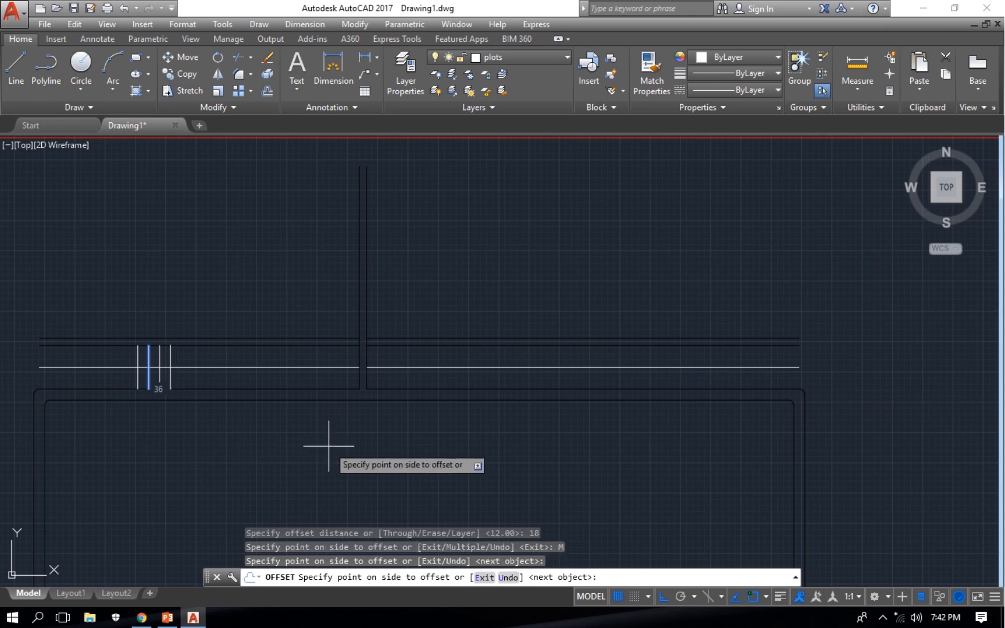
left_click(329, 446)
left_click(328, 446)
left_click(329, 446)
left_click(329, 446)
left_click(329, 446)
left_click(329, 446)
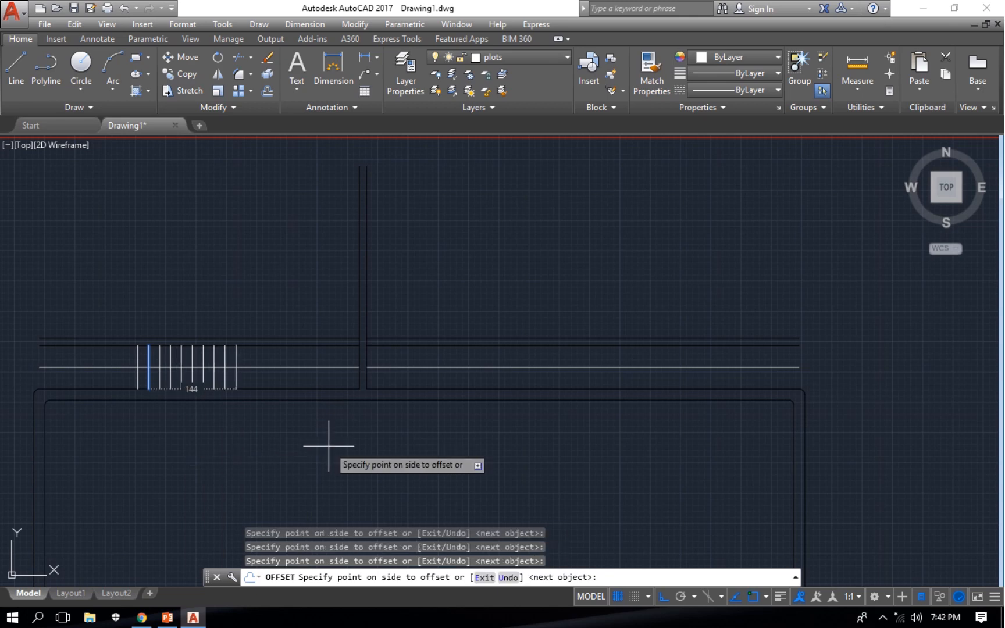
left_click(329, 446)
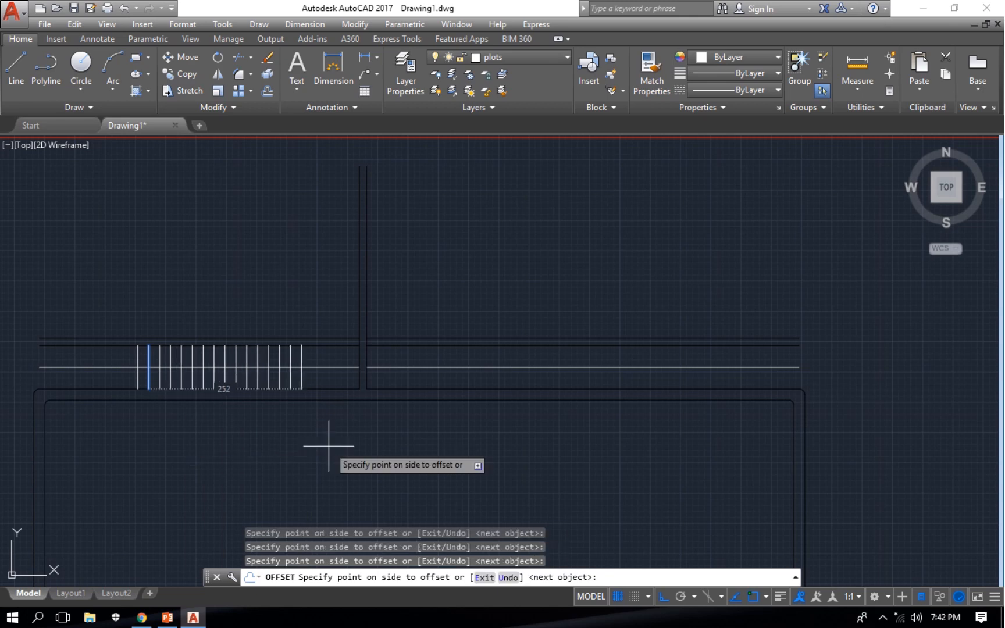
left_click(329, 446)
left_click(329, 446)
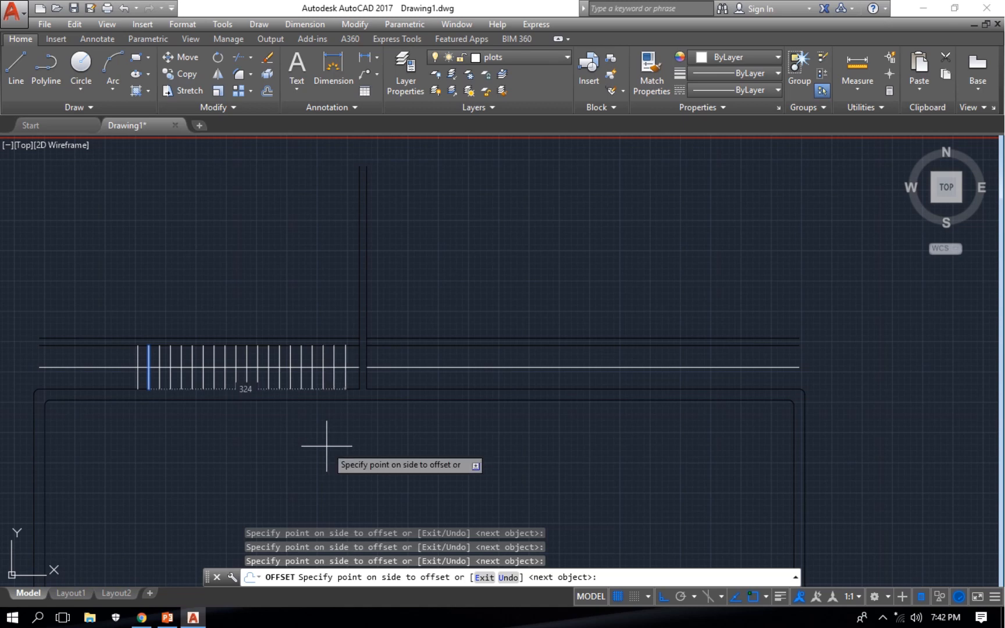
key("Escape")
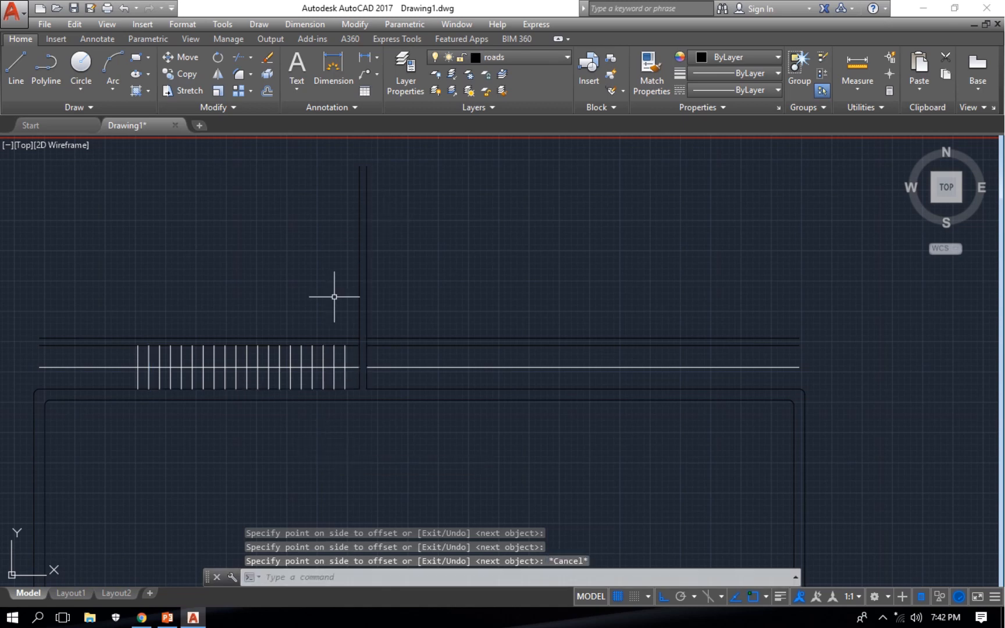
Trim the row's middle line between the last plot line and the crossing road
scroll(362, 374, "up", 5)
scroll(330, 360, "up", 2)
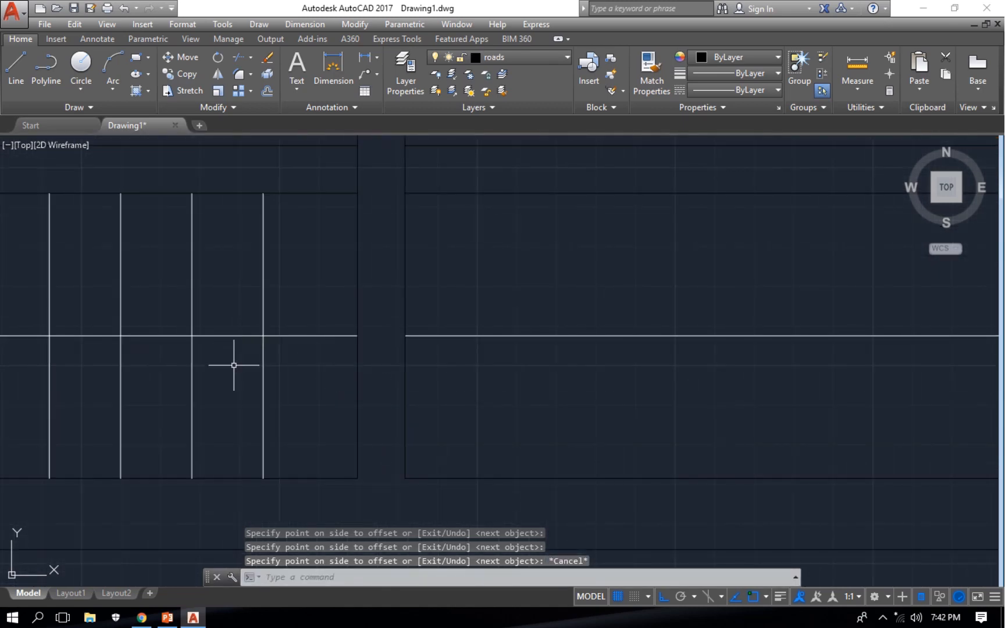
type("tr")
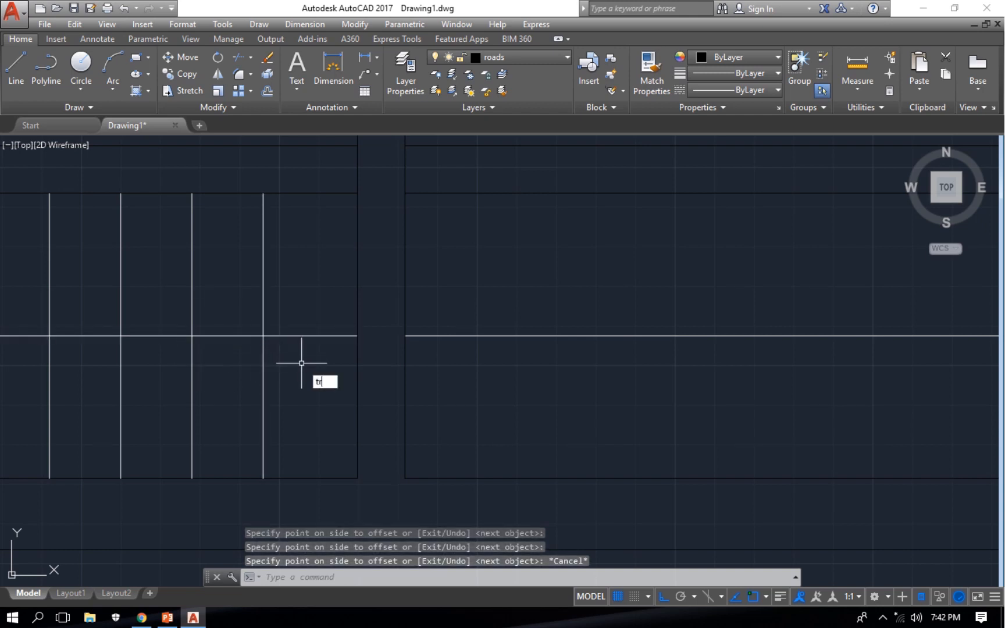
key("Return")
key("Return")
key("Escape")
scroll(330, 343, "down", 2)
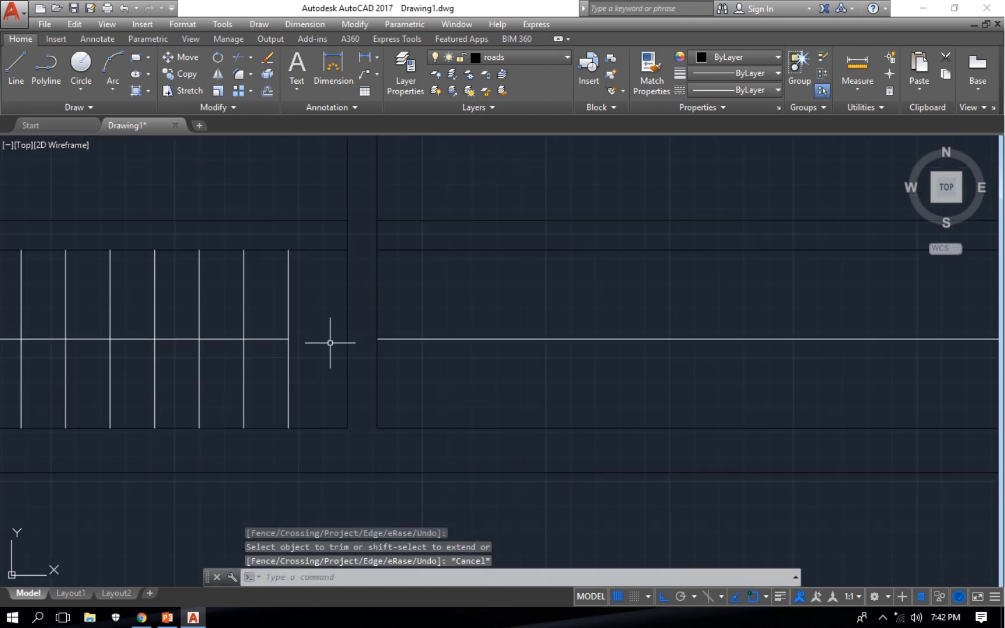
key("Return")
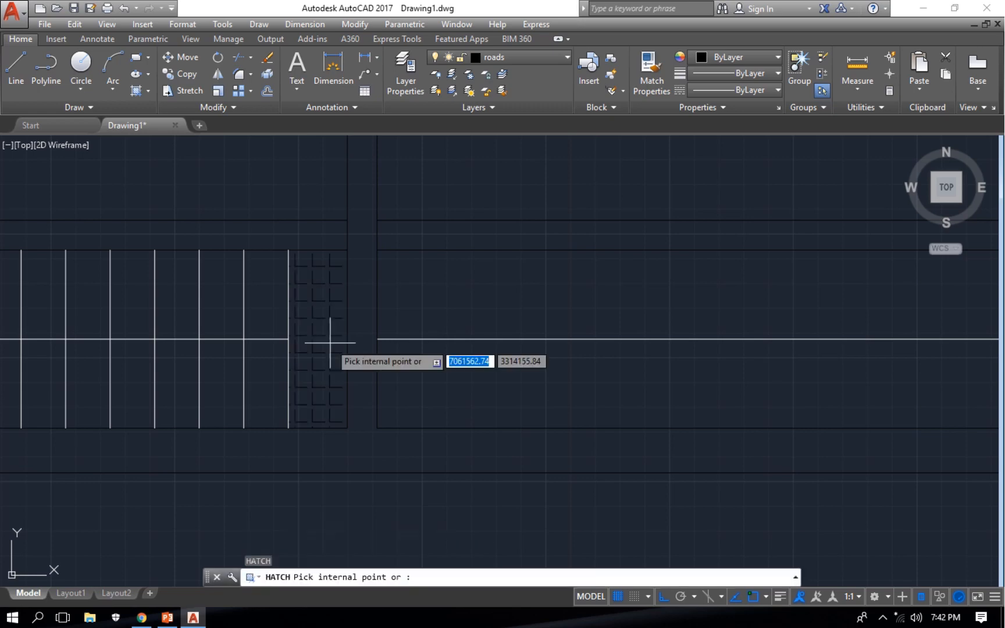
key("Escape")
scroll(359, 369, "down", 2)
scroll(359, 369, "down", 3)
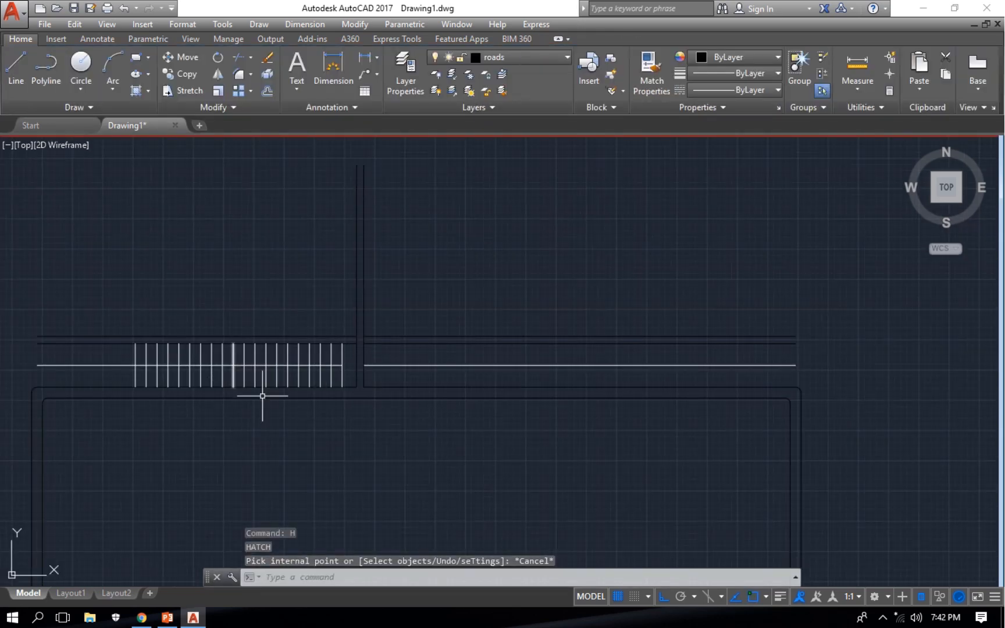
scroll(481, 467, "down", 5)
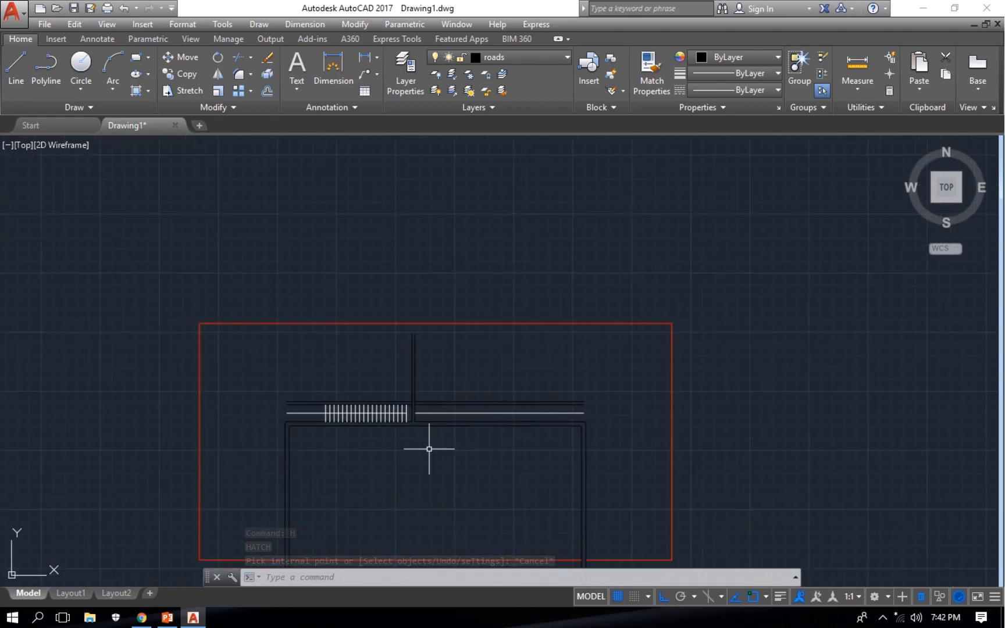
scroll(402, 416, "up", 5)
scroll(402, 416, "up", 2)
middle_click_drag(401, 415, 432, 442)
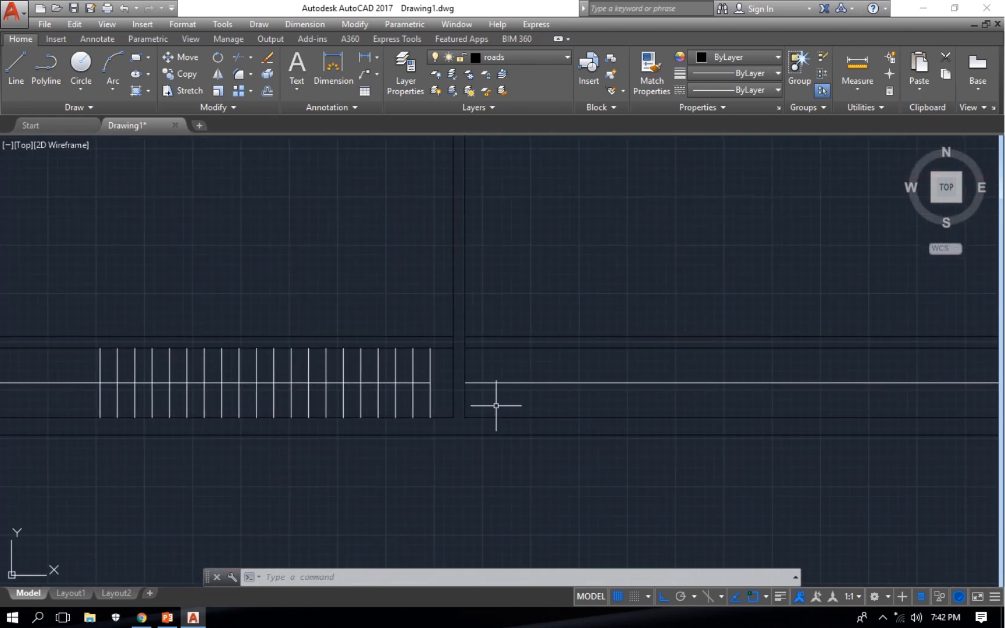
scroll(447, 390, "down", 4)
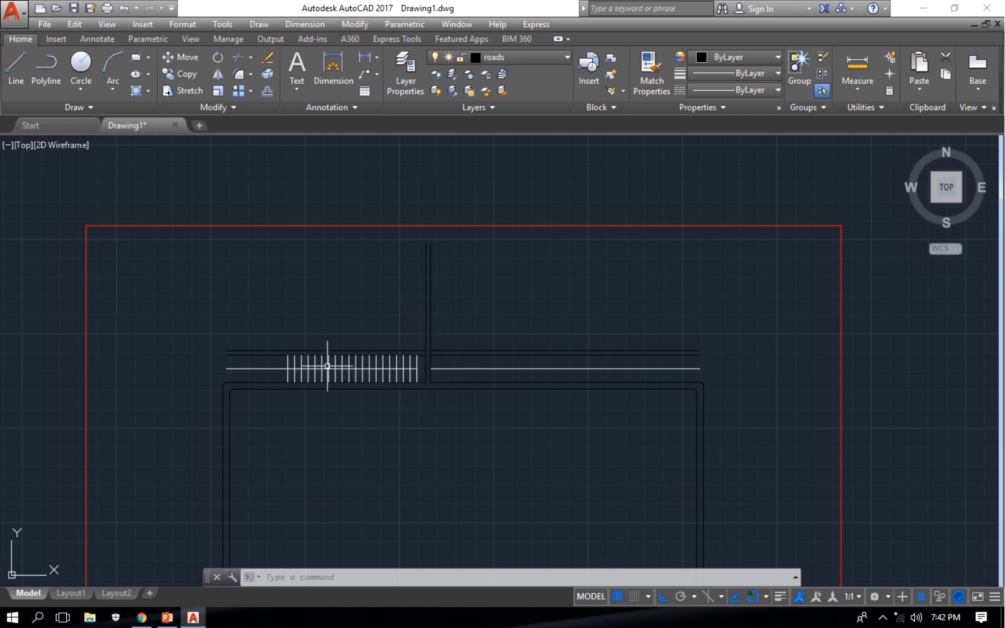
Offset the right edge line of the upper vertical road 72 units to the right
scroll(287, 373, "up", 4)
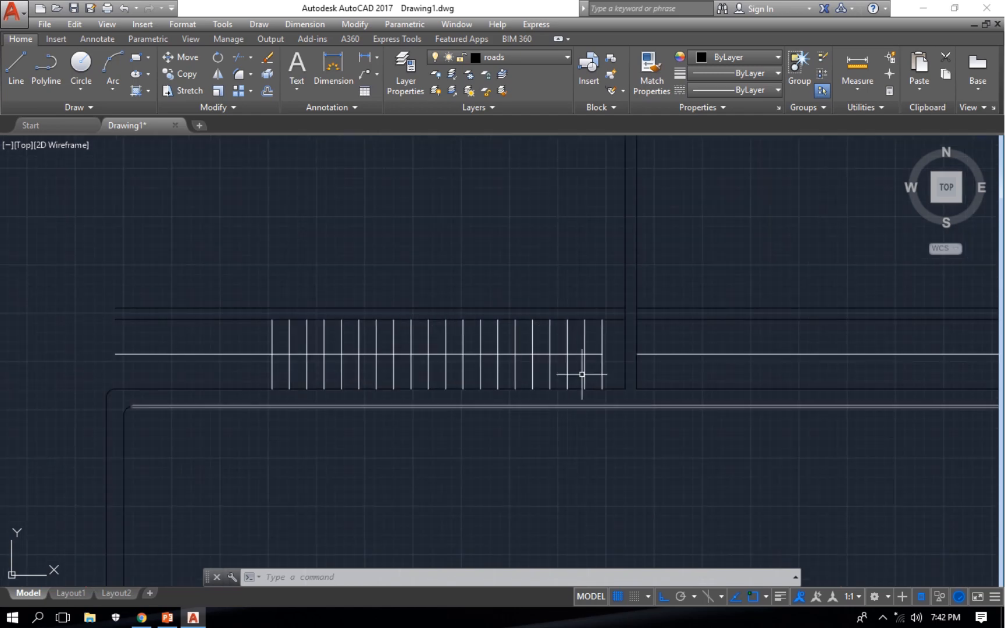
middle_click_drag(492, 406, 283, 427)
middle_click_drag(413, 332, 284, 364)
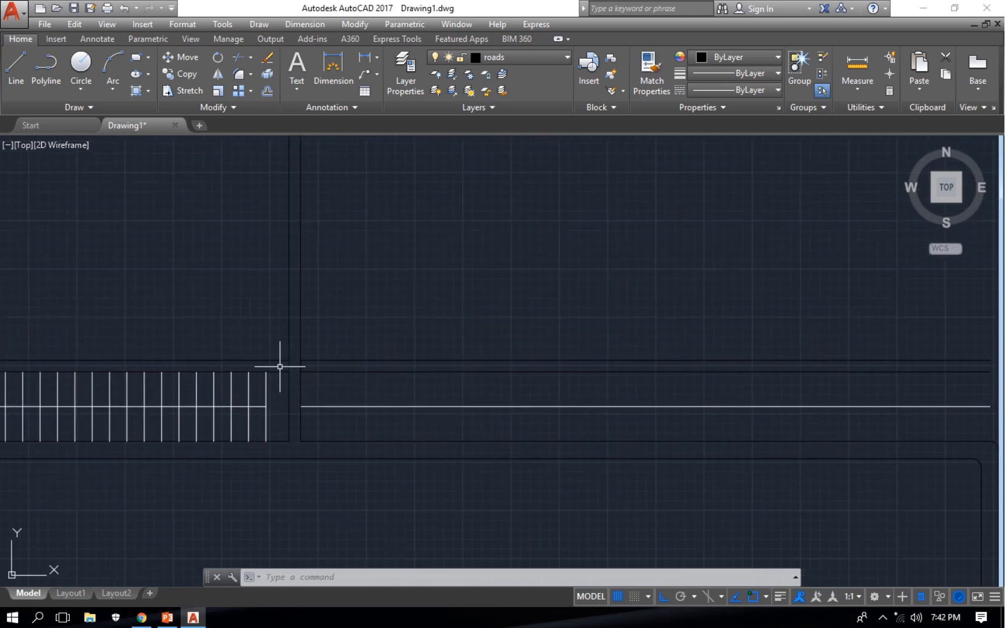
scroll(283, 364, "down", 2)
left_click(294, 308)
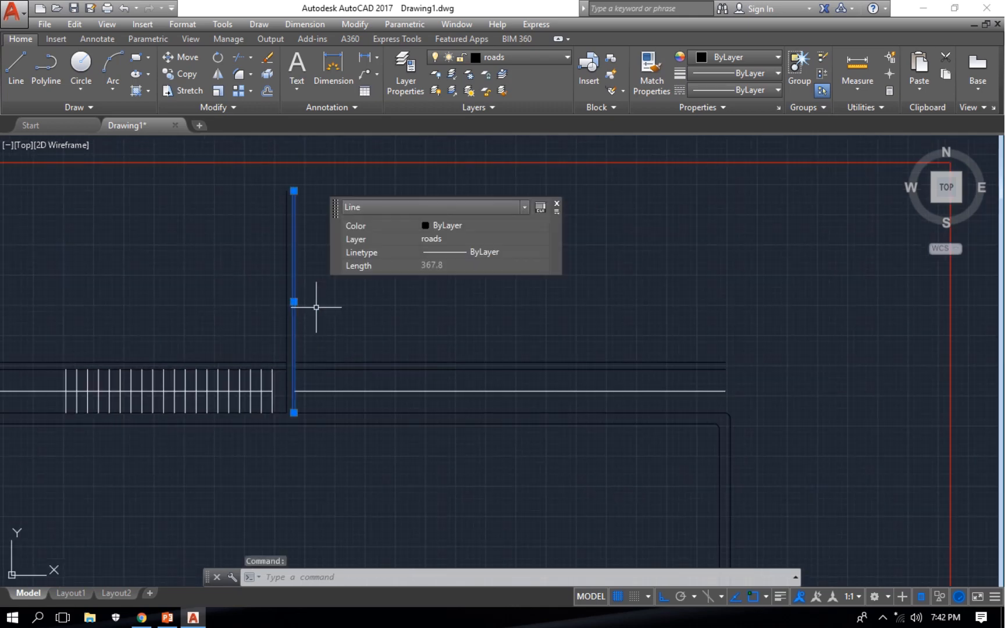
key("Return")
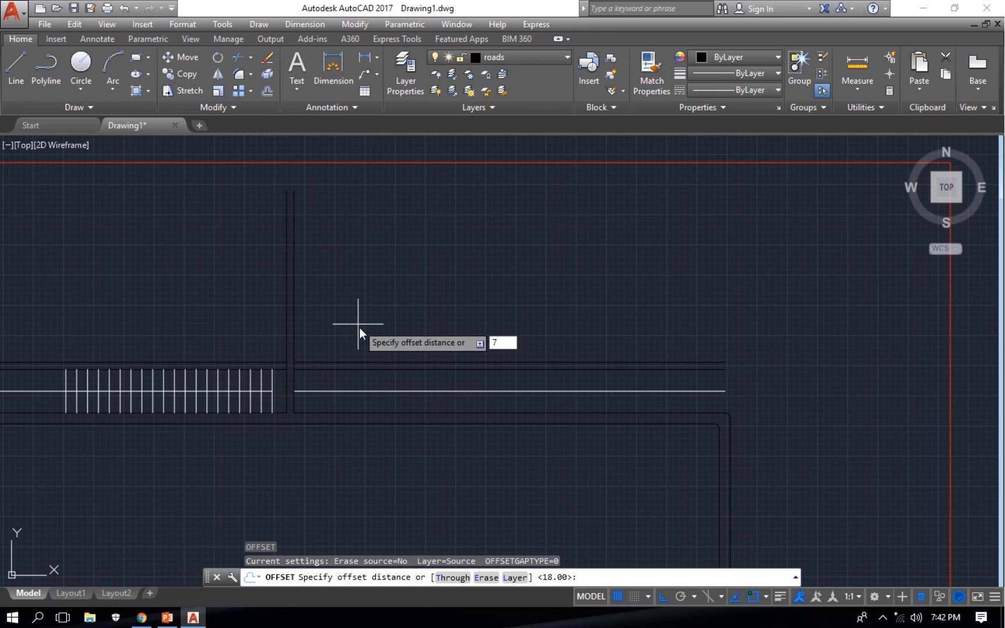
key("Return")
left_click(295, 324)
left_click(356, 327)
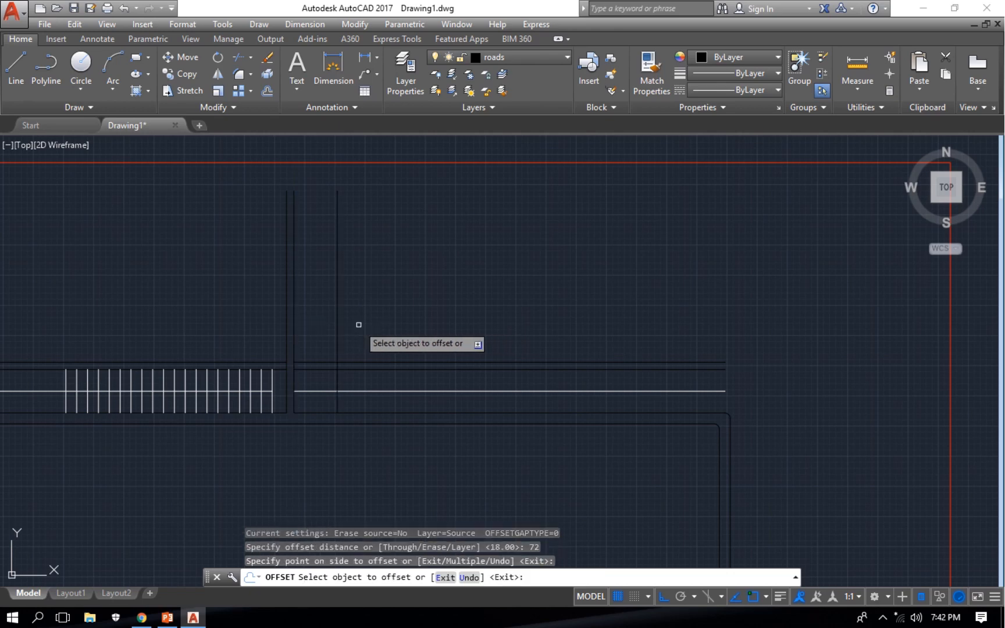
Offset the new vertical line another 12 units to the right to form a second vertical road
left_click(338, 324)
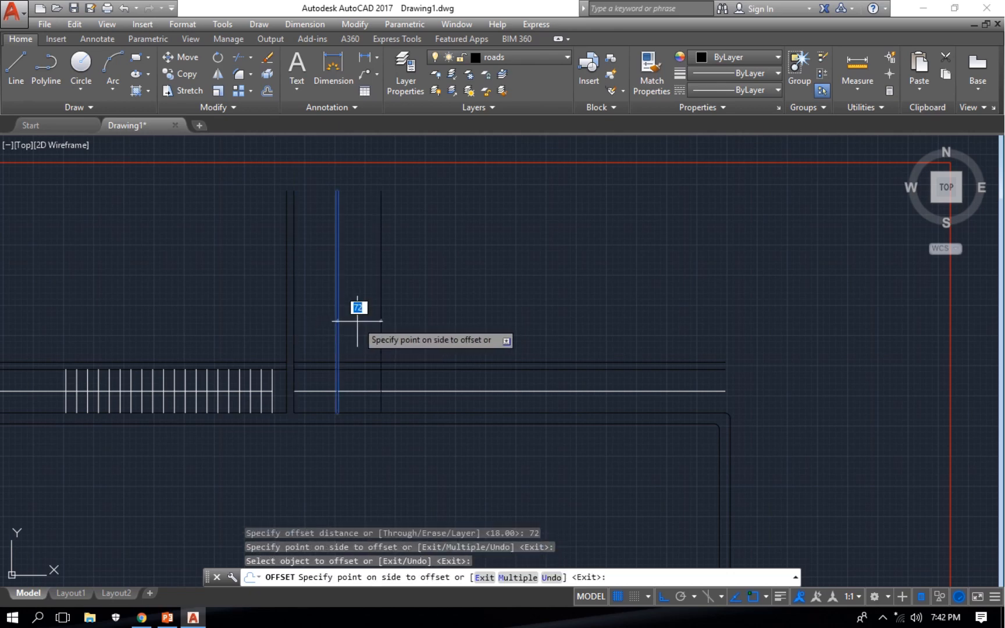
type("12")
key("Return")
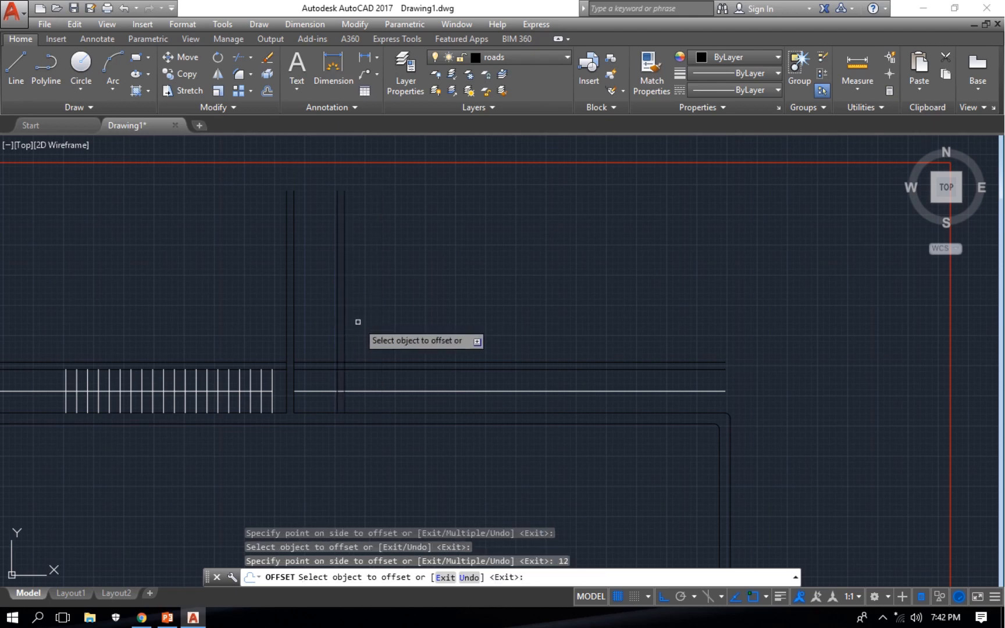
key("Escape")
Trim the horizontal road and plot lines crossing the block between the two vertical roads
type("t")
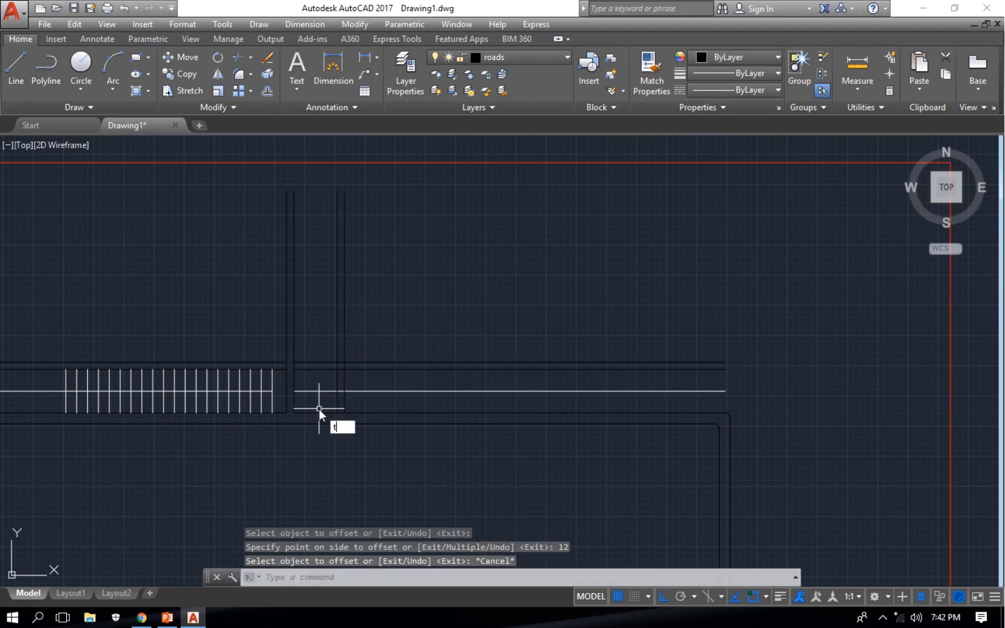
type("r")
key("Return")
key("Return")
left_click(336, 408)
left_click(314, 340)
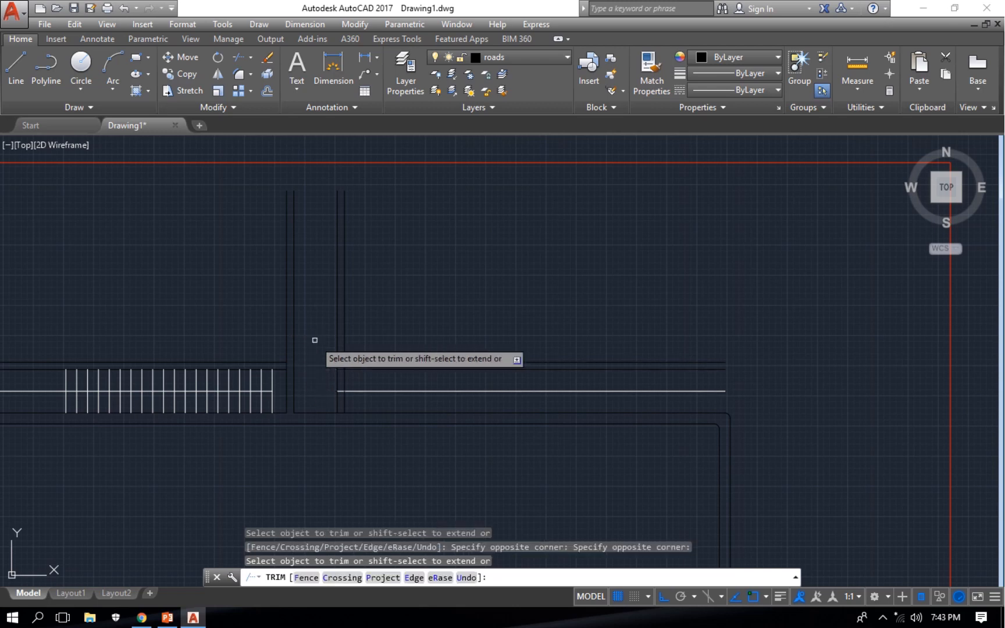
key("Escape")
Trim the horizontal line segments crossing the second vertical road, including the one closing its lower opening
scroll(315, 412, "up", 2)
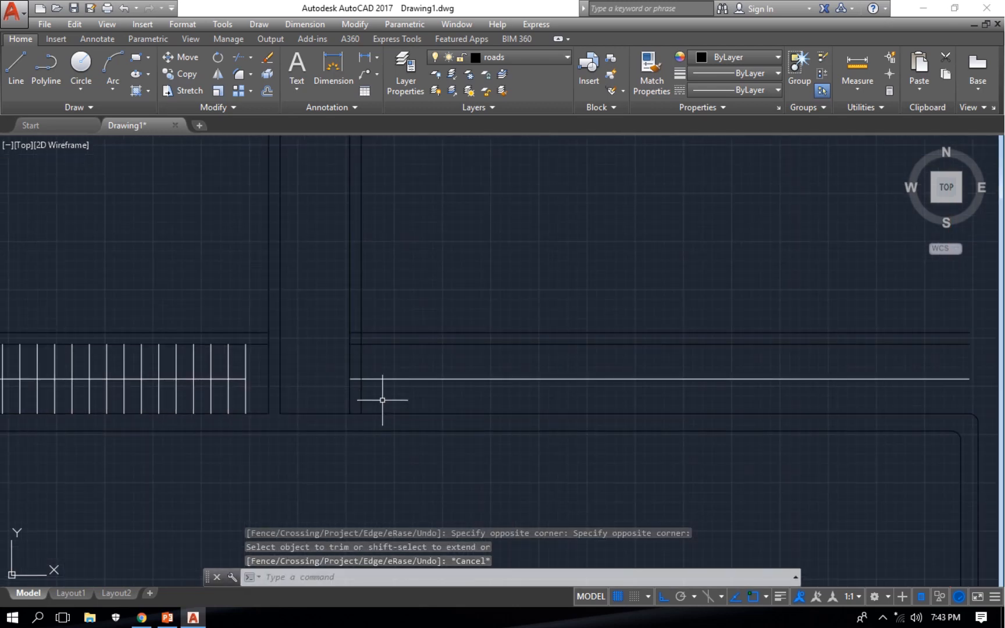
type("tr")
key("Return")
key("Return")
left_click(355, 379)
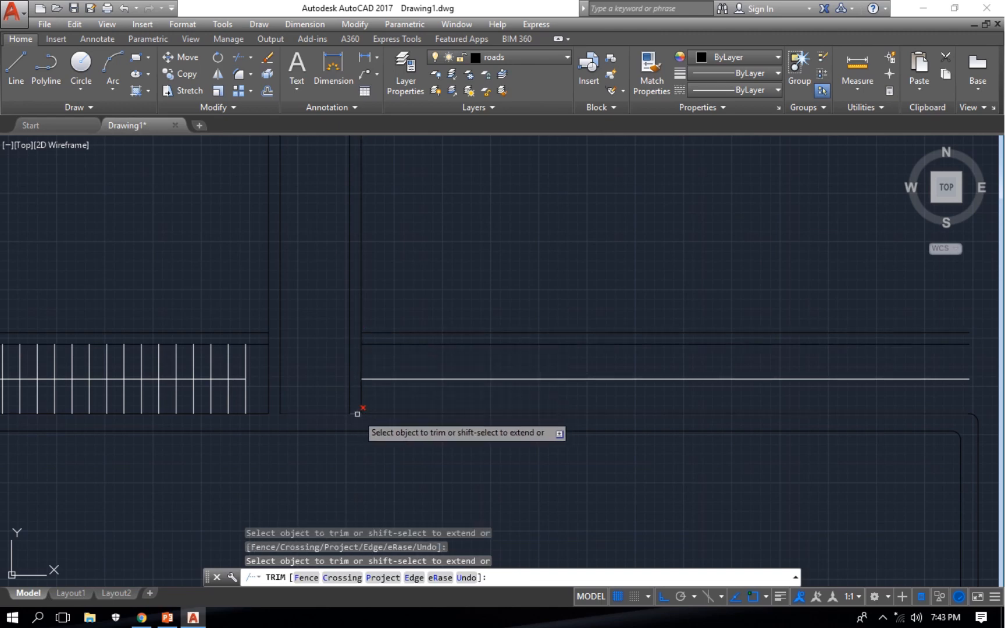
key("Escape")
Trim the first vertical road's left edge where the horizontal road joins it, opening the junction
scroll(401, 409, "down", 4)
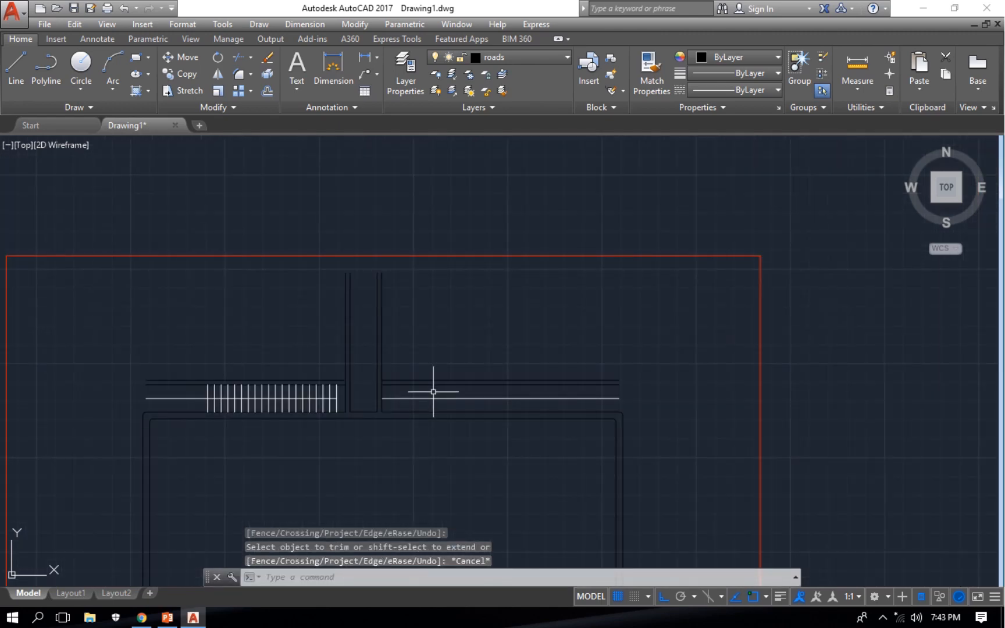
type("tr")
key("Return")
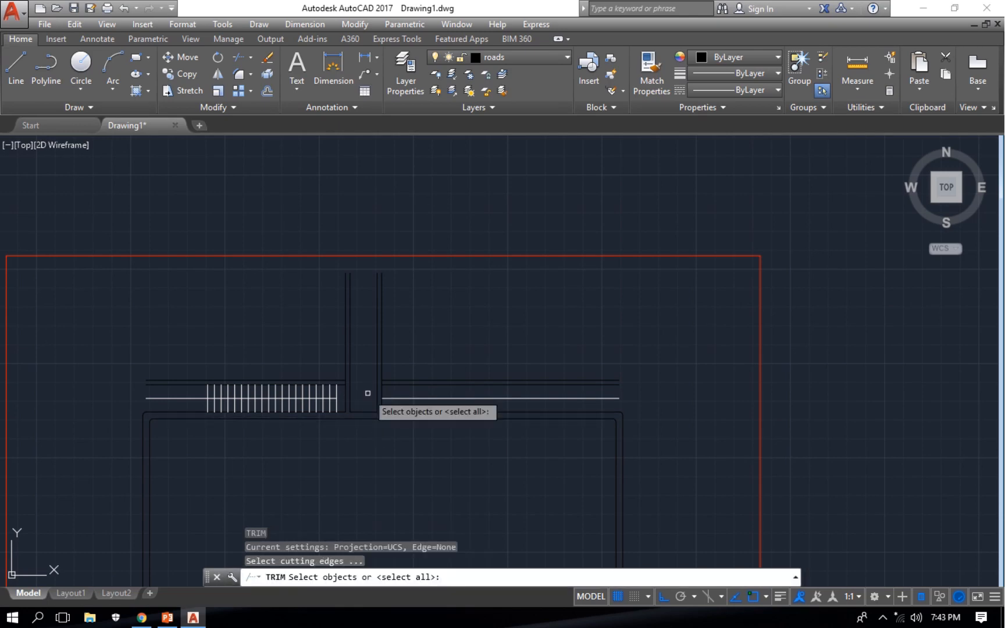
key("Return")
scroll(350, 382, "up", 10)
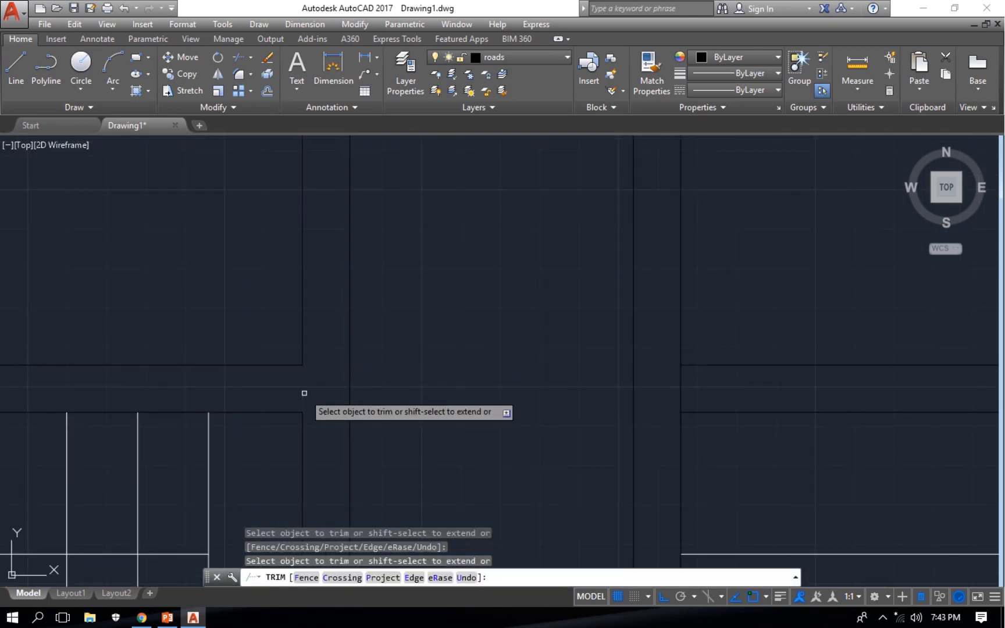
scroll(361, 436, "down", 6)
key("Escape")
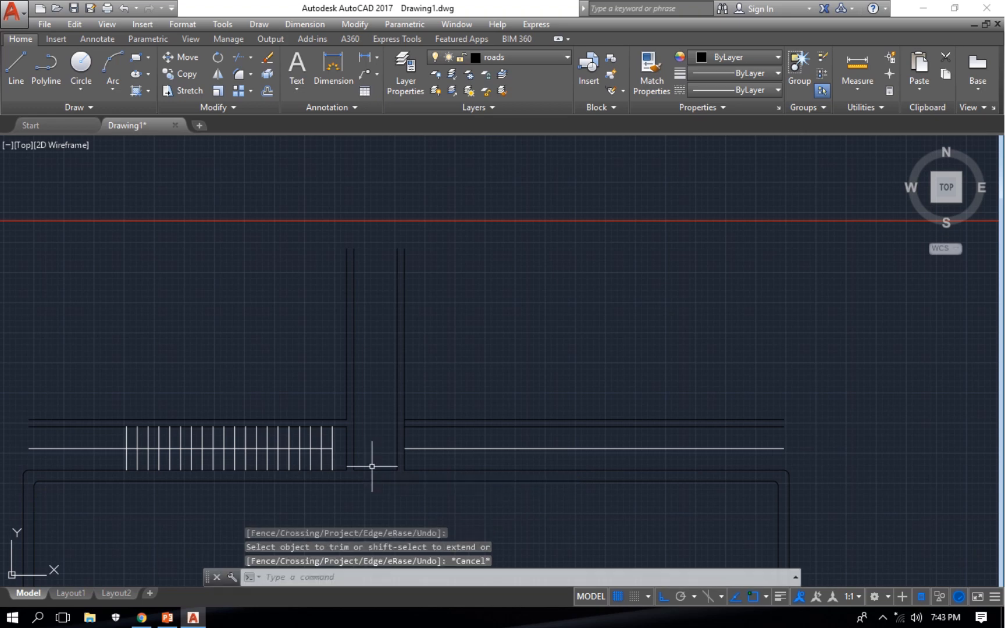
Fillet the three corners along the first vertical road's left side, at the horizontal road and below the divided plots, with a radius of 9
scroll(353, 415, "up", 5)
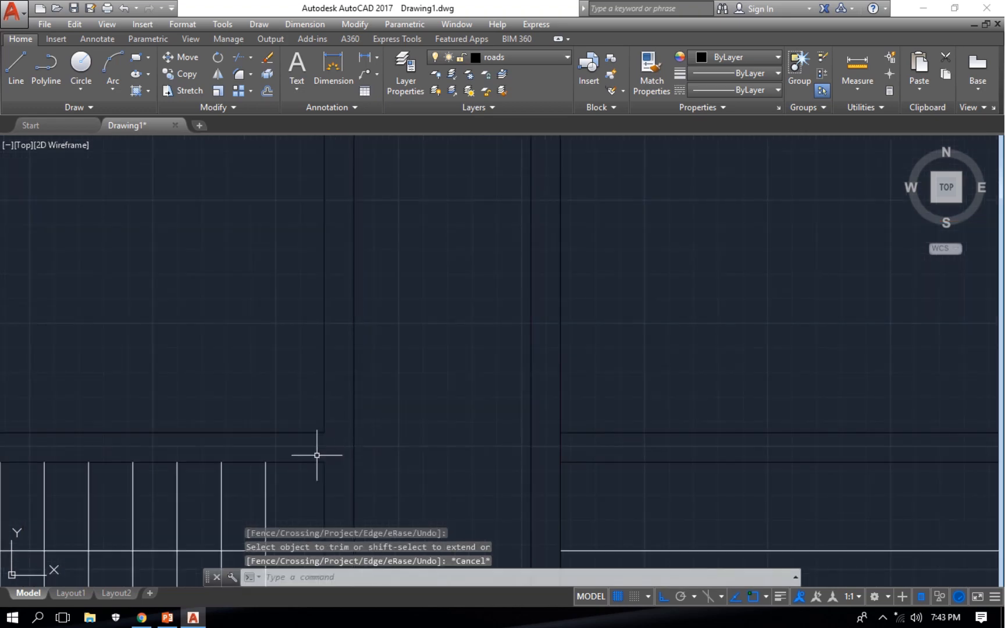
middle_click_drag(341, 439, 344, 339)
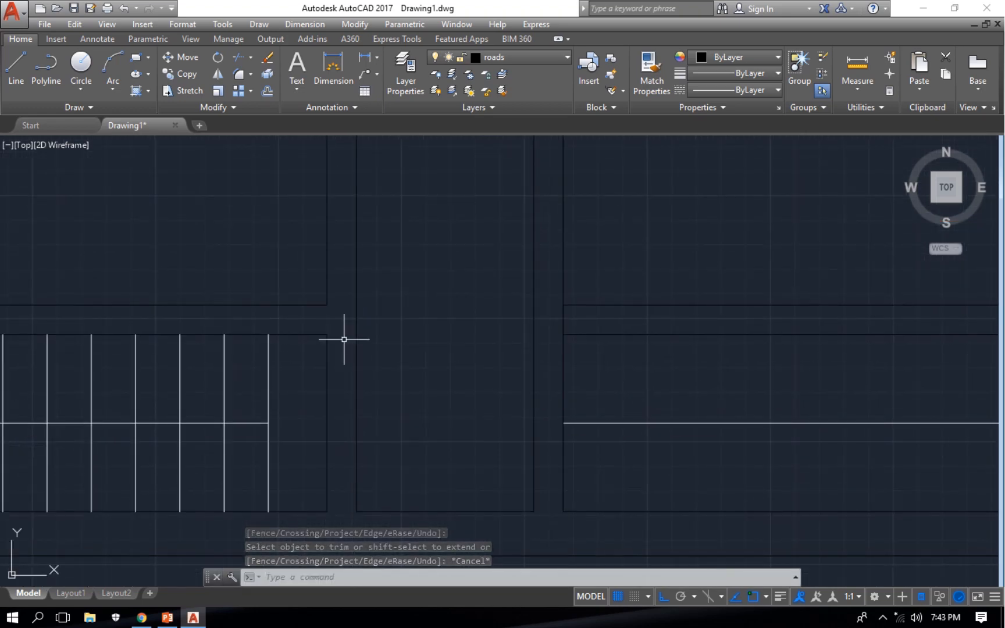
type("f")
key("Return")
left_click(311, 334)
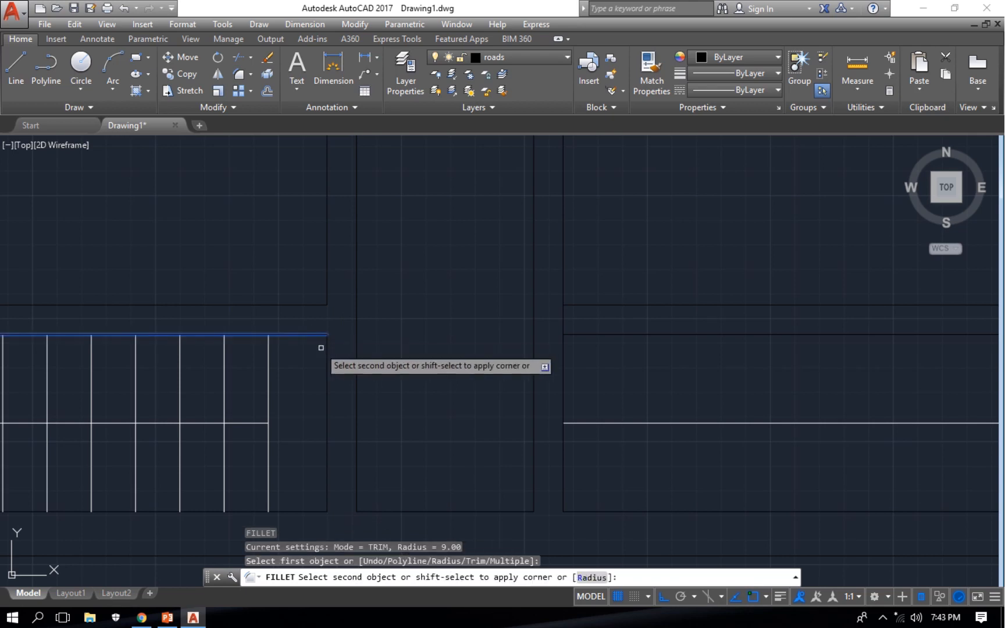
left_click(327, 348)
key("Return")
left_click(308, 304)
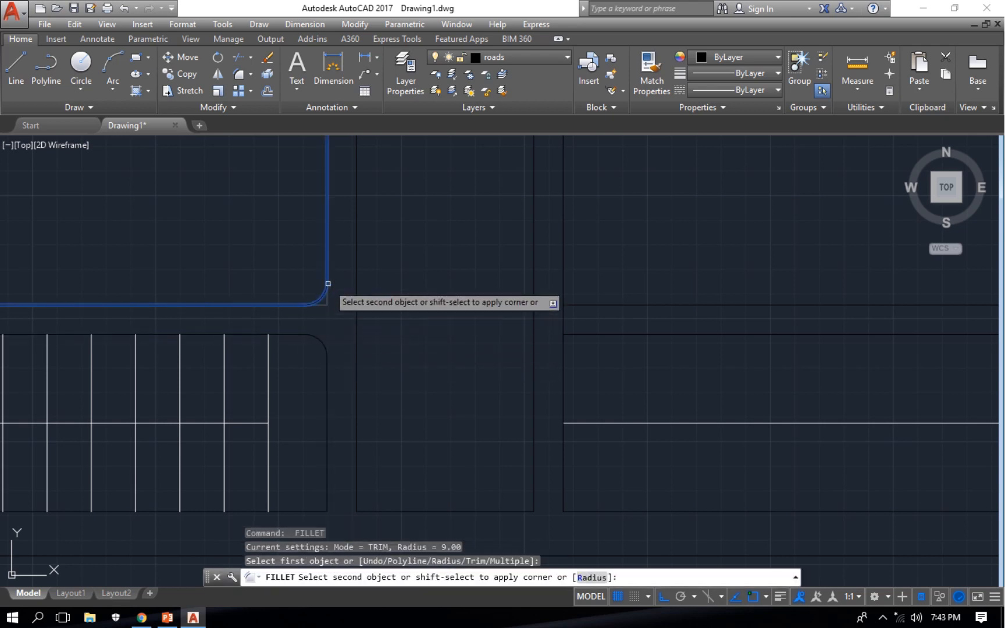
left_click(328, 283)
scroll(343, 384, "down", 4)
key("Return")
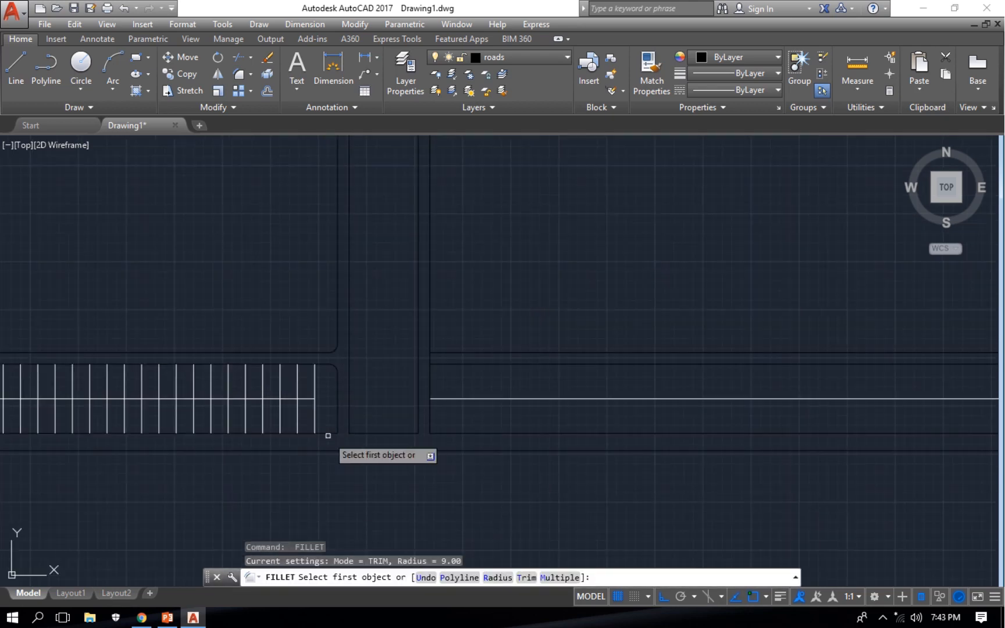
left_click(328, 436)
left_click(337, 416)
Fillet both bottom corners of the narrow block between the two vertical roads with a radius of 9
key("Return")
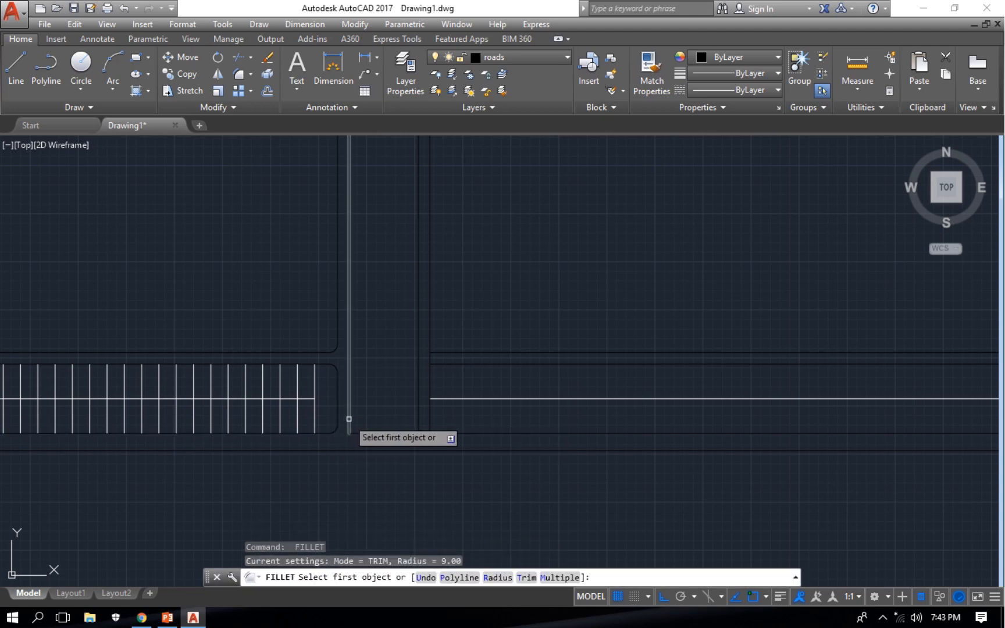
left_click(349, 419)
left_click(370, 434)
key("Return")
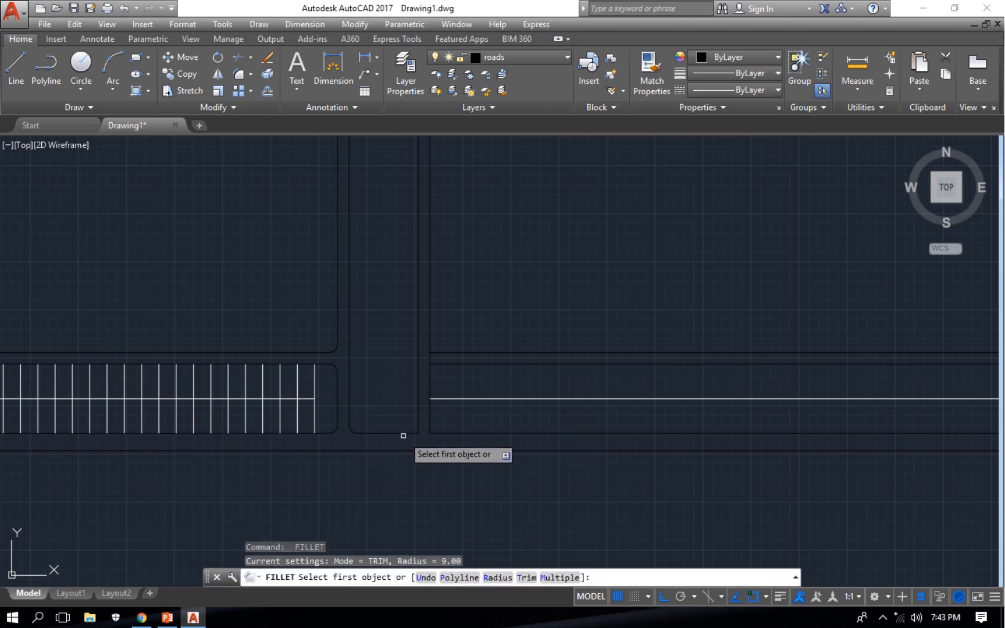
left_click(418, 433)
left_click(421, 433)
key("Return")
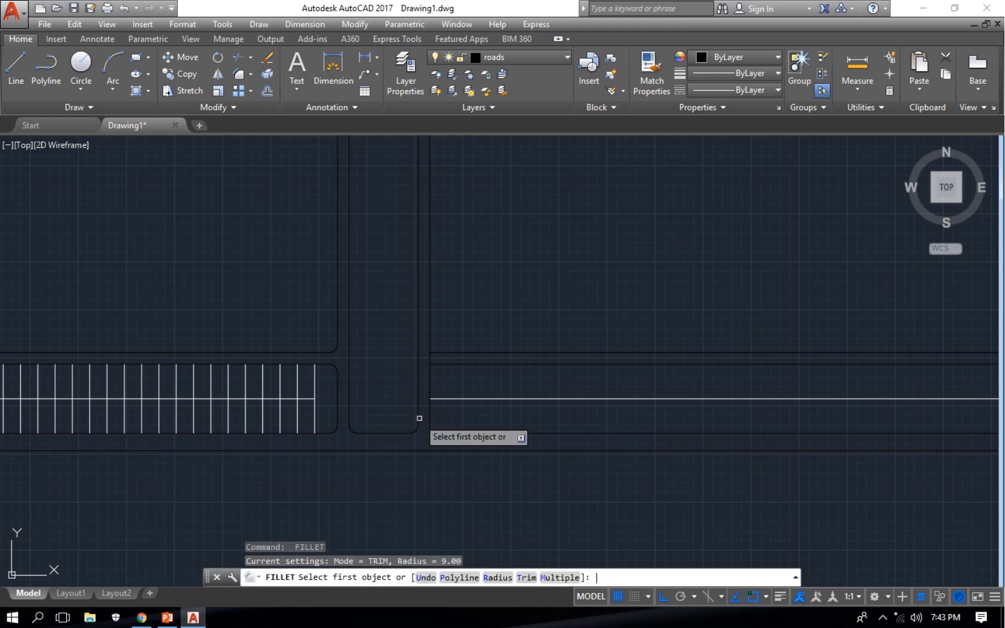
scroll(413, 456, "down", 4)
key("Escape")
Offset the bottom edge of the narrow block upward by 18 units
scroll(401, 446, "up", 5)
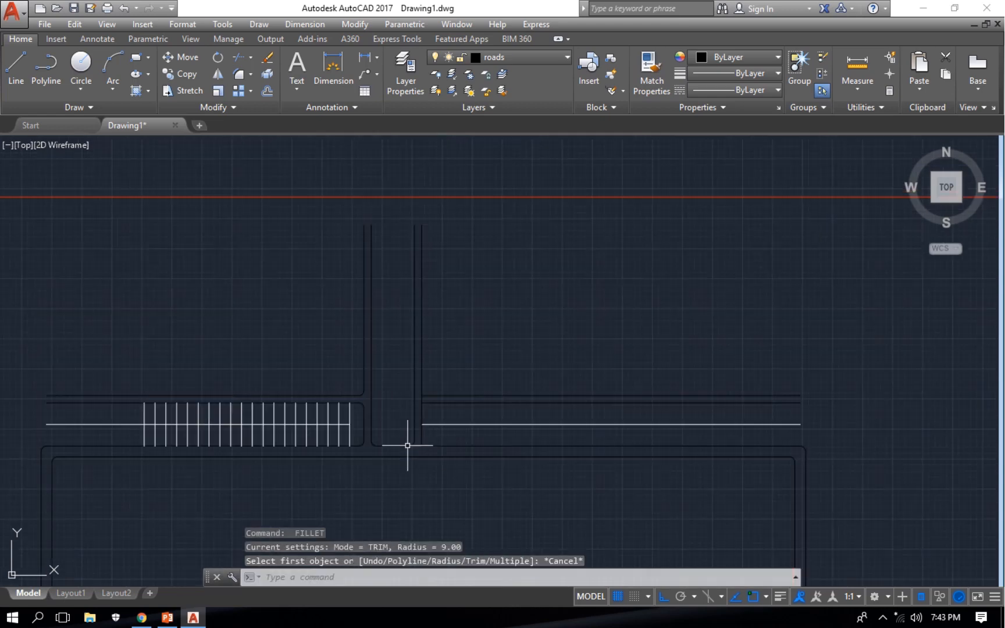
left_click(382, 451)
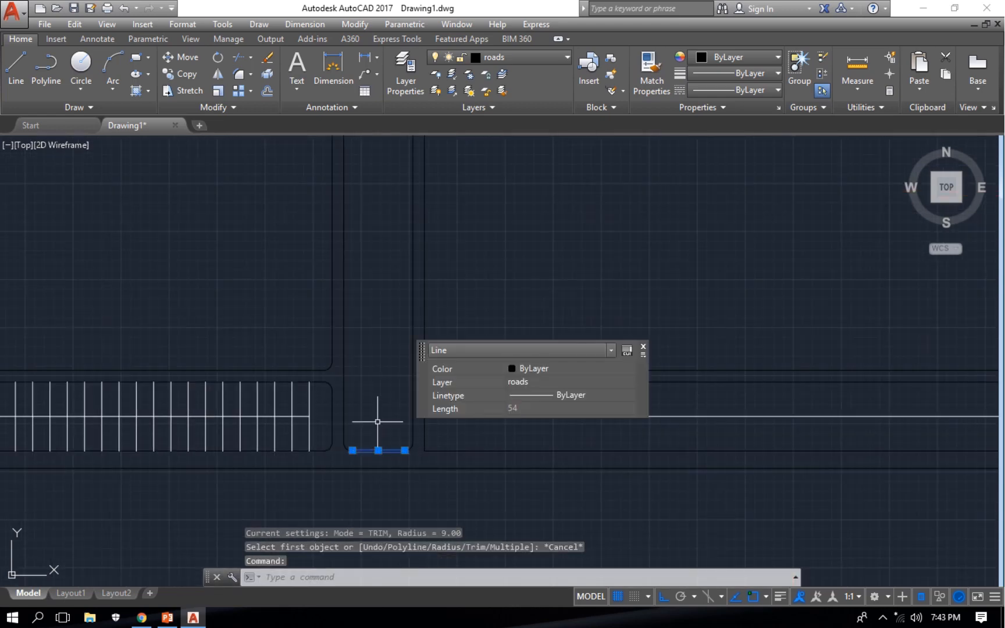
type("o")
key("Return")
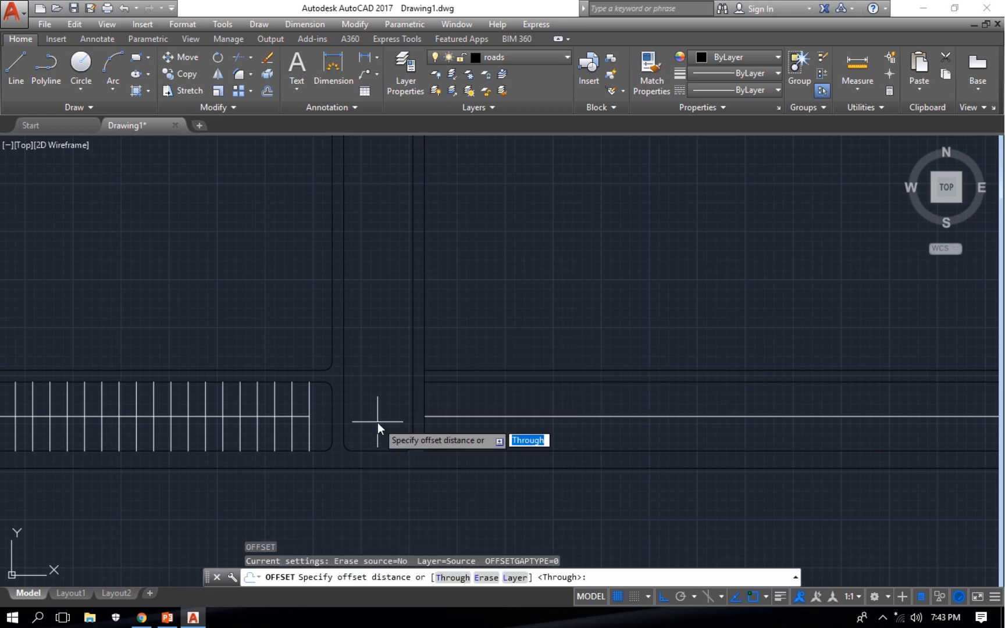
key("Return")
left_click(378, 420)
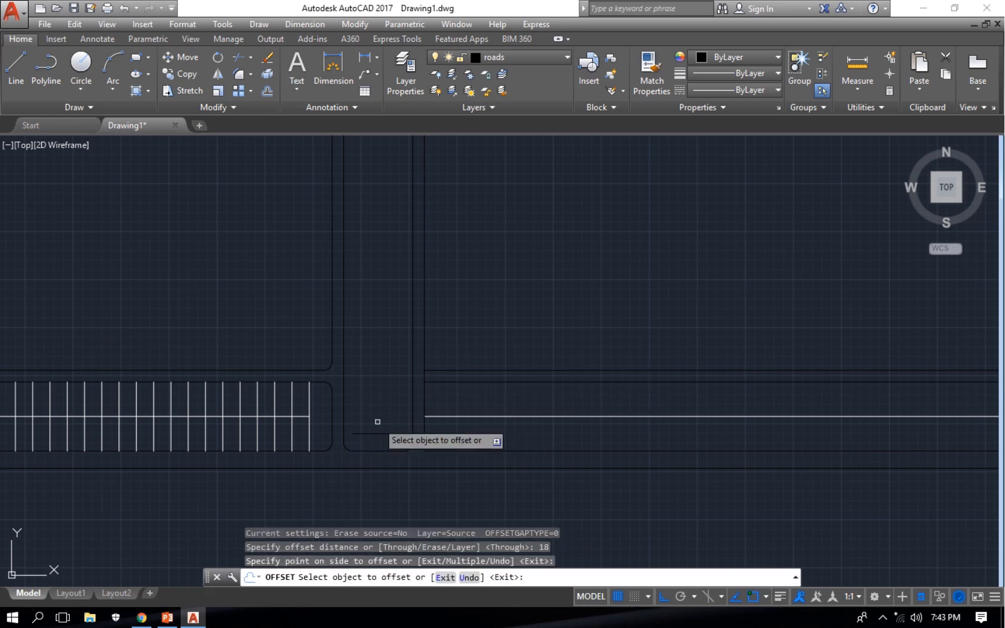
key("Escape")
Extend both ends of the offset line to the side edges of the narrow block
type("ex")
key("Return")
key("Return")
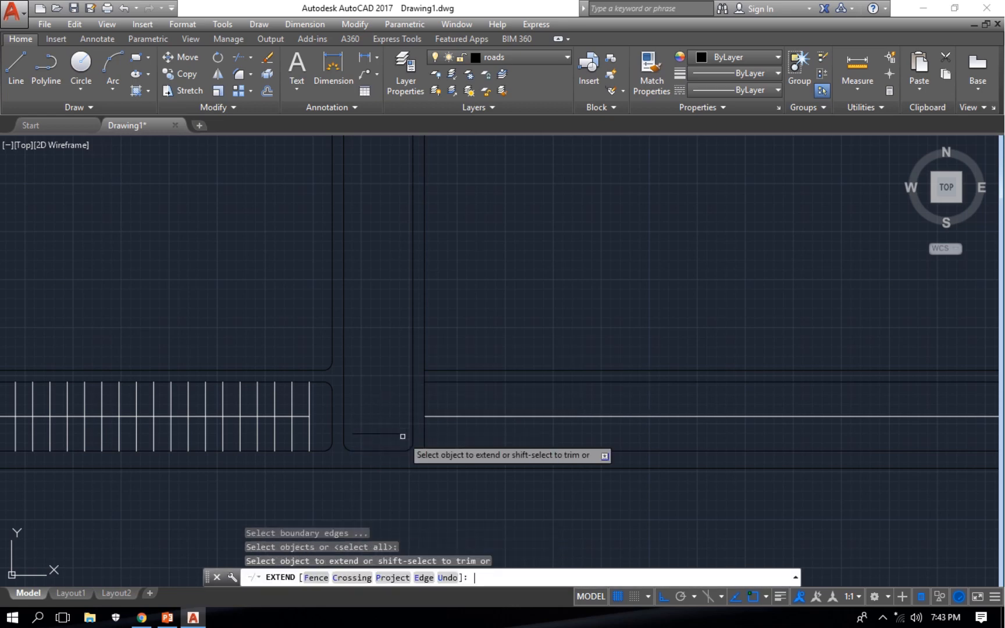
key("Escape")
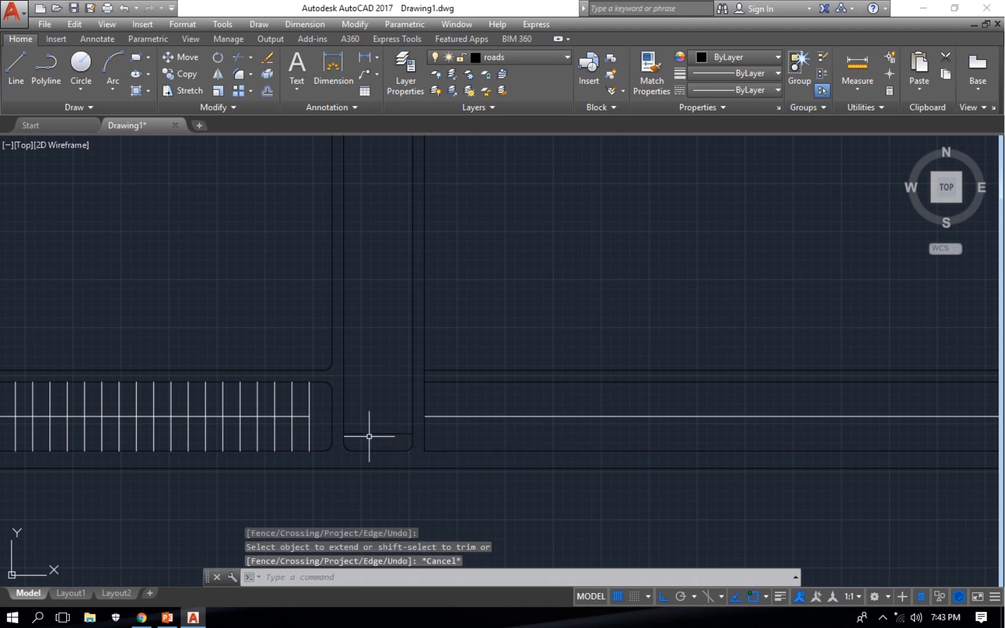
Move the extended line to the plots layer and make plots the current layer
left_click(374, 434)
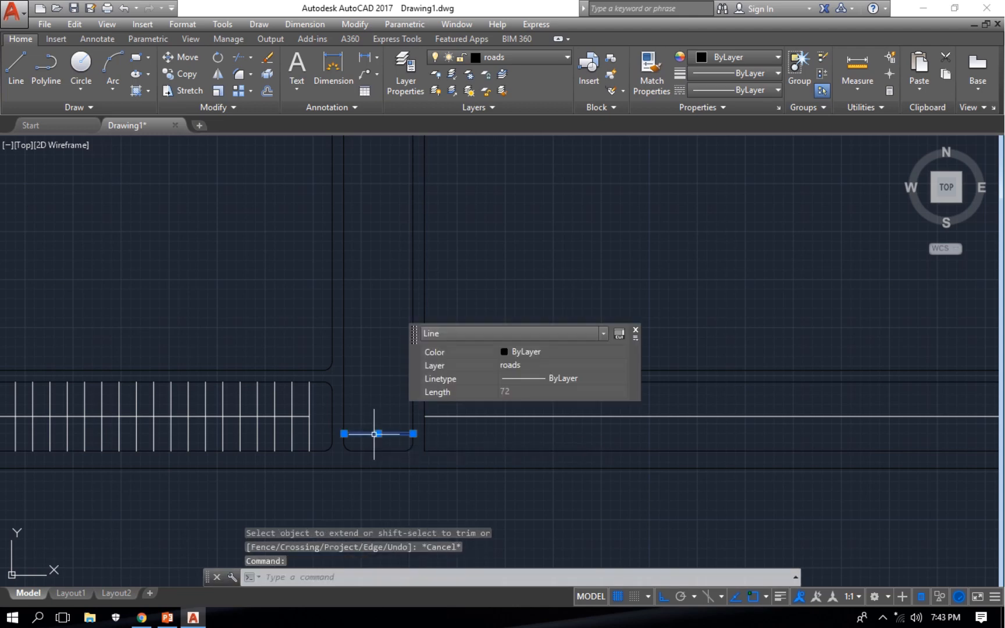
left_click(527, 366)
key("Escape")
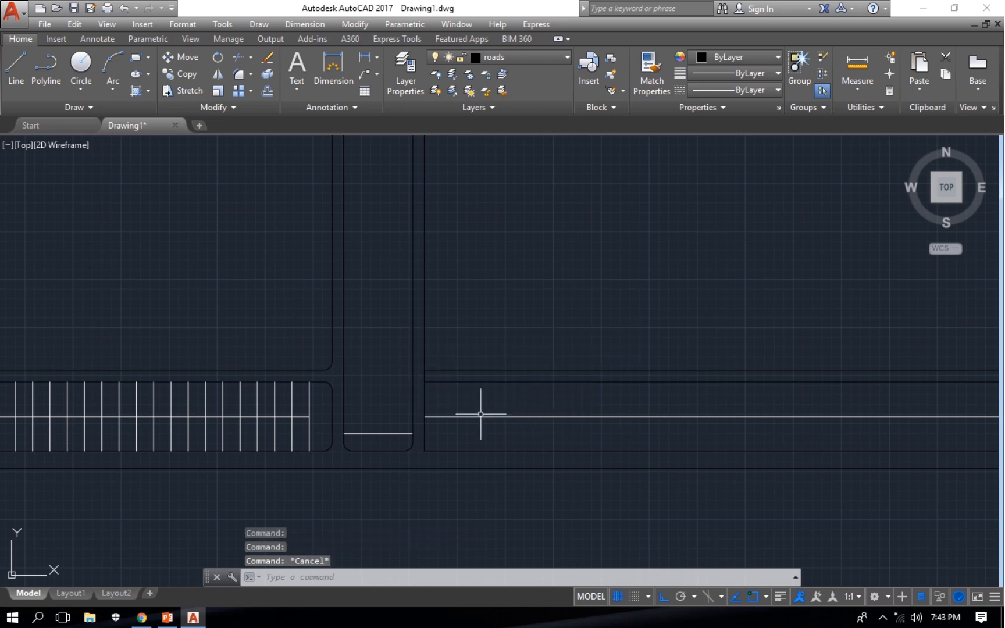
left_click(524, 57)
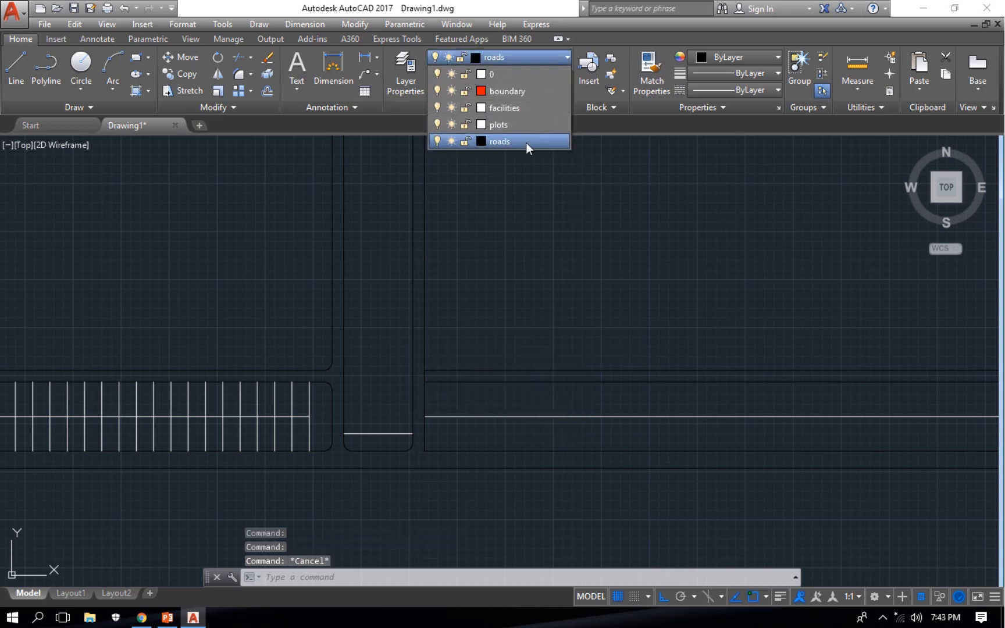
left_click(525, 129)
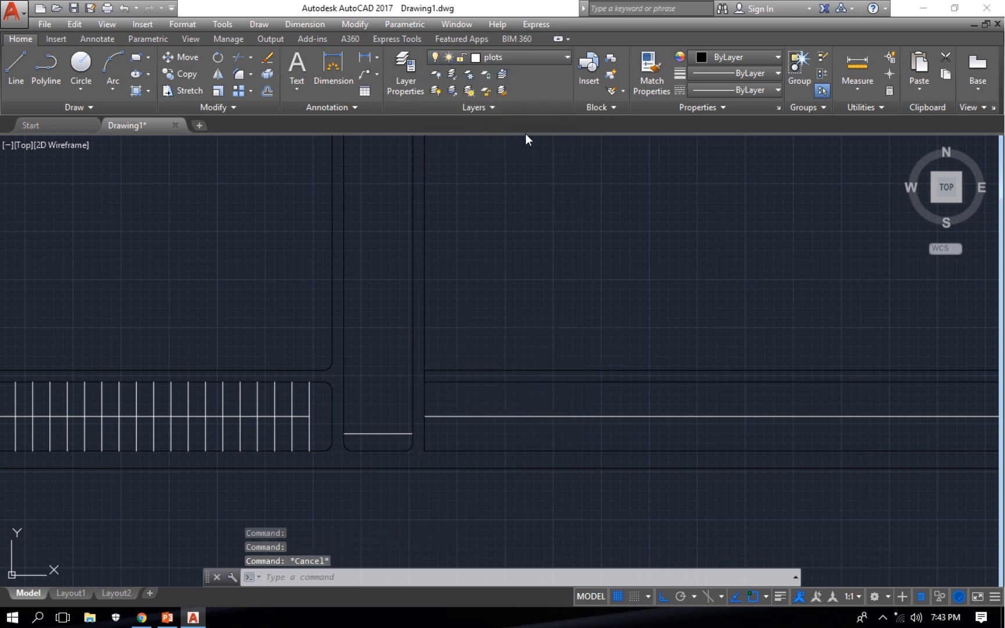
Offset the plot line repeatedly upward at 18-unit spacing to divide the full height of the narrow vertical block into plots
left_click(380, 435)
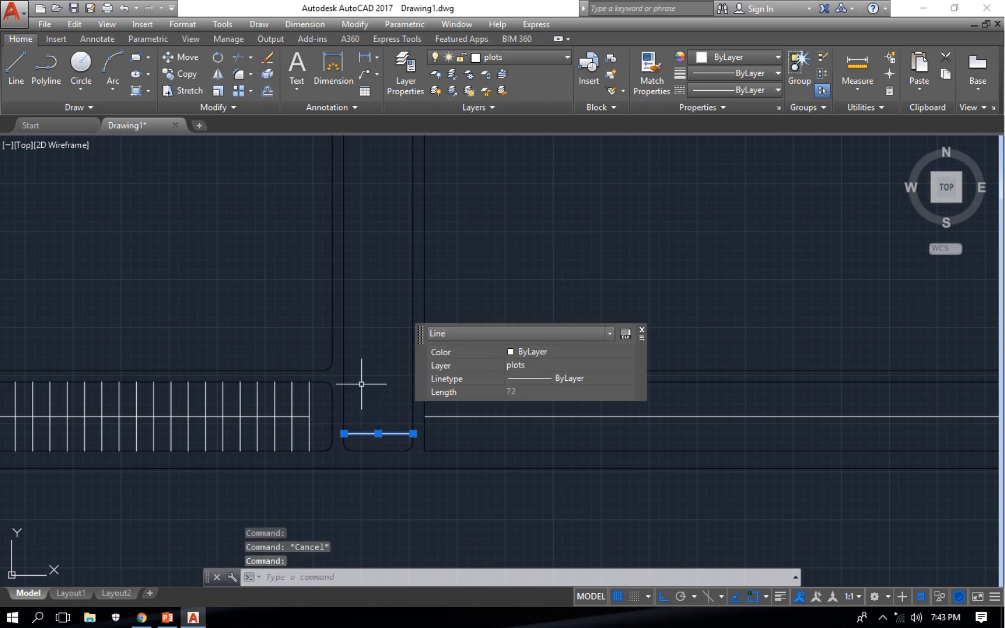
type("o")
key("Return")
key("Return")
left_click(375, 433)
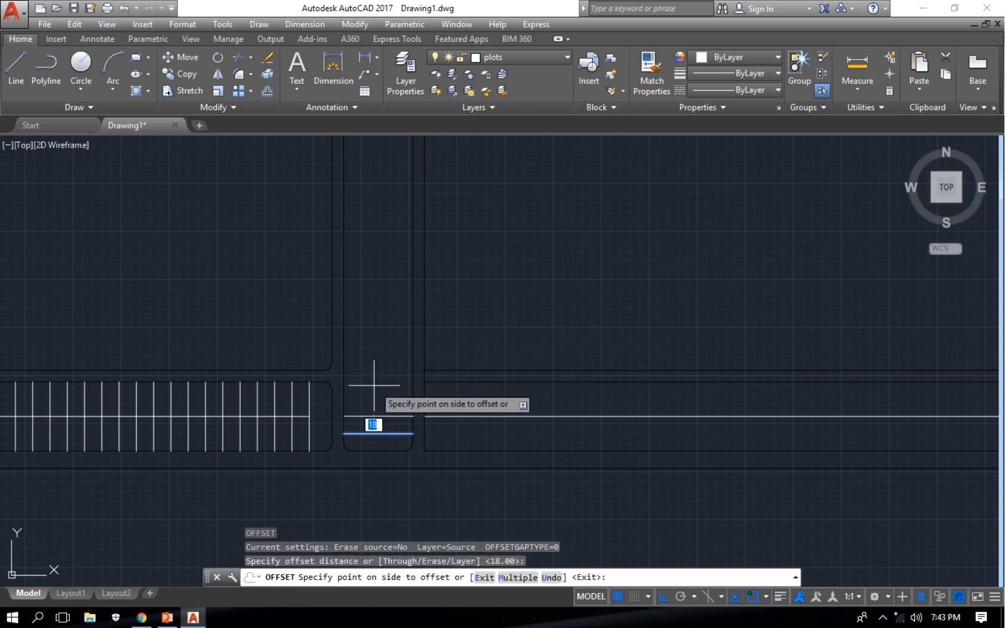
right_click(374, 386)
left_click(448, 461)
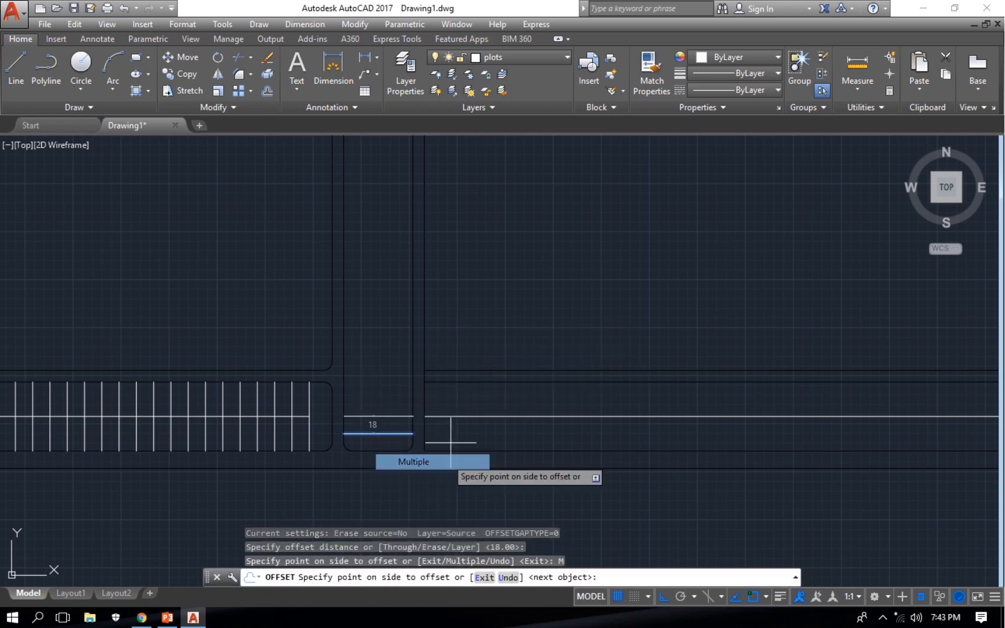
left_click(512, 222)
left_click(512, 222)
left_click(513, 223)
left_click(512, 222)
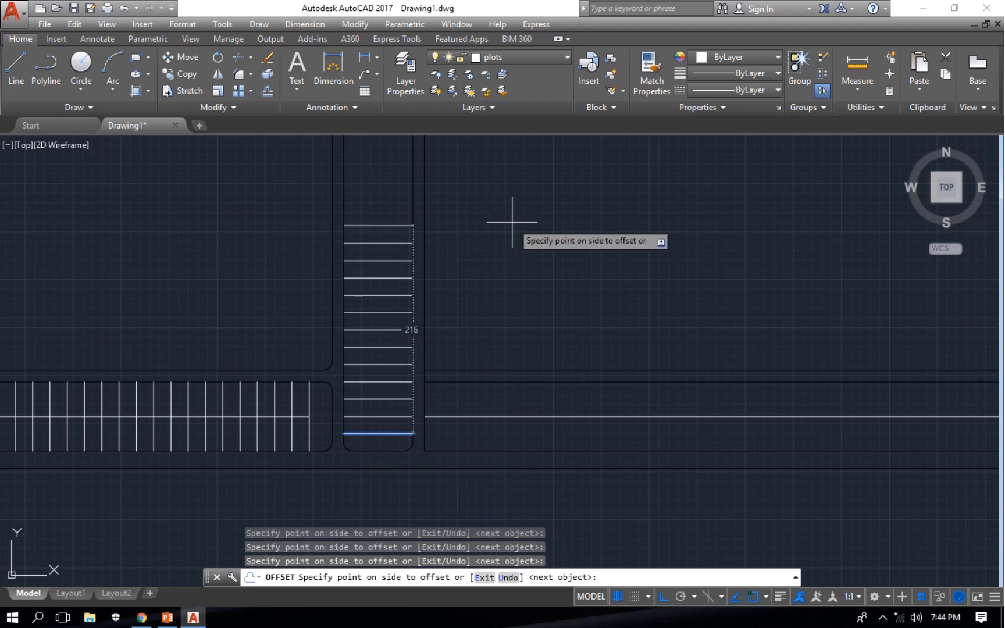
middle_click_drag(512, 222, 513, 318)
left_click(513, 318)
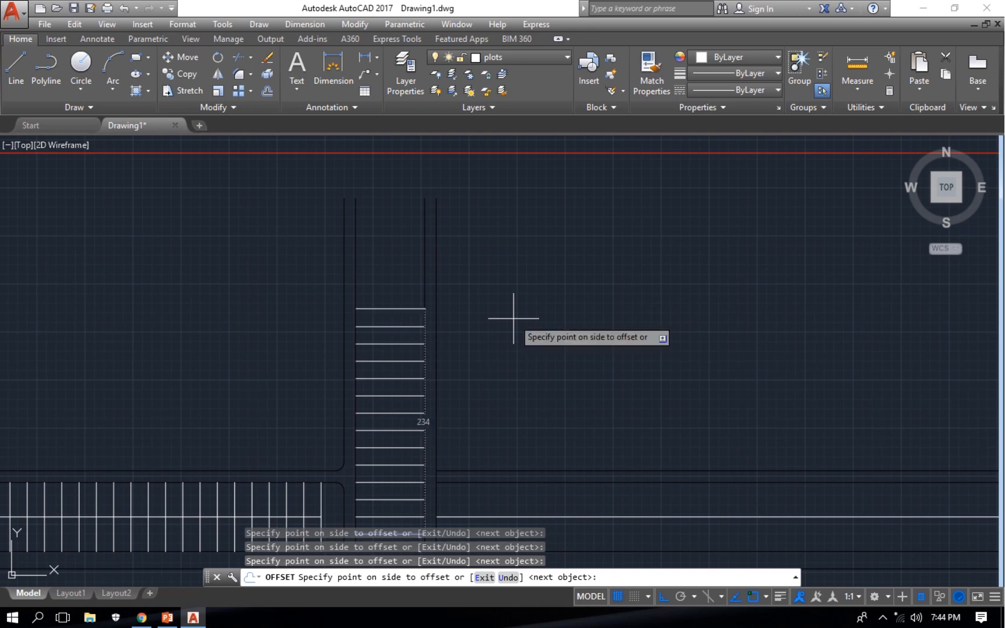
left_click(513, 318)
left_click(514, 318)
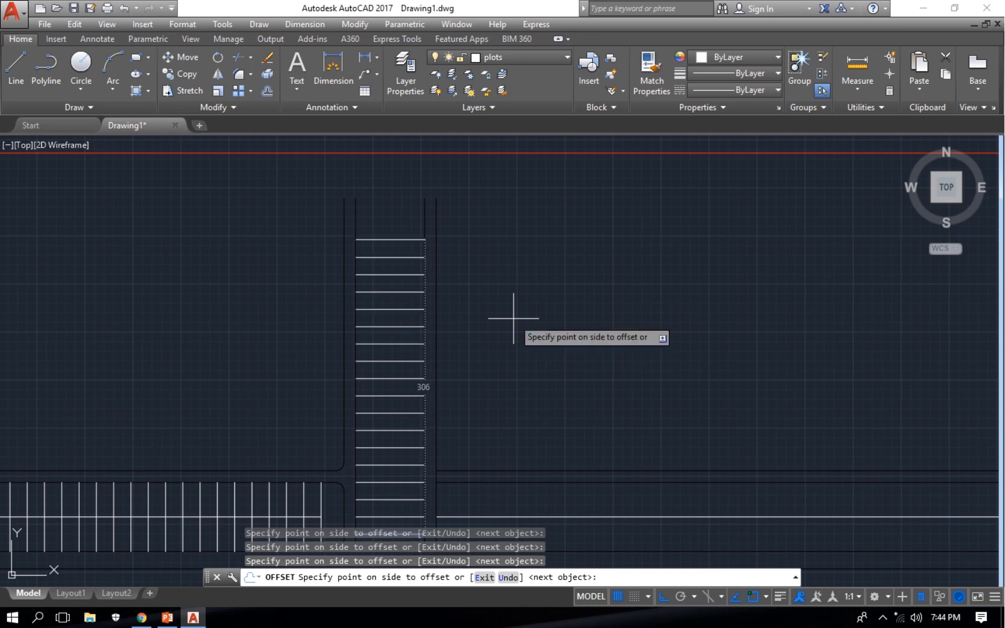
key("Escape")
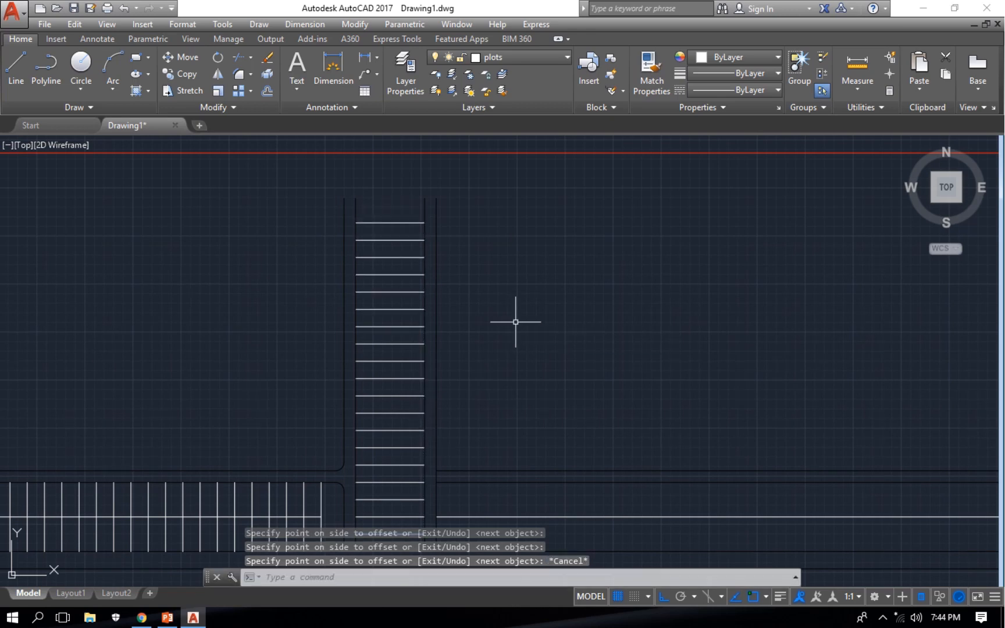
Offset the right edge of the narrow vertical block inward by 36 units to form its centre line
scroll(517, 337, "down", 5)
middle_click_drag(538, 353, 542, 295)
scroll(542, 295, "up", 5)
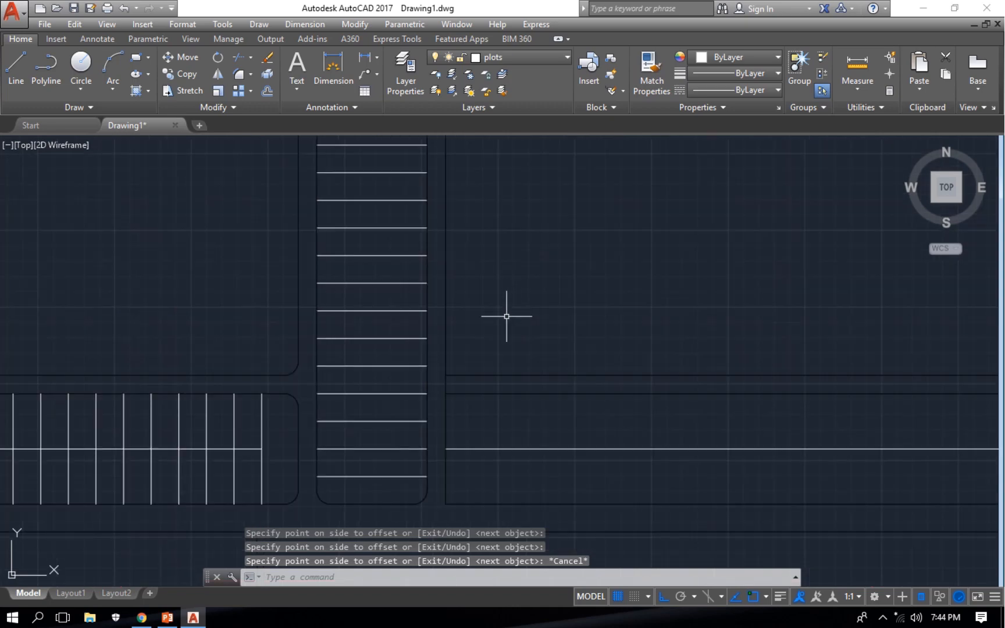
left_click(428, 328)
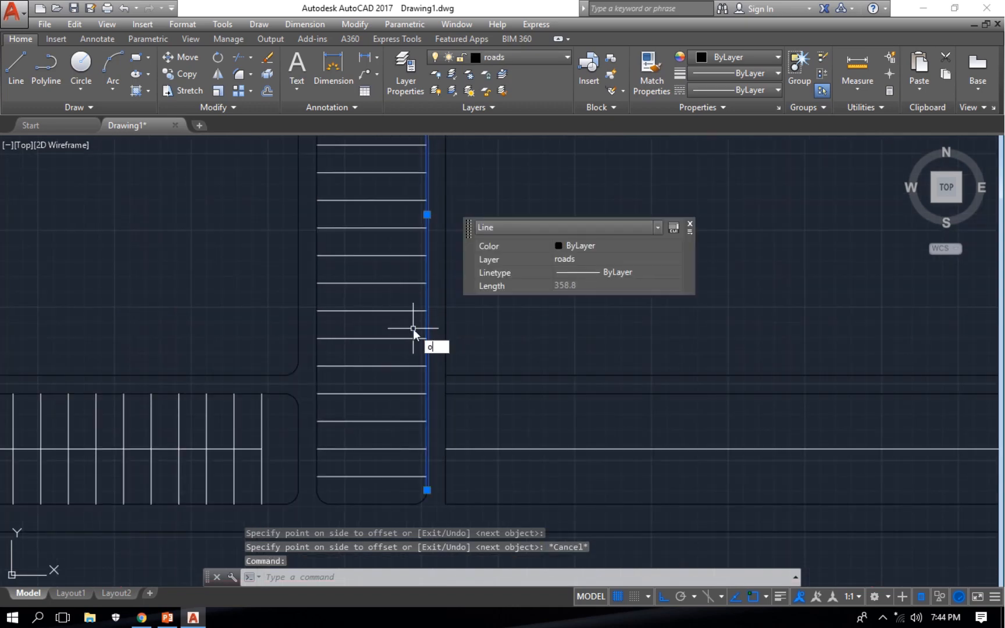
type("o")
key("Return")
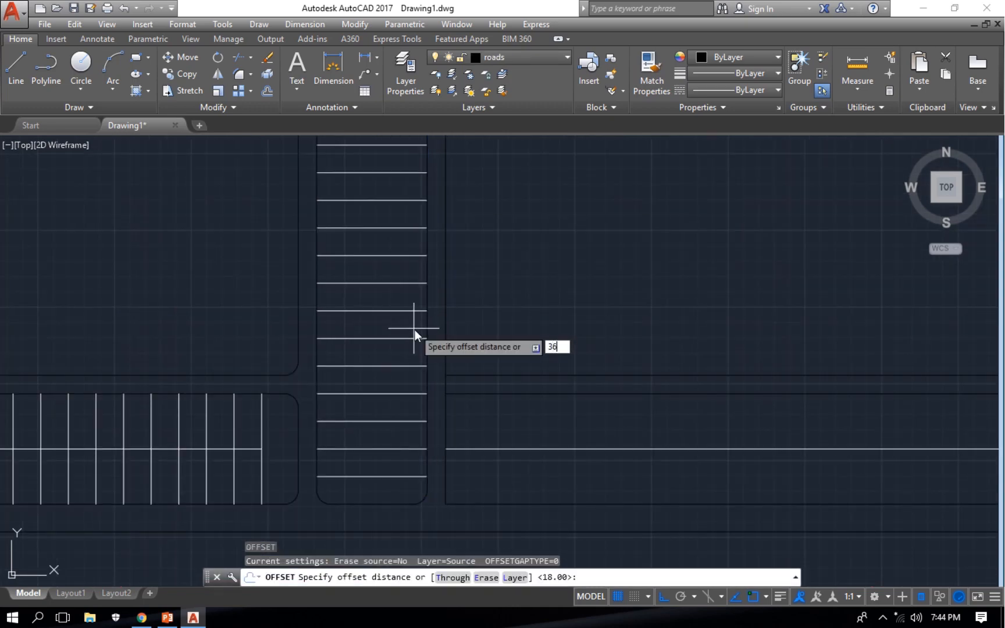
type("36")
key("Return")
left_click(426, 329)
left_click(401, 332)
key("Escape")
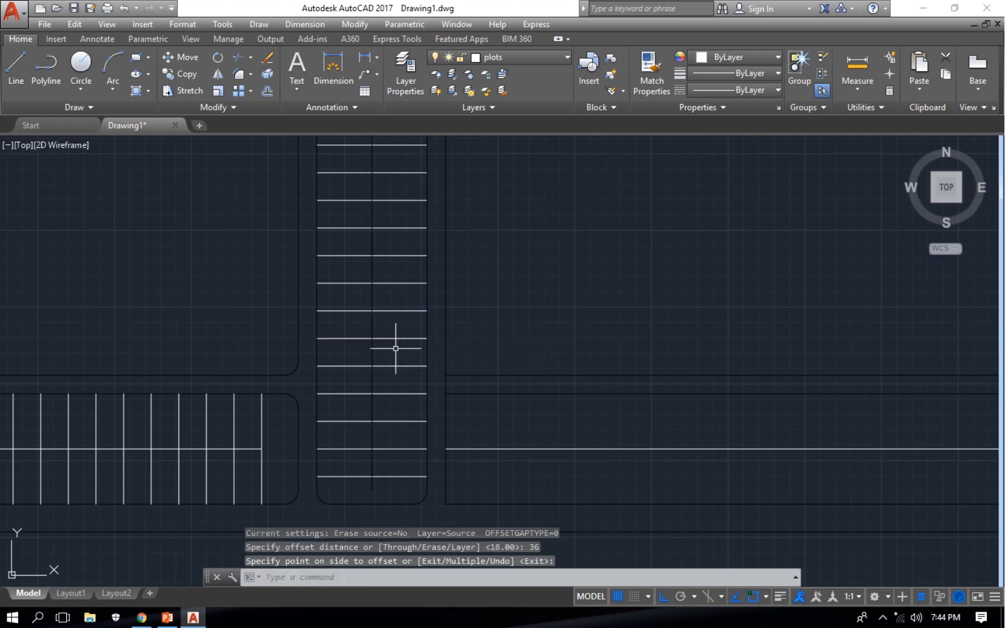
Match the properties of a horizontal plot line onto the narrow block's new centre line
type("ma")
key("Return")
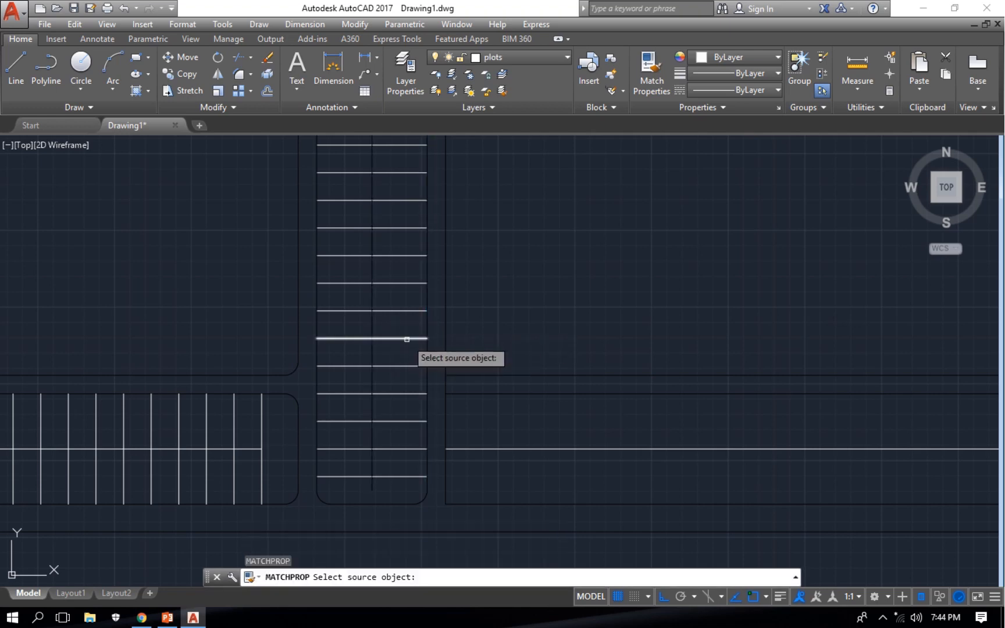
left_click(401, 339)
left_click(374, 326)
key("Escape")
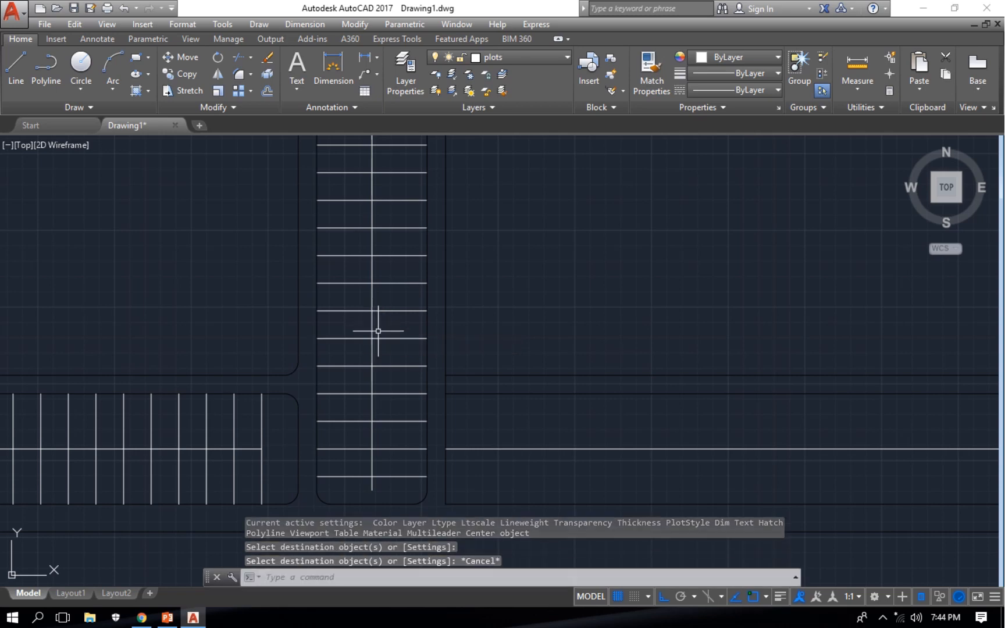
Extend the lower end of the centre line to the bottom edge of the narrow block
type("ex")
key("Return")
key("Return")
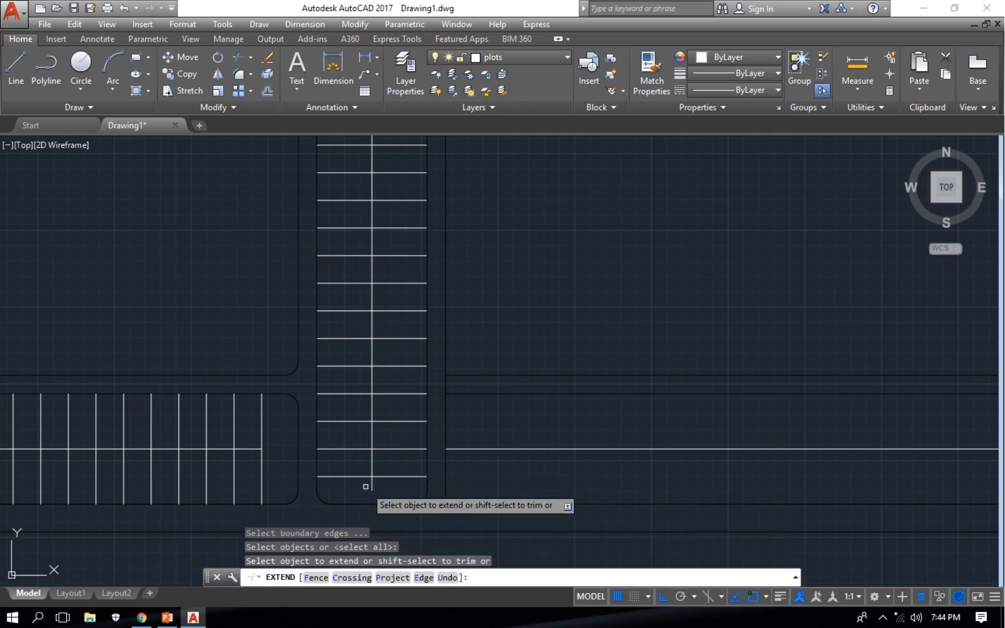
left_click(367, 485)
scroll(432, 430, "down", 6)
key("Escape")
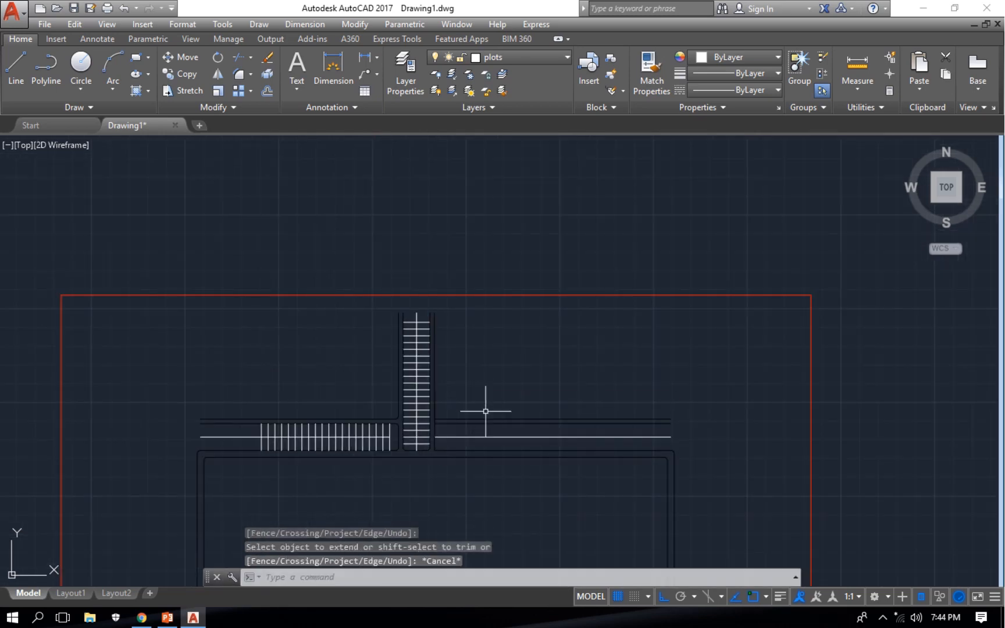
Offset the upper edge of the horizontal road west of the narrow block upward by 72, then offset that new line upward by 12
middle_click_drag(504, 398, 534, 342)
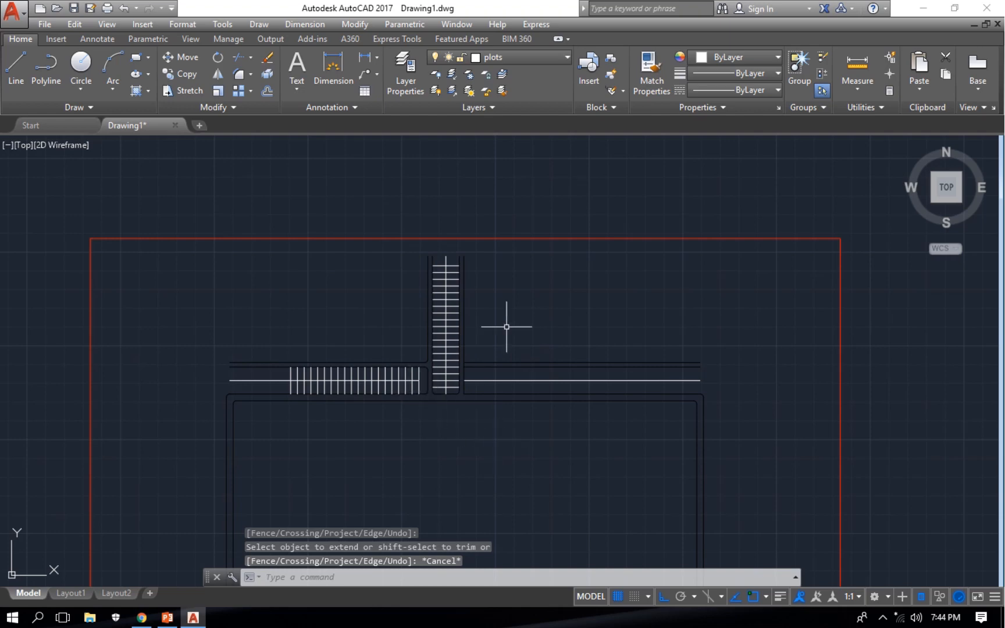
scroll(459, 254, "up", 2)
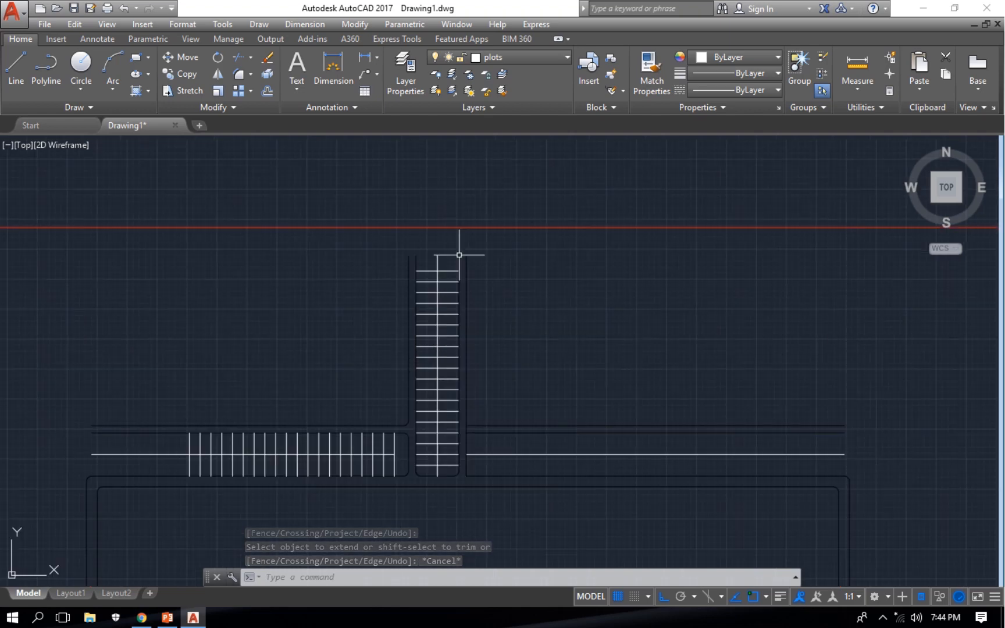
scroll(388, 459, "up", 4)
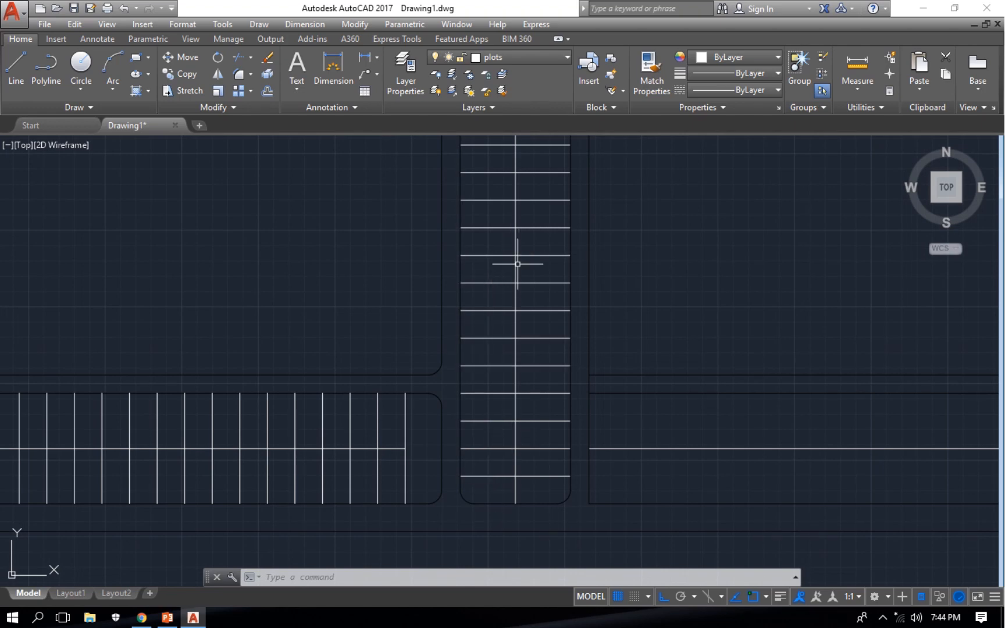
middle_click_drag(518, 264, 495, 391)
scroll(487, 313, "down", 4)
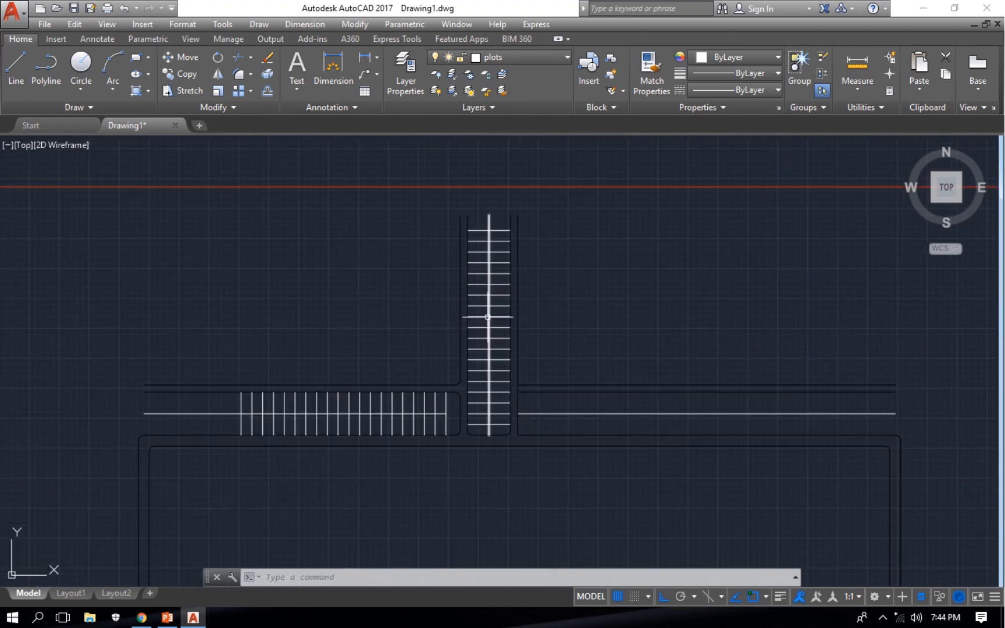
left_click(422, 385)
type("o")
key("Return")
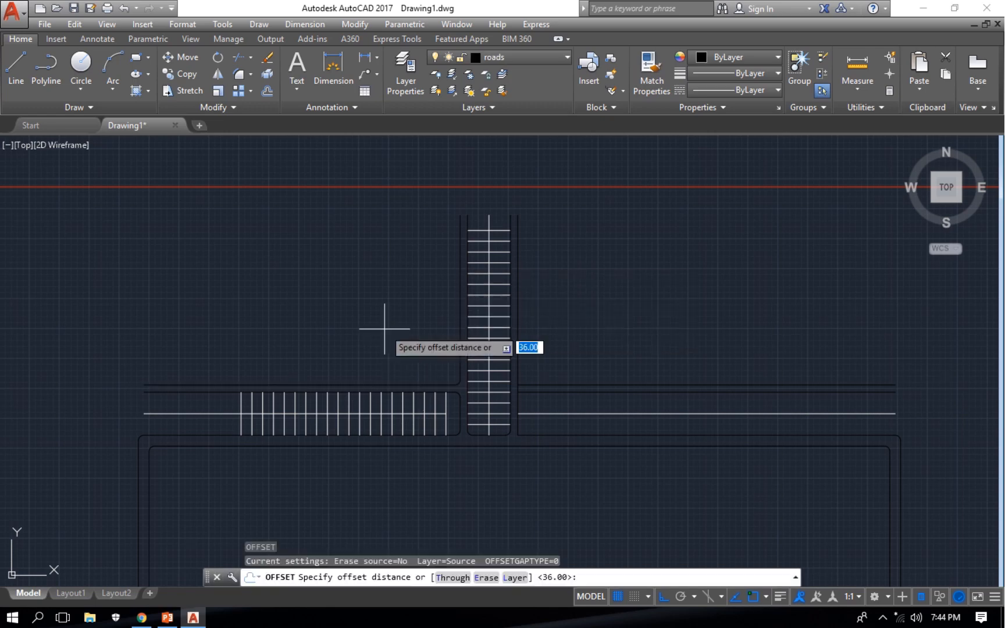
type("72")
key("Return")
left_click(386, 384)
left_click(385, 336)
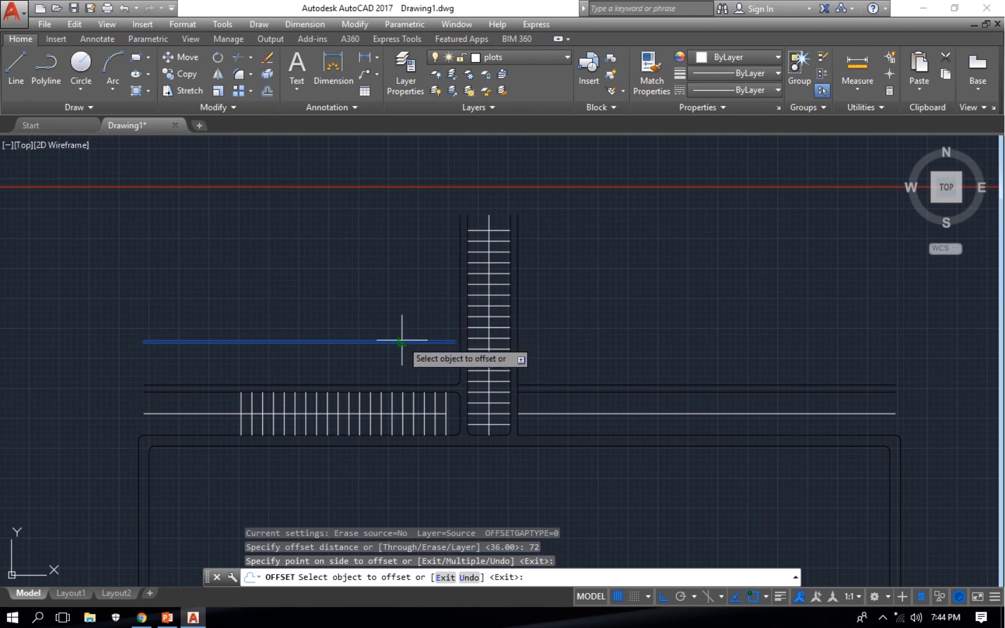
left_click(401, 341)
type("12")
key("Return")
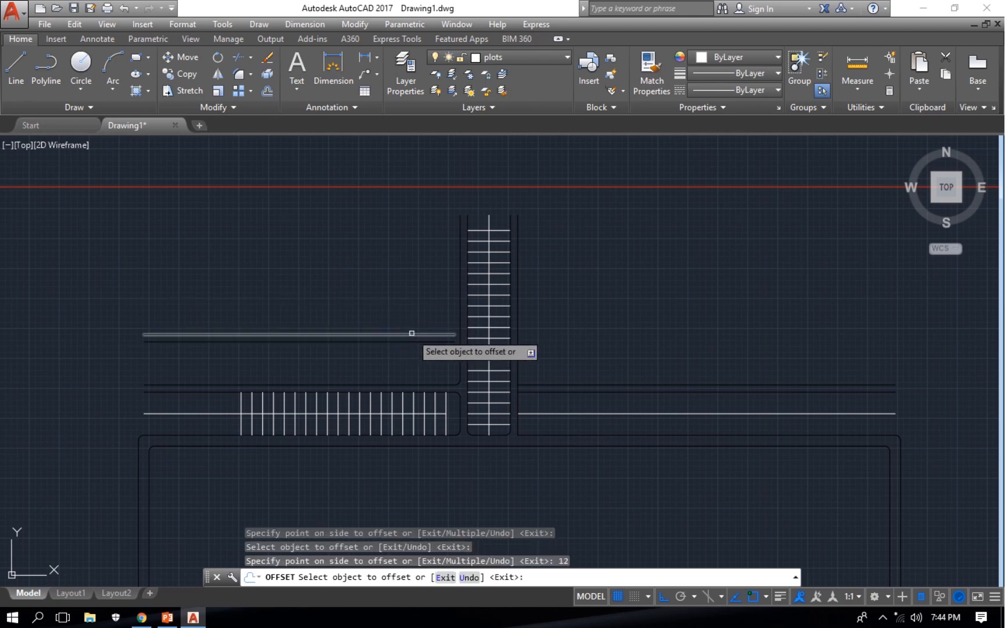
Continue the alternating 72 and 12 unit offsets upward to add two more blocks and roads on the west side
left_click(410, 335)
left_click(421, 287)
left_click(421, 291)
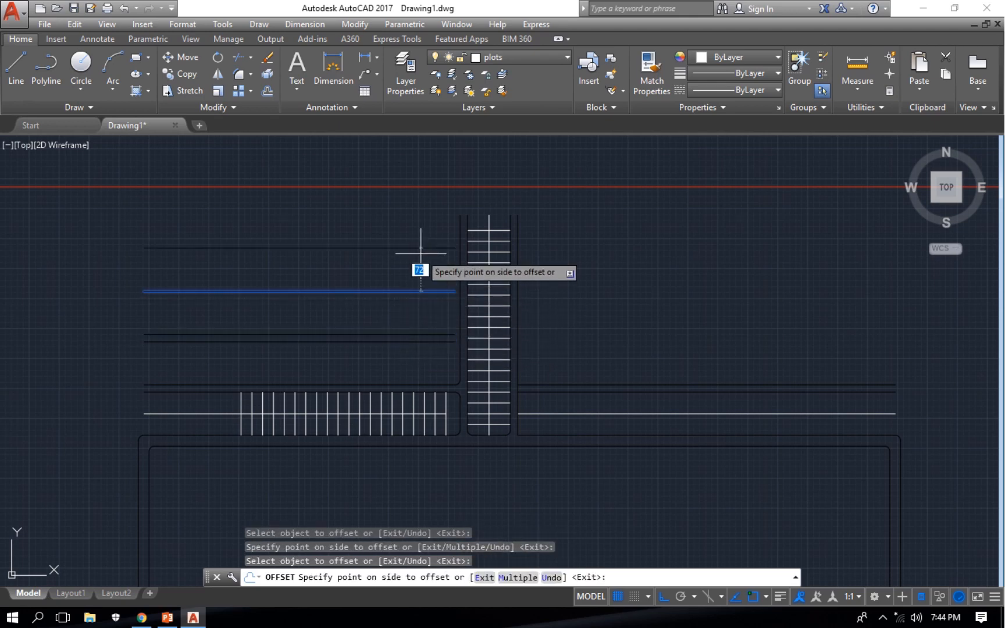
key("Return")
left_click(420, 285)
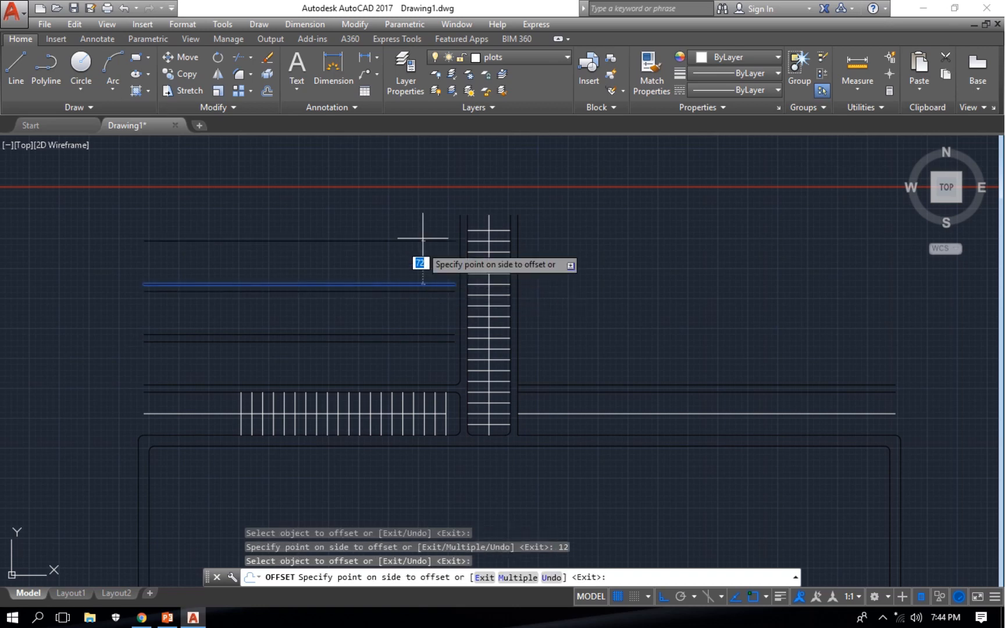
left_click(423, 233)
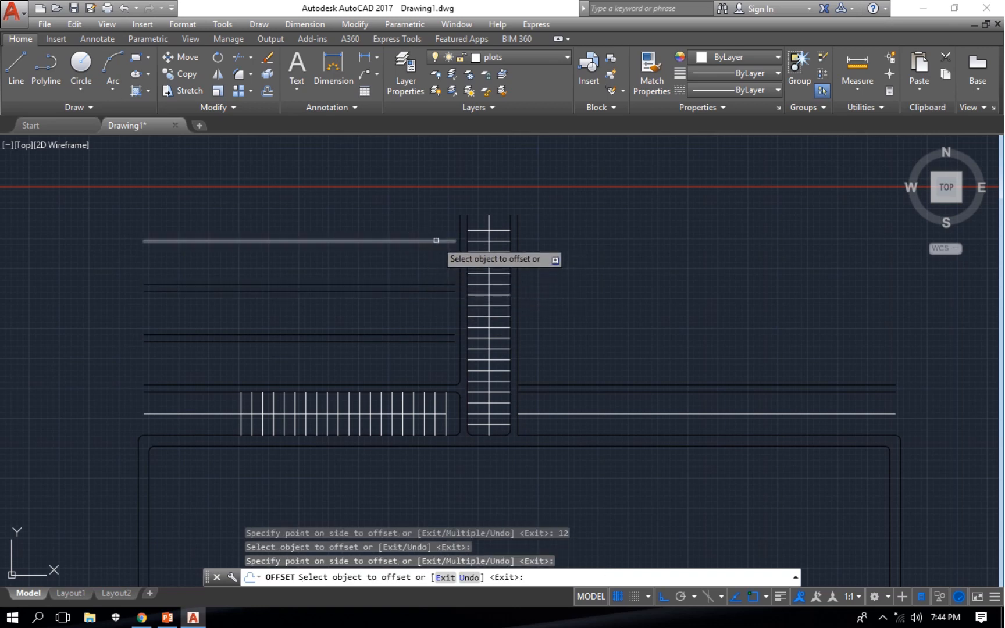
left_click(436, 240)
key("Return")
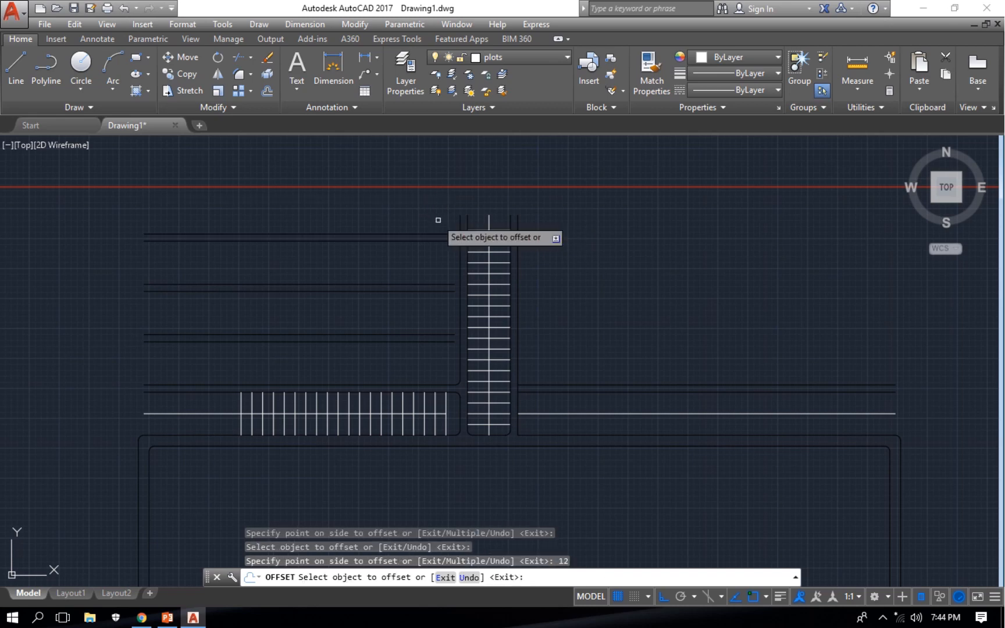
key("Escape")
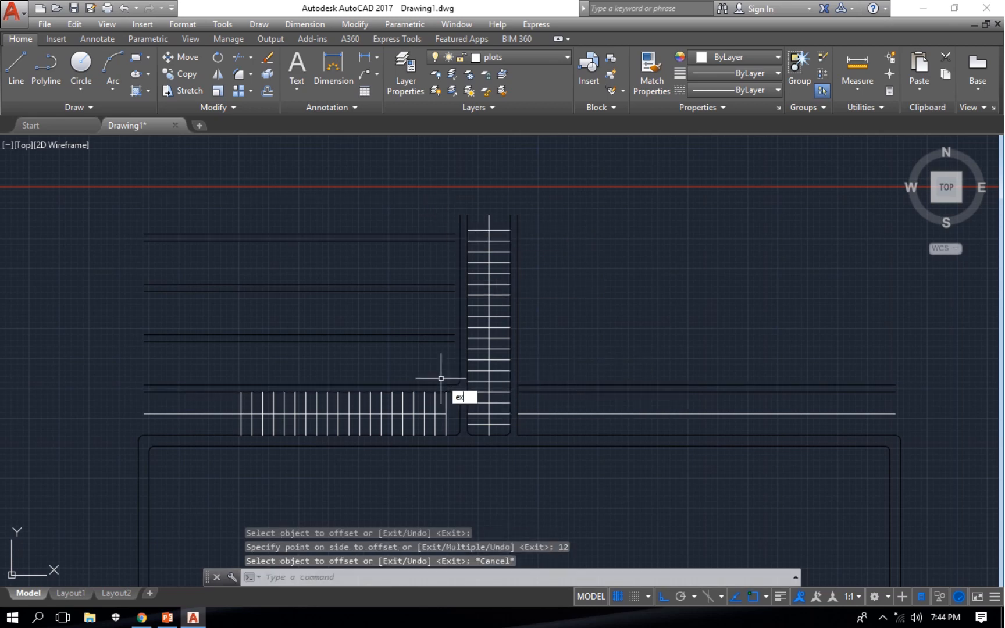
Extend the right ends of all new horizontal road lines to the west edge of the adjoining vertical road
type("ex")
key("Return")
key("Return")
left_click(446, 359)
left_click(422, 208)
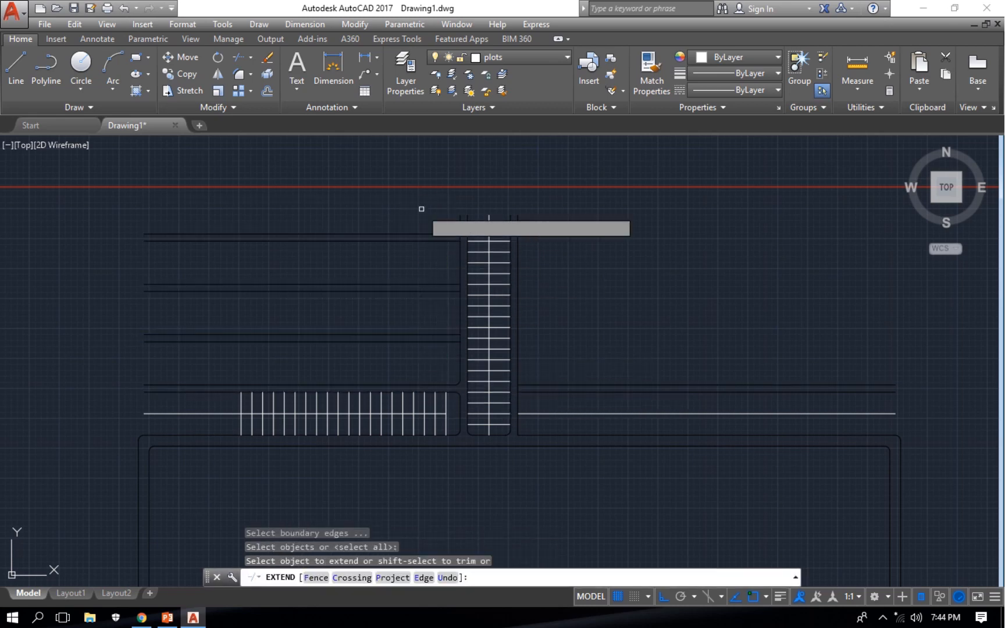
key("Escape")
Trim the vertical road's west edge across the openings of the three new horizontal roads
type("tr")
key("Return")
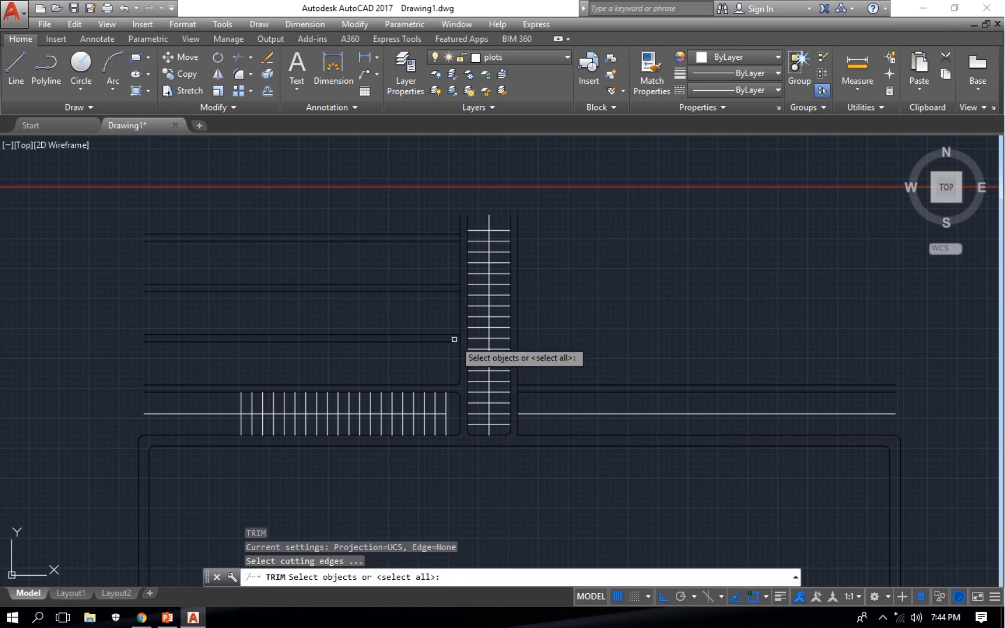
key("Return")
left_click(456, 340)
left_click(459, 341)
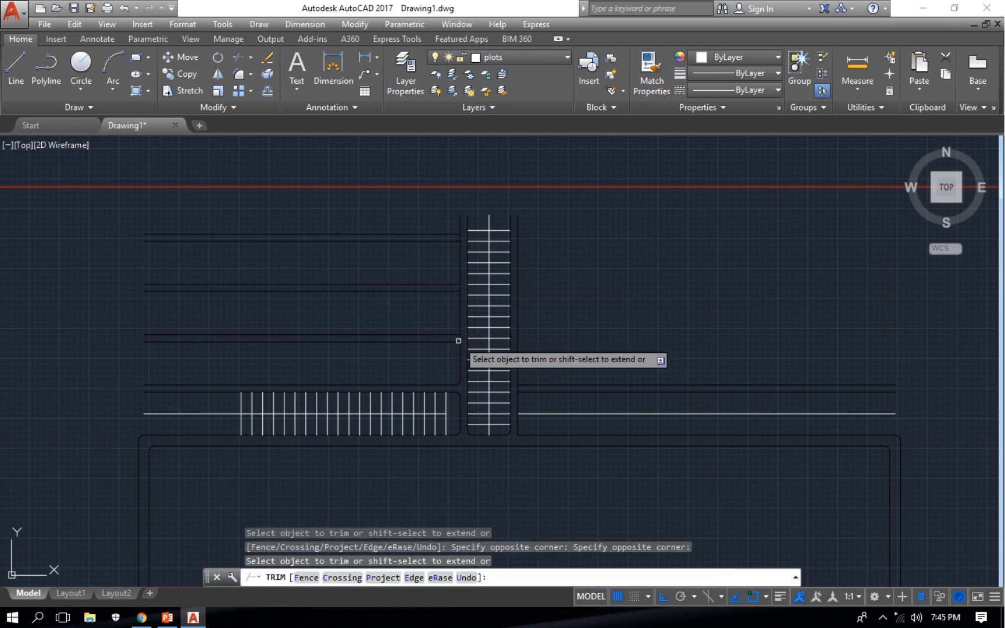
left_click(460, 288)
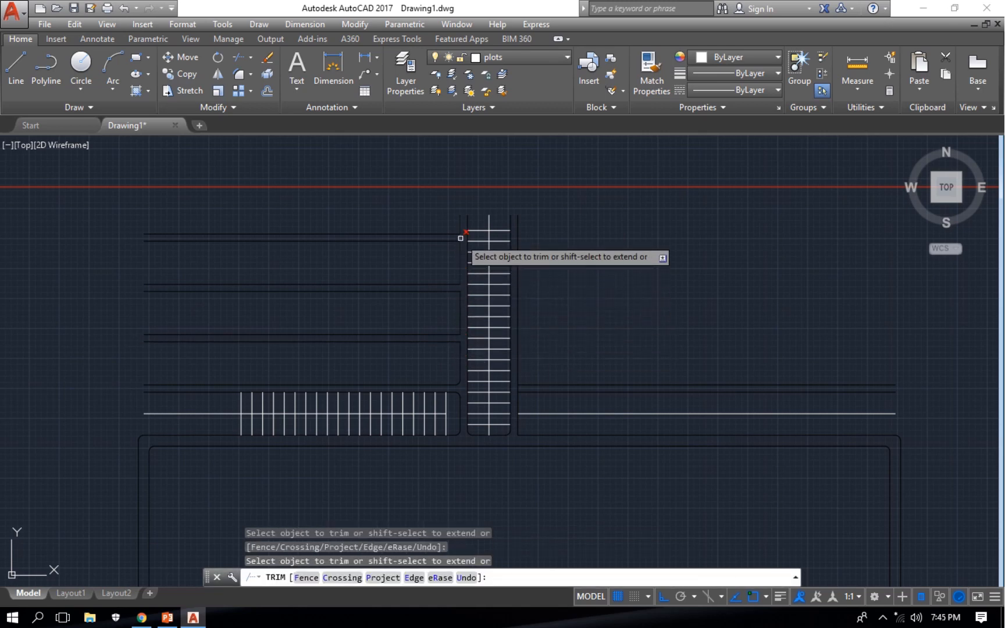
key("Escape")
Fillet both block corners where the lowest new horizontal road meets the vertical road, using a radius of 9
type("f")
key("Return")
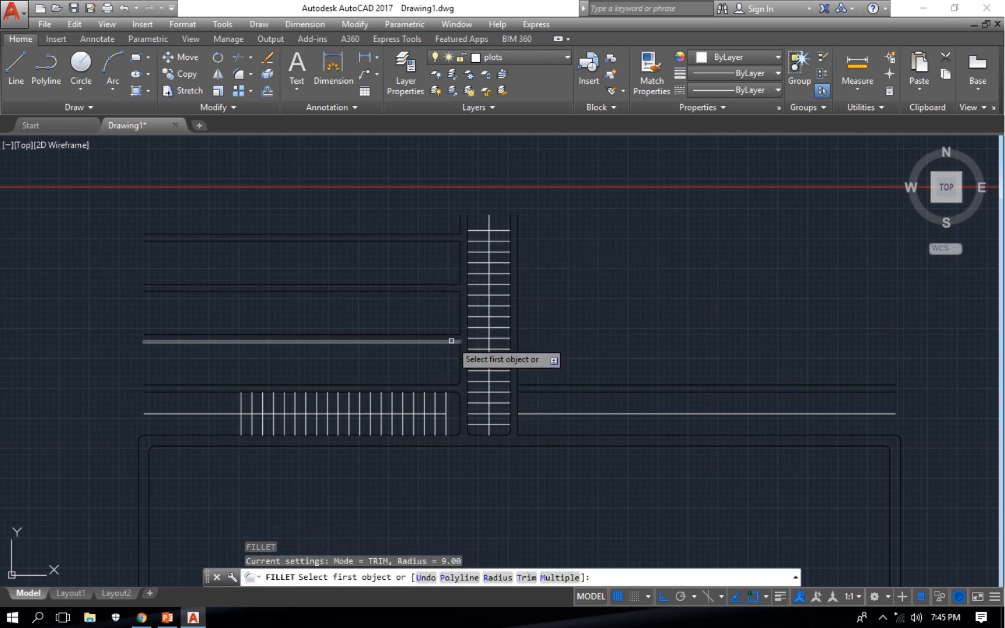
left_click(451, 340)
left_click(460, 362)
key("Return")
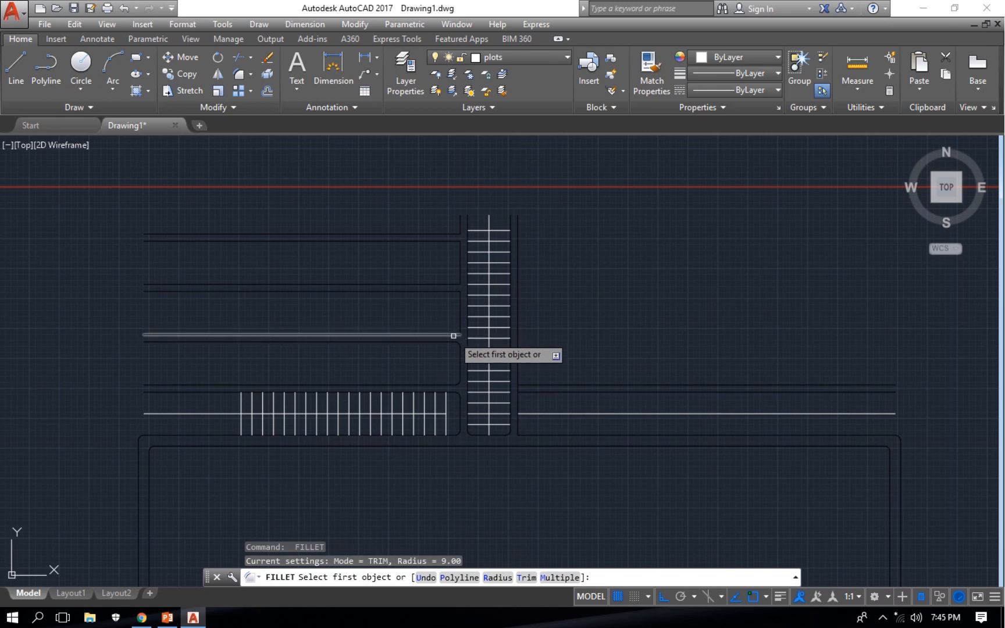
left_click(455, 335)
left_click(460, 322)
Fillet both block corners where the middle new horizontal road meets the vertical road, using a radius of 9
key("Return")
left_click(457, 291)
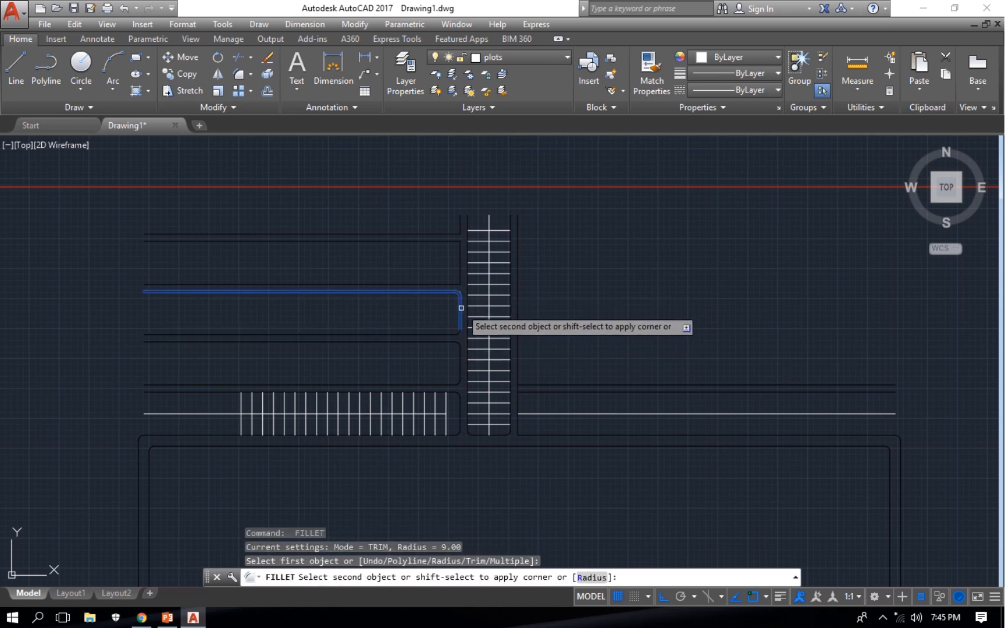
left_click(460, 314)
key("Return")
left_click(457, 285)
left_click(460, 269)
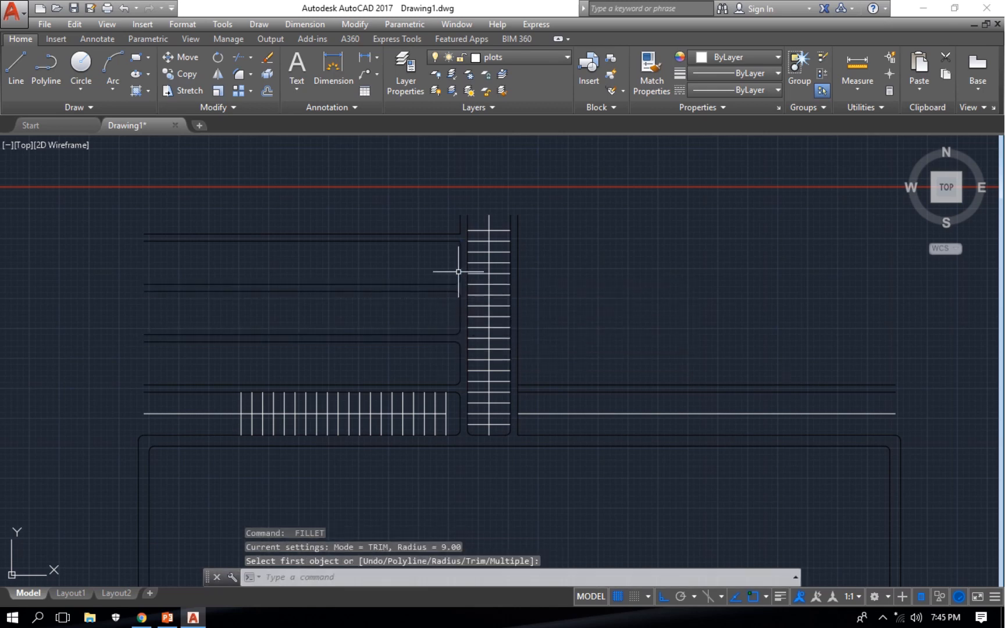
Fillet the block corner just below the uppermost new horizontal road where it meets the vertical road, using a radius of 9
key("Return")
left_click(456, 241)
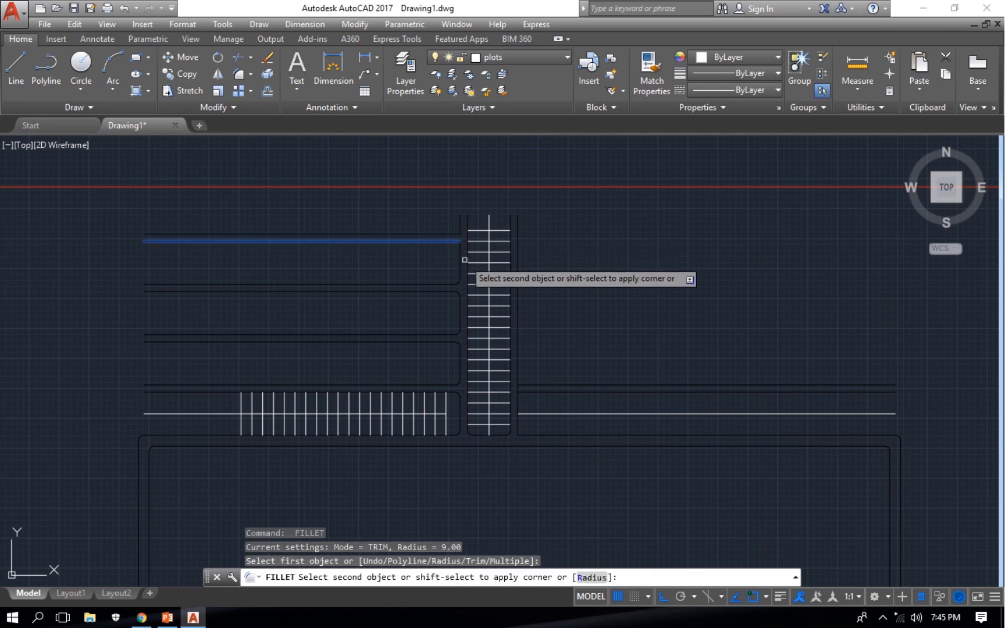
left_click(461, 263)
key("Escape")
Draw a vertical line across the three western blocks, from the uppermost road's north edge to the south edge of the lowest of the three blocks
scroll(473, 411, "down", 4)
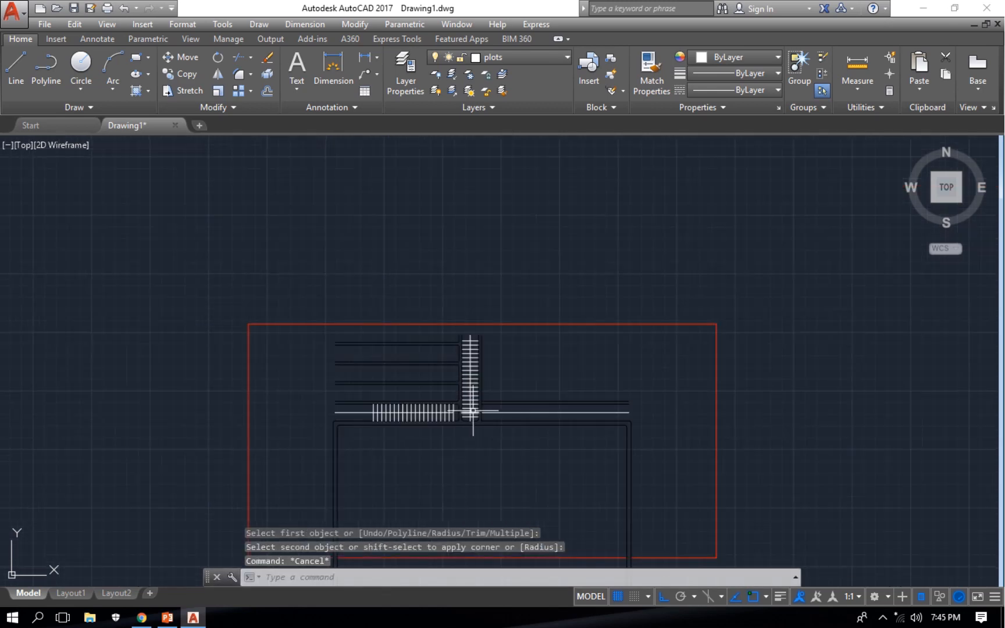
scroll(452, 395, "up", 3)
scroll(359, 410, "up", 2)
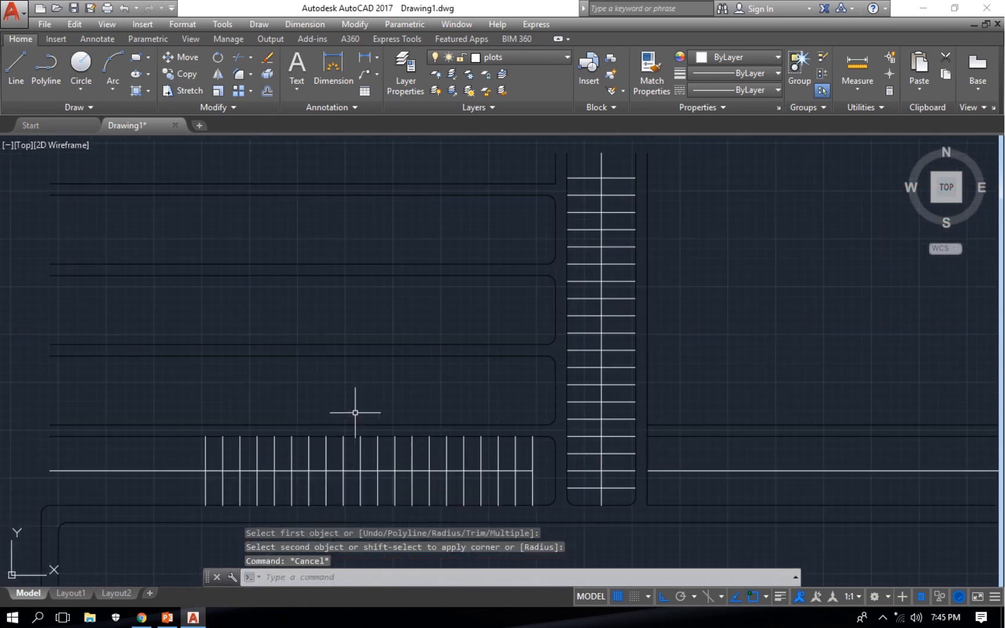
middle_click_drag(359, 410, 458, 406)
type("l")
key("Return")
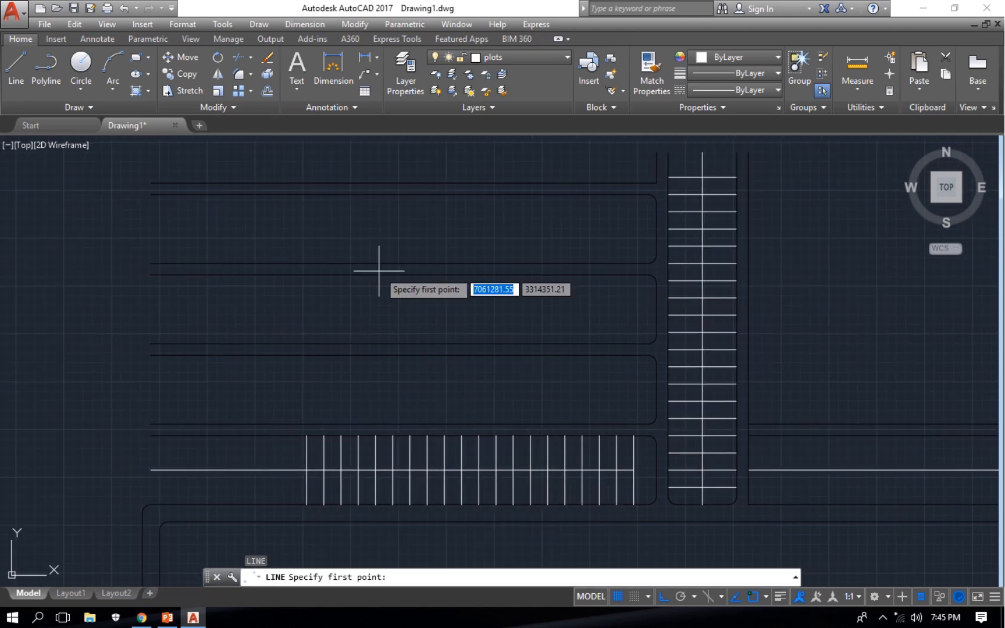
left_click(377, 183)
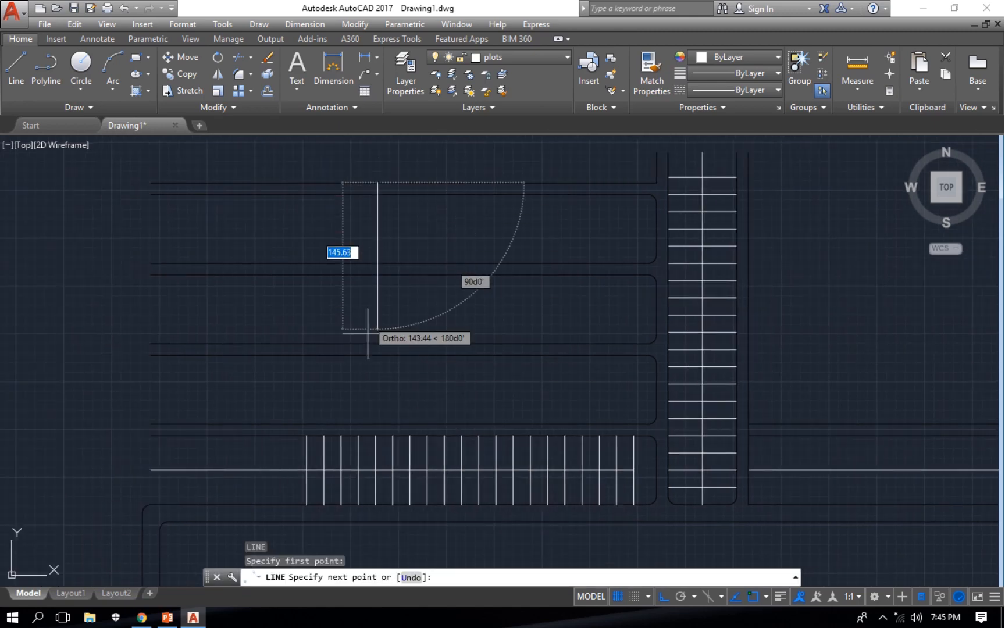
left_click(375, 424)
key("Escape")
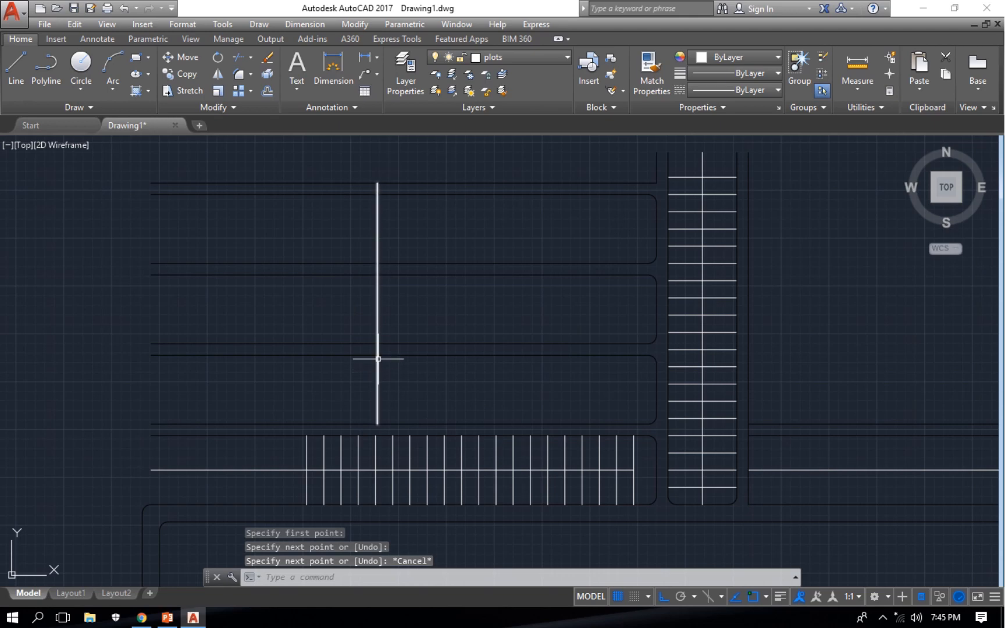
Offset the new vertical line 72 to the east to set the width of a central block
left_click(378, 359)
type("o")
key("Return")
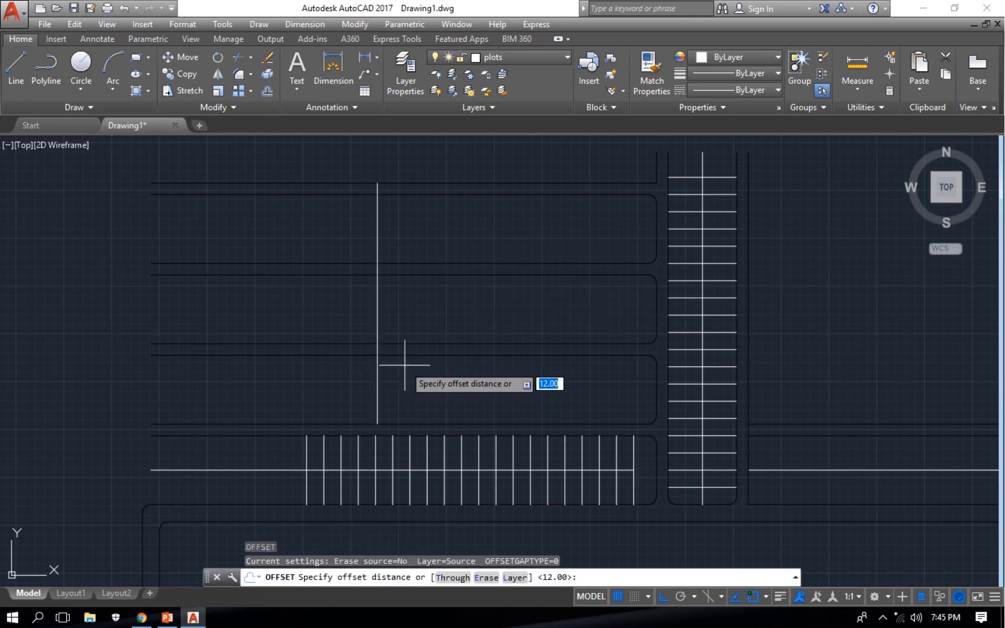
type("72")
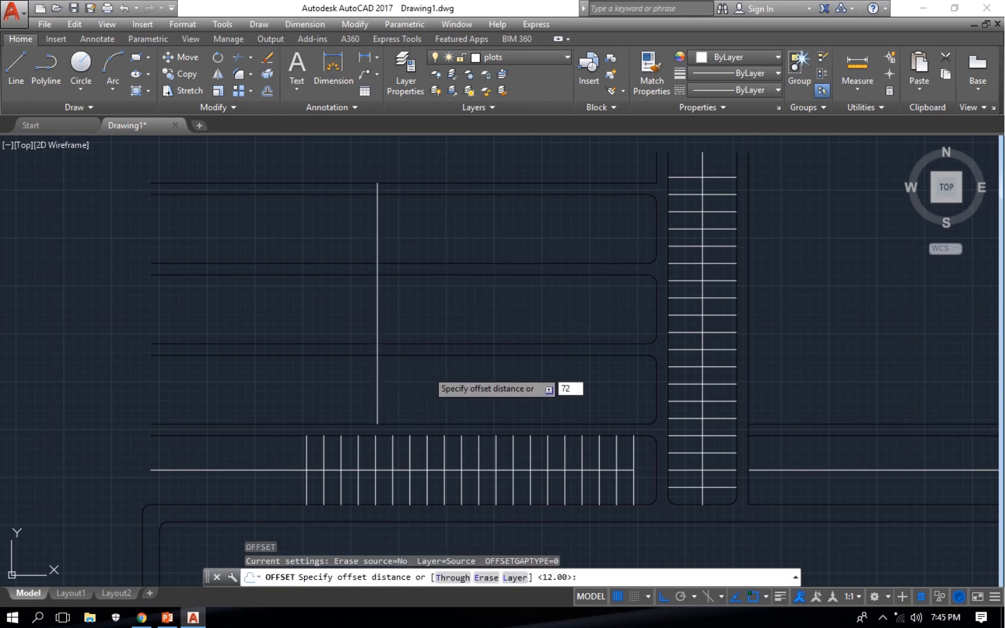
key("Return")
left_click(377, 370)
left_click(427, 369)
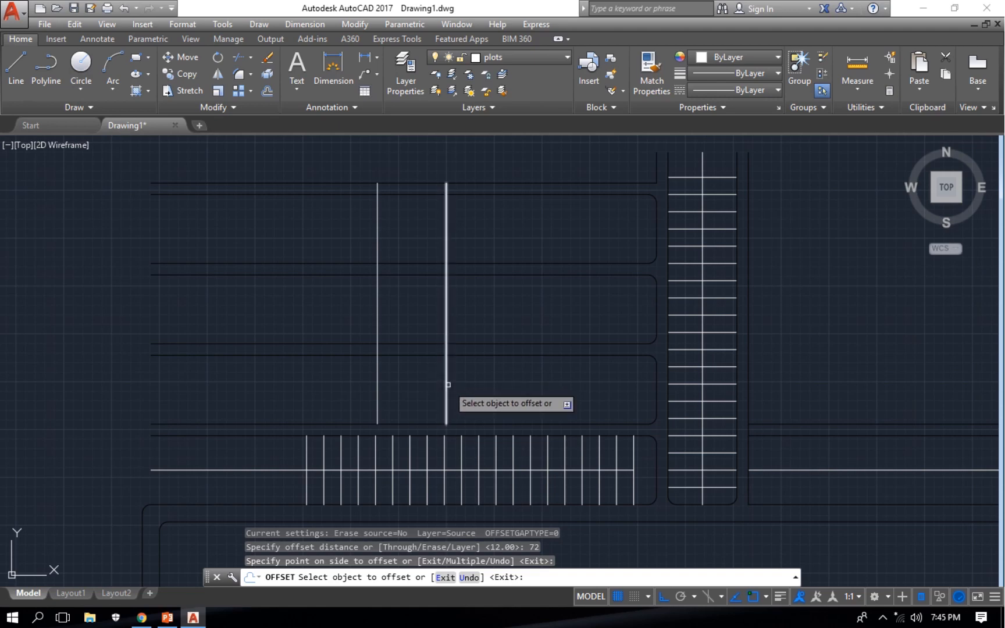
Offset both vertical lines outward by 12 to form a road on each side of the central block
left_click(446, 384)
type("12")
key("Return")
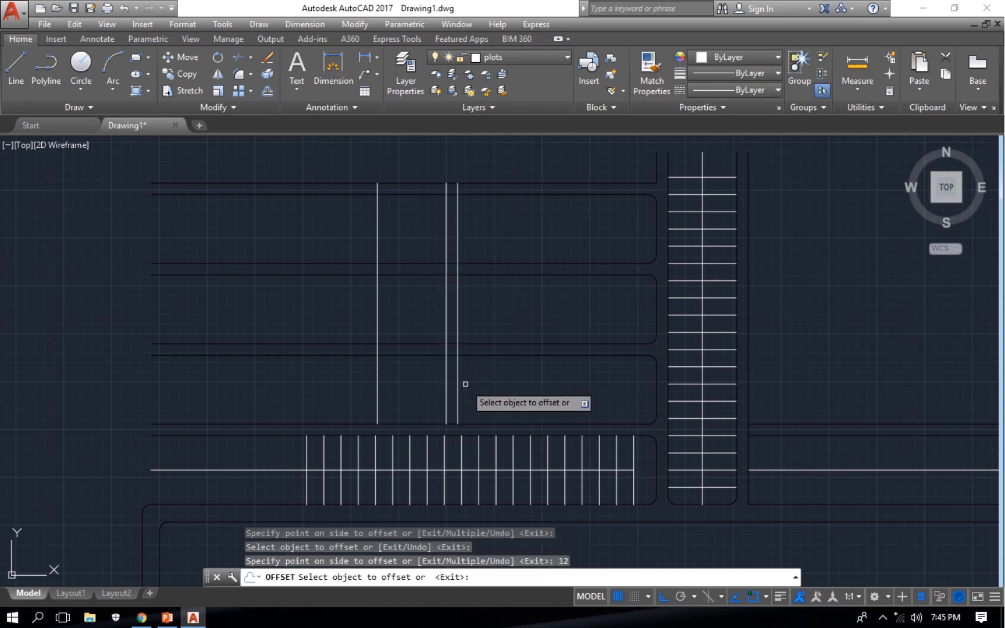
left_click(378, 372)
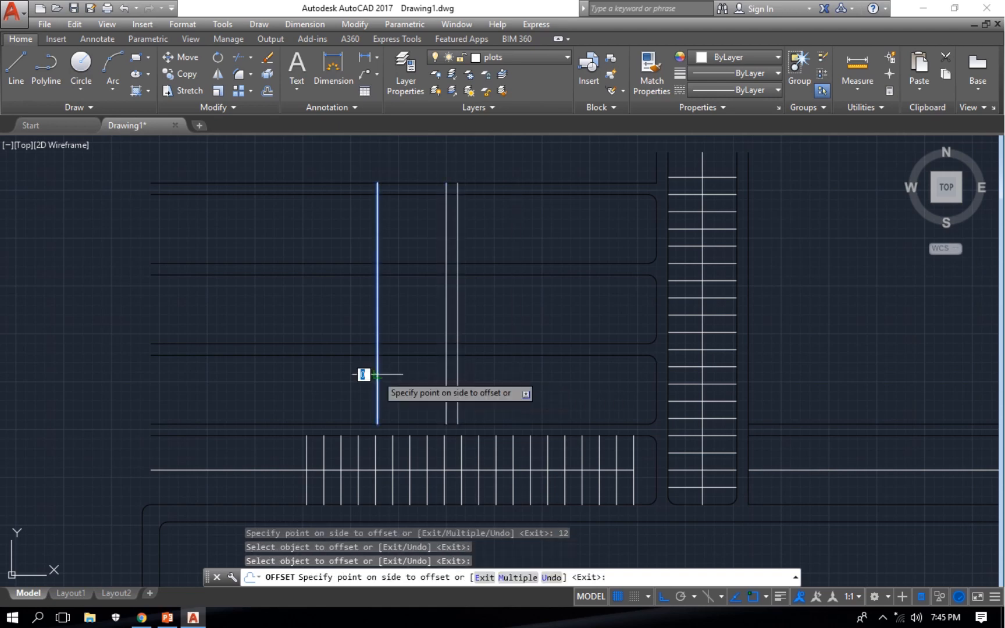
type("12")
key("Return")
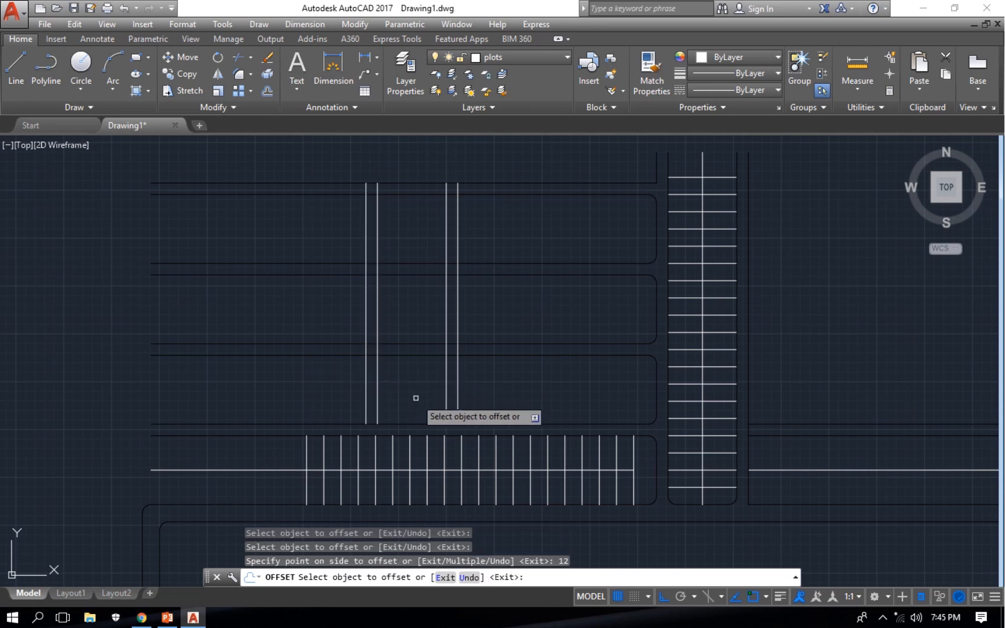
key("Escape")
Trim the inner horizontal road lines away between the outer edges of the two new vertical roads
type("tr")
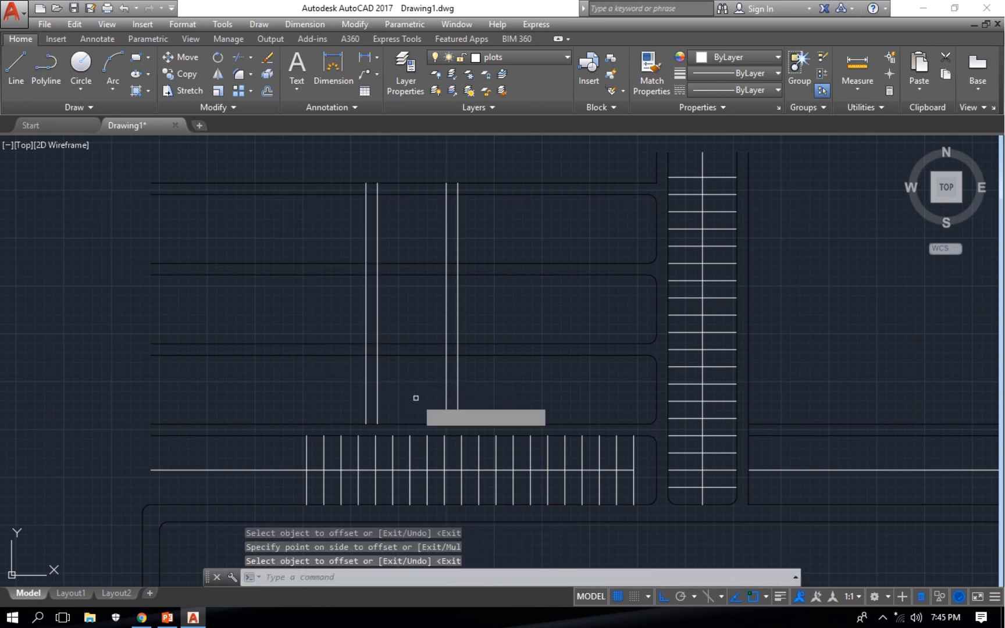
key("Return")
key("Return")
left_click(417, 379)
left_click(410, 218)
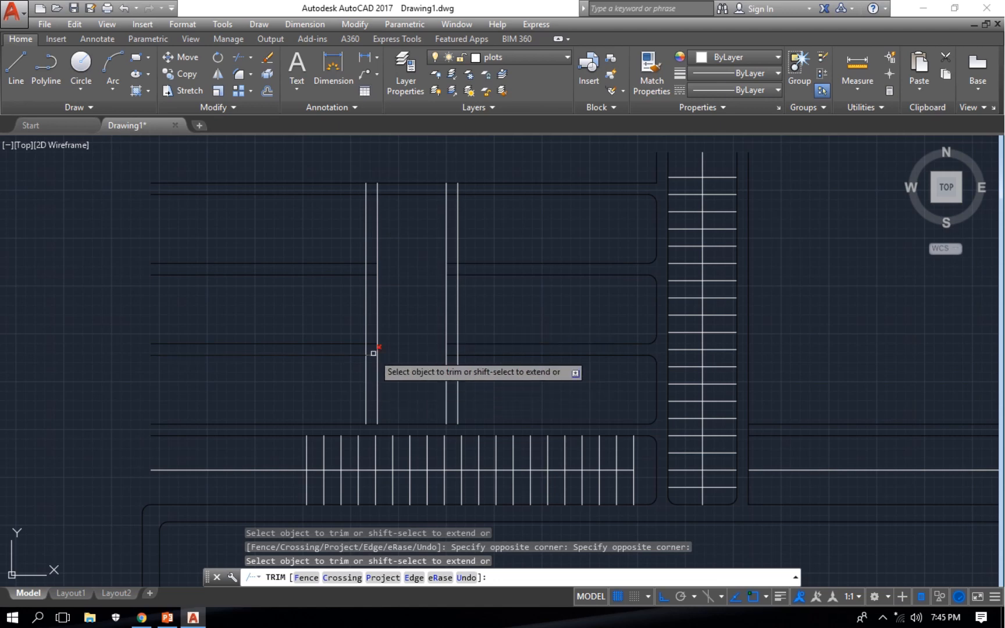
left_click(383, 345)
left_click(373, 340)
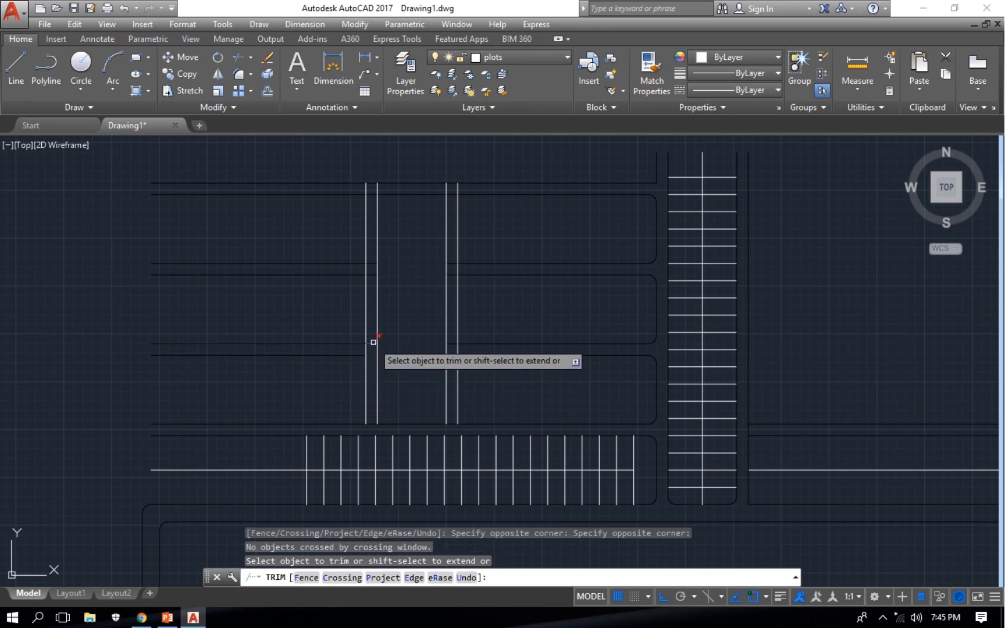
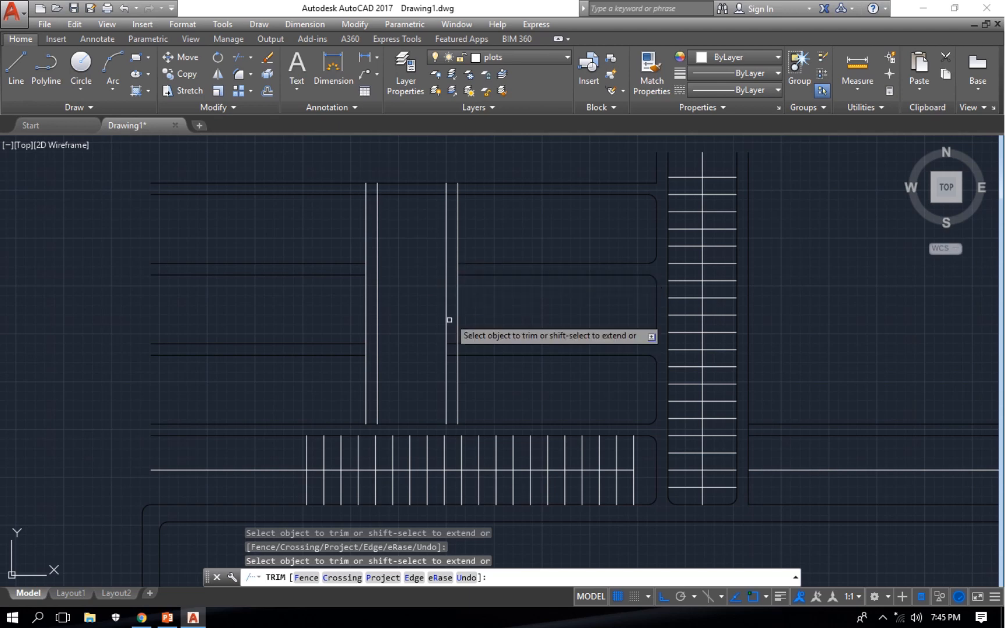
left_click(449, 370)
left_click(455, 422)
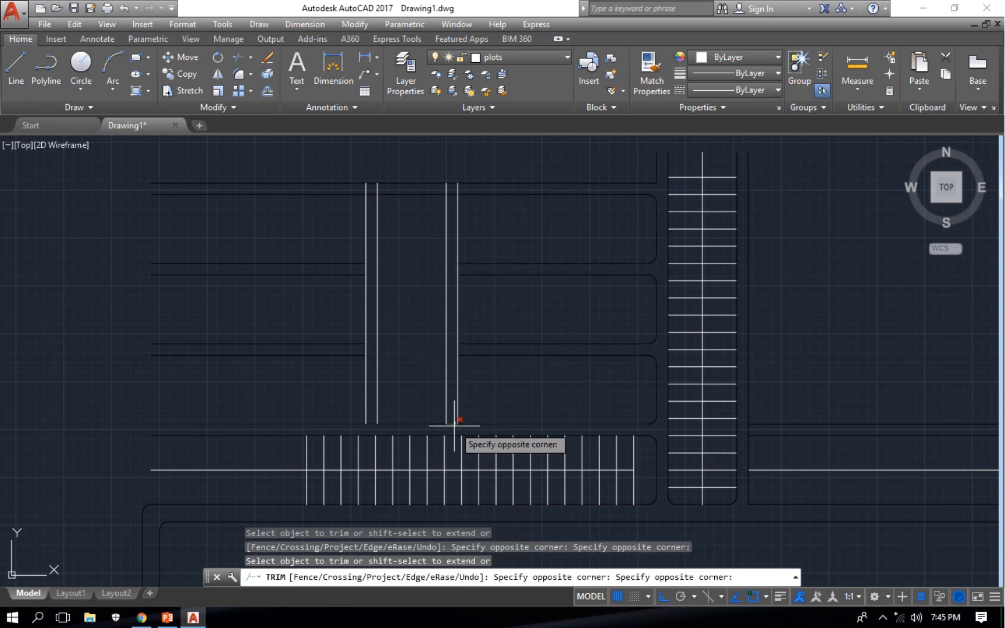
Trim the southernmost edge line of the blocks across the openings of the two new vertical roads
key("Escape")
key("Return")
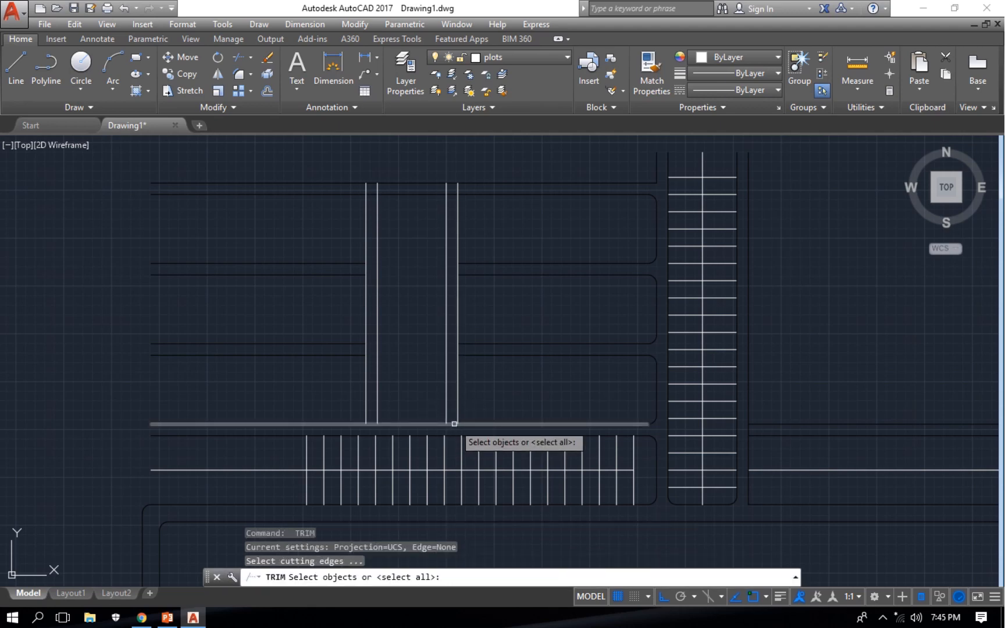
key("Return")
left_click(453, 423)
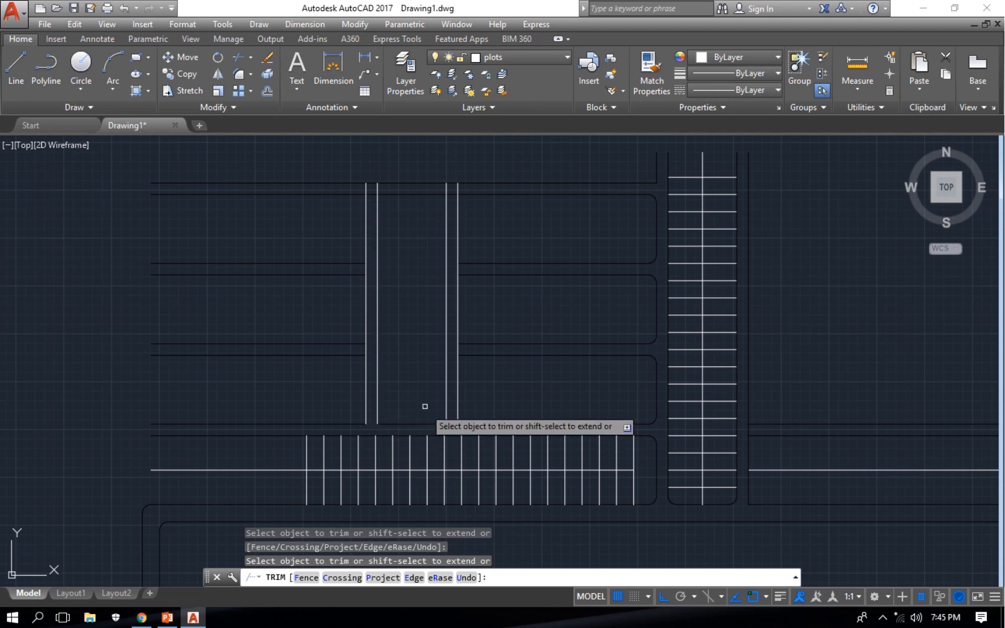
Trim the upper ends of all four new vertical lines back to the south edge of the uppermost horizontal road
left_click(377, 188)
left_click(367, 186)
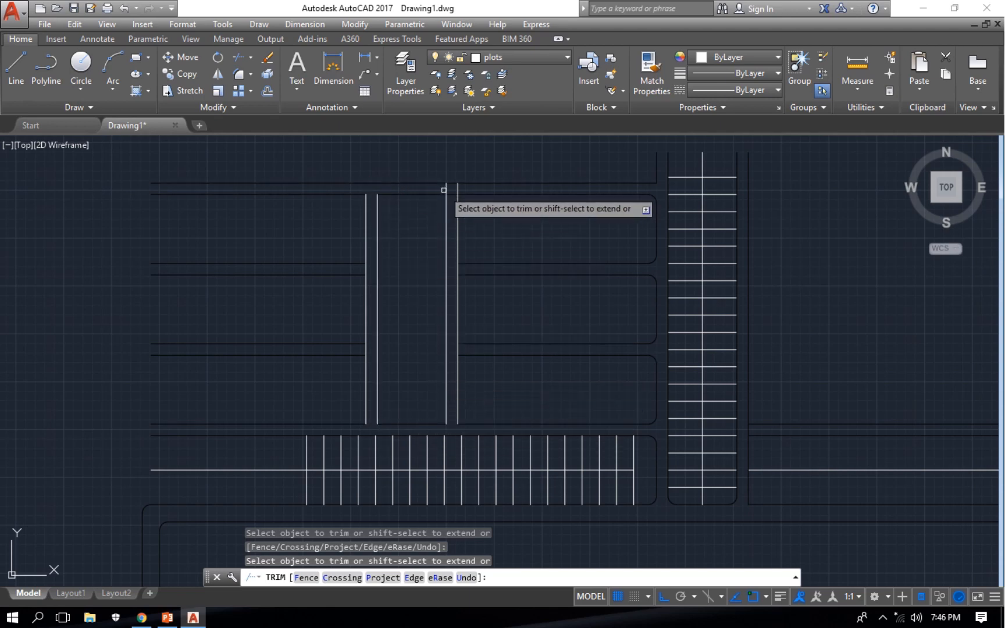
left_click(448, 189)
left_click(458, 188)
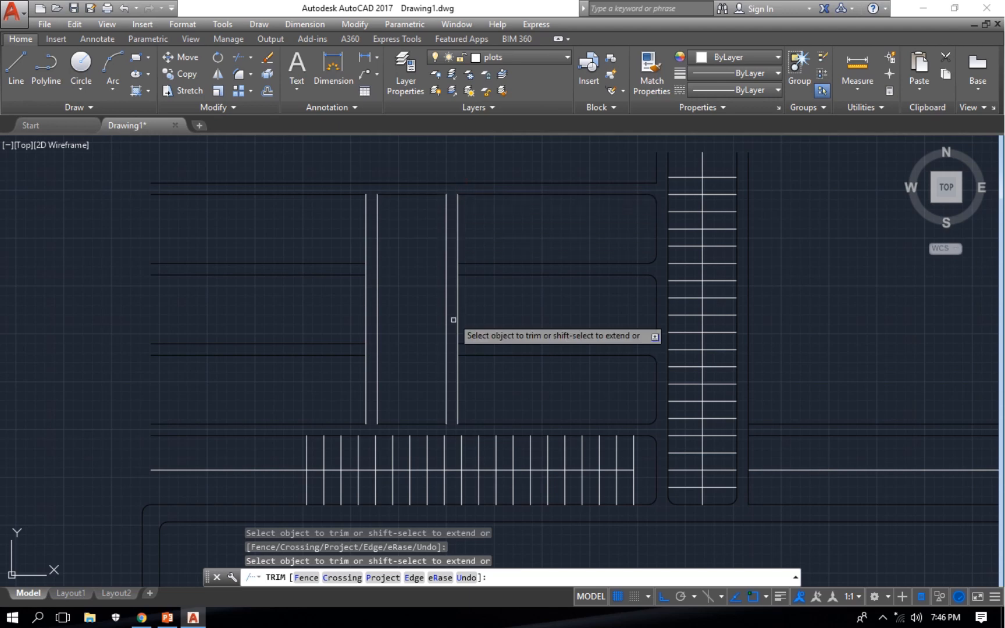
scroll(546, 402, "down", 2)
key("Escape")
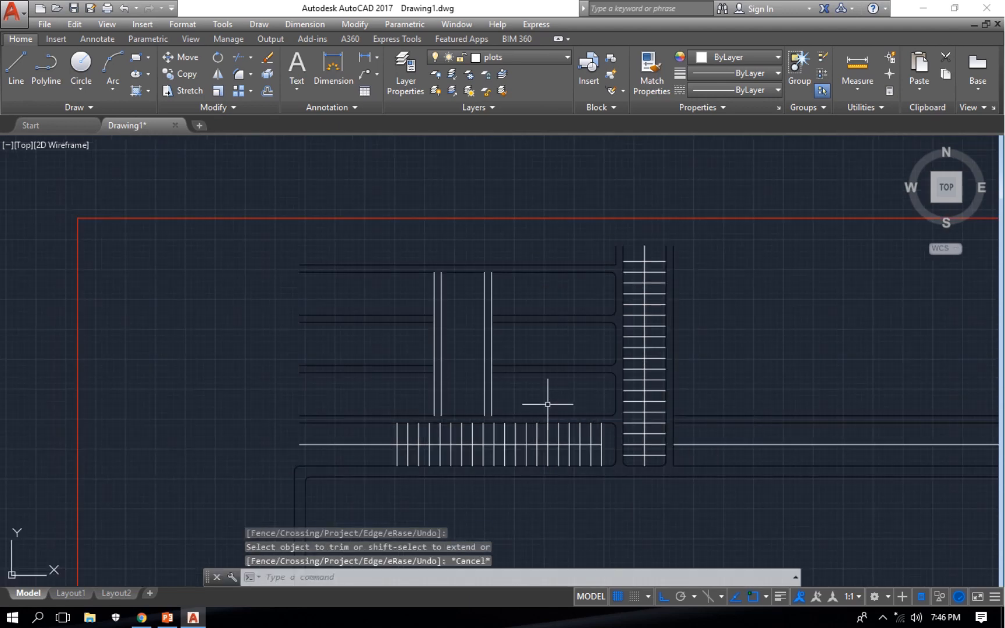
Match the properties of the four new vertical lines to an existing horizontal road edge line
type("ma")
key("Return")
left_click(529, 365)
left_click(515, 341)
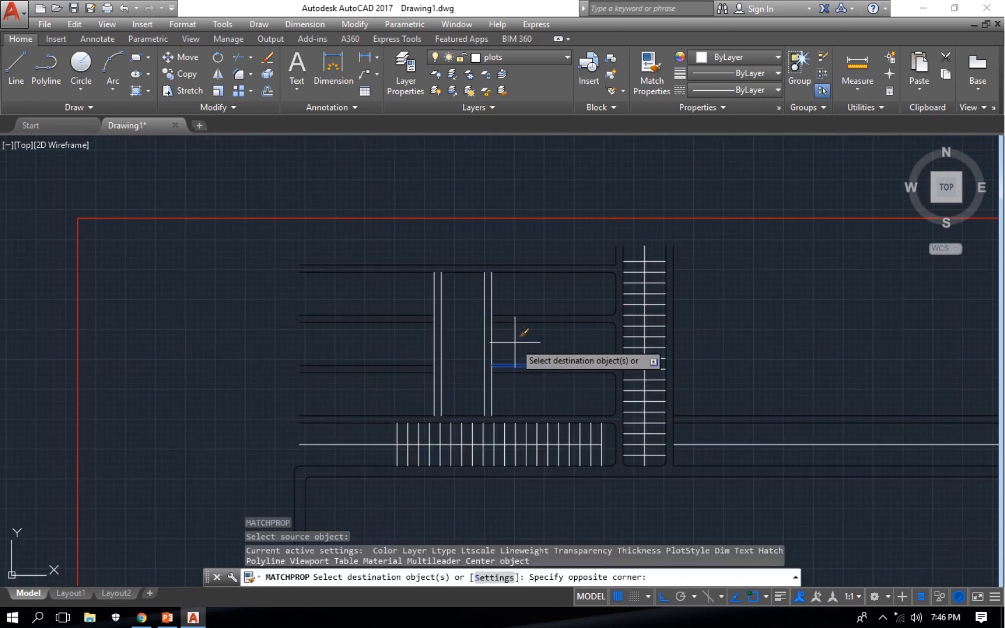
left_click(398, 331)
key("Escape")
Trim the outer edges of the two new vertical roads across the openings of the two horizontal roads that meet them
scroll(452, 322, "up", 2)
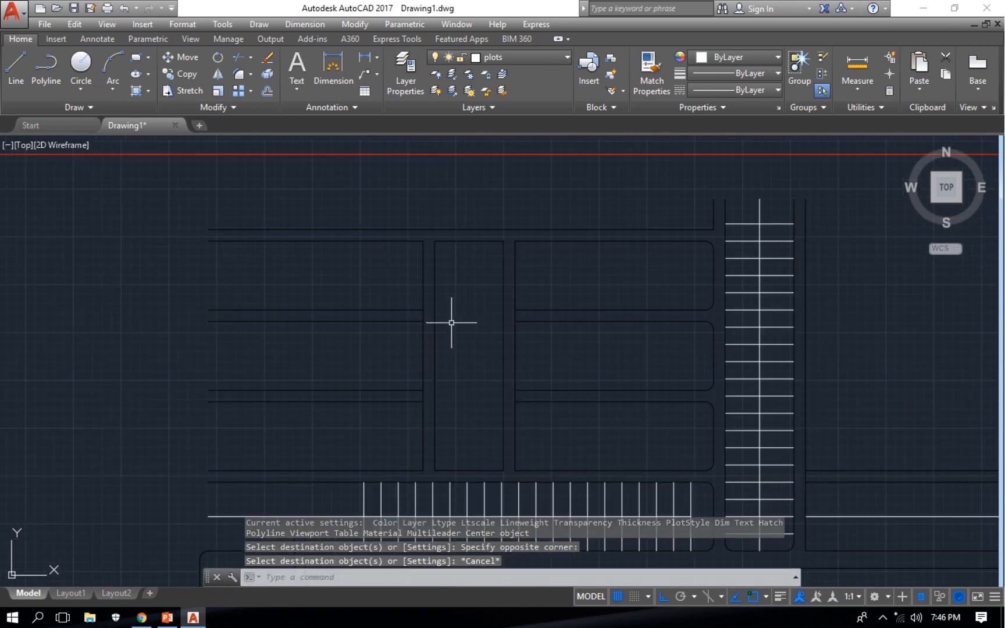
type("tr")
key("Return")
key("Return")
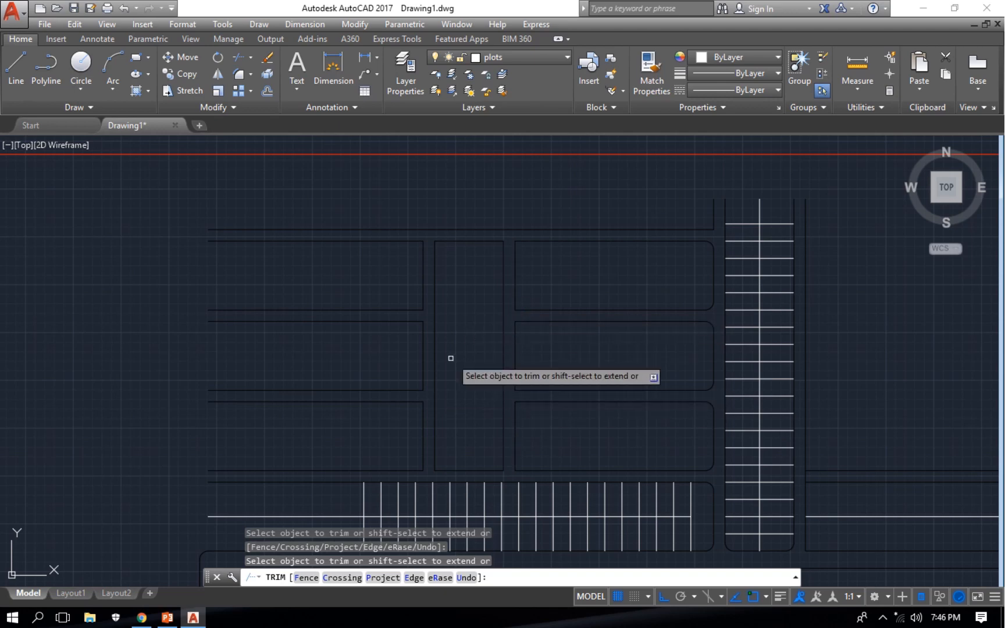
key("Escape")
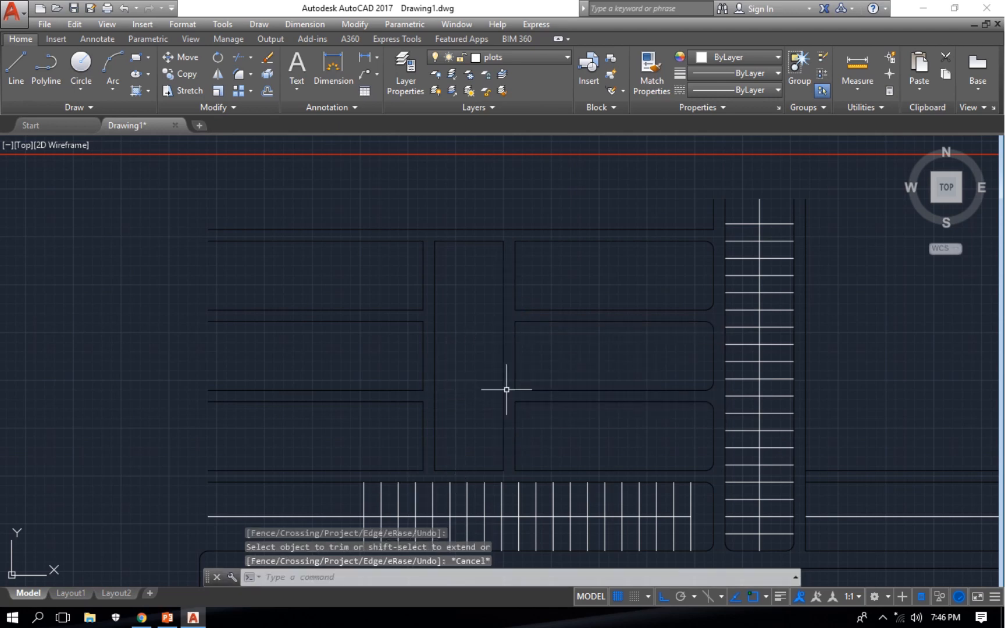
Fillet both east corners of the lowest block west of the central block, using a radius of 9
type("f")
key("Return")
left_click(410, 469)
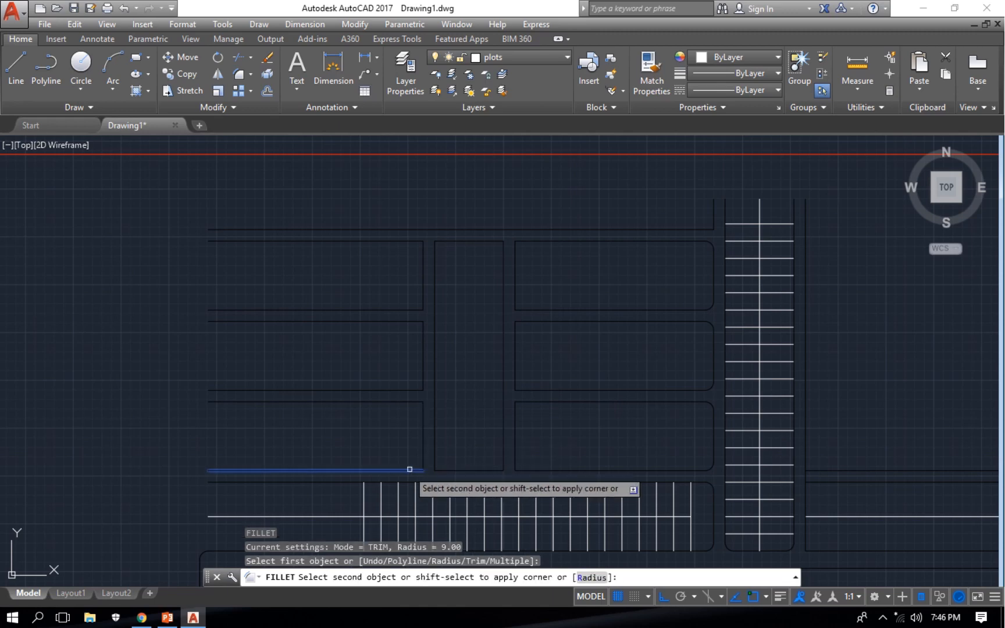
left_click(424, 462)
key("Return")
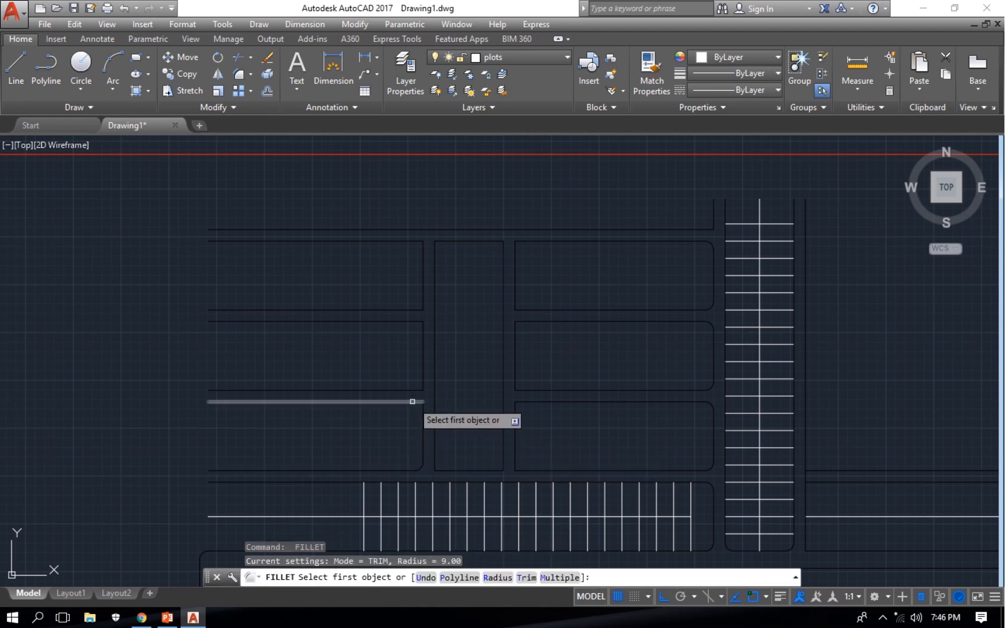
left_click(412, 401)
left_click(423, 410)
Fillet both east corners of the middle block west of the central block, using a radius of 9
key("Return")
left_click(413, 390)
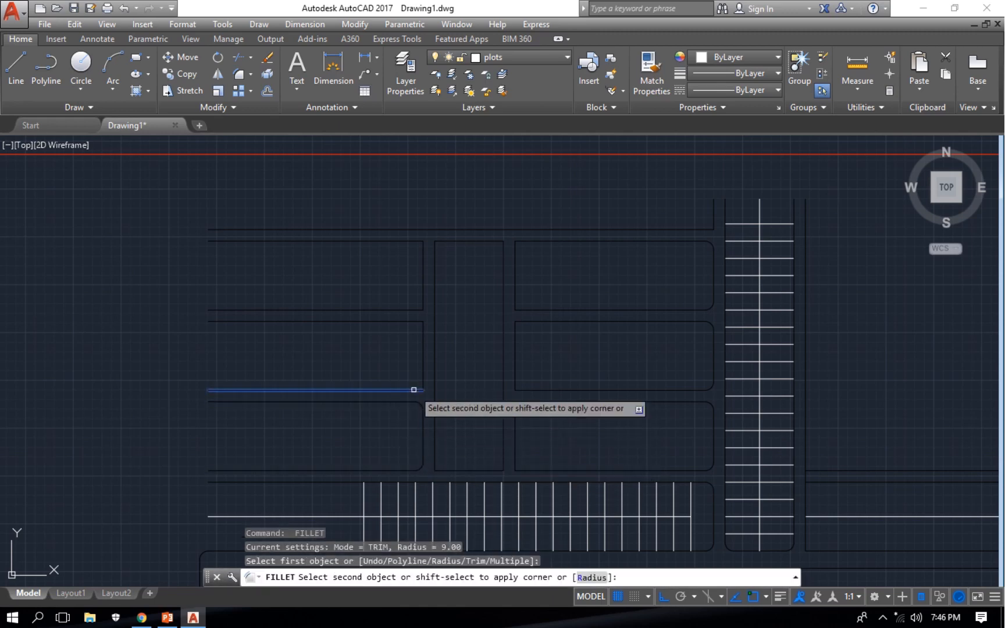
left_click(422, 372)
key("Return")
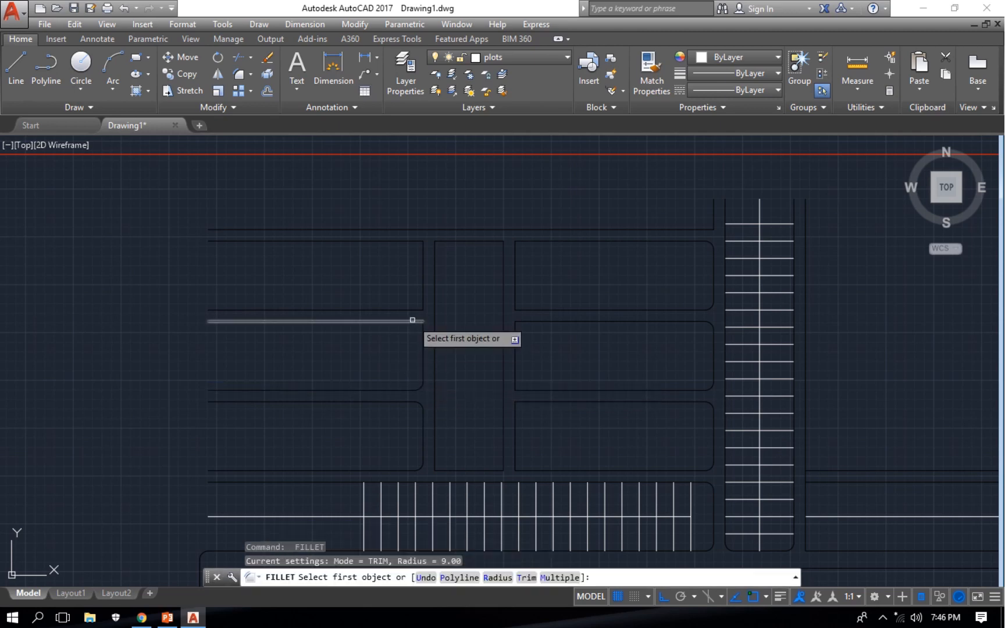
left_click(413, 319)
left_click(422, 340)
Fillet both east corners of the uppermost block west of the central block, using a radius of 9
key("Return")
left_click(417, 310)
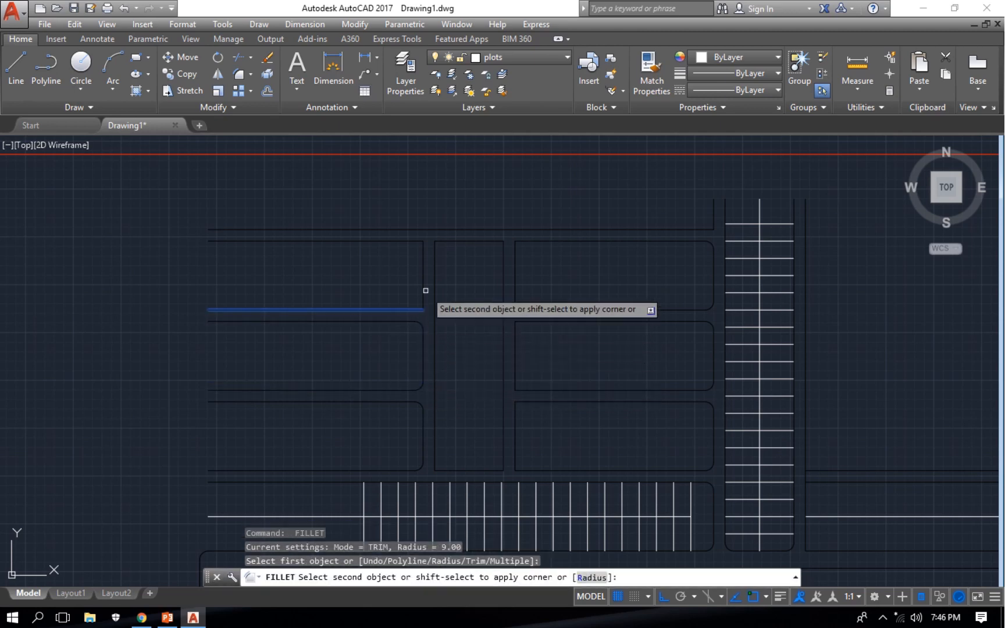
left_click(421, 287)
key("Return")
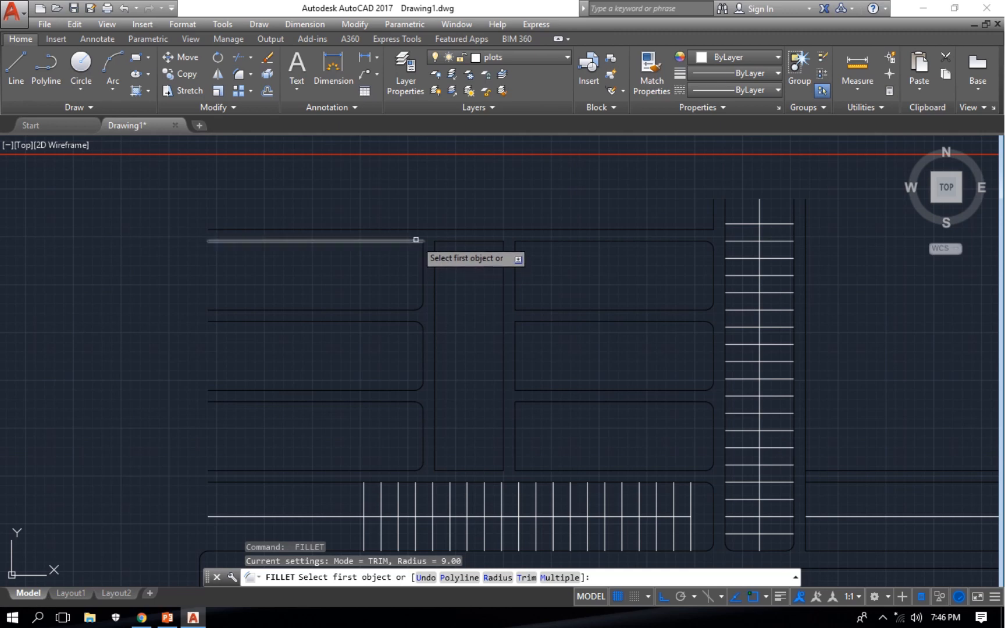
left_click(416, 239)
left_click(423, 268)
Fillet the two facing west corners of the upper and middle blocks east of the central block, using a radius of 9
key("Return")
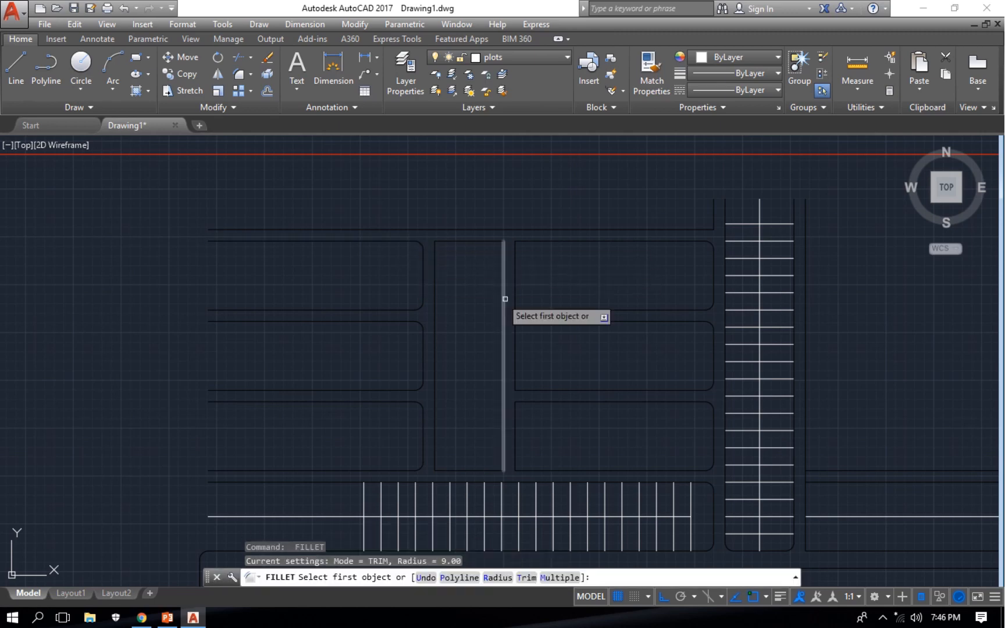
left_click(505, 274)
left_click(541, 309)
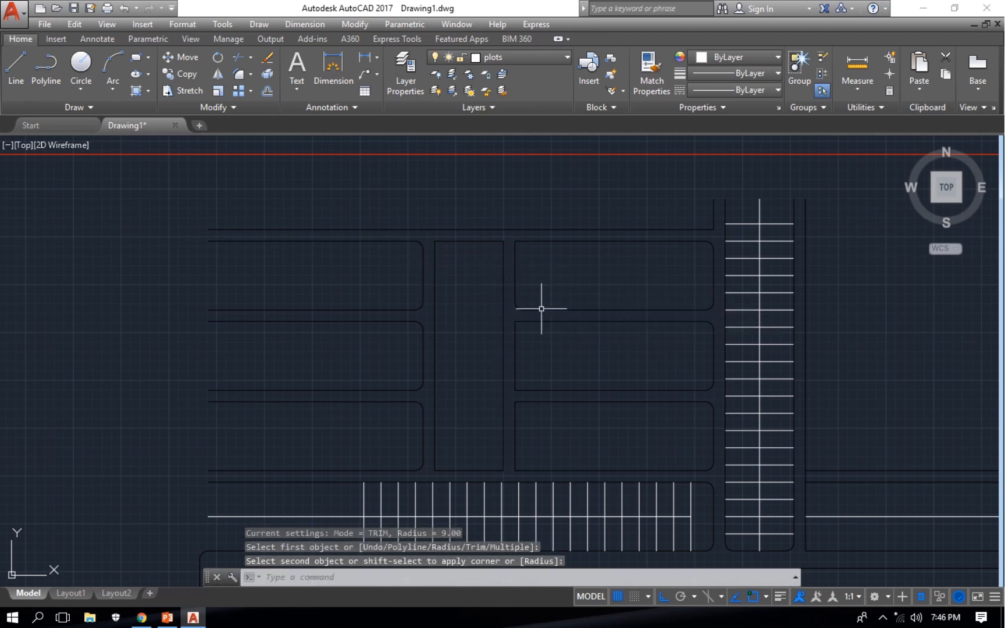
key("Return")
left_click(539, 323)
left_click(515, 346)
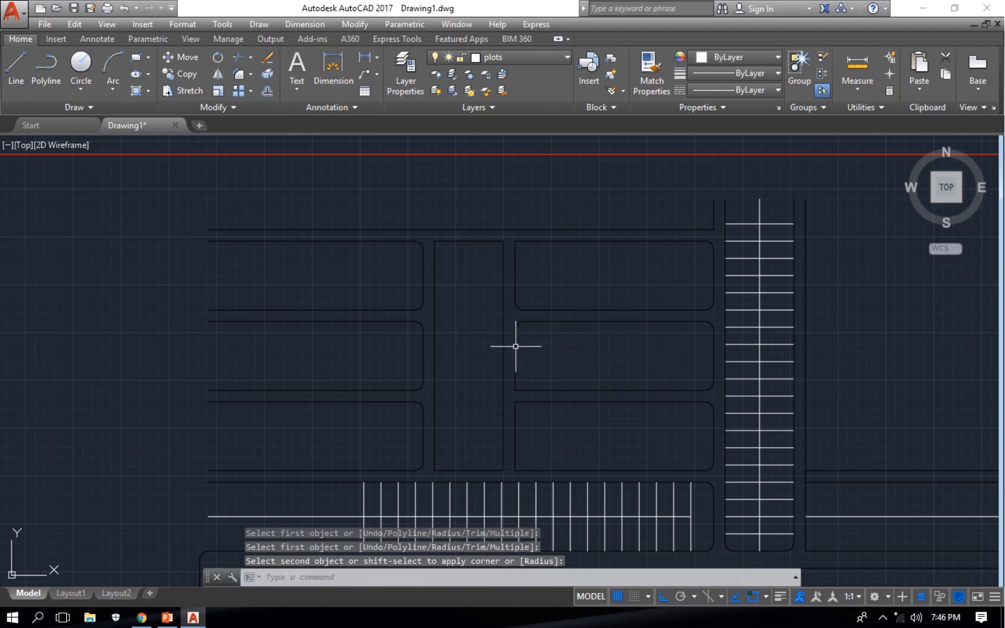
Fillet the southwest corner of the middle block and both west corners of the lowest block east of the central block, using a radius of 9
key("Return")
left_click(516, 368)
left_click(535, 390)
key("Return")
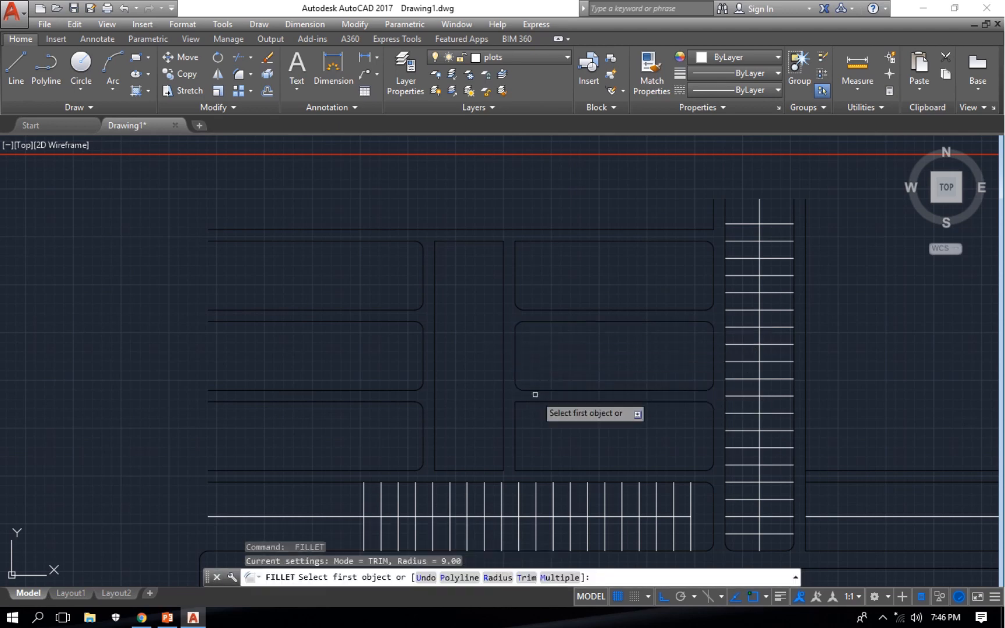
left_click(535, 401)
left_click(514, 411)
key("Return")
left_click(514, 435)
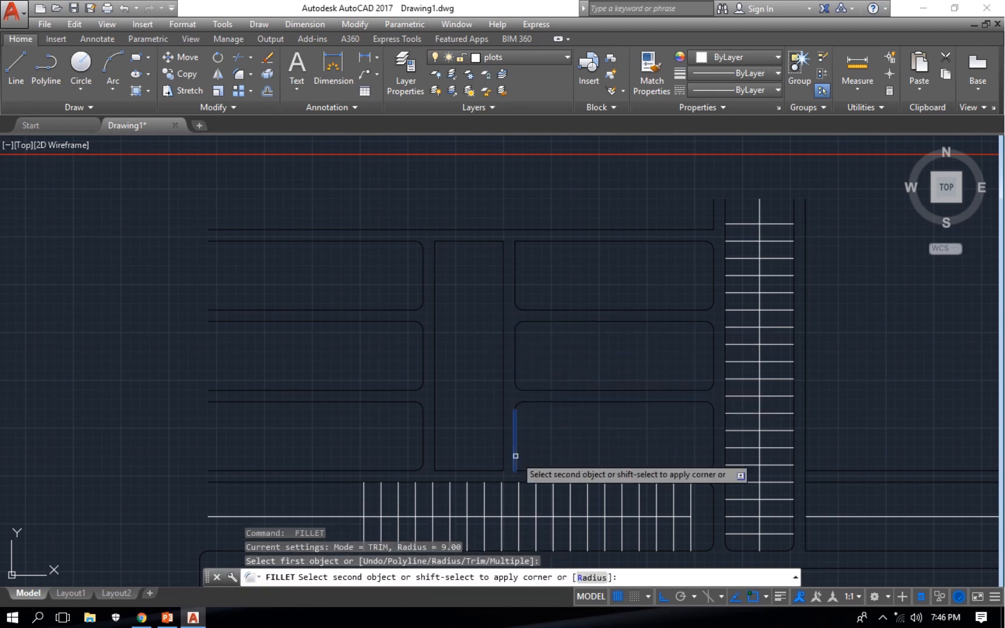
left_click(539, 471)
Fillet both south corners of the tall central block, using a radius of 9
key("Return")
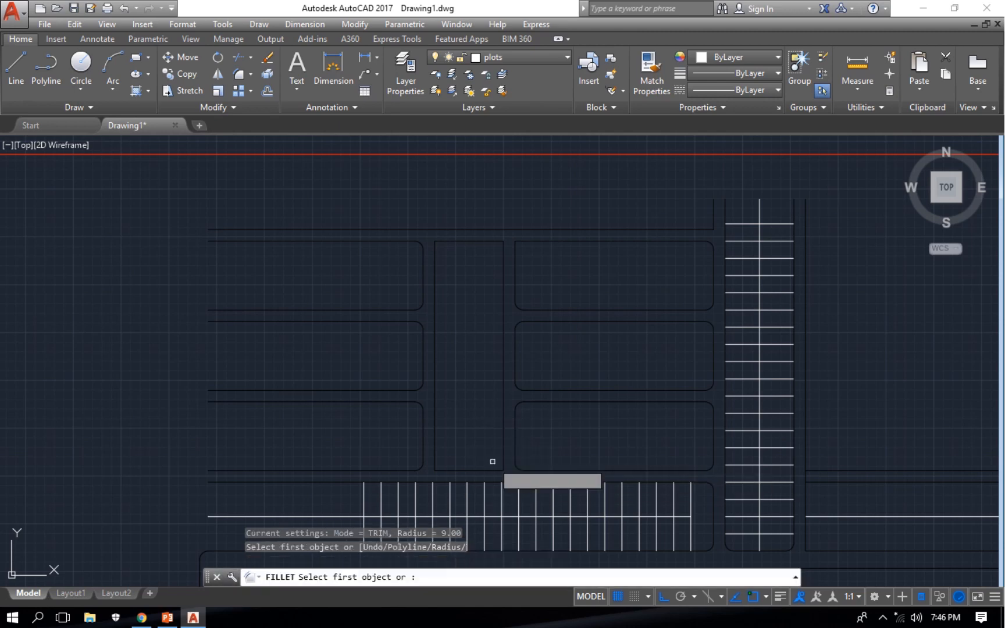
left_click(502, 465)
left_click(499, 470)
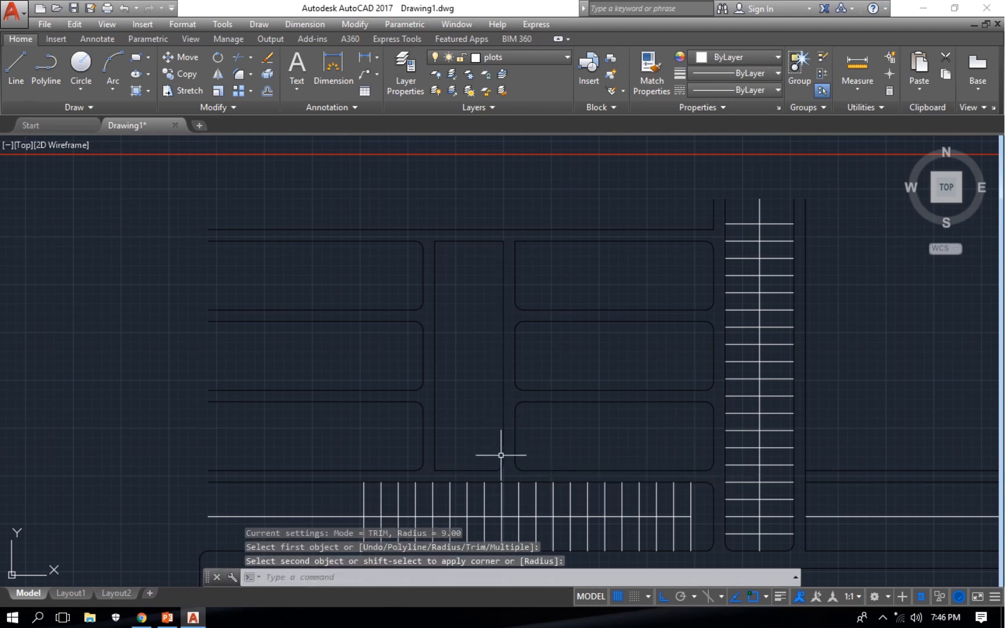
key("Return")
left_click(436, 455)
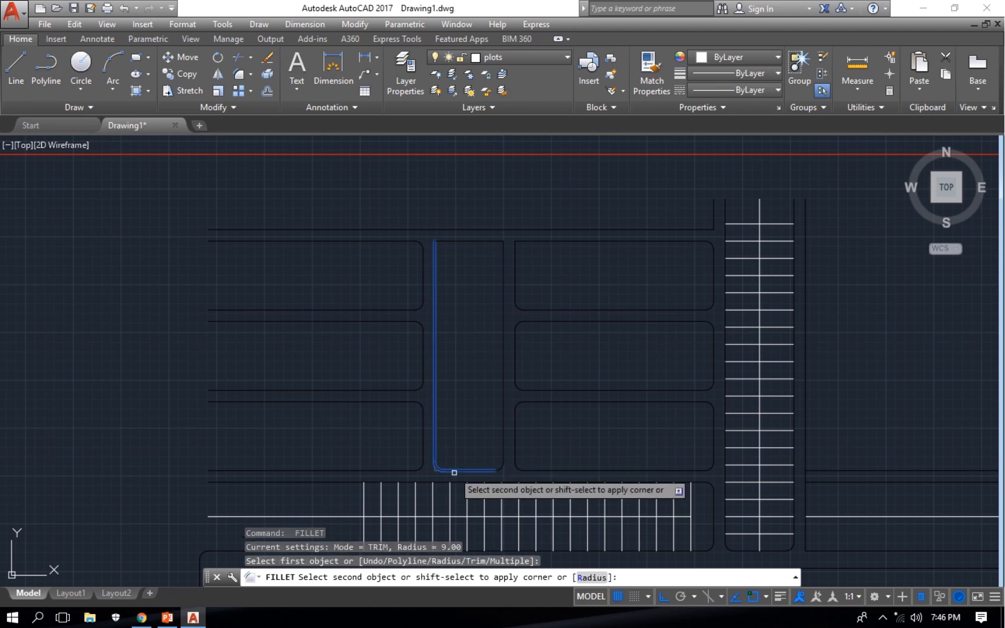
left_click(455, 470)
Fillet both north corners of the tall central block, using a radius of 9
key("Return")
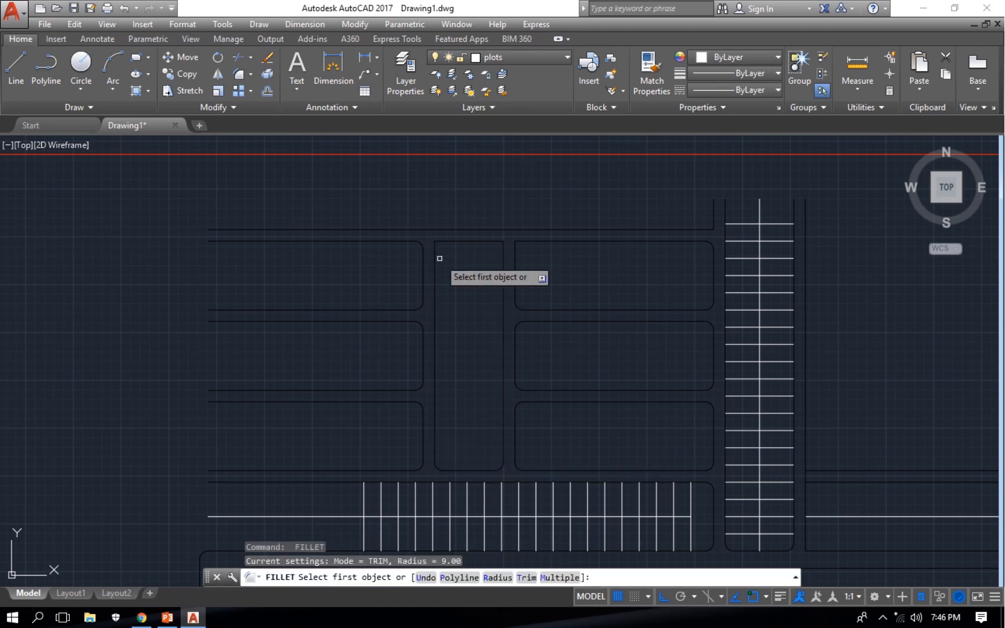
left_click(434, 257)
left_click(449, 240)
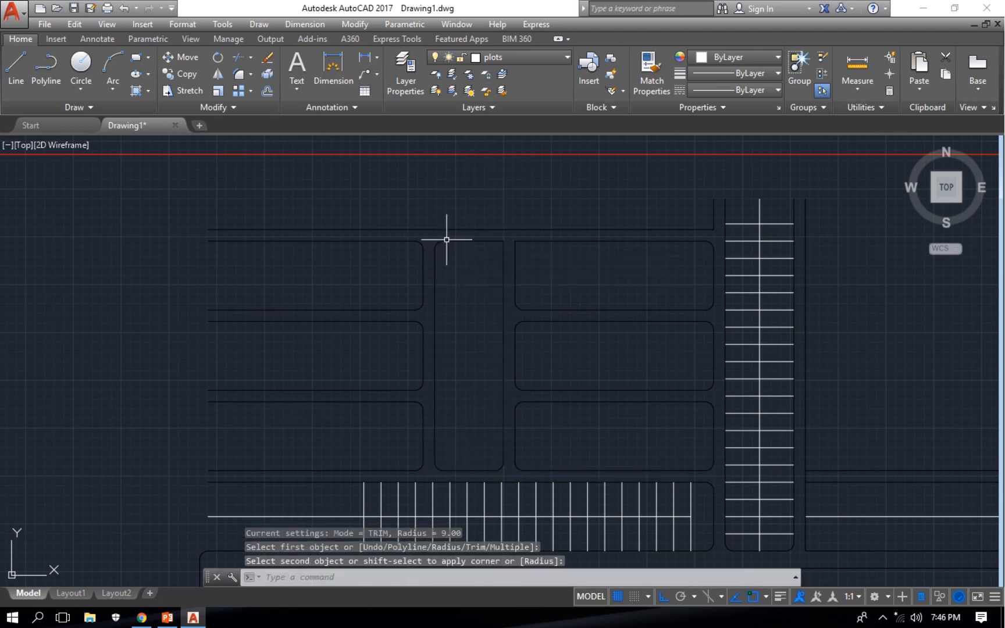
key("Return")
left_click(489, 241)
left_click(504, 266)
Fillet the northwest corner of the uppermost block east of the central block, using a radius of 9
key("Return")
left_click(515, 264)
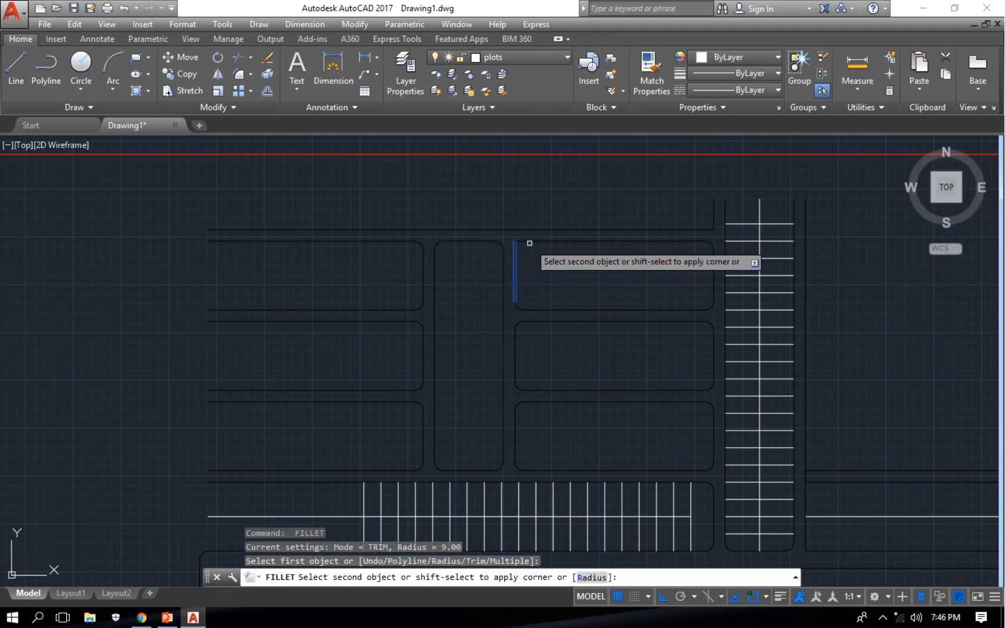
left_click(532, 241)
scroll(598, 278, "down", 2)
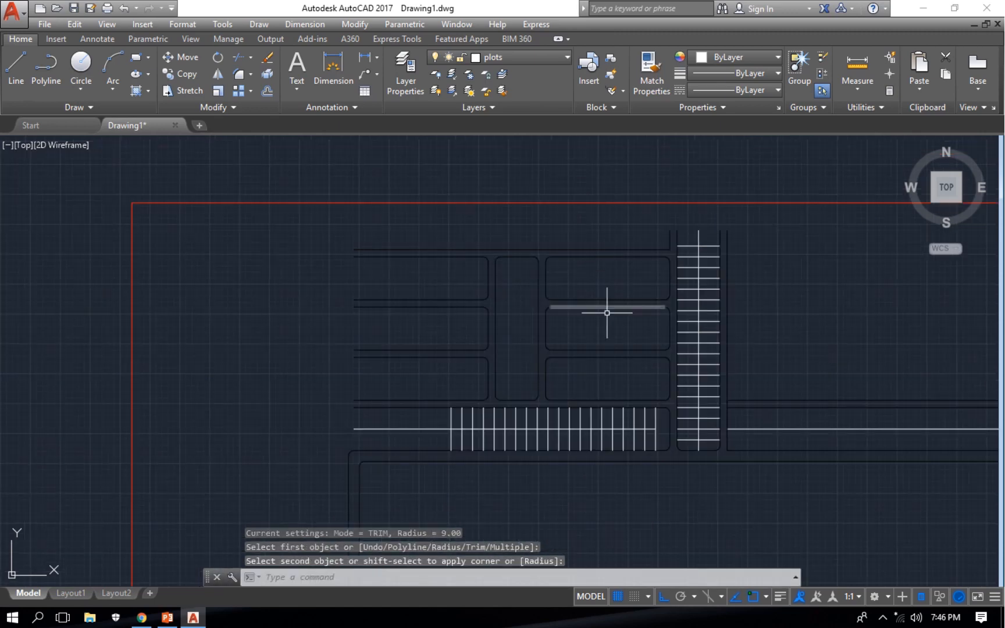
middle_click_drag(599, 363, 569, 331)
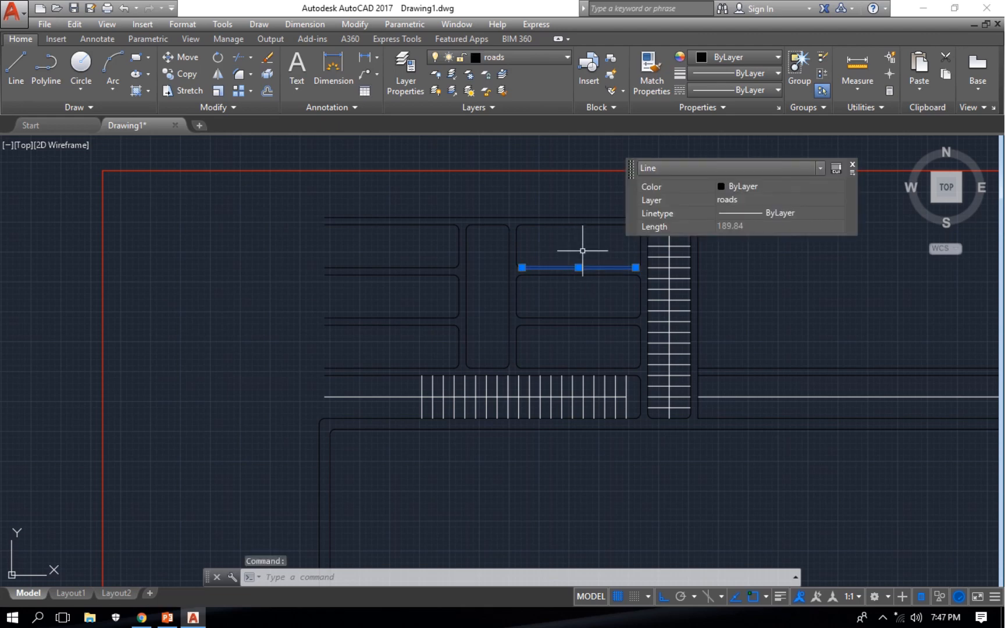
type("o")
key("Return")
key("Return")
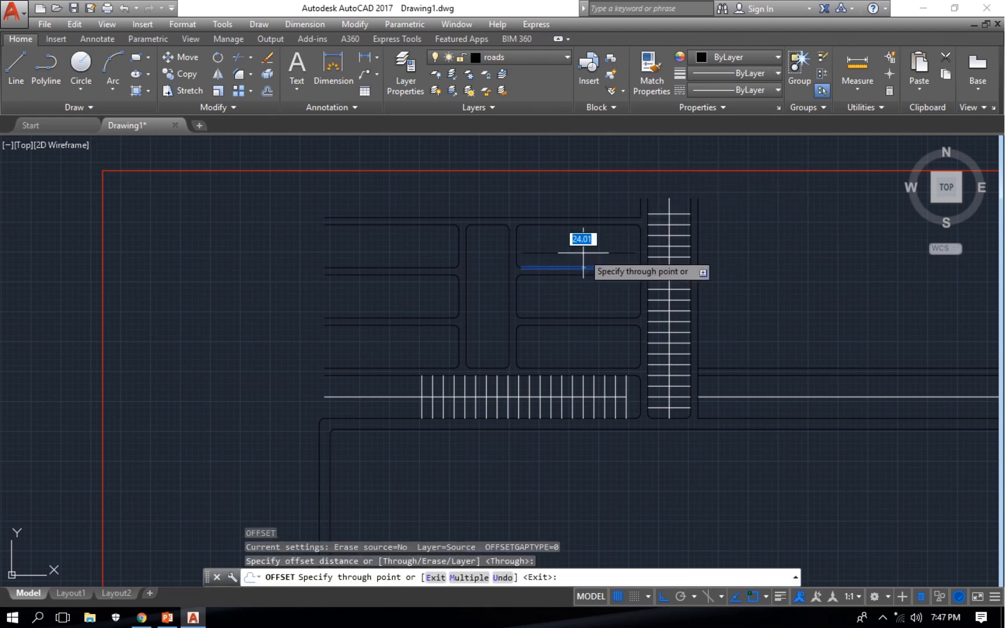
key("Escape")
Offset the uppermost east block's south edge and the central block's east edge inward by 36 to form their dividing lines
left_click(587, 261)
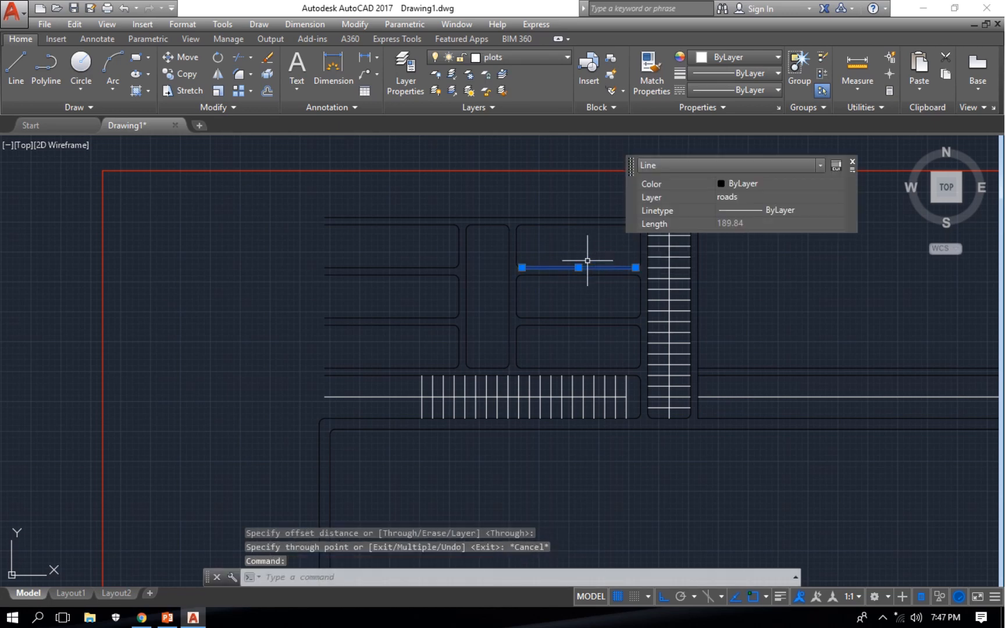
type("o")
key("Return")
type("36")
key("Return")
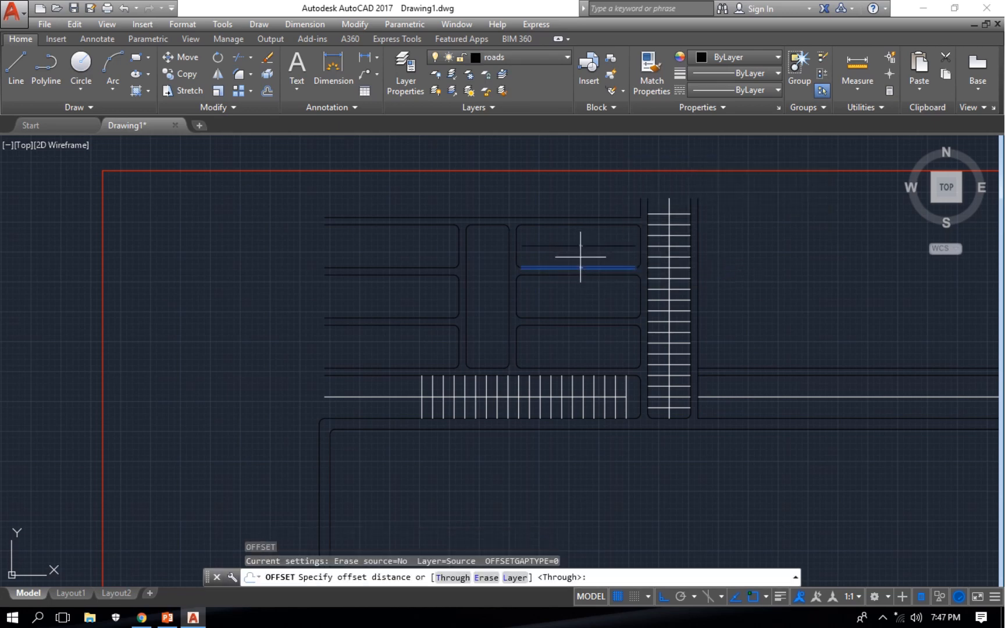
left_click(583, 267)
left_click(581, 255)
left_click(509, 267)
left_click(477, 269)
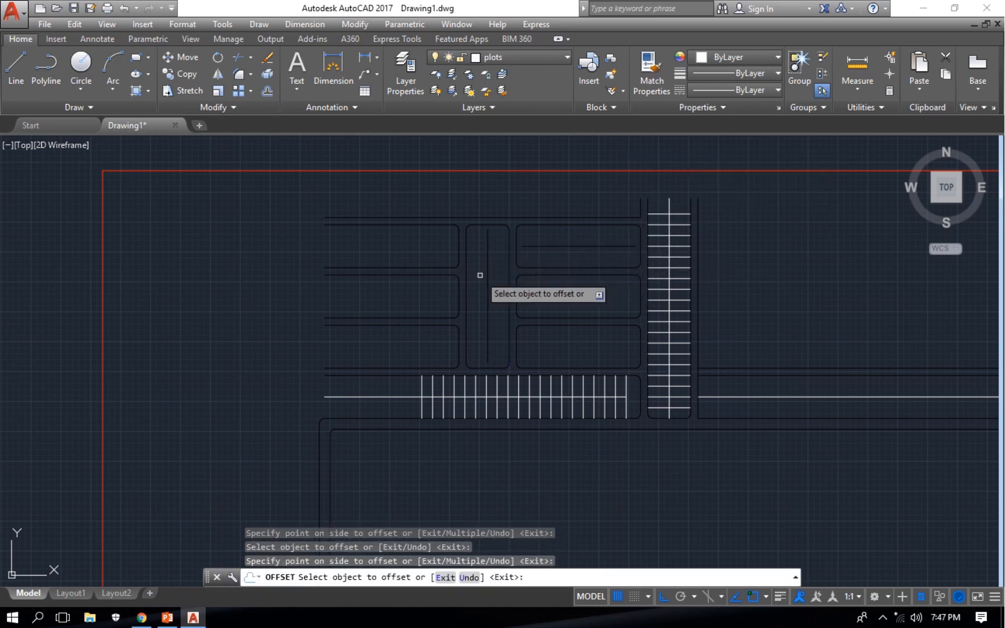
Offset one long edge of each of the three blocks west of the central block inward by 36
left_click(431, 266)
left_click(443, 228)
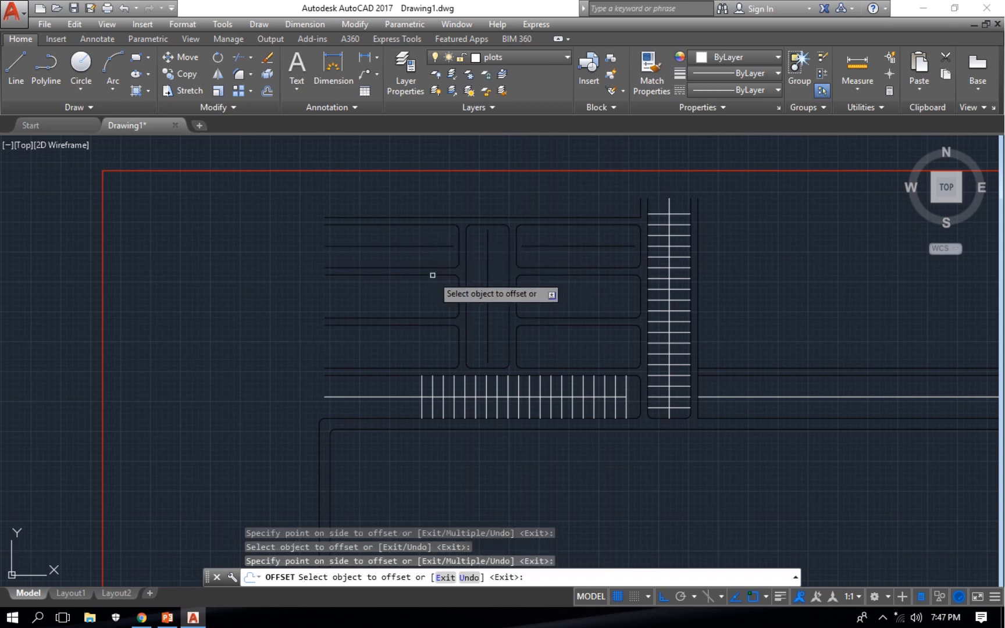
left_click(432, 274)
left_click(434, 308)
left_click(432, 325)
left_click(433, 358)
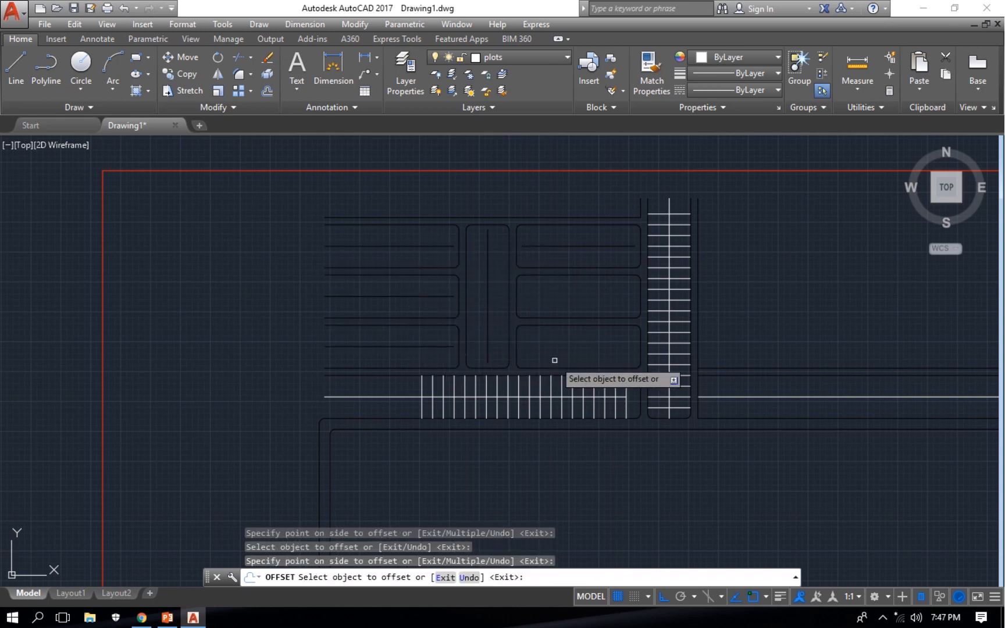
Offset the south edges of the lowest and middle blocks east of the central block inward by 36
left_click(566, 367)
left_click(568, 326)
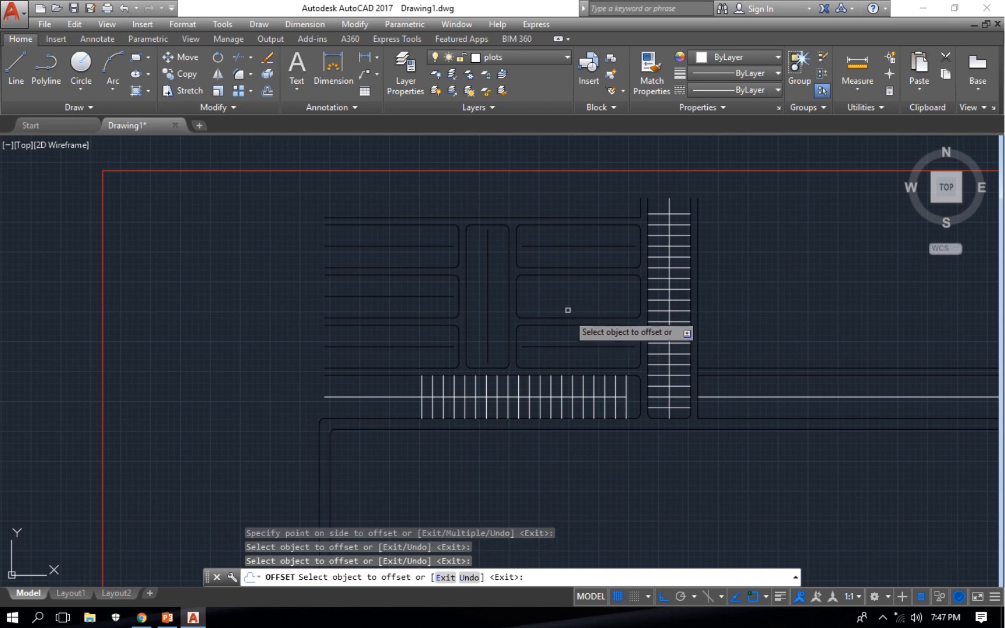
left_click(568, 318)
left_click(567, 302)
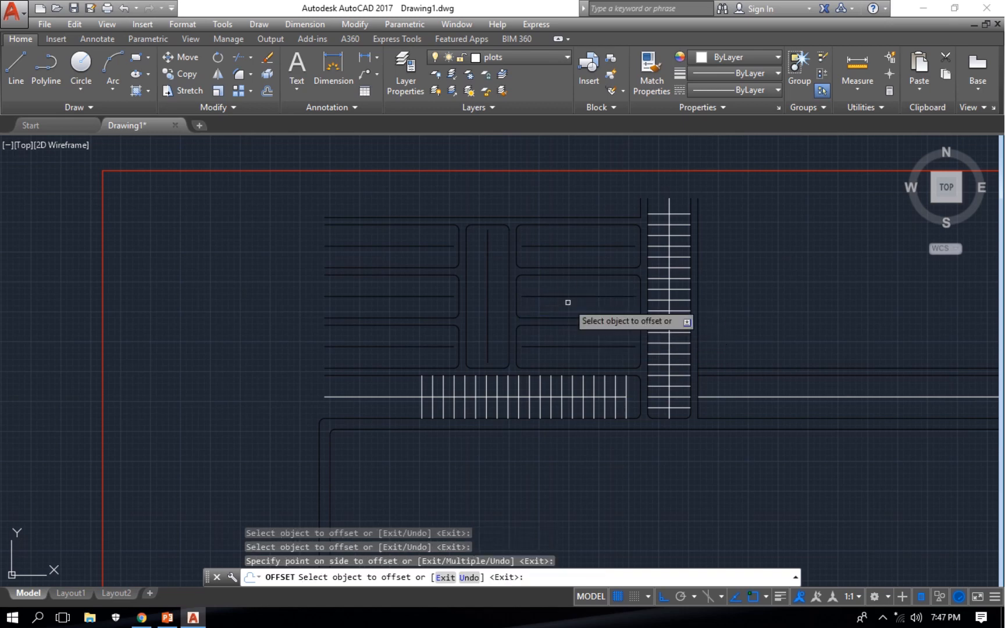
key("Escape")
Extend the dividing lines of the central block and the west blocks to meet their block edges
type("ex")
key("Return")
key("Return")
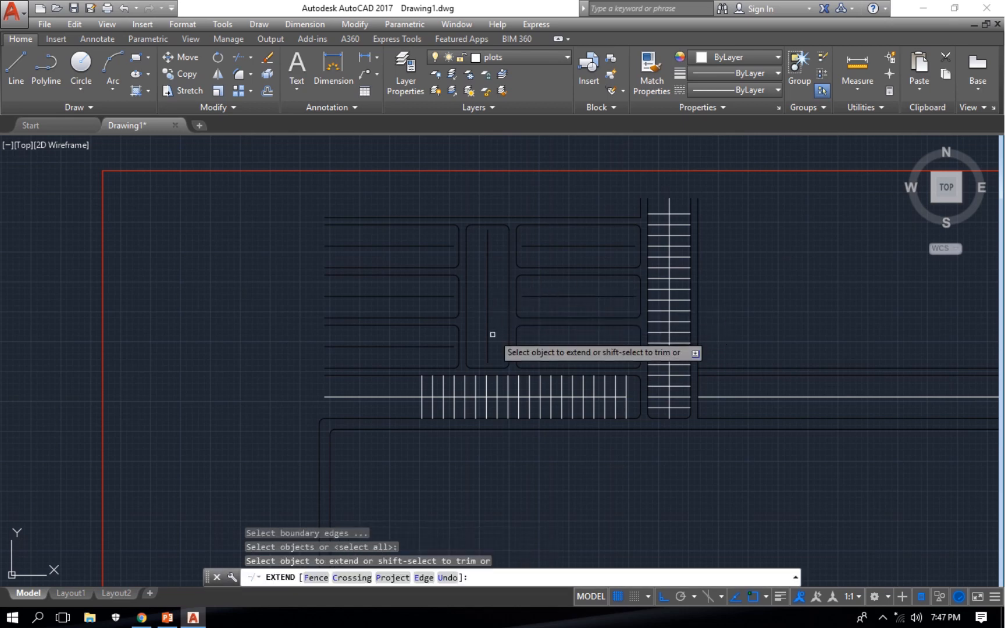
left_click(489, 337)
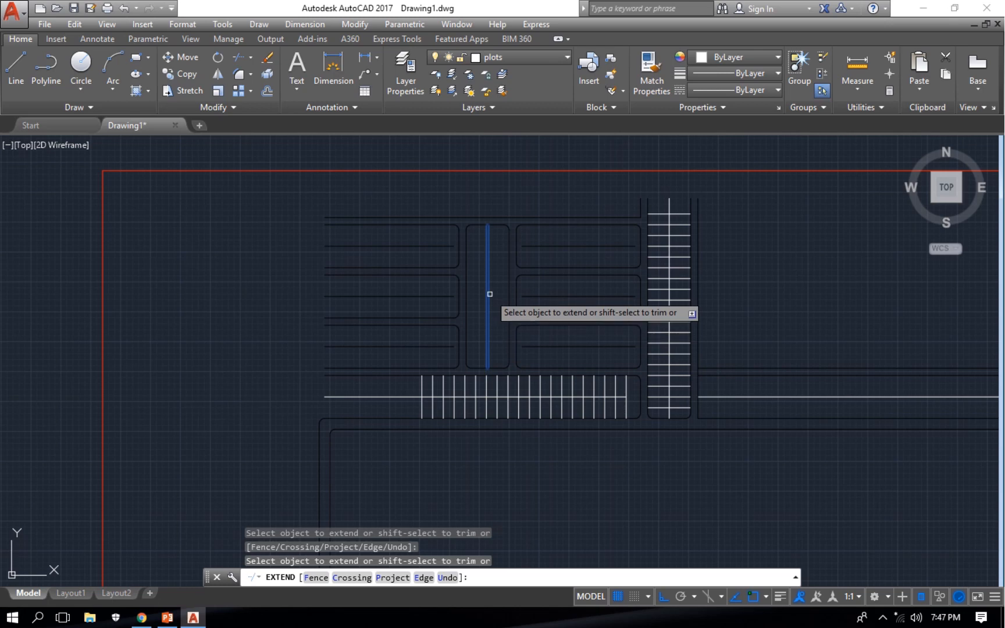
left_click(453, 345)
left_click(446, 295)
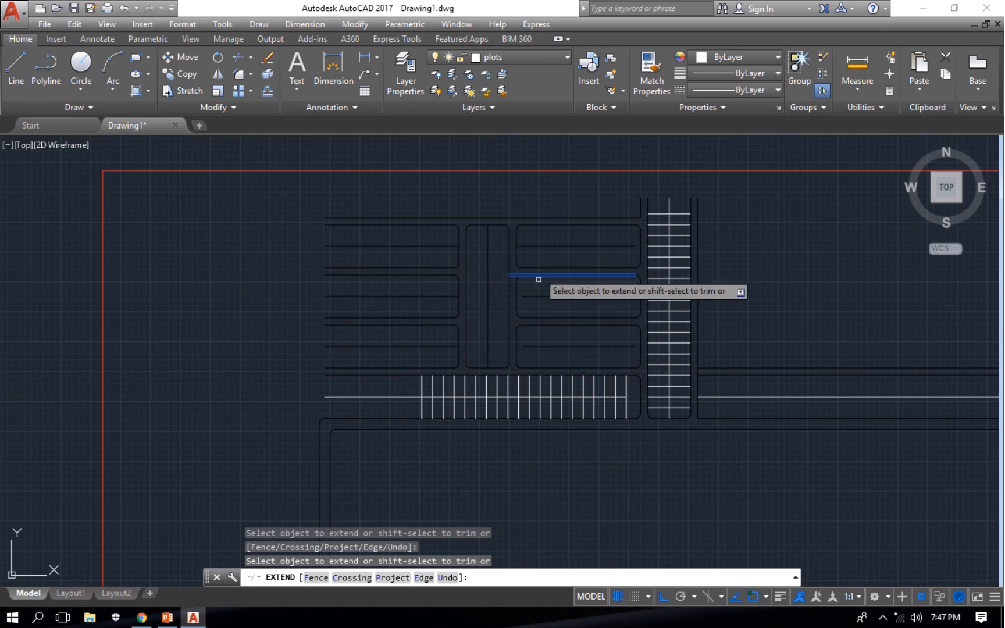
Extend the dividing lines of the three blocks east of the central block to their west and east edges
left_click(532, 350)
left_click(530, 342)
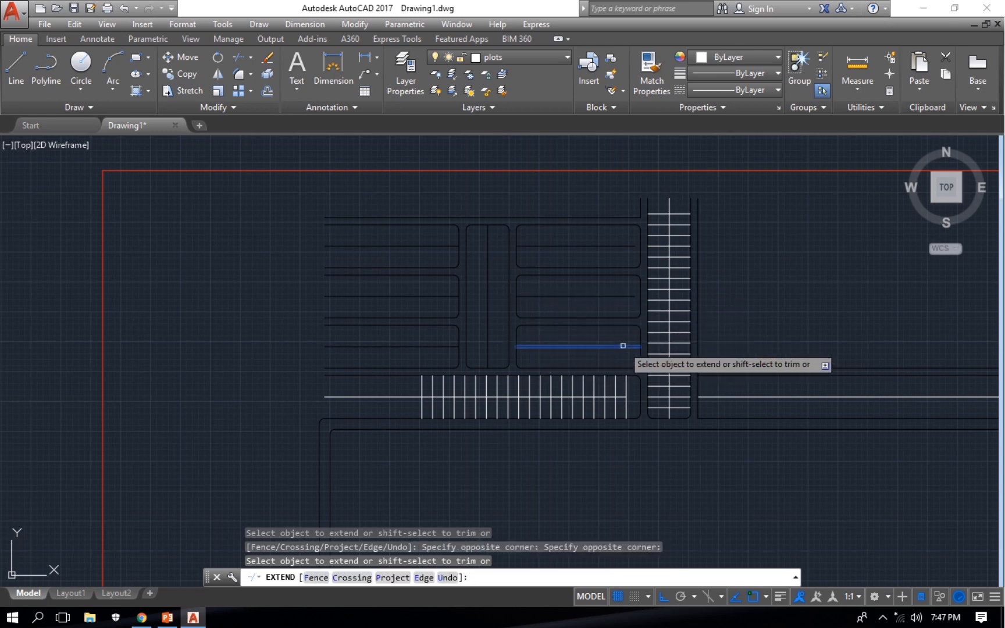
left_click(622, 347)
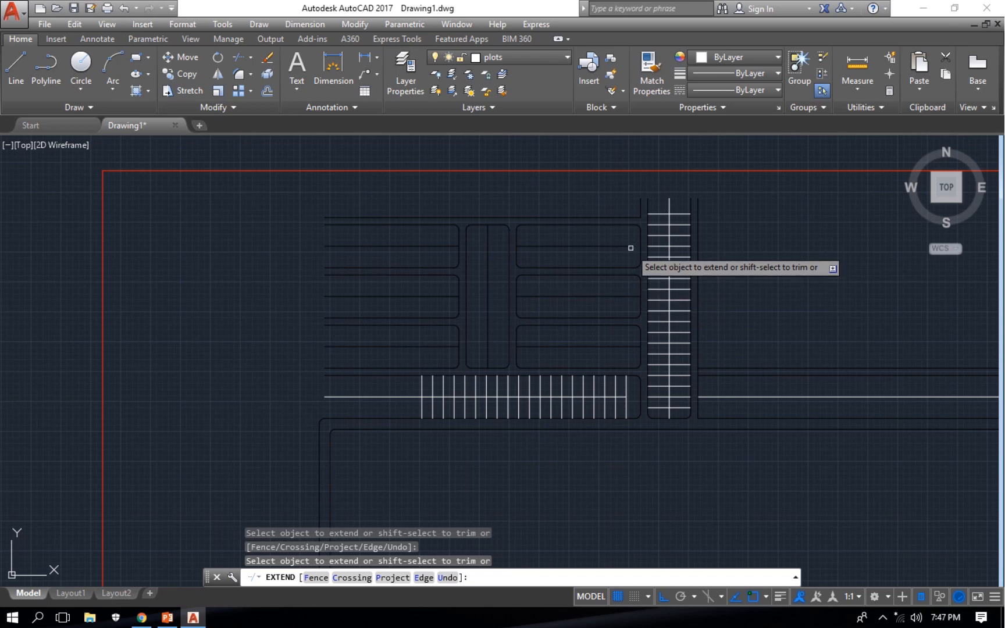
key("Escape")
Make the facilities layer current and fill the rounded east end of the horizontal row of plots with a solid hatch
left_click(558, 59)
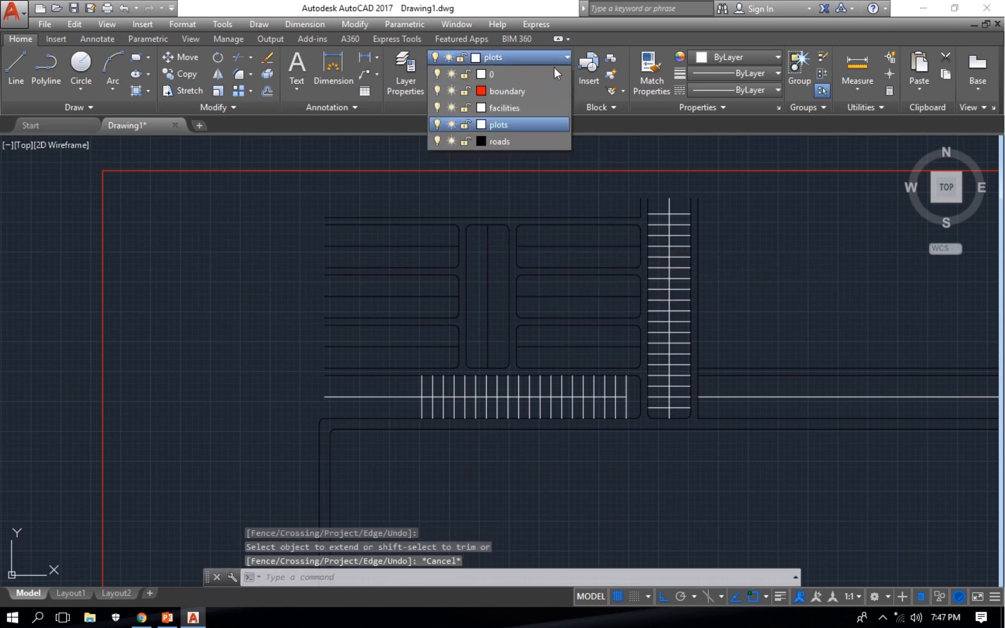
left_click(514, 106)
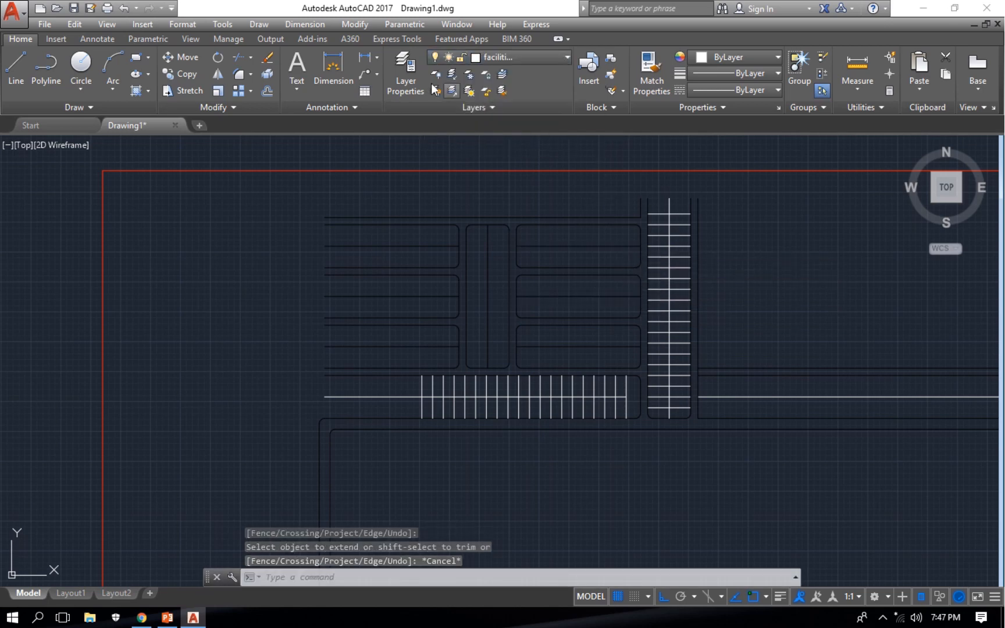
type("h")
key("Return")
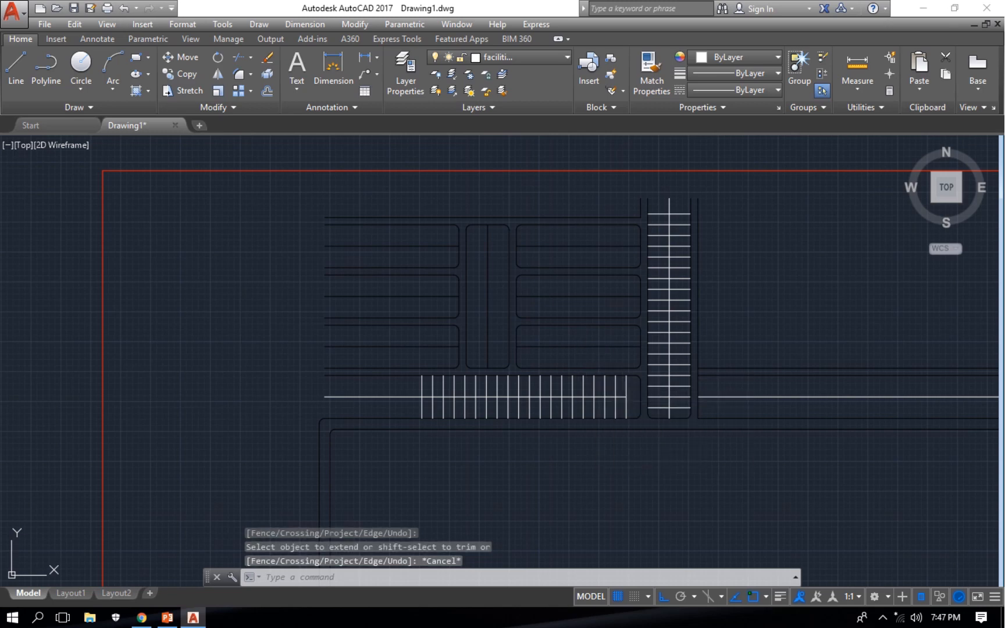
left_click(140, 73)
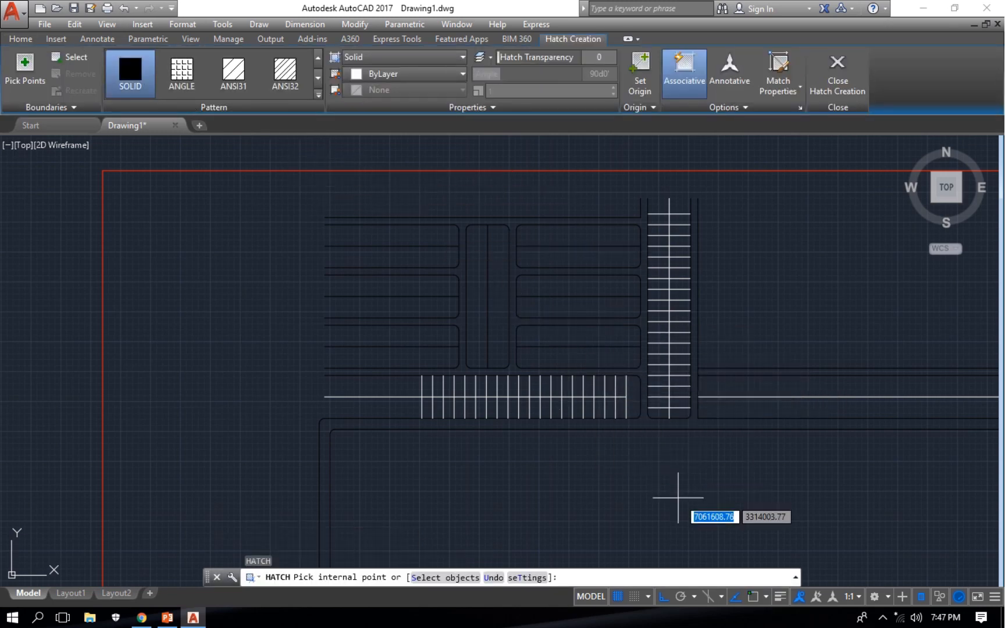
key("Escape")
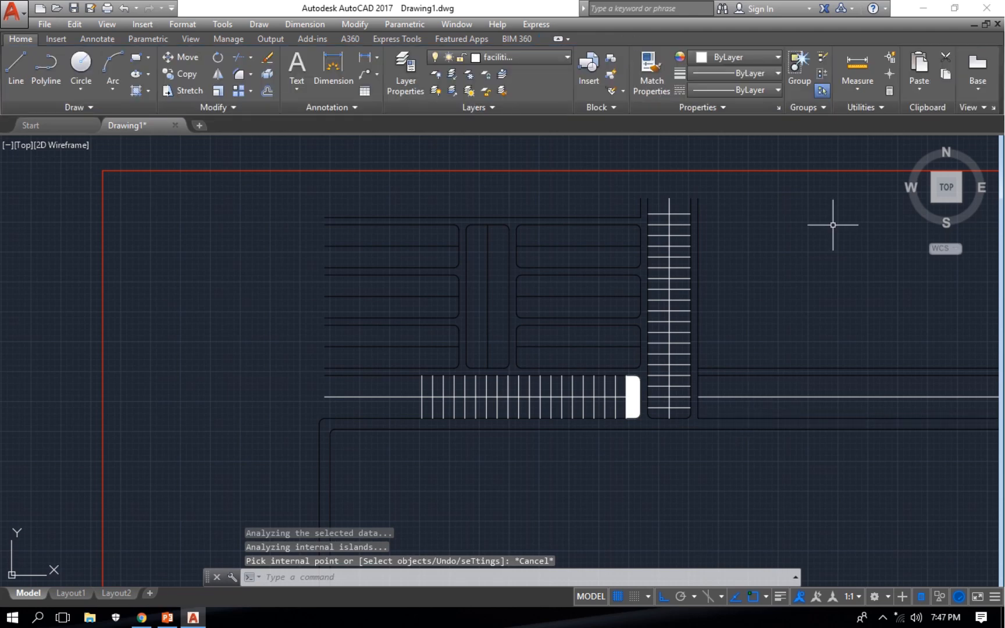
Offset the west edge of the lowest block east of the central block inward by 18 as a plot line
left_click(517, 354)
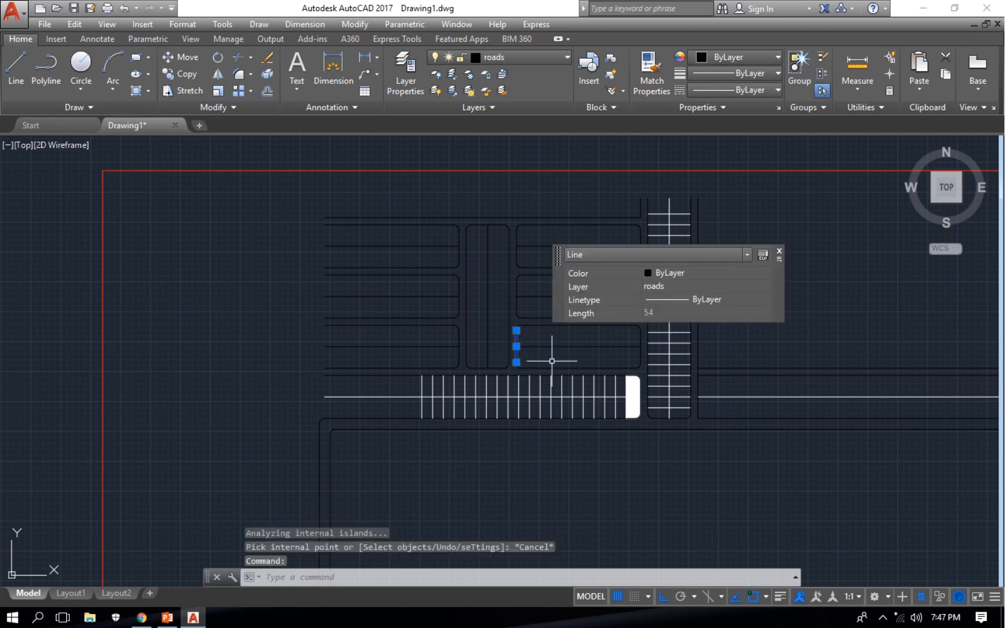
type("o")
key("Return")
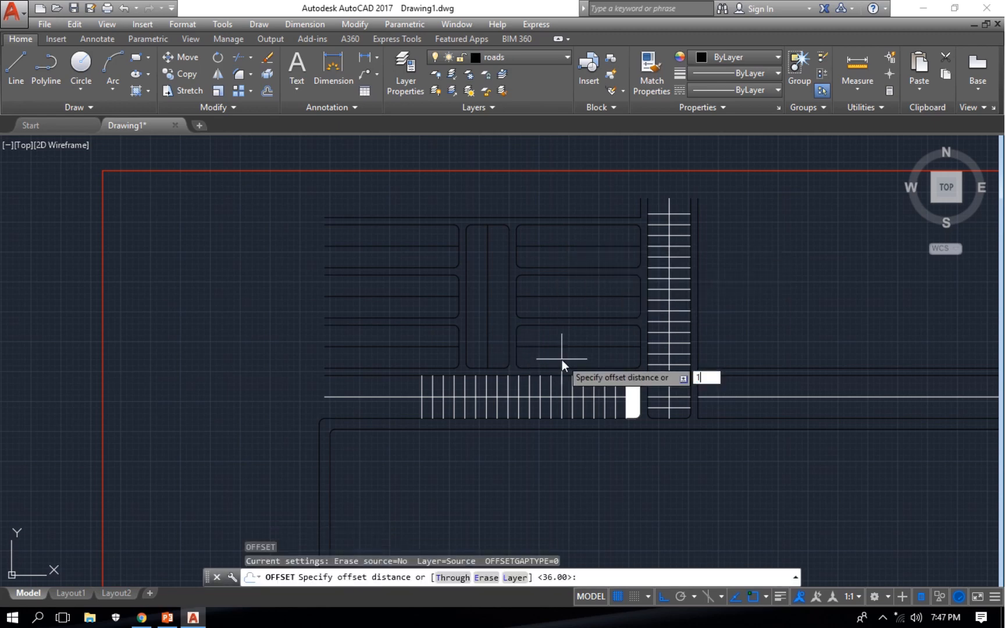
type("18")
key("Return")
left_click(517, 355)
left_click(554, 356)
key("Escape")
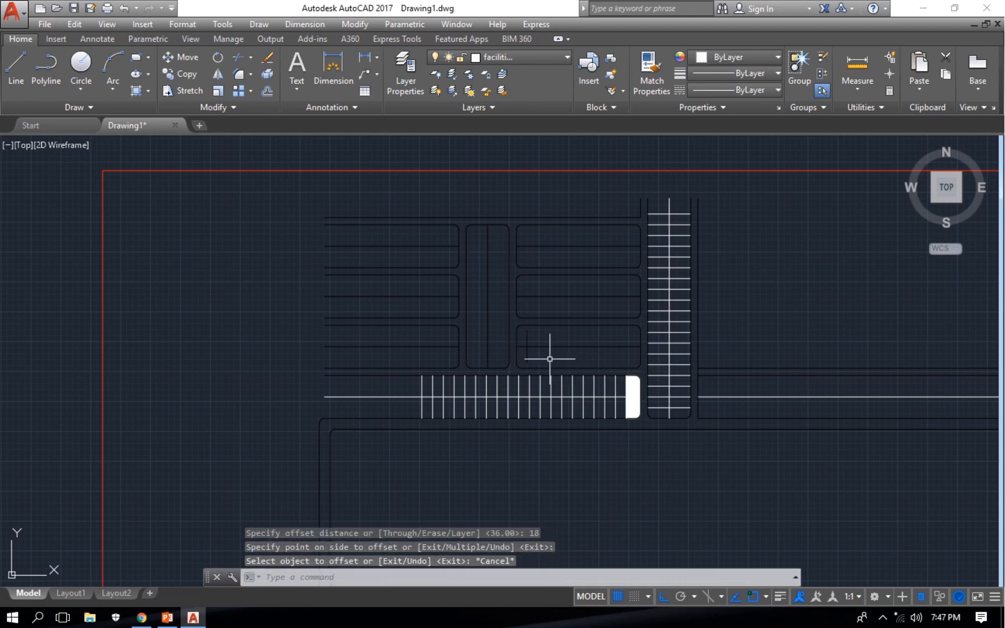
Extend the new plot line to the north and south edges of the lowest east block
type("e")
key("Return")
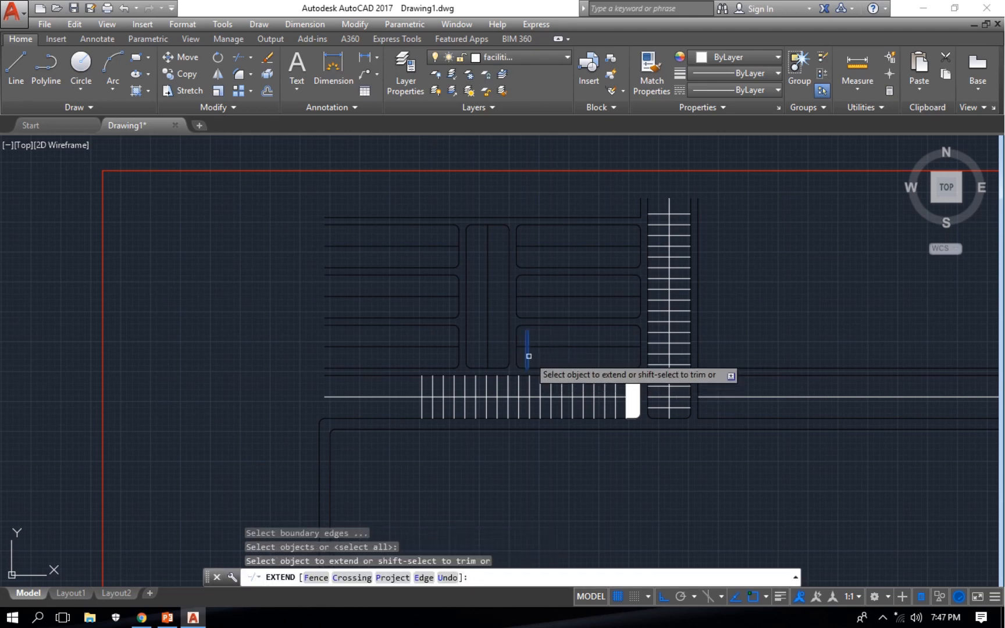
key("Escape")
scroll(513, 314, "up", 4)
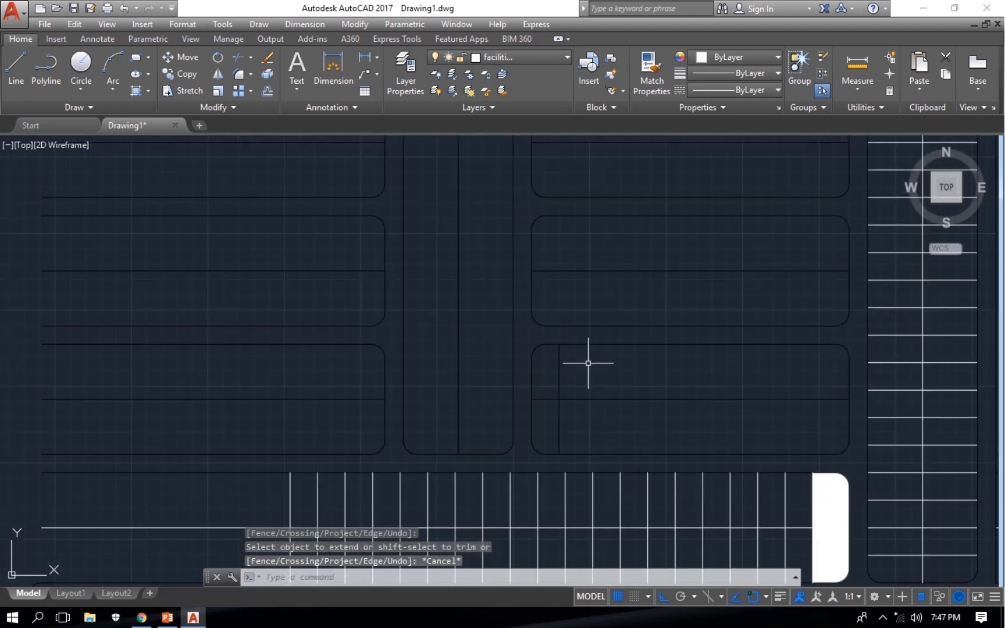
middle_click_drag(588, 364, 607, 344)
scroll(590, 397, "up", 4)
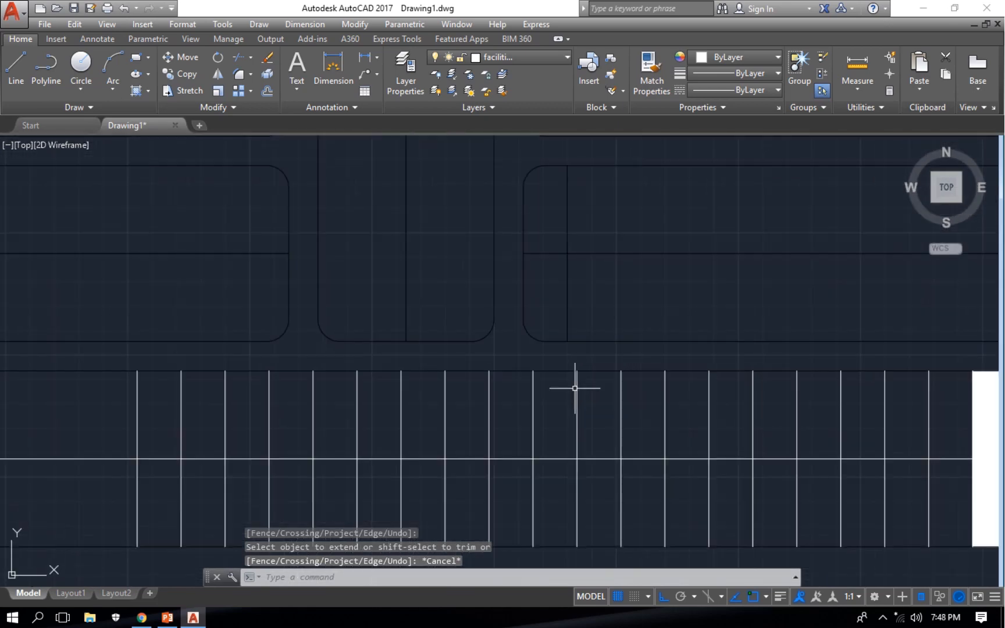
mouse_move(579, 385)
middle_mouse_down()
mouse_move(542, 370)
mouse_move(536, 304)
middle_mouse_up()
scroll(590, 366, "up", 2)
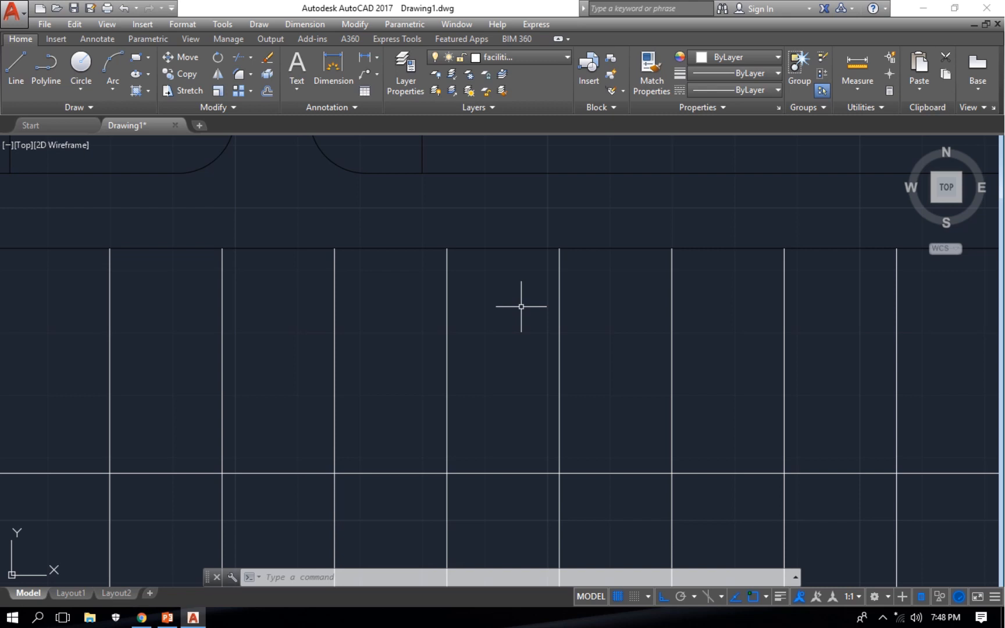
Measure the spacing between two adjacent plot lines along the north edge of the horizontal plot row
key("Return")
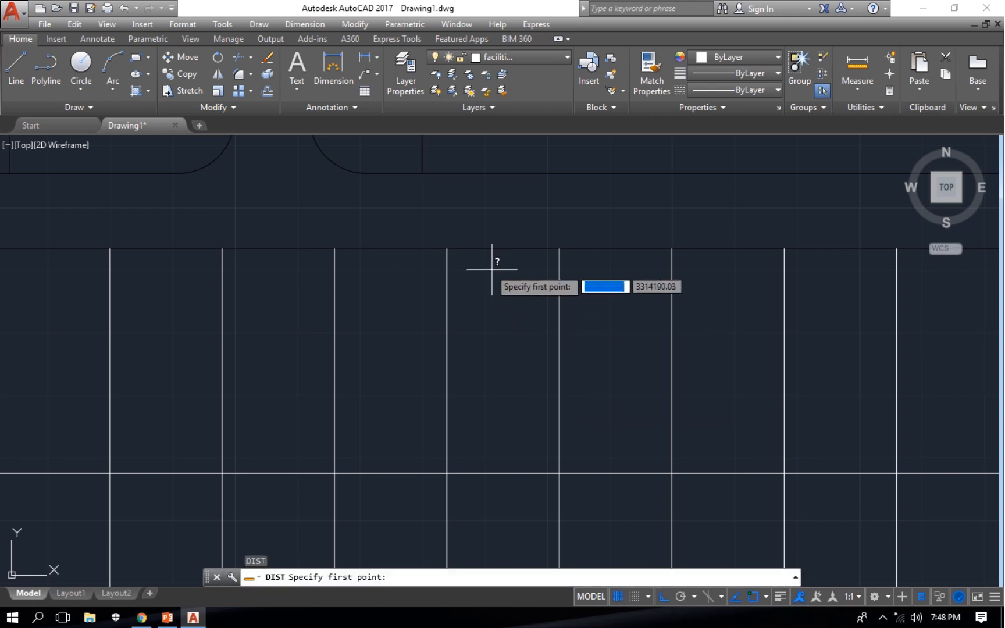
left_click(446, 247)
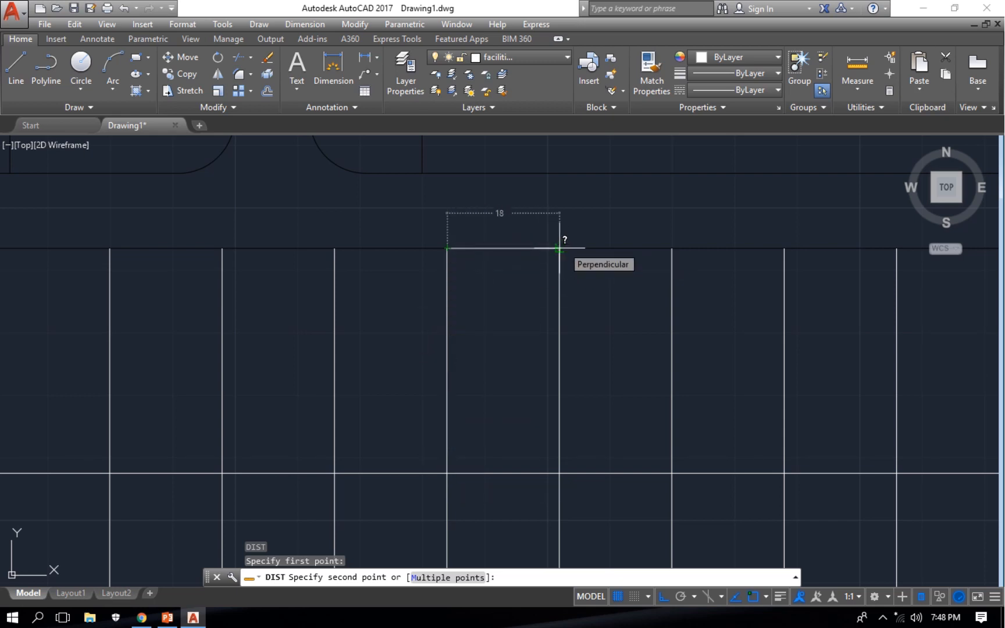
key("Escape")
Offset the first plot line of the lowest east block eastward ten times at 18 spacing, using the Multiple option
scroll(559, 258, "down", 8)
scroll(563, 285, "up", 4)
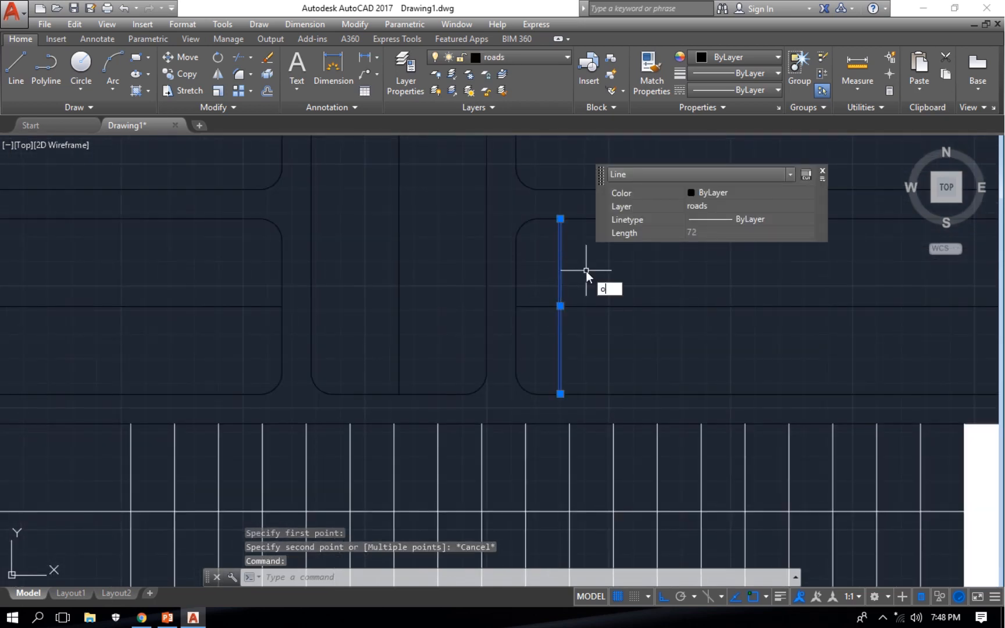
key("Return")
key("Return")
middle_click_drag(646, 287, 433, 283)
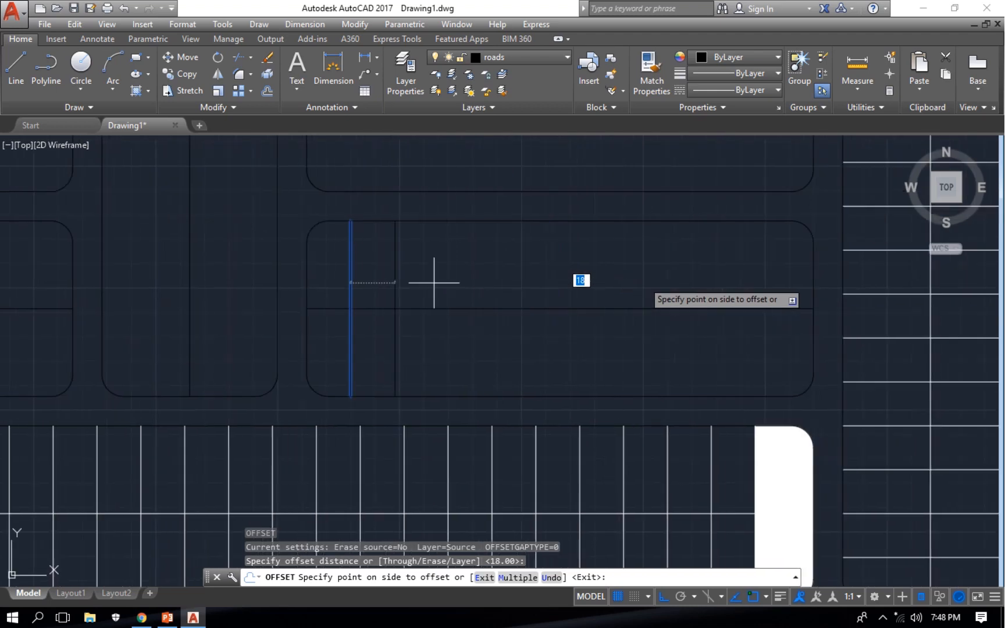
right_click(434, 283)
left_click(527, 358)
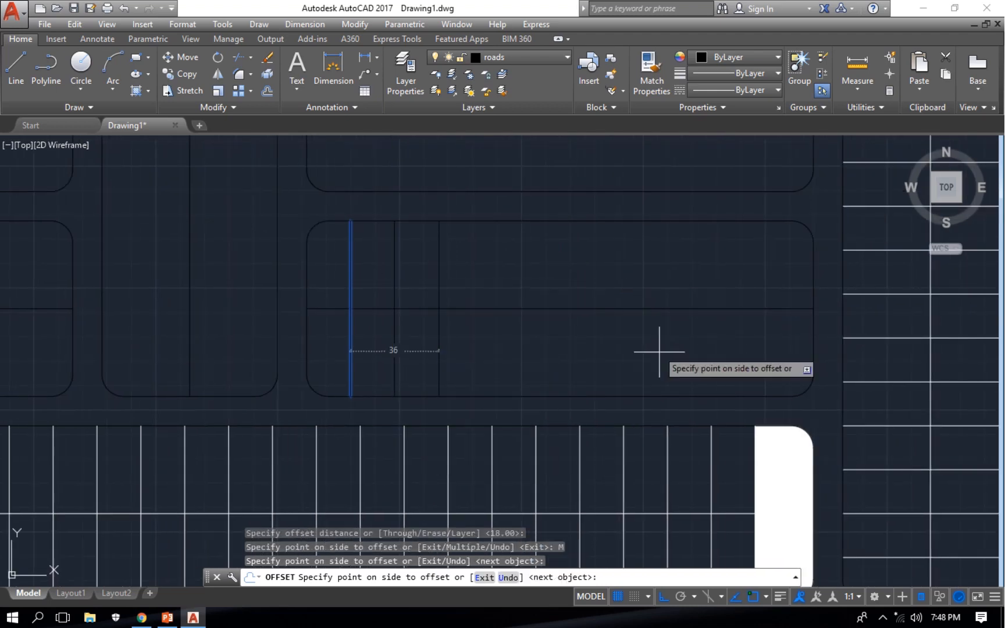
left_click(658, 351)
left_click(659, 351)
left_click(659, 351)
left_click(660, 351)
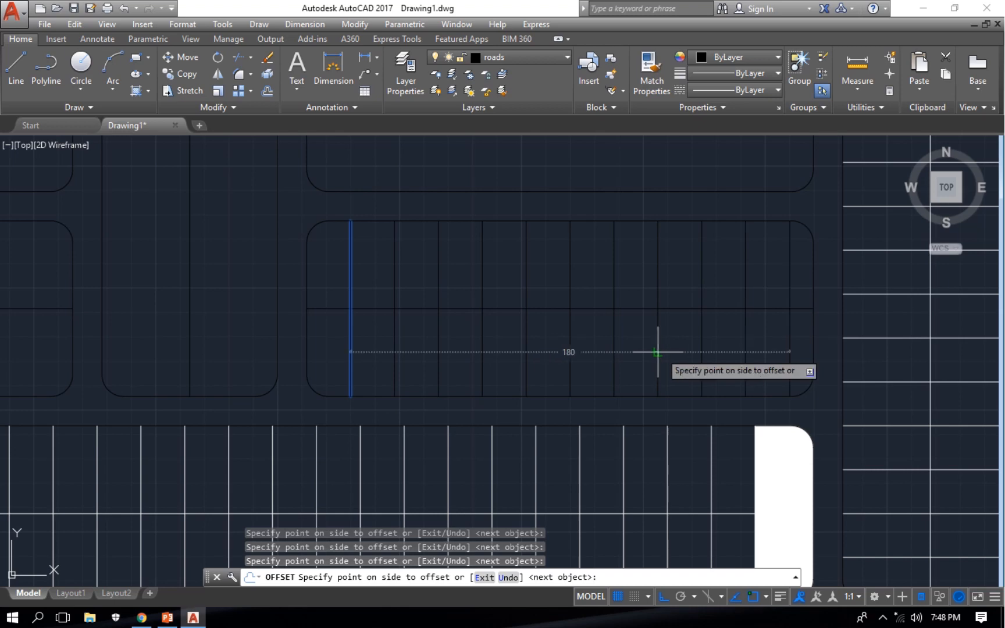
key("Escape")
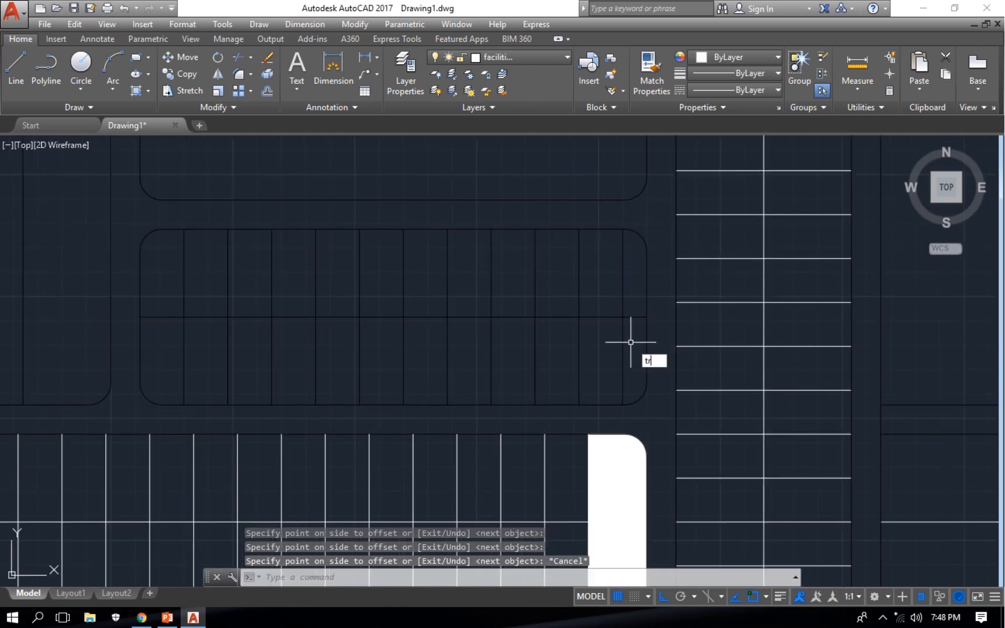
Trim the lowest east block's dividing line beyond its easternmost plot line
key("Return")
key("Return")
key("Escape")
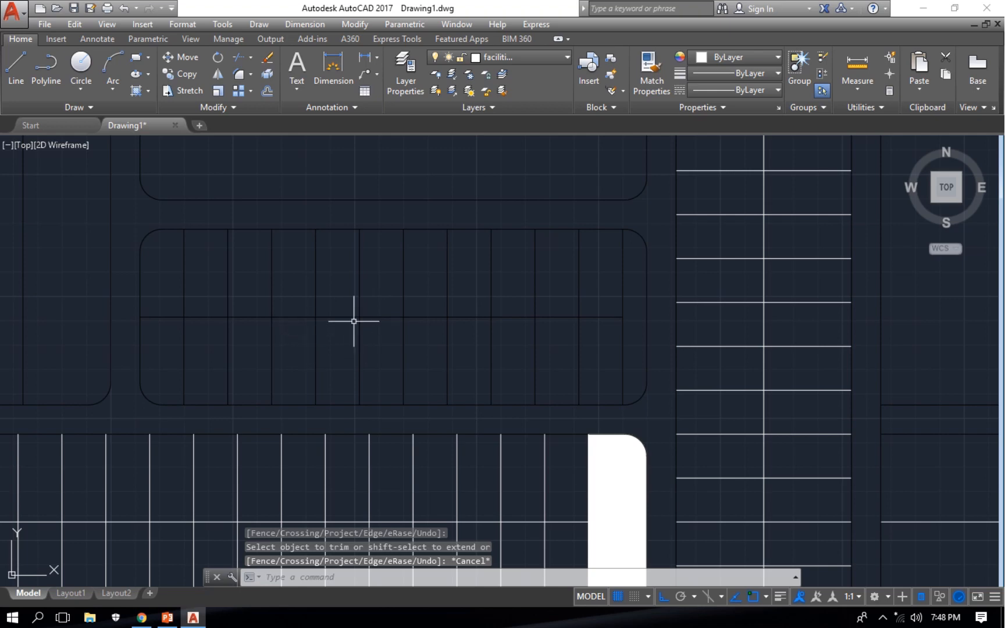
Match the properties of a white plot line from the horizontal row onto the lowest east block's plot lines and dividing line
type("ma")
key("Return")
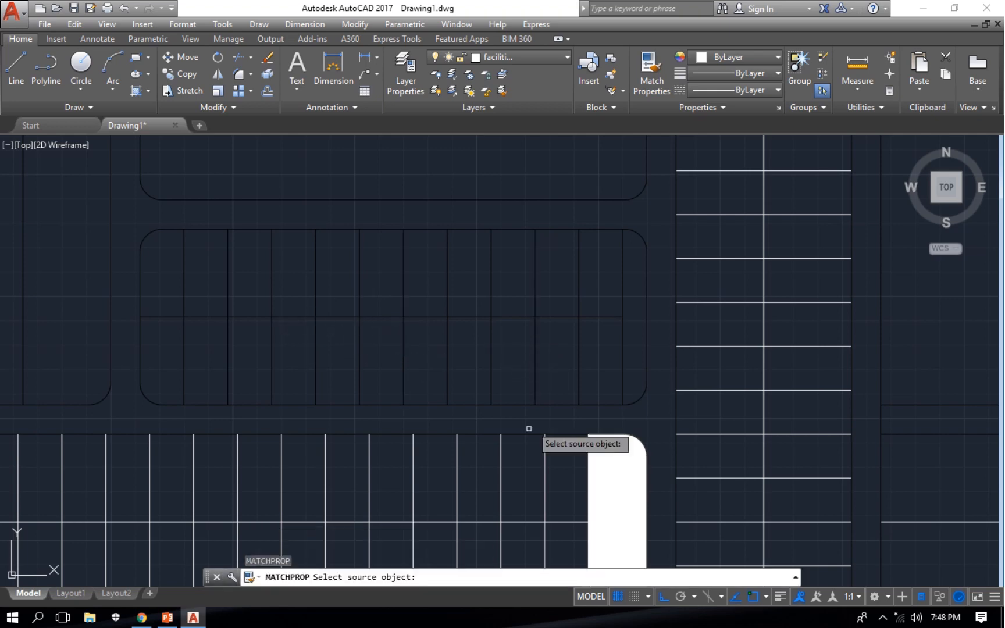
left_click(502, 456)
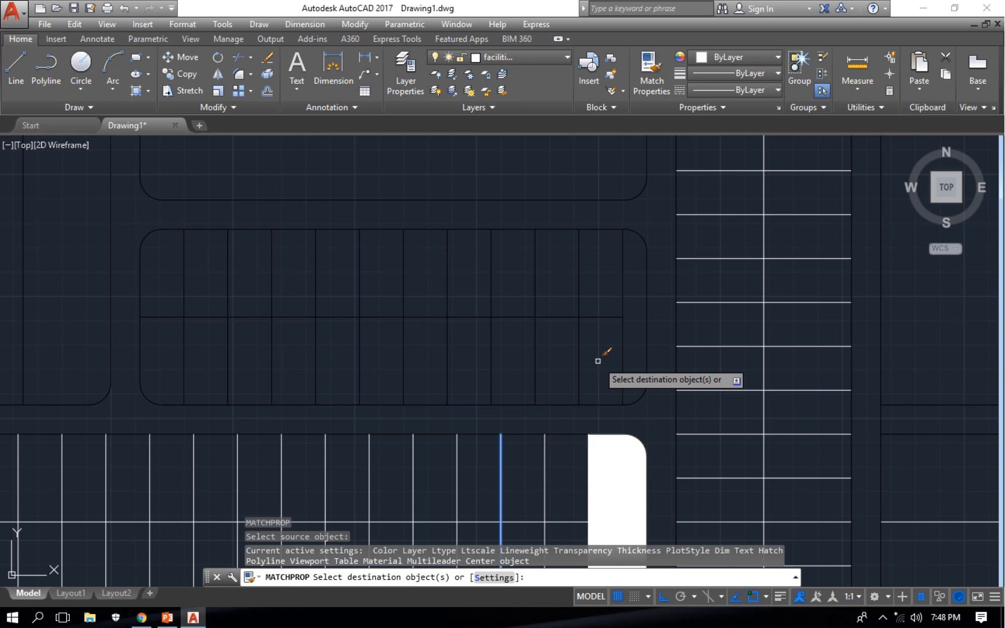
left_click(628, 358)
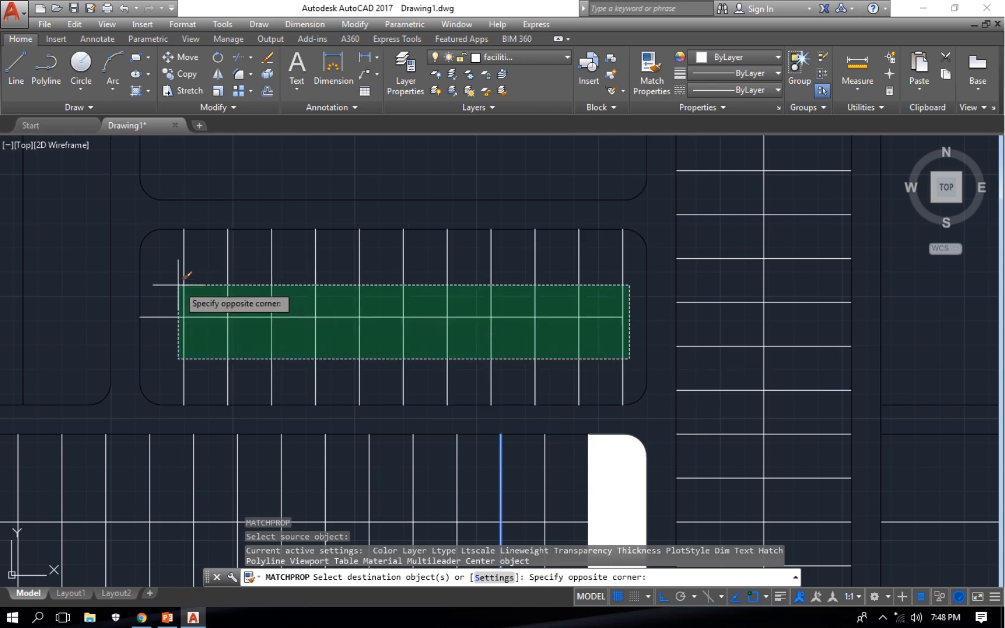
left_click(177, 282)
key("Escape")
Offset the east edge of the middle east block westward five times at 18 spacing, using the Multiple option
scroll(377, 337, "down", 8)
middle_click_drag(227, 352, 291, 396)
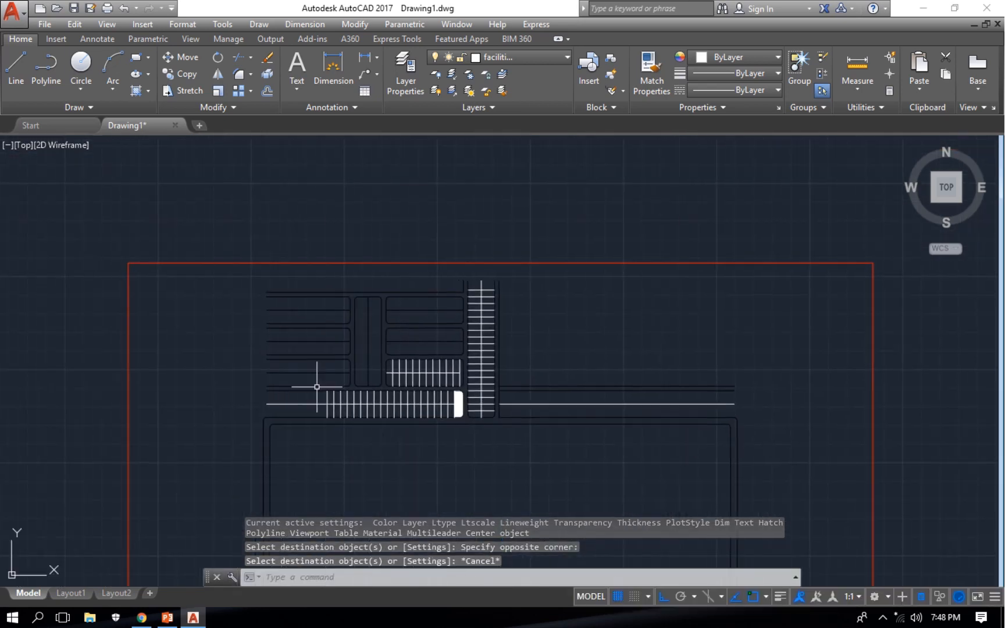
scroll(428, 346, "up", 4)
scroll(496, 346, "up", 2)
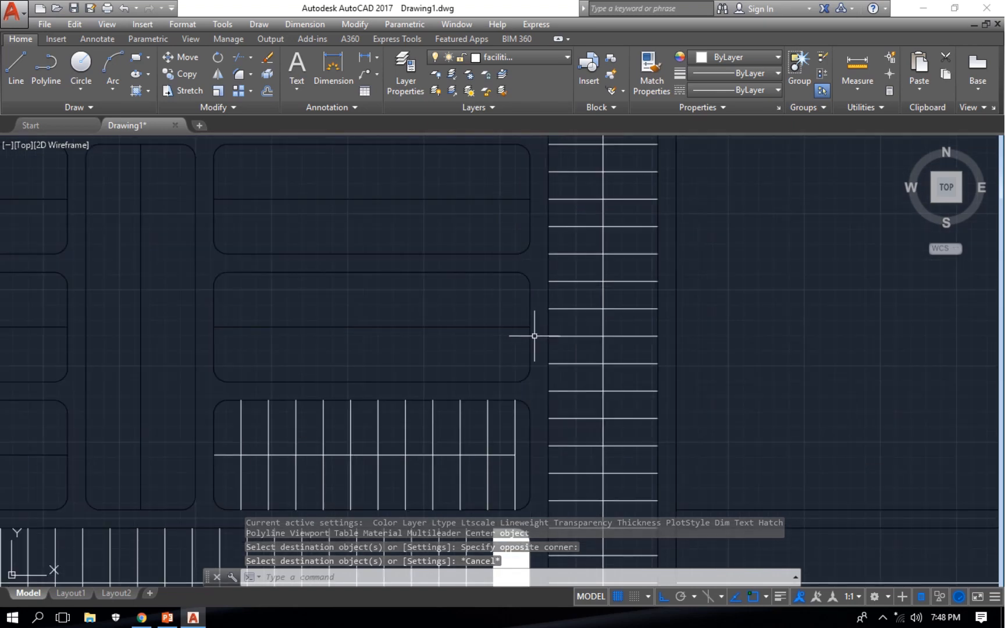
left_click(530, 340)
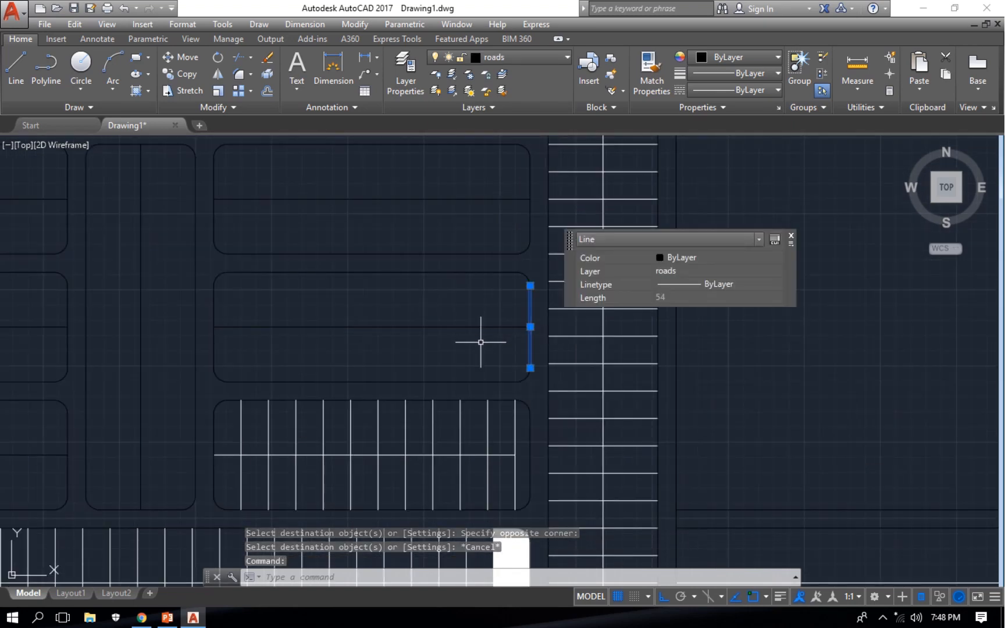
type("o")
key("Return")
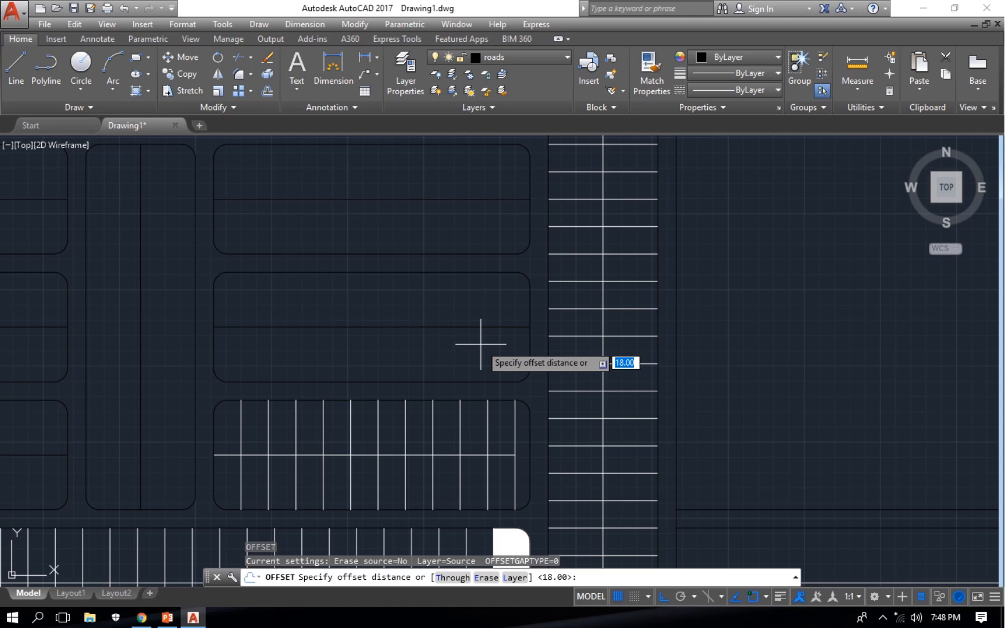
key("Return")
right_click(480, 345)
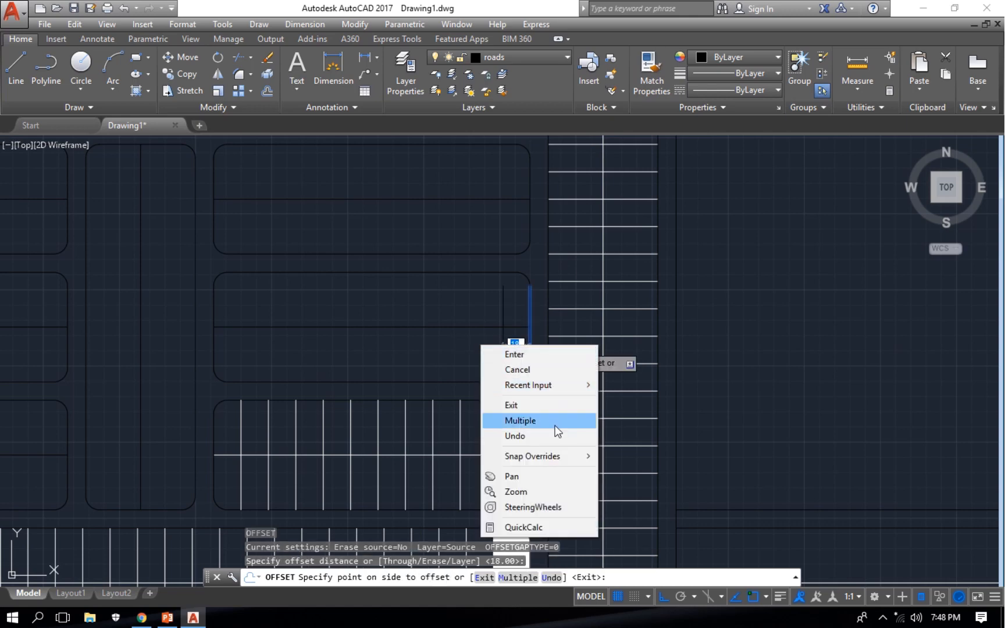
left_click(511, 417)
left_click(385, 360)
left_click(385, 370)
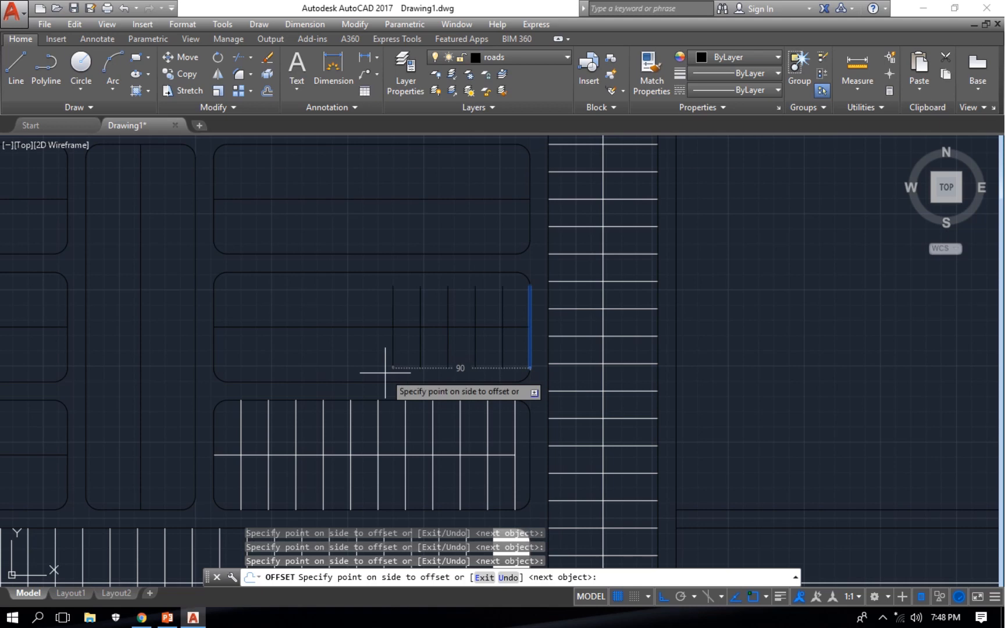
key("Escape")
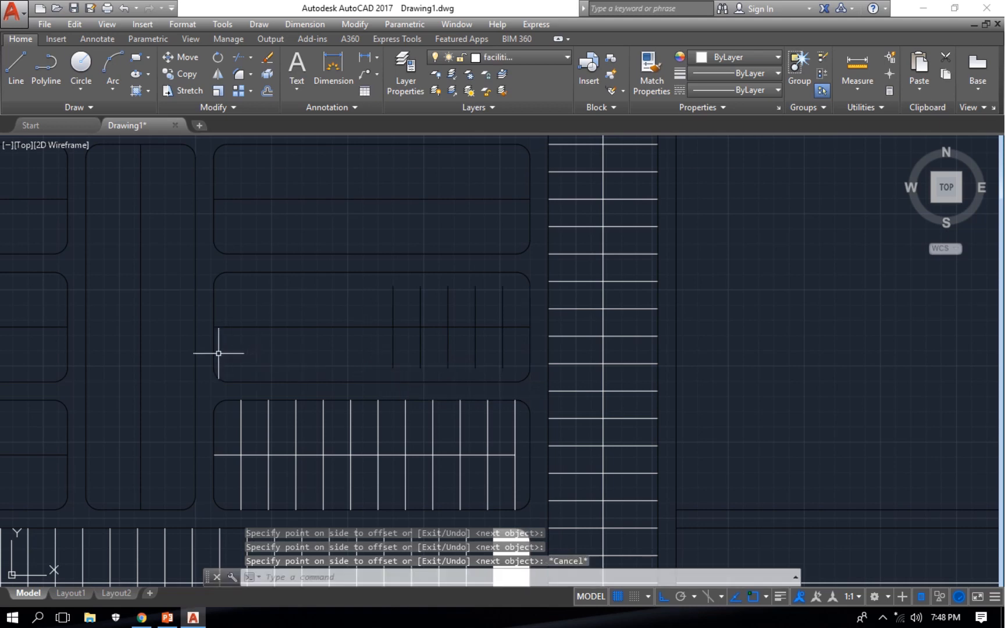
Offset the west edge of the middle east block eastward six times at 18 spacing, using the Multiple option
key("Return")
key("Return")
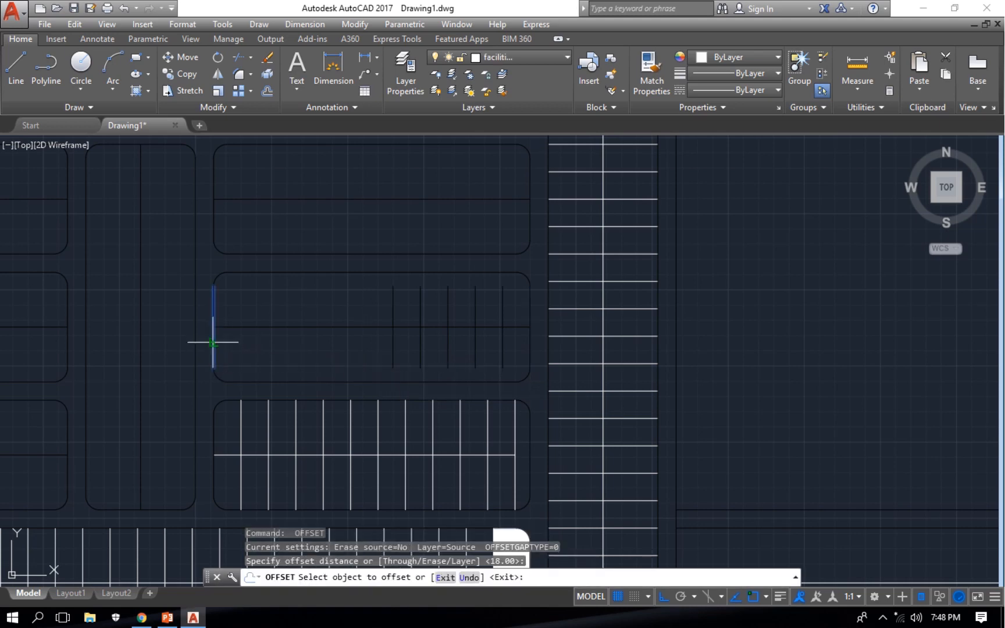
left_click(214, 343)
right_click(233, 342)
left_click(305, 417)
left_click(400, 410)
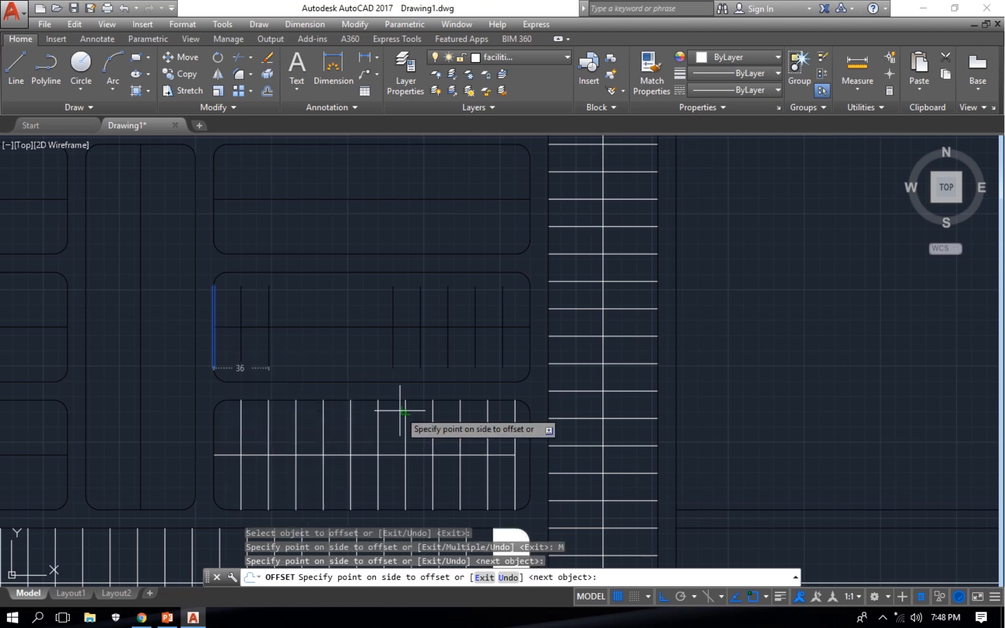
left_click(402, 409)
left_click(405, 411)
left_click(404, 410)
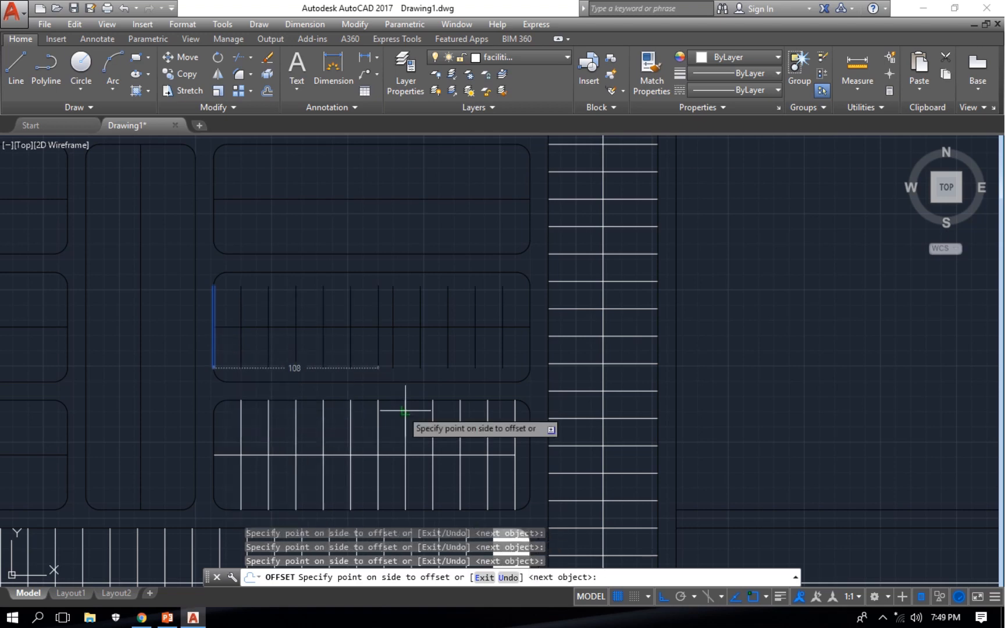
key("Escape")
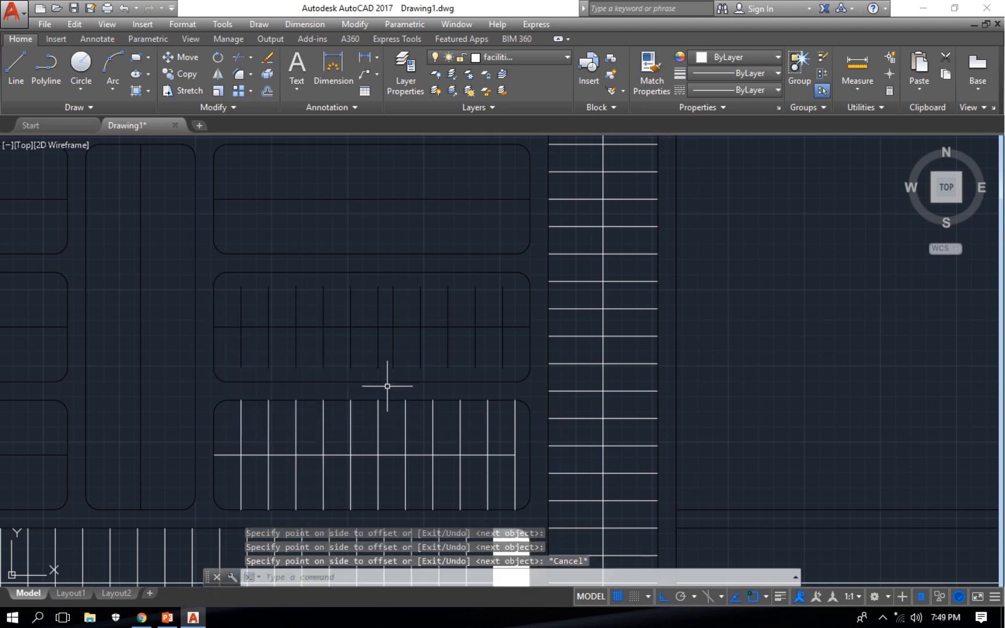
Trim the dividing line inside the narrow leftover strip between the two sets of plot lines in the middle east block
type("tr")
key("Return")
key("Return")
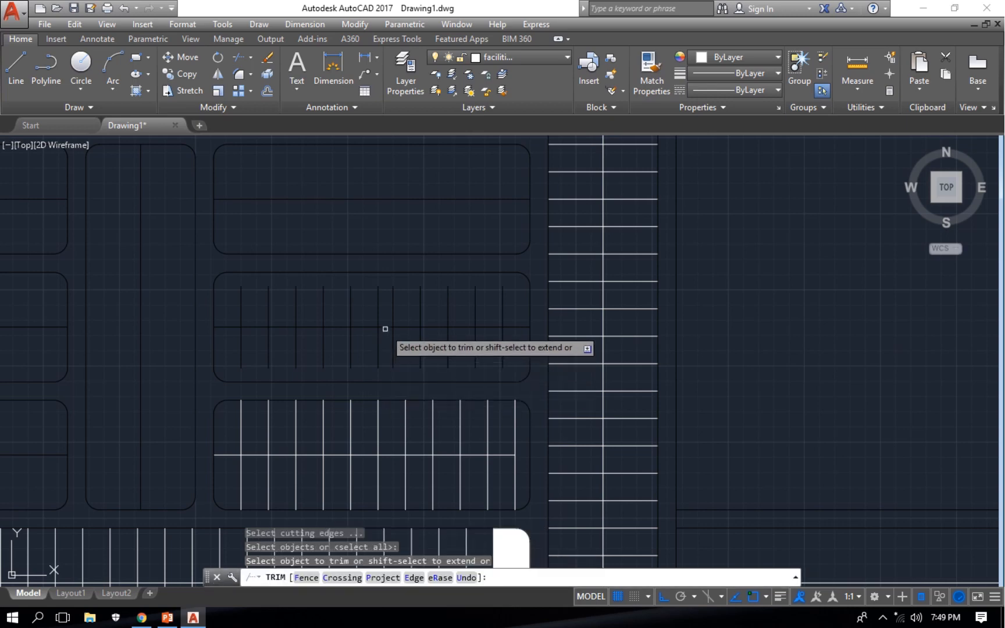
key("Escape")
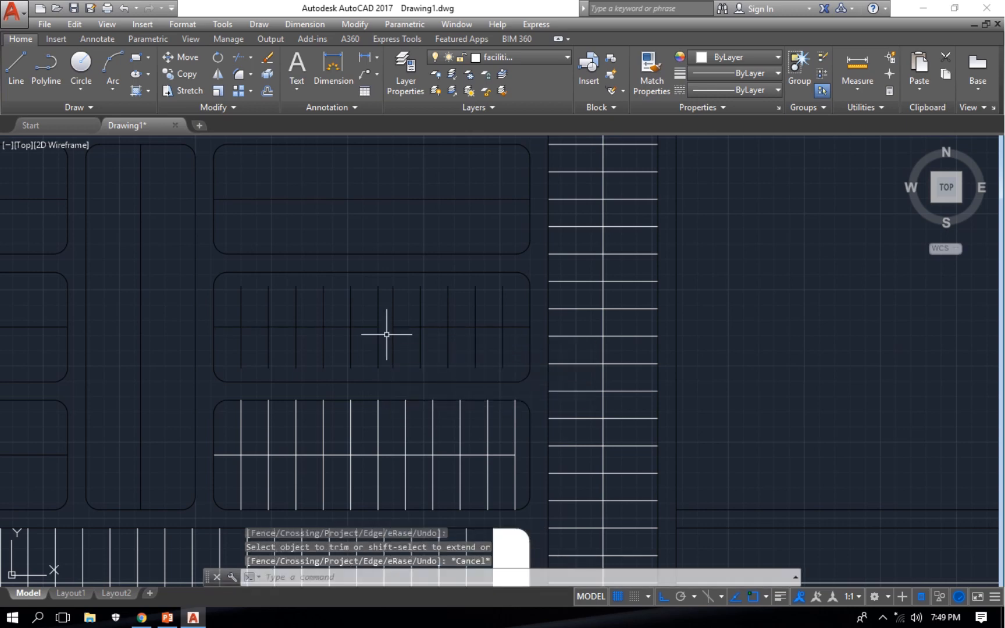
Extend all plot lines of the middle east block to its north and south edges
type("r")
key("BackSpace")
type("ex")
key("space")
key("space")
left_click(514, 312)
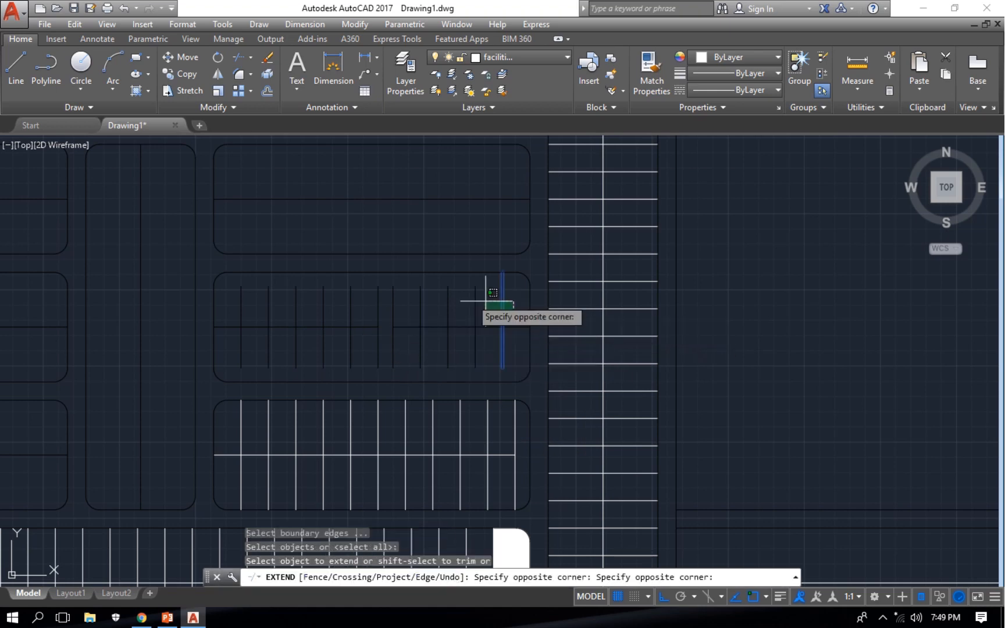
left_click(233, 296)
left_click(514, 354)
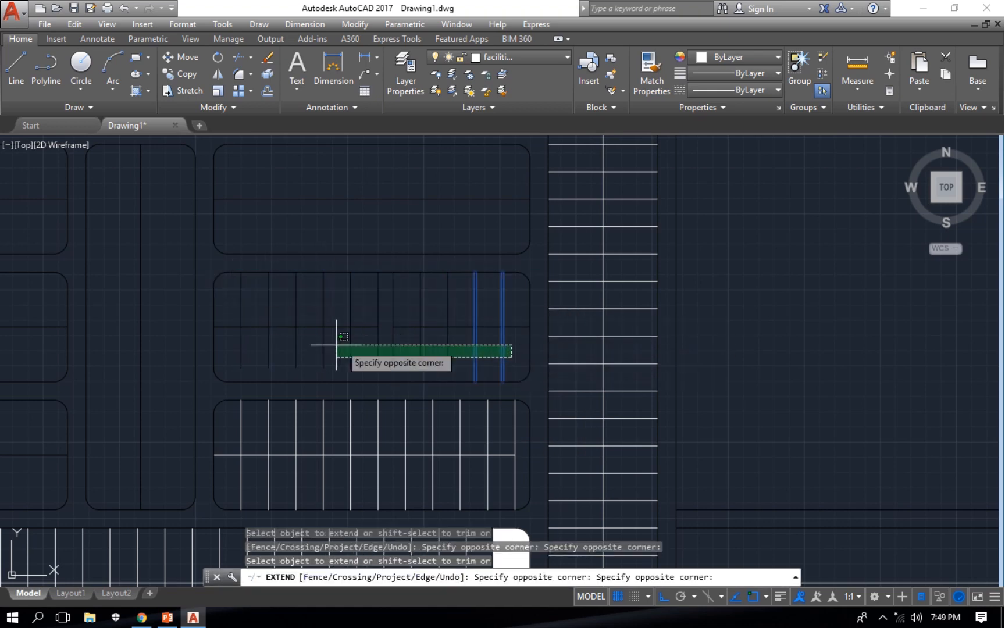
left_click(222, 357)
key("Escape")
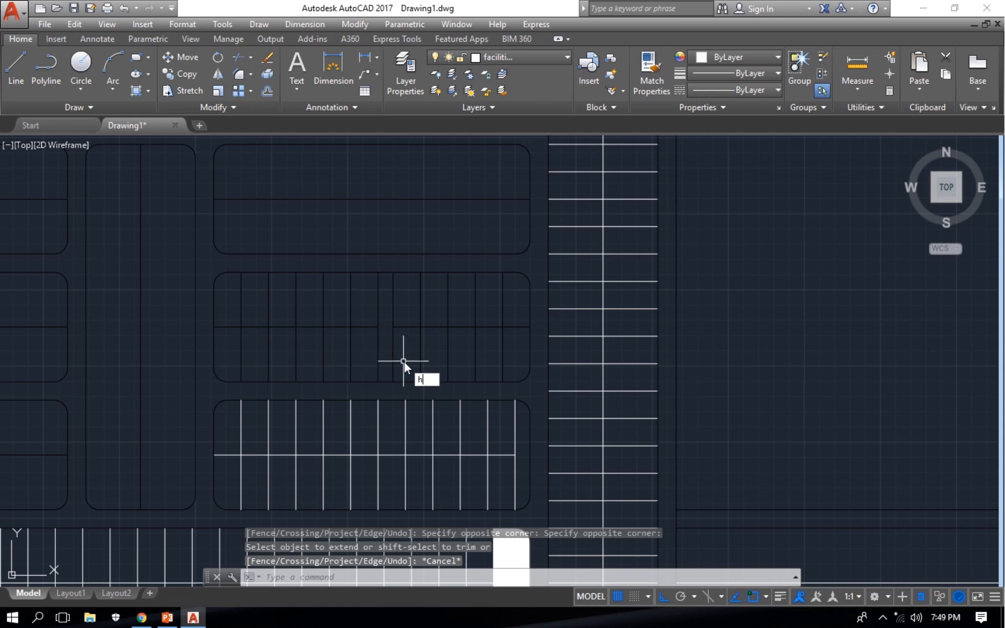
Fill the middle east block's narrow central strip and the lowest east block's rounded east end with a solid hatch
type("h")
key("Return")
left_click(383, 341)
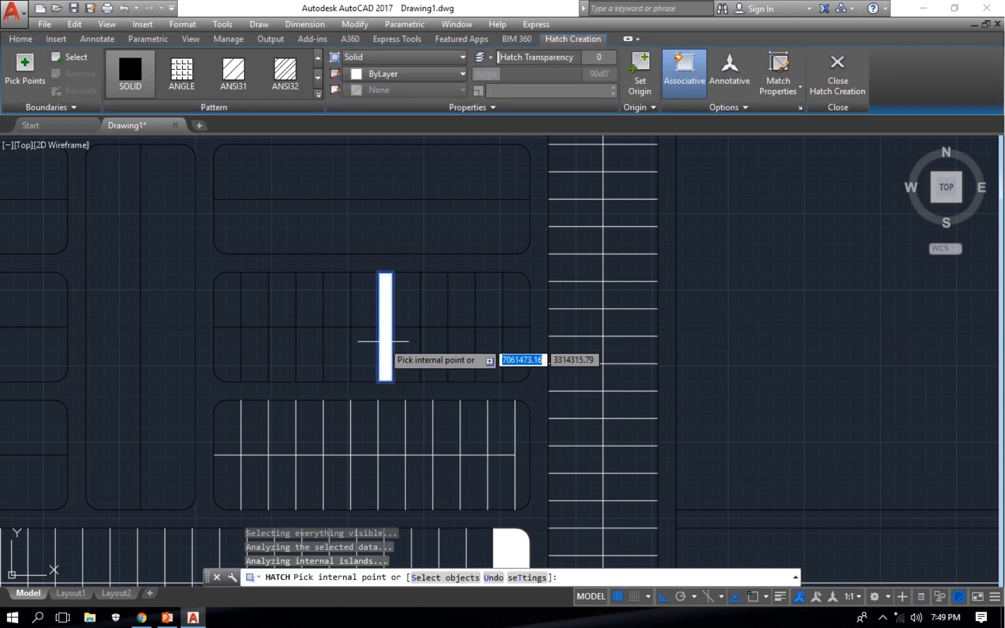
left_click(520, 456)
key("Escape")
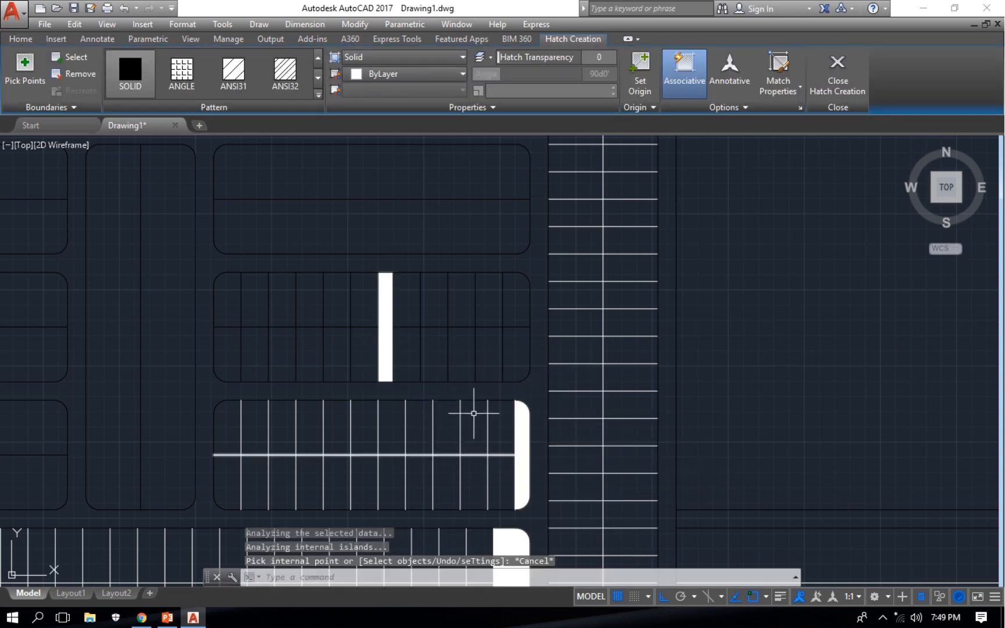
Match the properties of a white plot line from the lowest east block onto the middle east block's plot and dividing lines
type("ma")
key("Return")
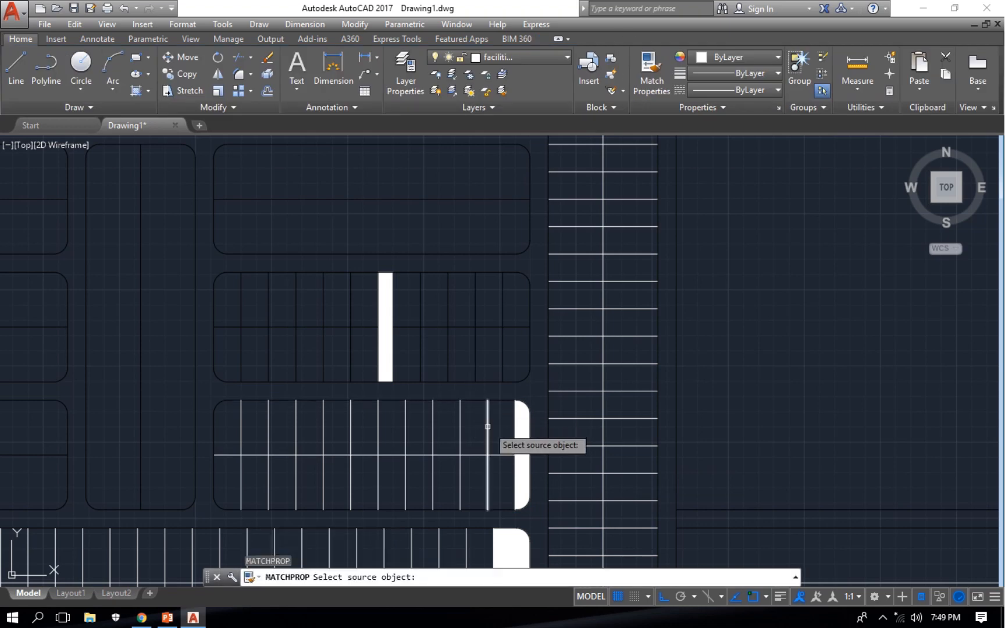
left_click(488, 424)
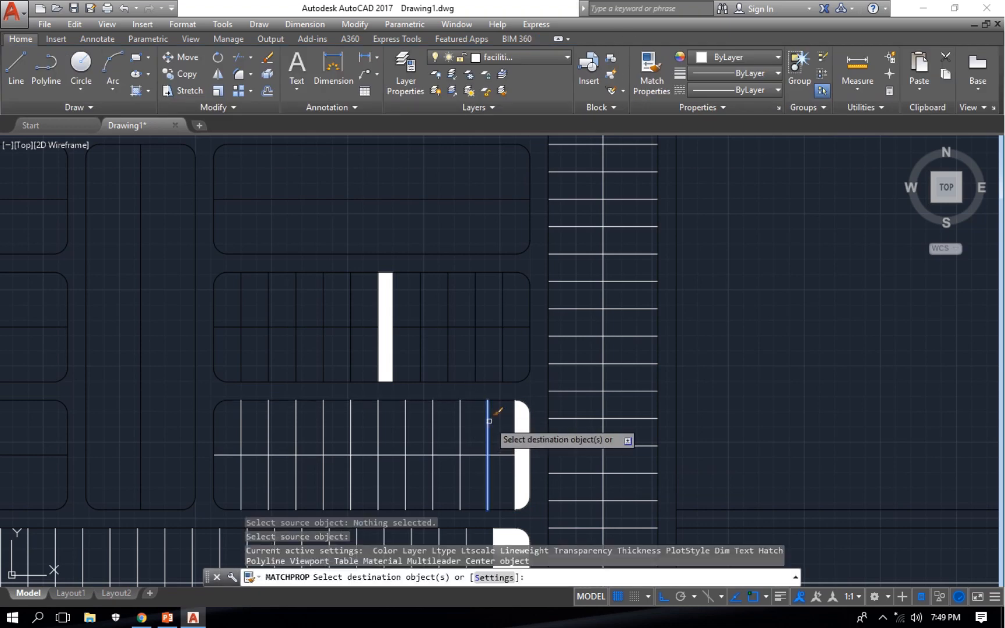
left_click(521, 356)
left_click(411, 317)
left_click(366, 348)
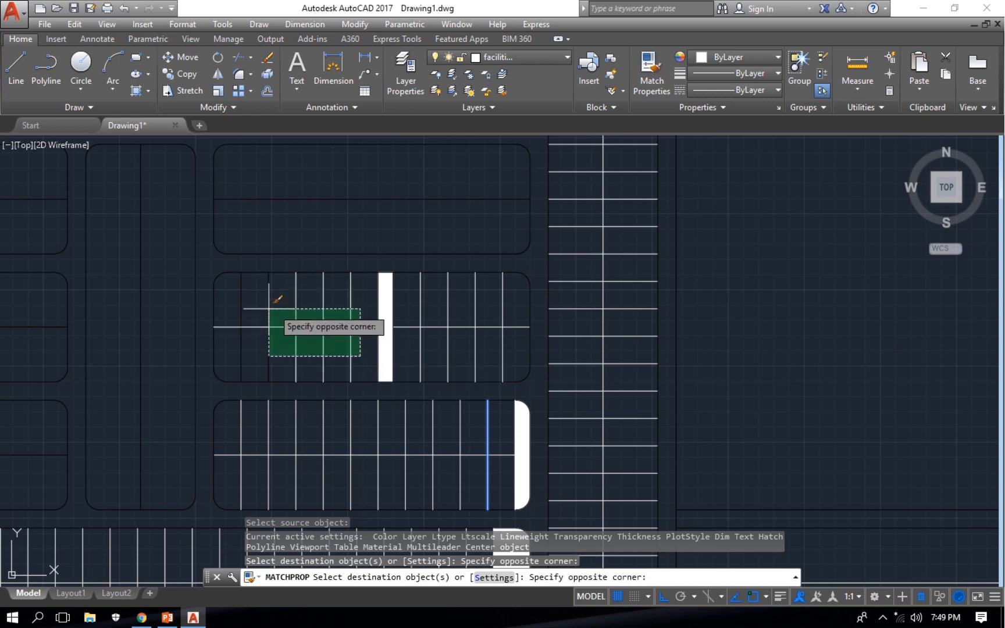
left_click(236, 301)
key("Escape")
Offset the south edge of the narrow vertical block 18 units north into the block
scroll(378, 391, "down", 3)
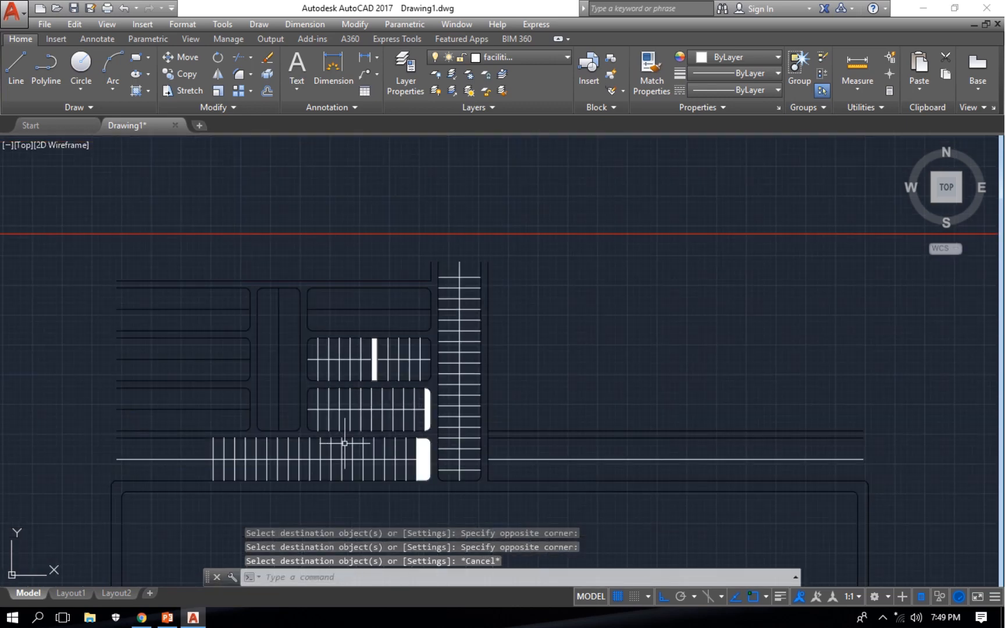
middle_click_drag(343, 444, 434, 444)
scroll(373, 407, "up", 5)
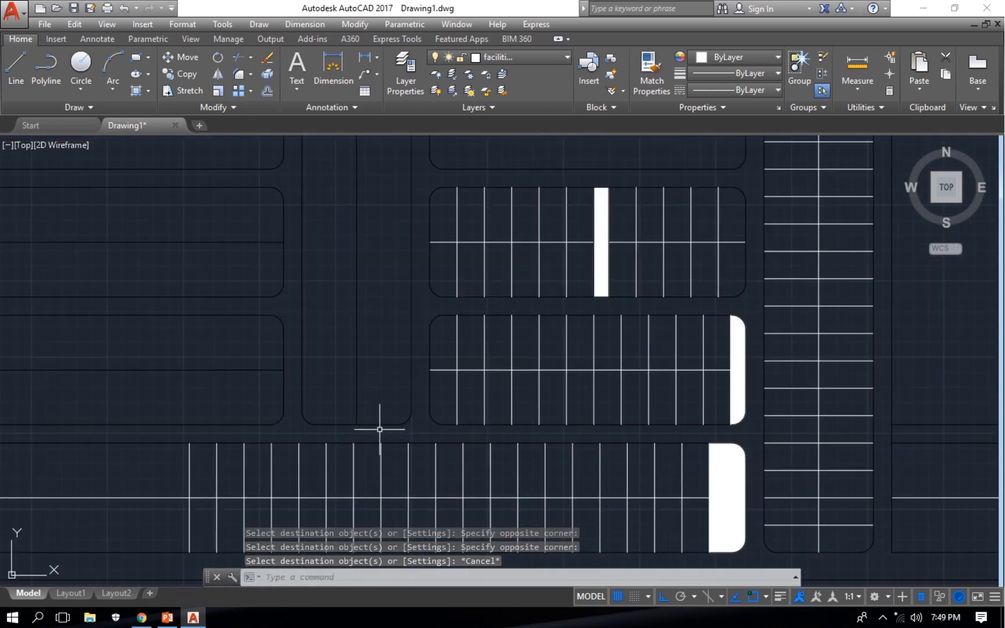
left_click(383, 425)
key("Return")
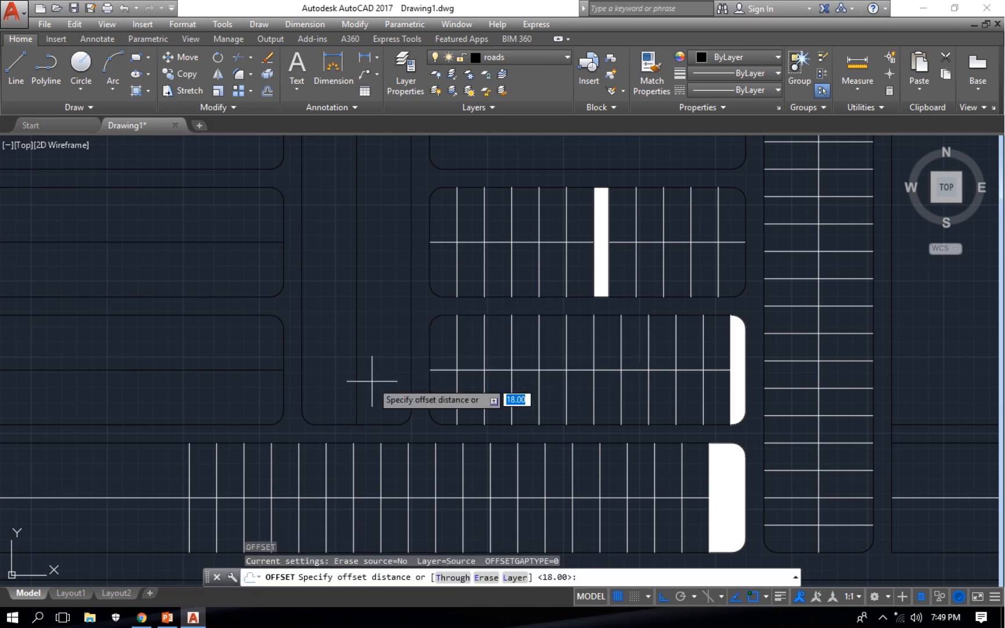
key("Return")
left_click(372, 384)
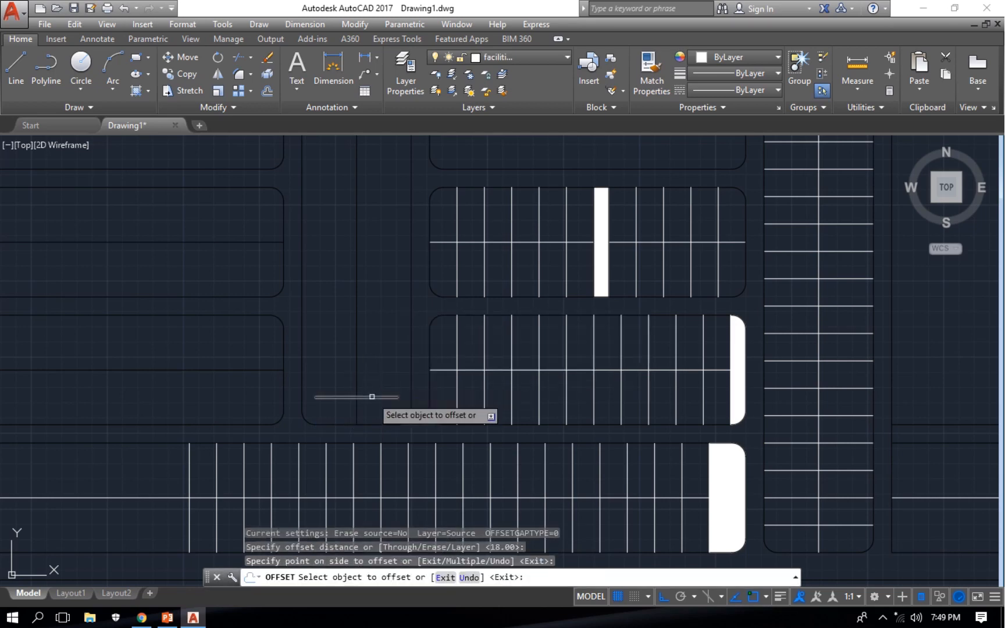
key("Return")
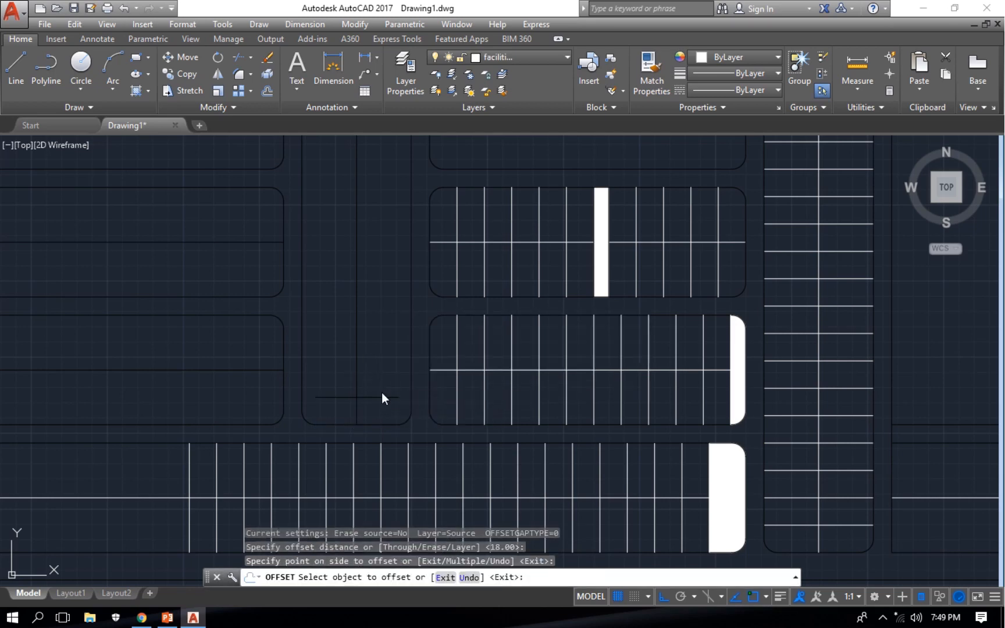
key("Return")
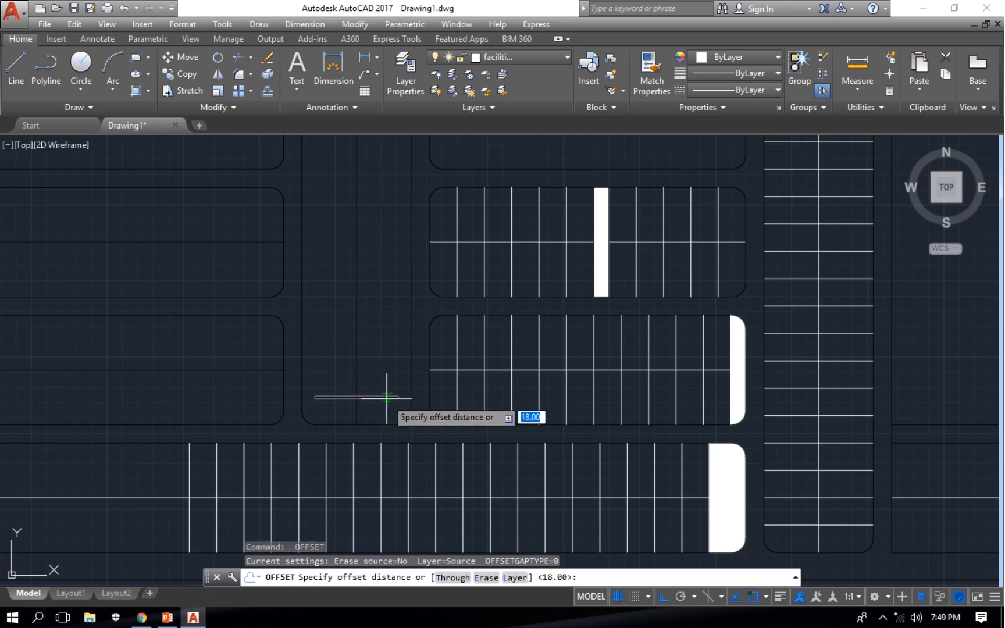
key("Escape")
Extend the new offset line to the west and east sides of the narrow vertical block
key("Return")
key("Return")
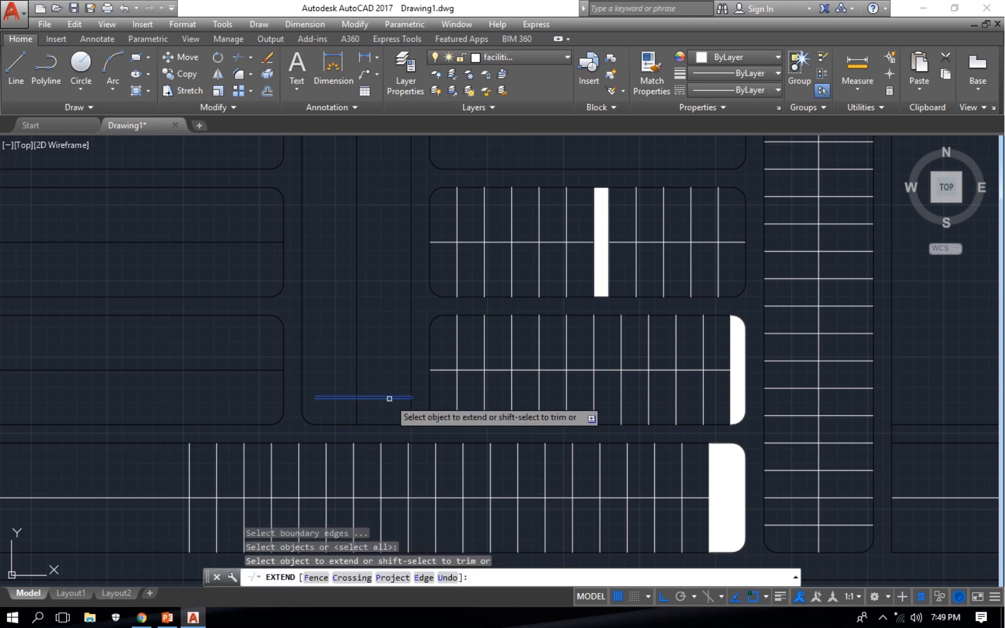
left_click(334, 395)
key("Escape")
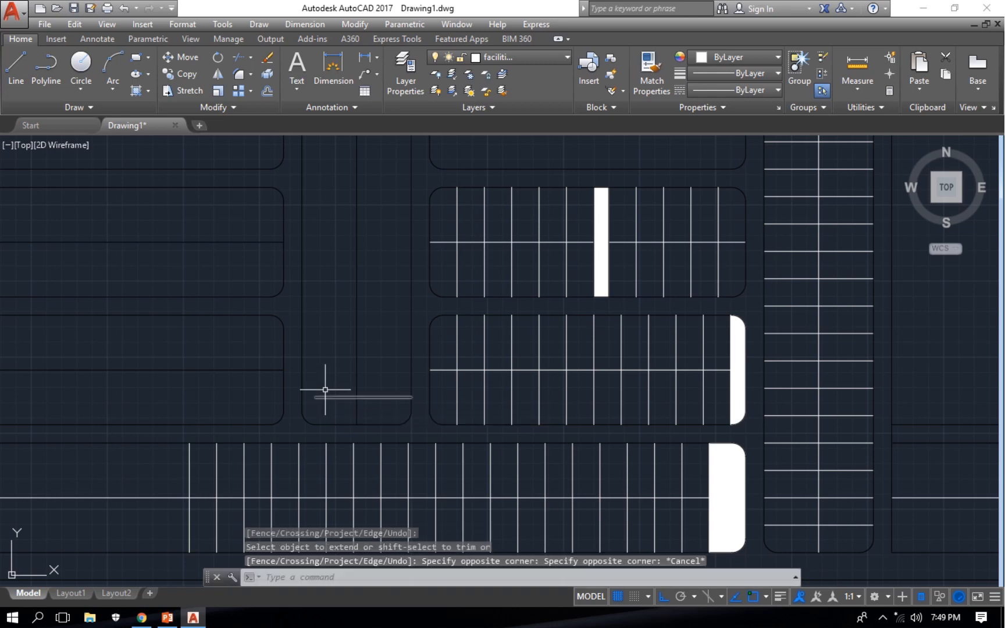
type("ex")
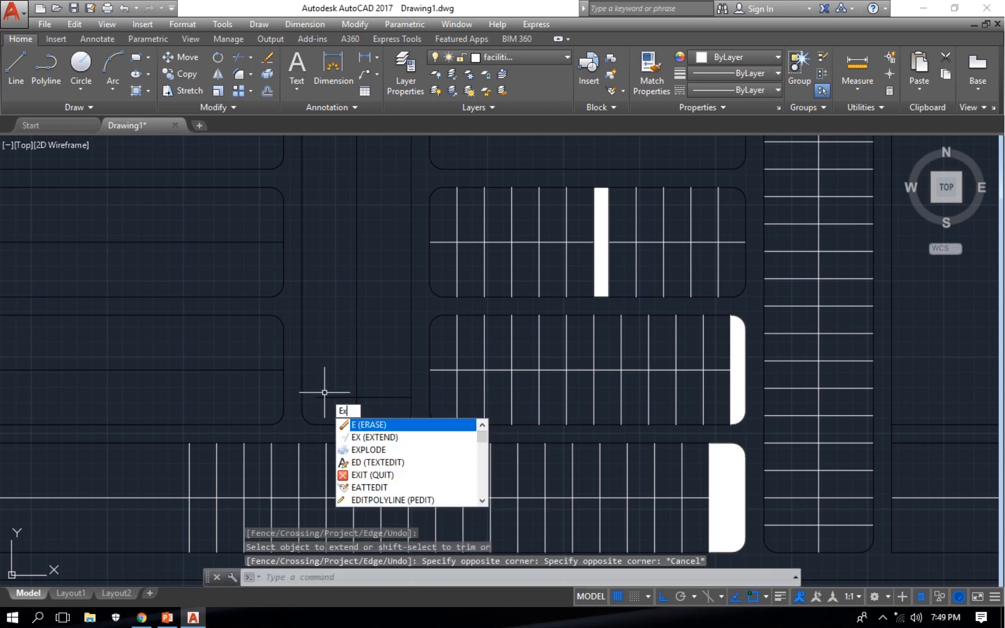
key("Return")
key("Return")
key("Escape")
Offset the extended line repeatedly at 18-unit spacing northward, using the Multiple option, until plot lines fill the narrow vertical block
left_click(390, 397)
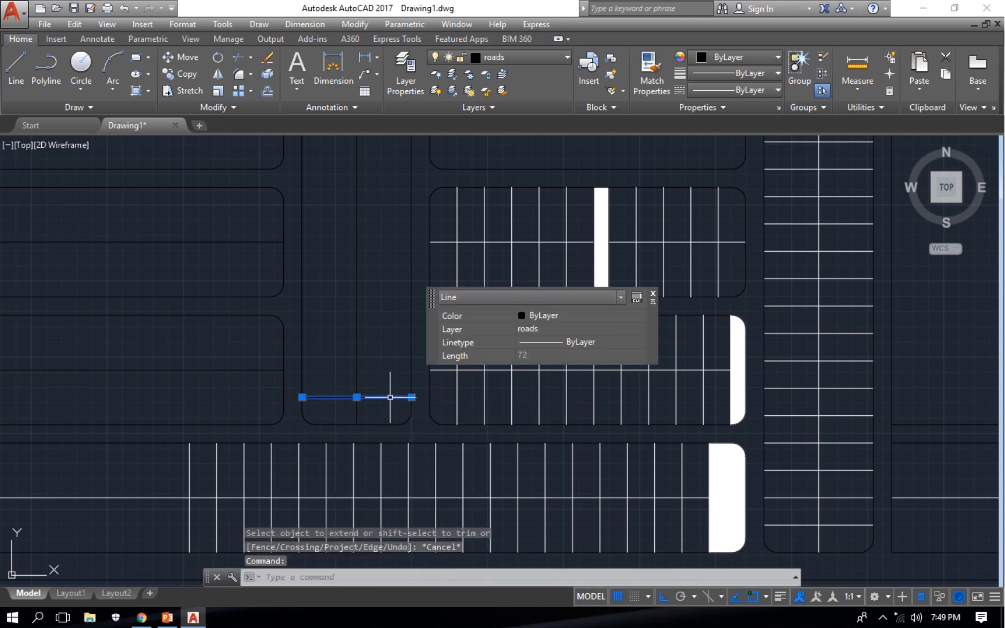
type("o")
key("Return")
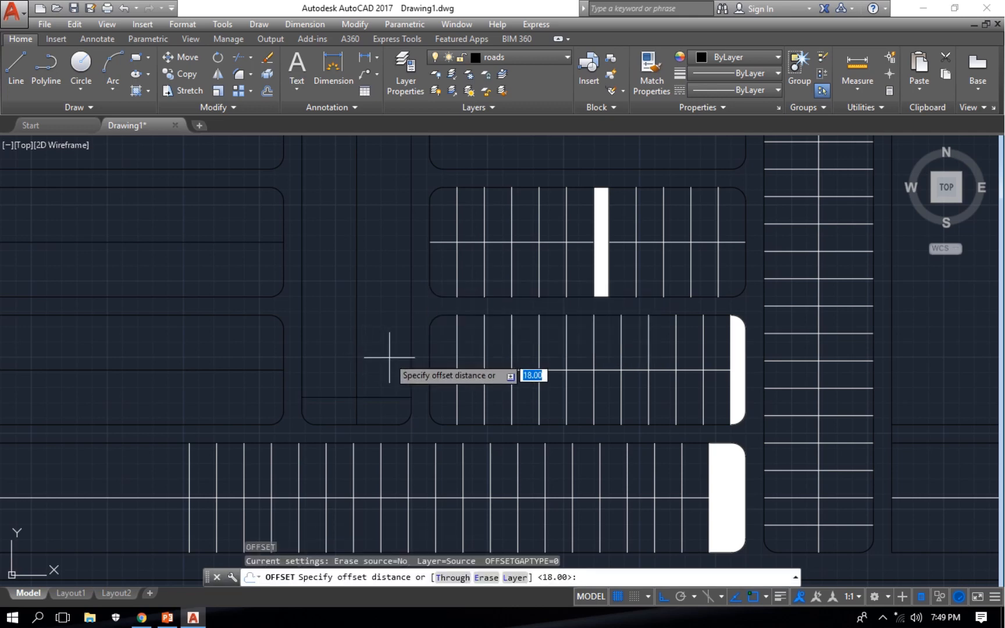
key("Return")
right_click(389, 357)
left_click(449, 437)
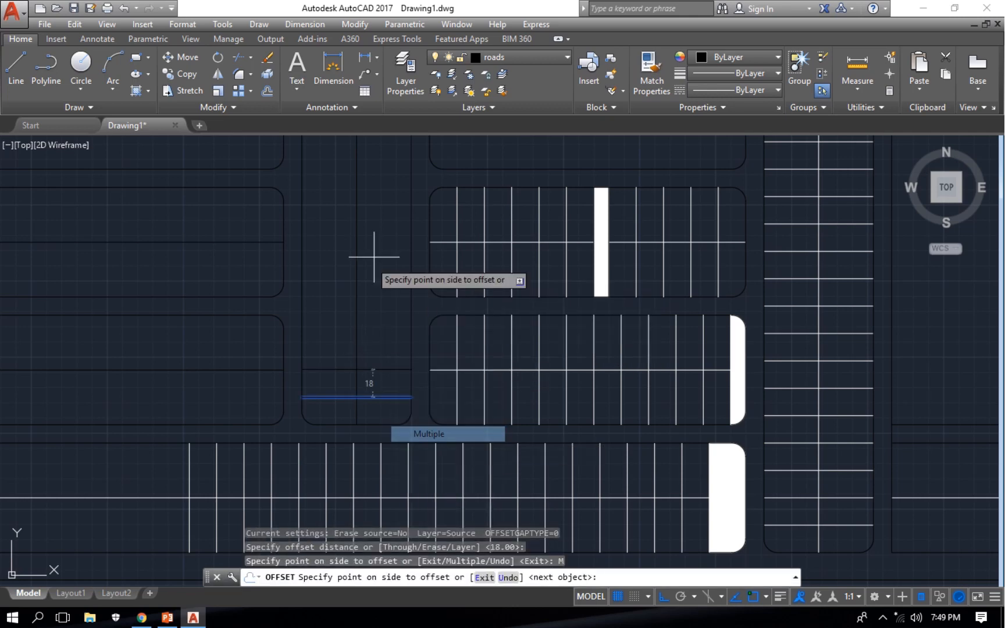
left_click(375, 256)
left_click(372, 256)
left_click(373, 256)
left_click(374, 255)
middle_click_drag(413, 265, 410, 398)
left_click(444, 281)
left_click(444, 280)
left_click(443, 281)
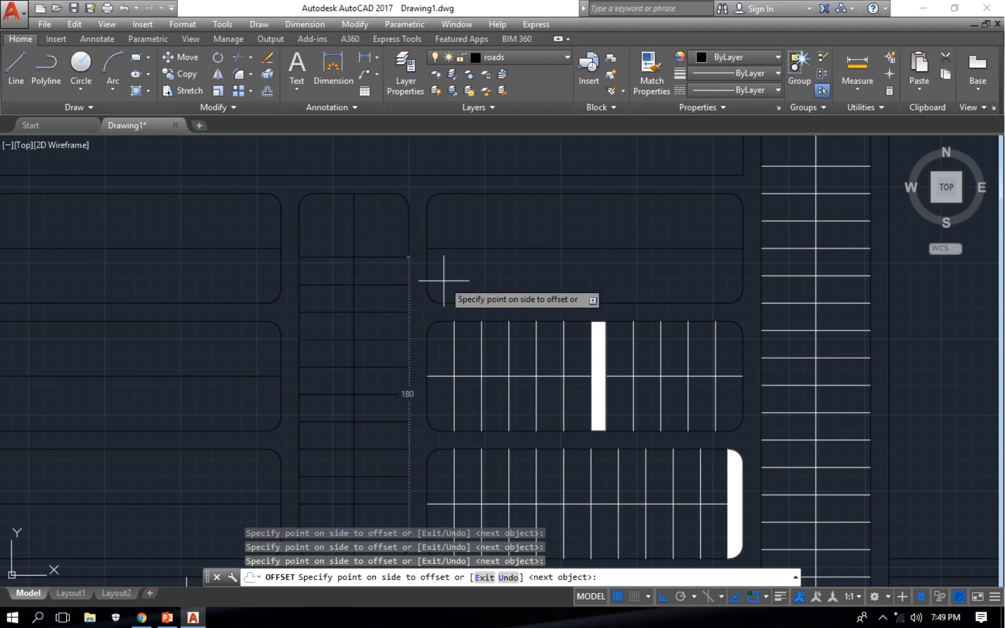
left_click(444, 280)
left_click(443, 281)
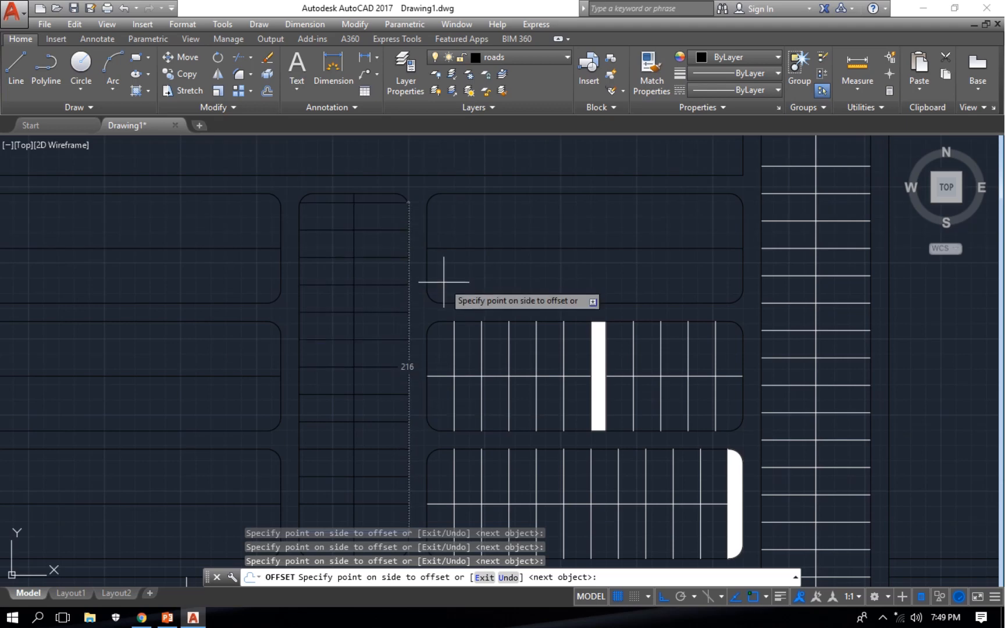
key("Escape")
Match the properties of the lowest east block's white dividing line onto the narrow vertical block's dividing line and the plot lines crossing it
scroll(431, 334, "down", 4)
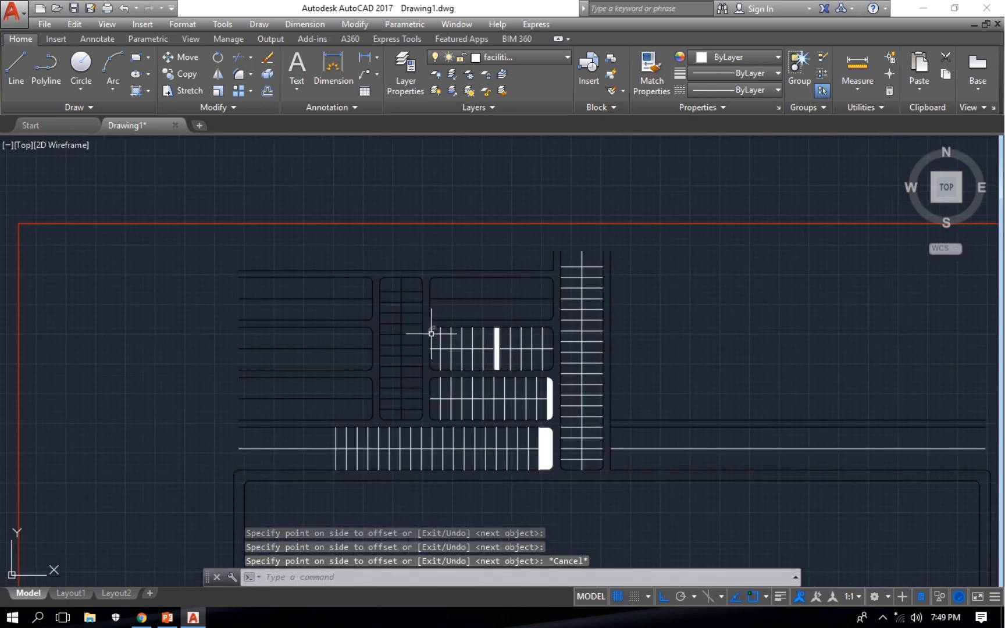
scroll(435, 419, "up", 4)
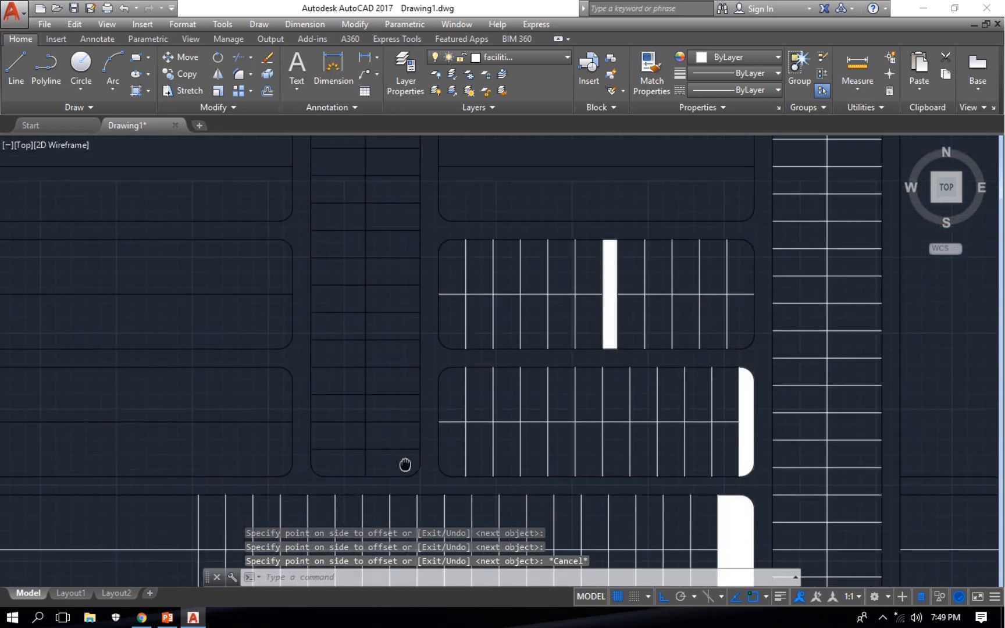
scroll(405, 452, "down", 4)
type("ma")
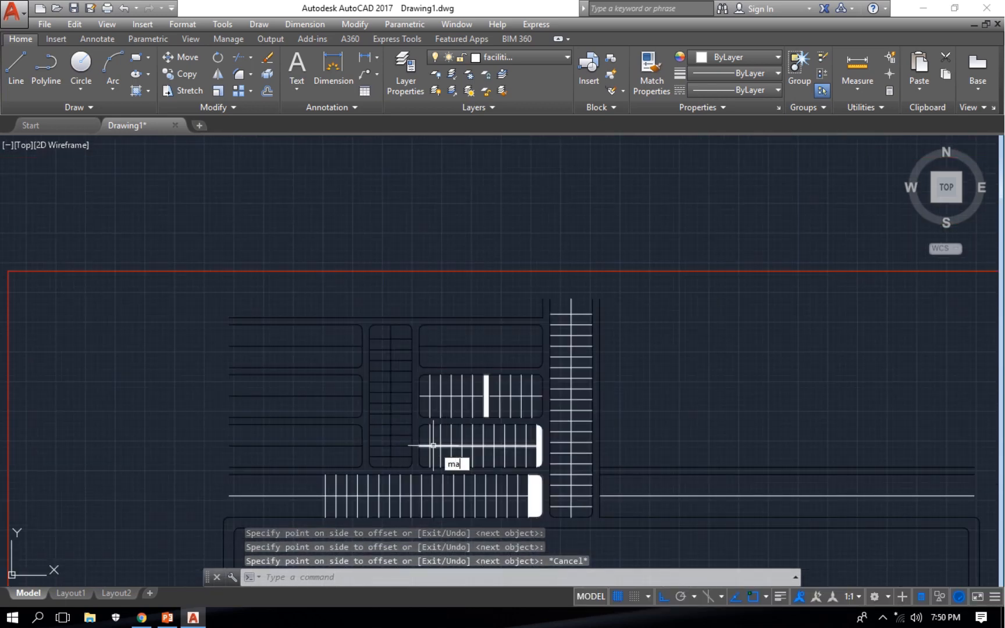
key("Return")
left_click(442, 445)
scroll(422, 451, "up", 4)
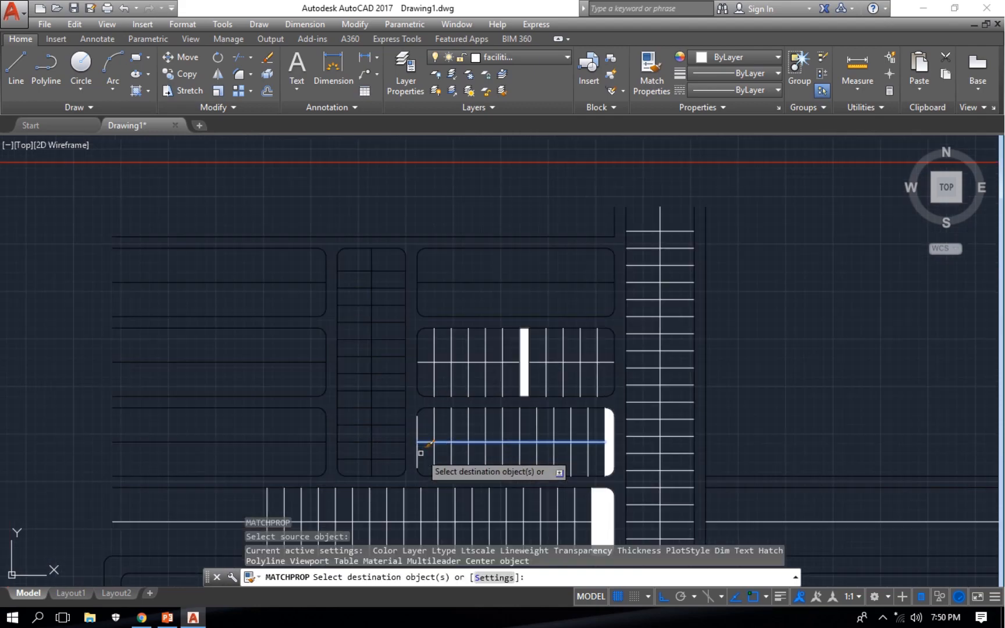
left_click(375, 487)
middle_click_drag(325, 334, 332, 419)
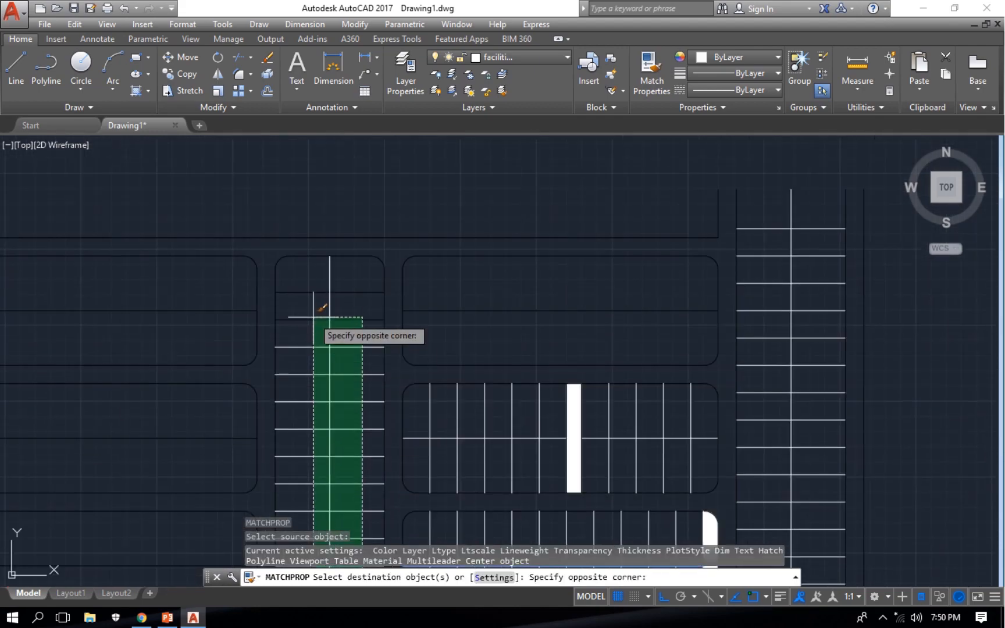
left_click(319, 274)
scroll(326, 291, "down", 5)
key("Escape")
Match the properties of a white plot line onto the remaining dark southernmost plot line of the narrow vertical block
scroll(348, 354, "up", 4)
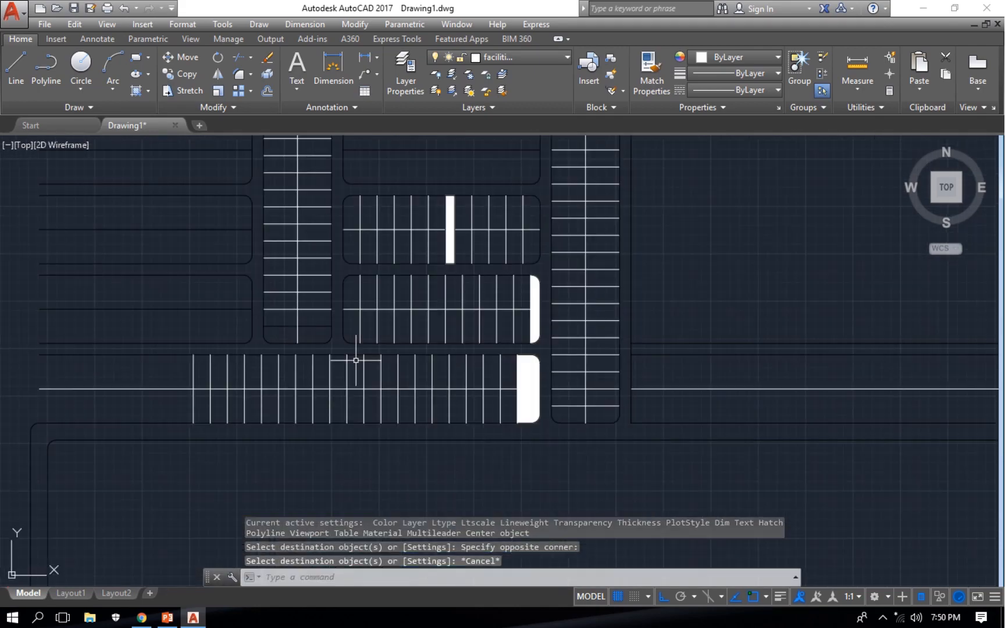
key("Return")
left_click(318, 310)
left_click(318, 330)
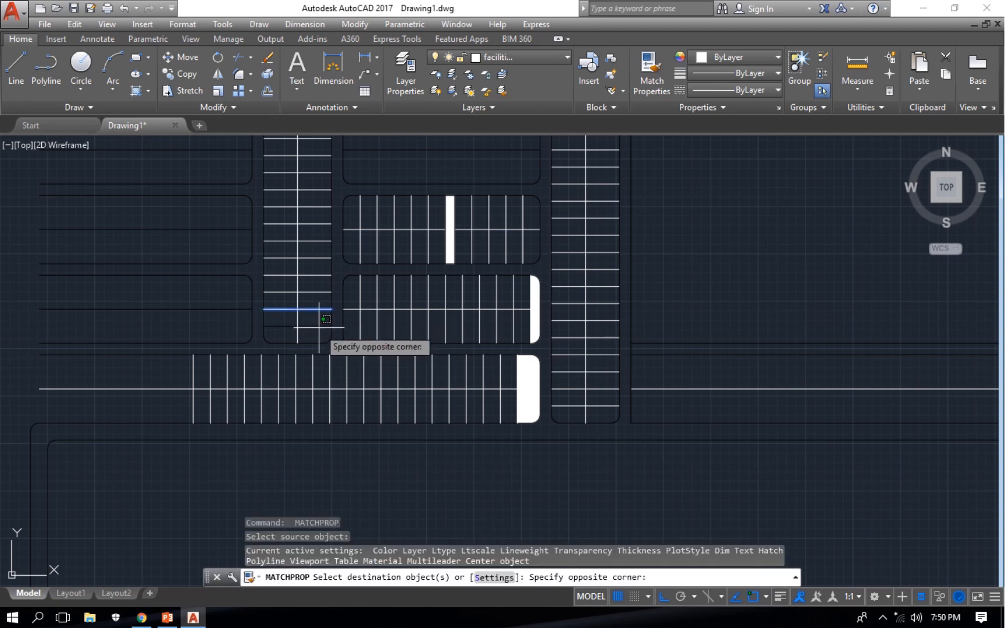
left_click(308, 320)
key("Escape")
Measure the width of a plot along the south edge of the middle east block
scroll(398, 337, "down", 5)
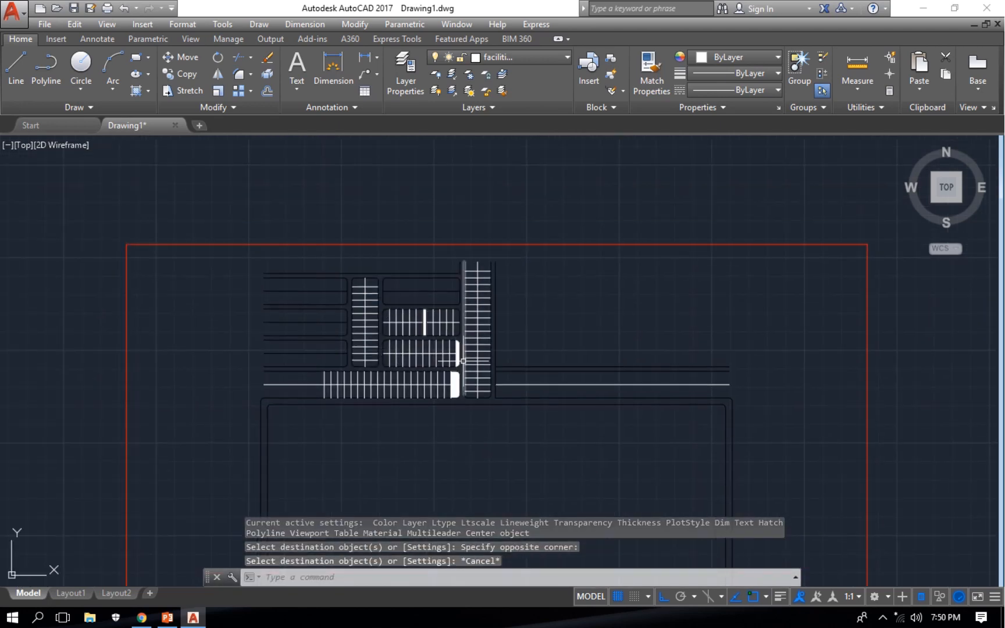
scroll(463, 361, "up", 4)
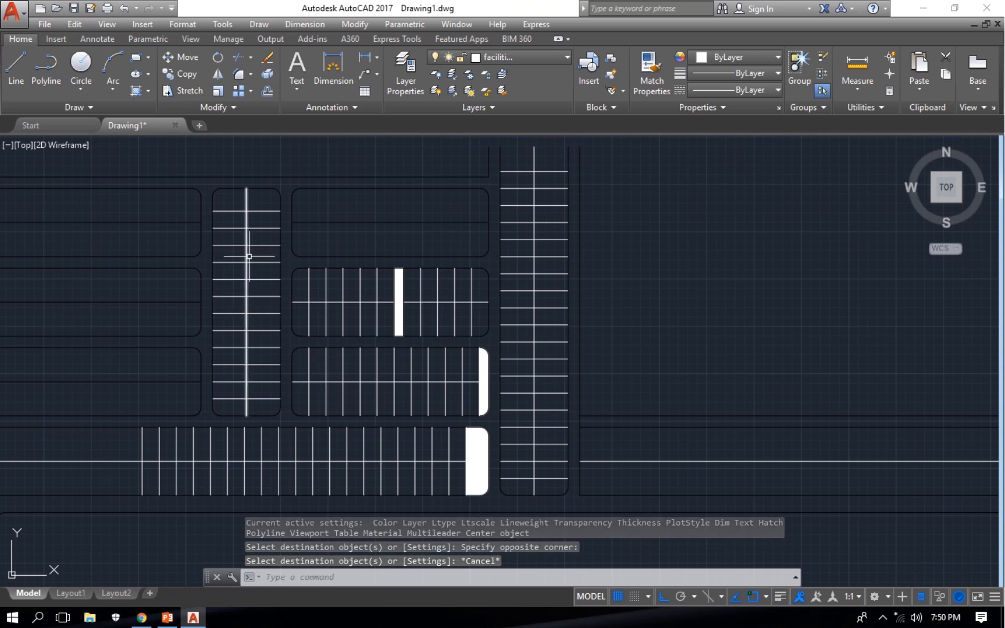
scroll(358, 320, "up", 6)
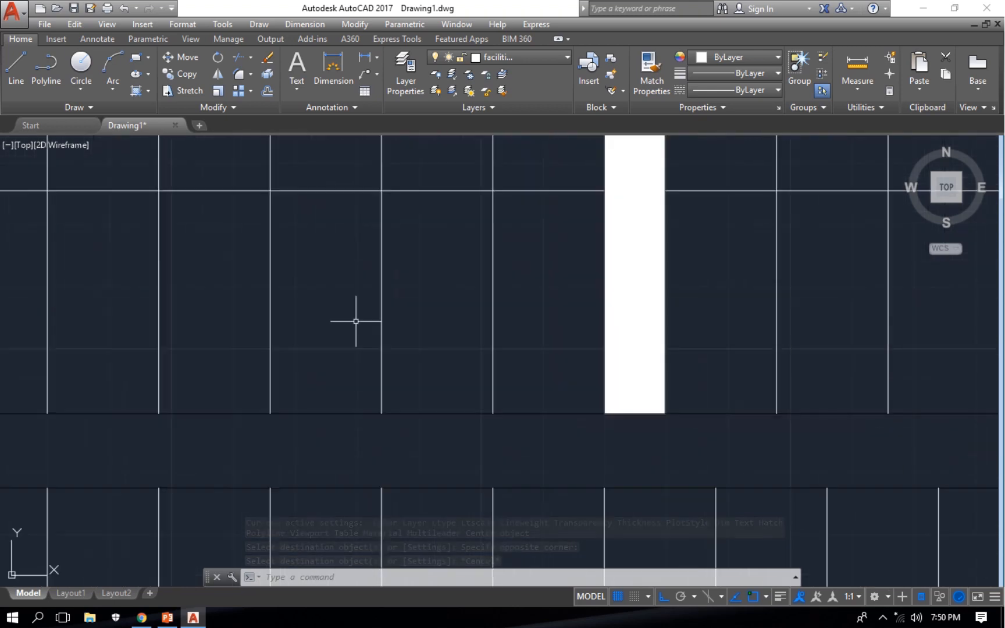
type("di")
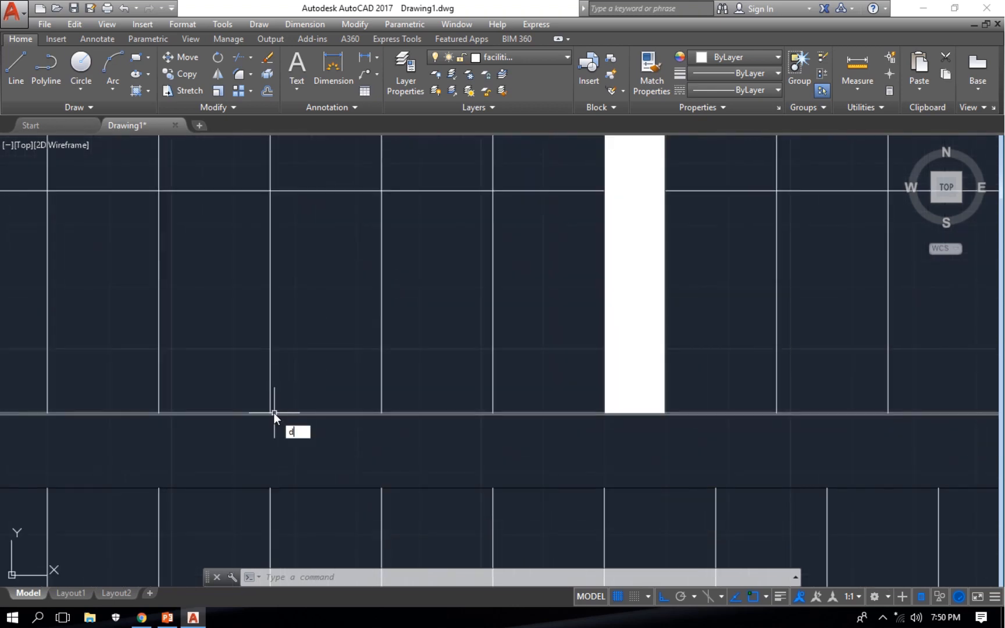
key("Return")
left_click(270, 413)
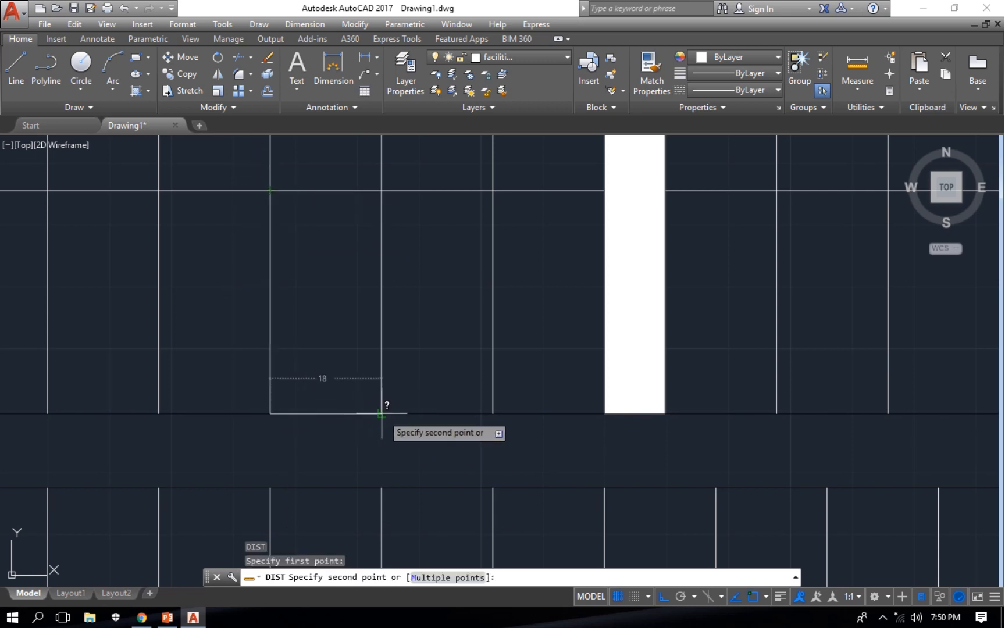
scroll(293, 409, "down", 6)
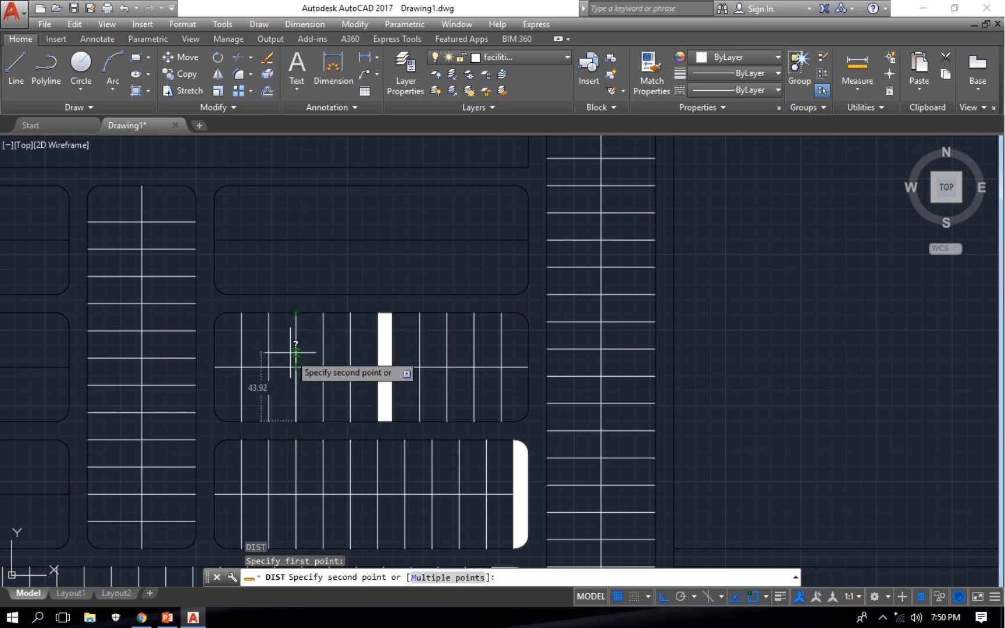
key("Escape")
Examine the subdivided blocks, plot lines and hatched facility areas across the site layout
scroll(290, 403, "down", 4)
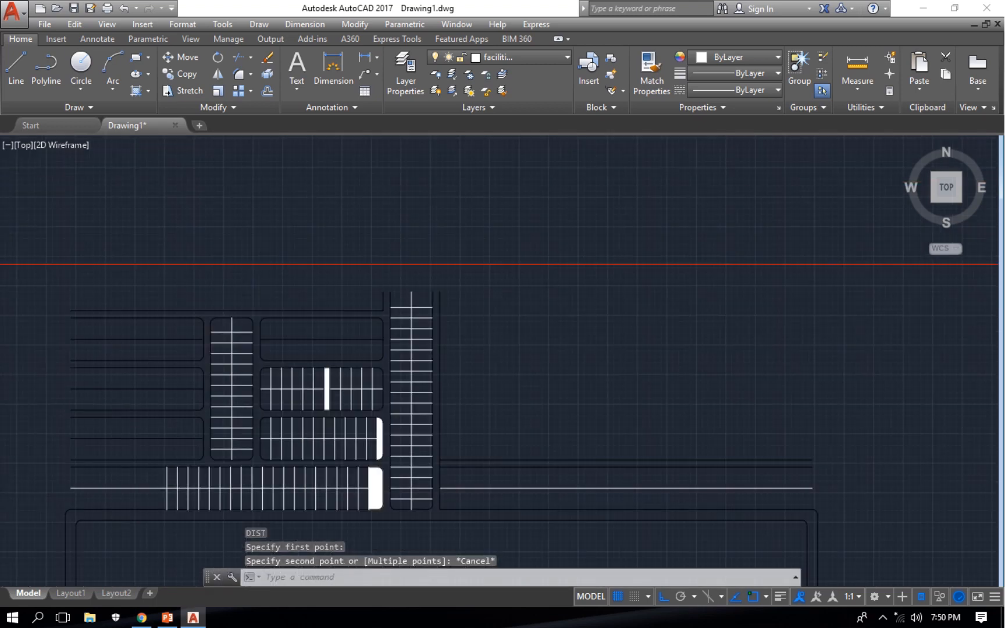
middle_click_drag(296, 417, 323, 355)
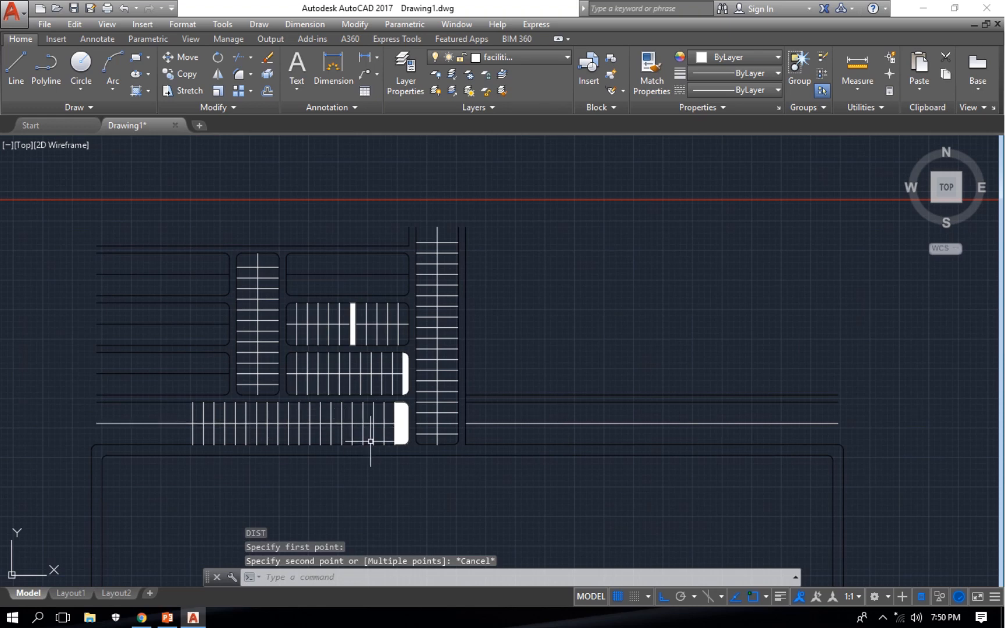
scroll(428, 407, "down", 4)
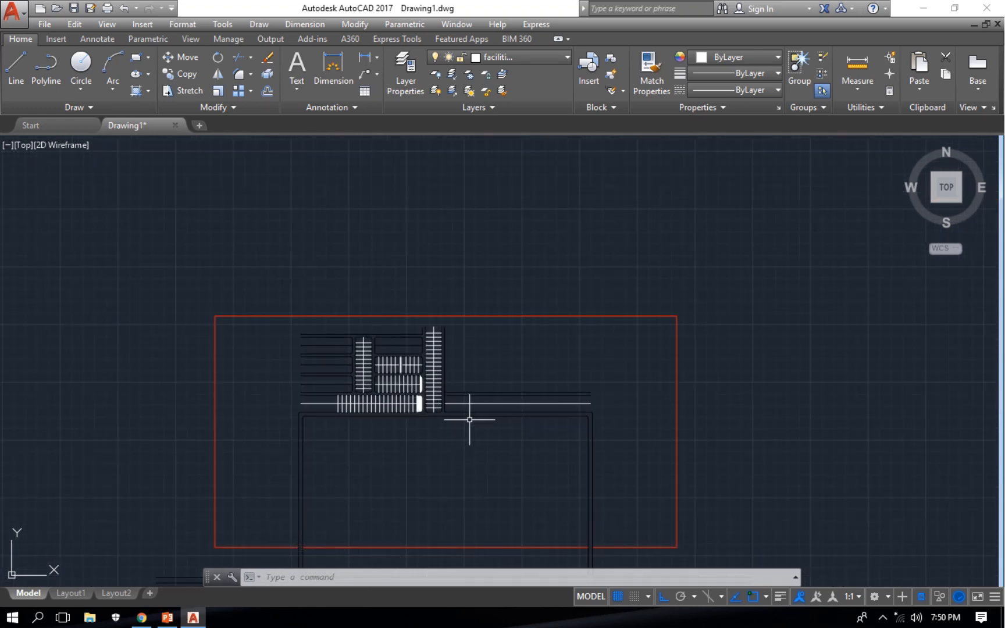
scroll(370, 389, "up", 6)
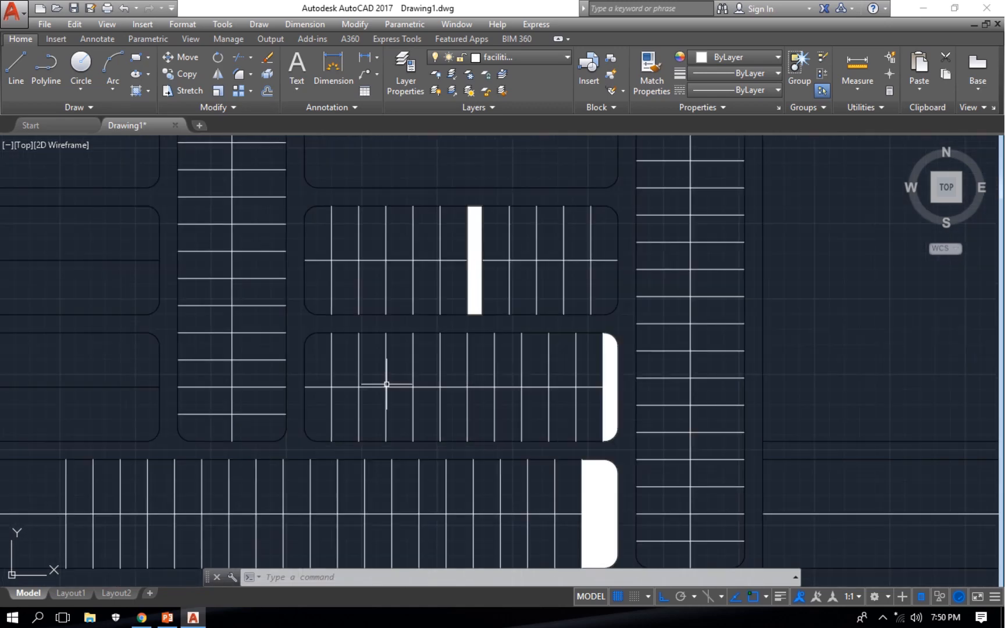
scroll(385, 386, "down", 4)
scroll(352, 395, "down", 2)
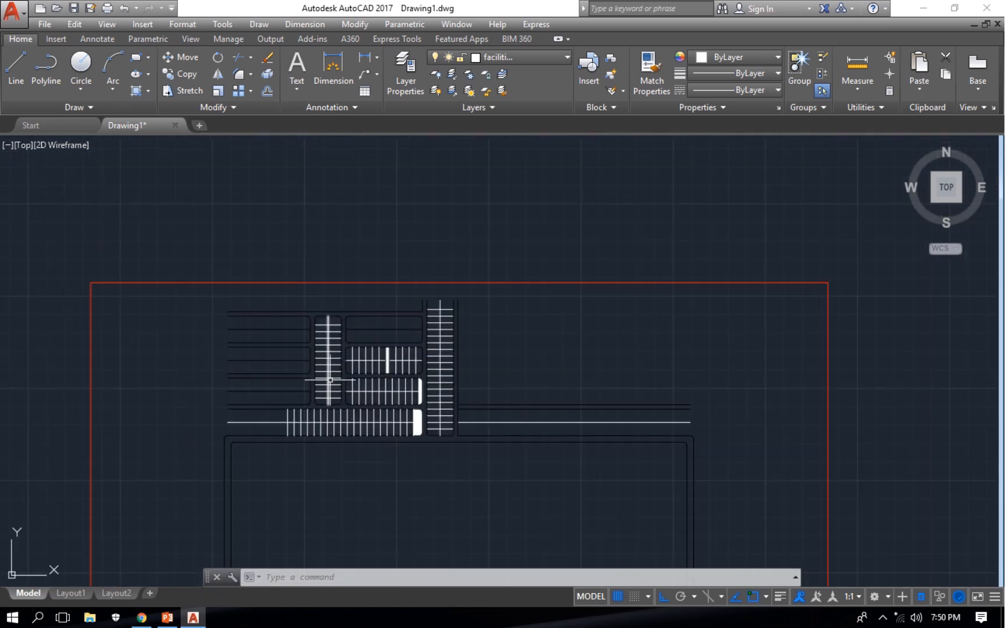
scroll(358, 336, "up", 4)
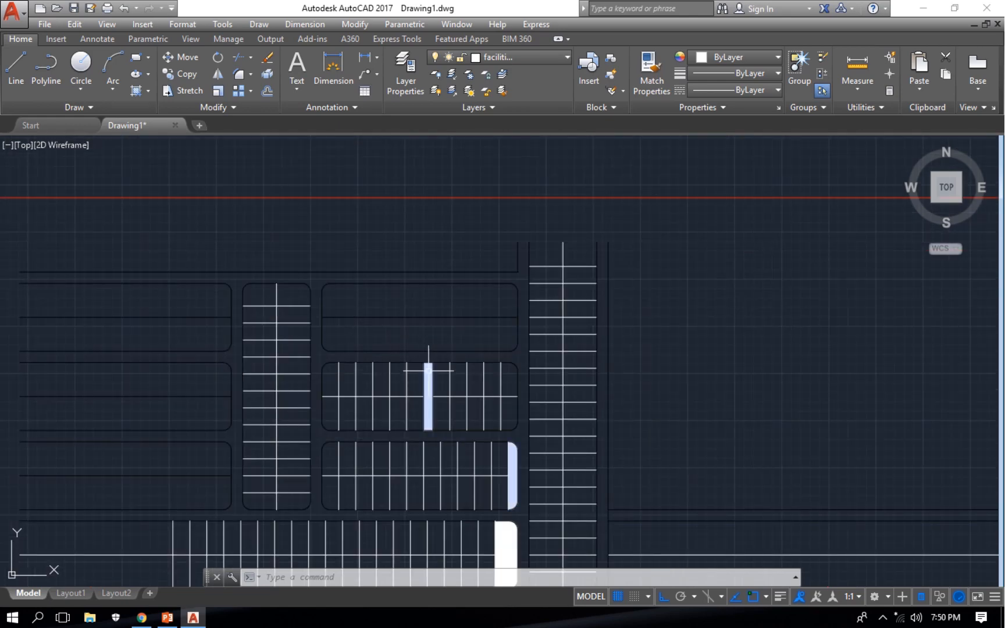
scroll(418, 370, "down", 2)
scroll(440, 402, "down", 2)
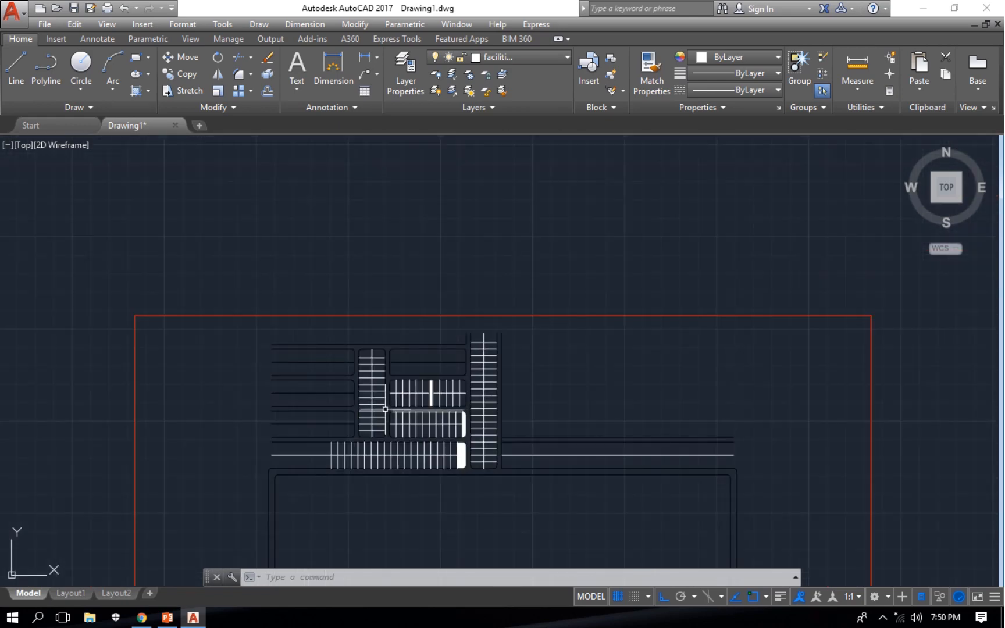
scroll(386, 403, "up", 5)
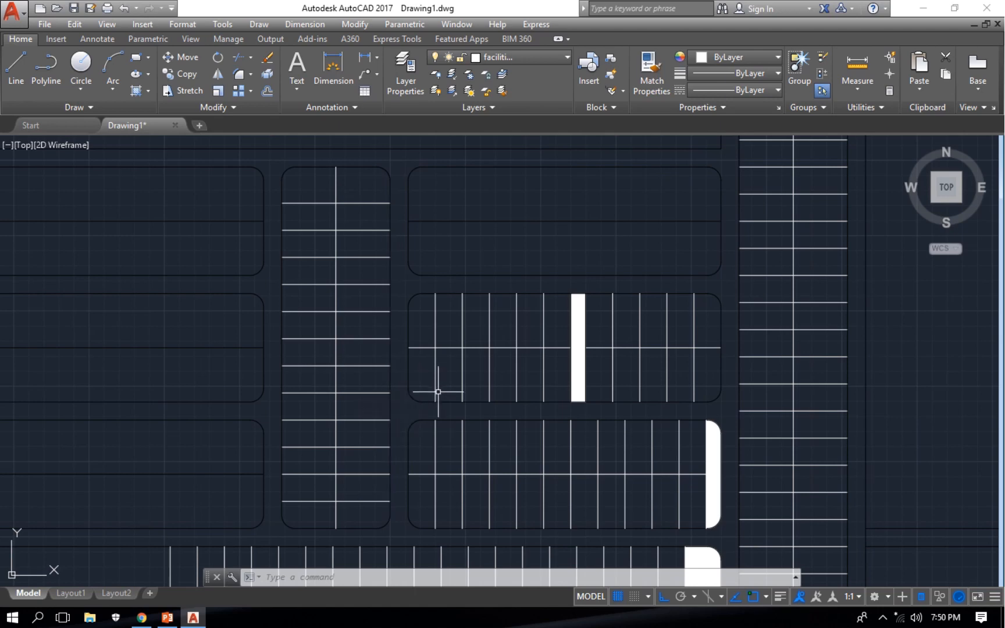
middle_click_drag(438, 392, 358, 343)
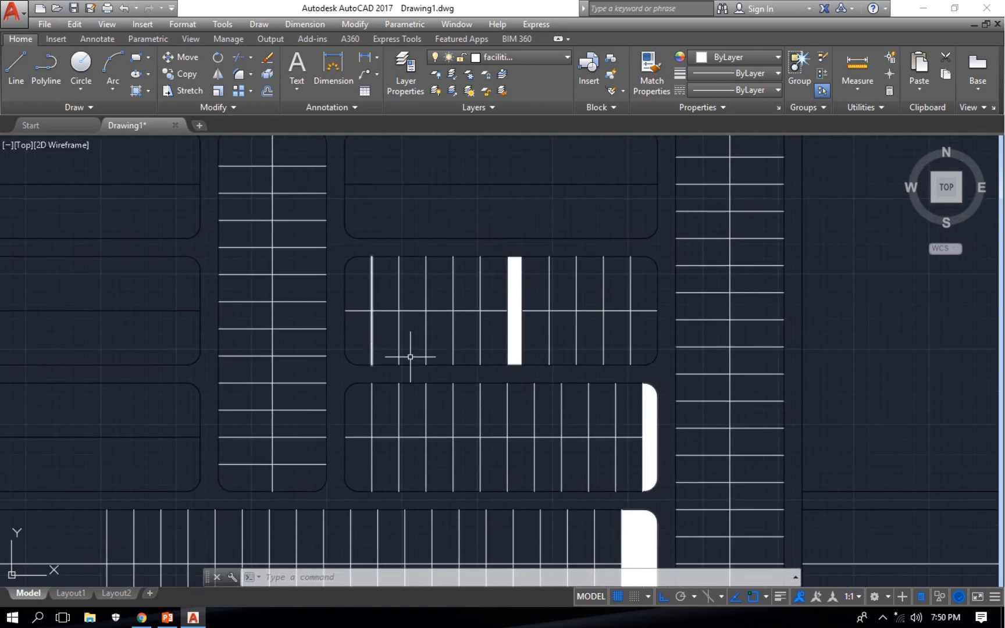
mouse_move(467, 354)
middle_mouse_down()
mouse_move(448, 372)
mouse_move(459, 374)
middle_mouse_up()
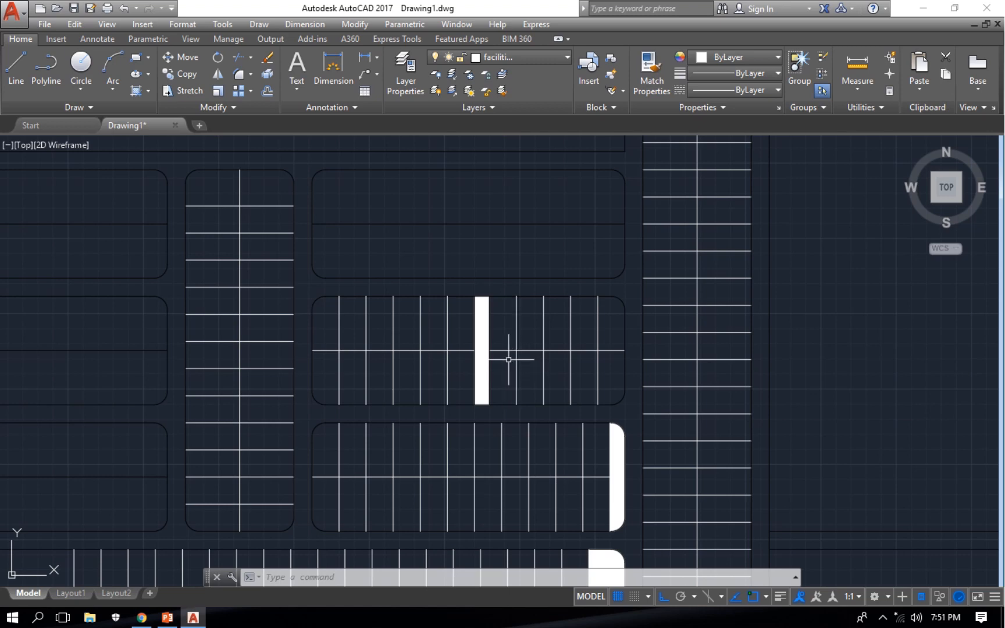
scroll(509, 359, "up", 2)
scroll(498, 351, "down", 6)
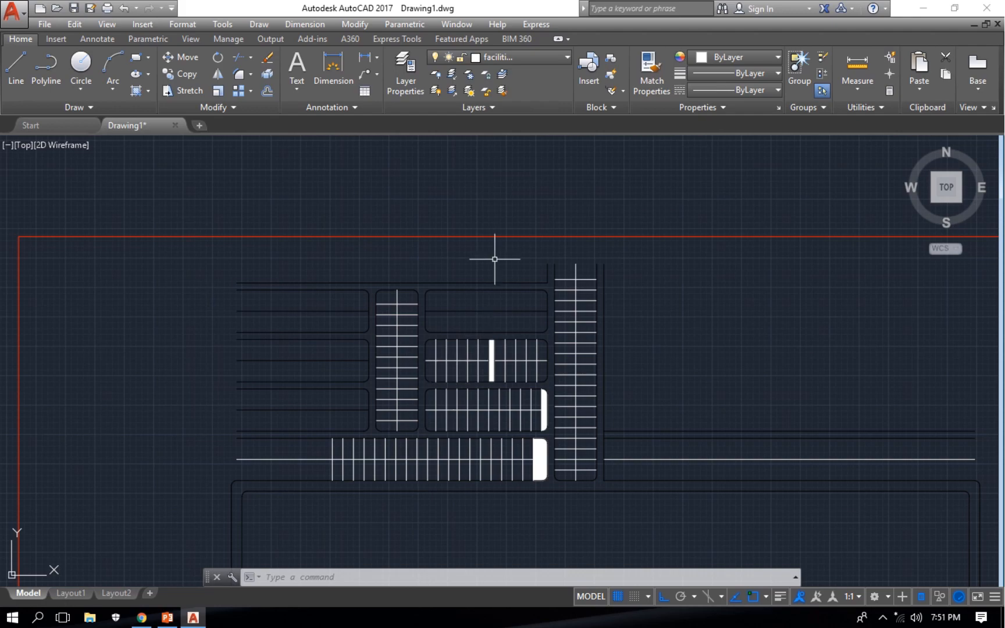
mouse_move(516, 3)
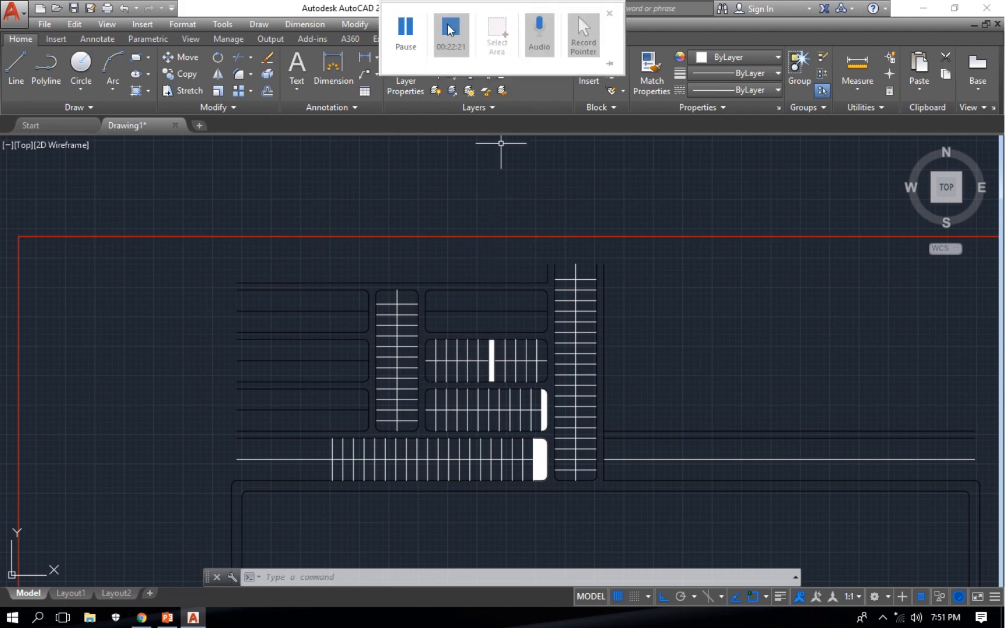